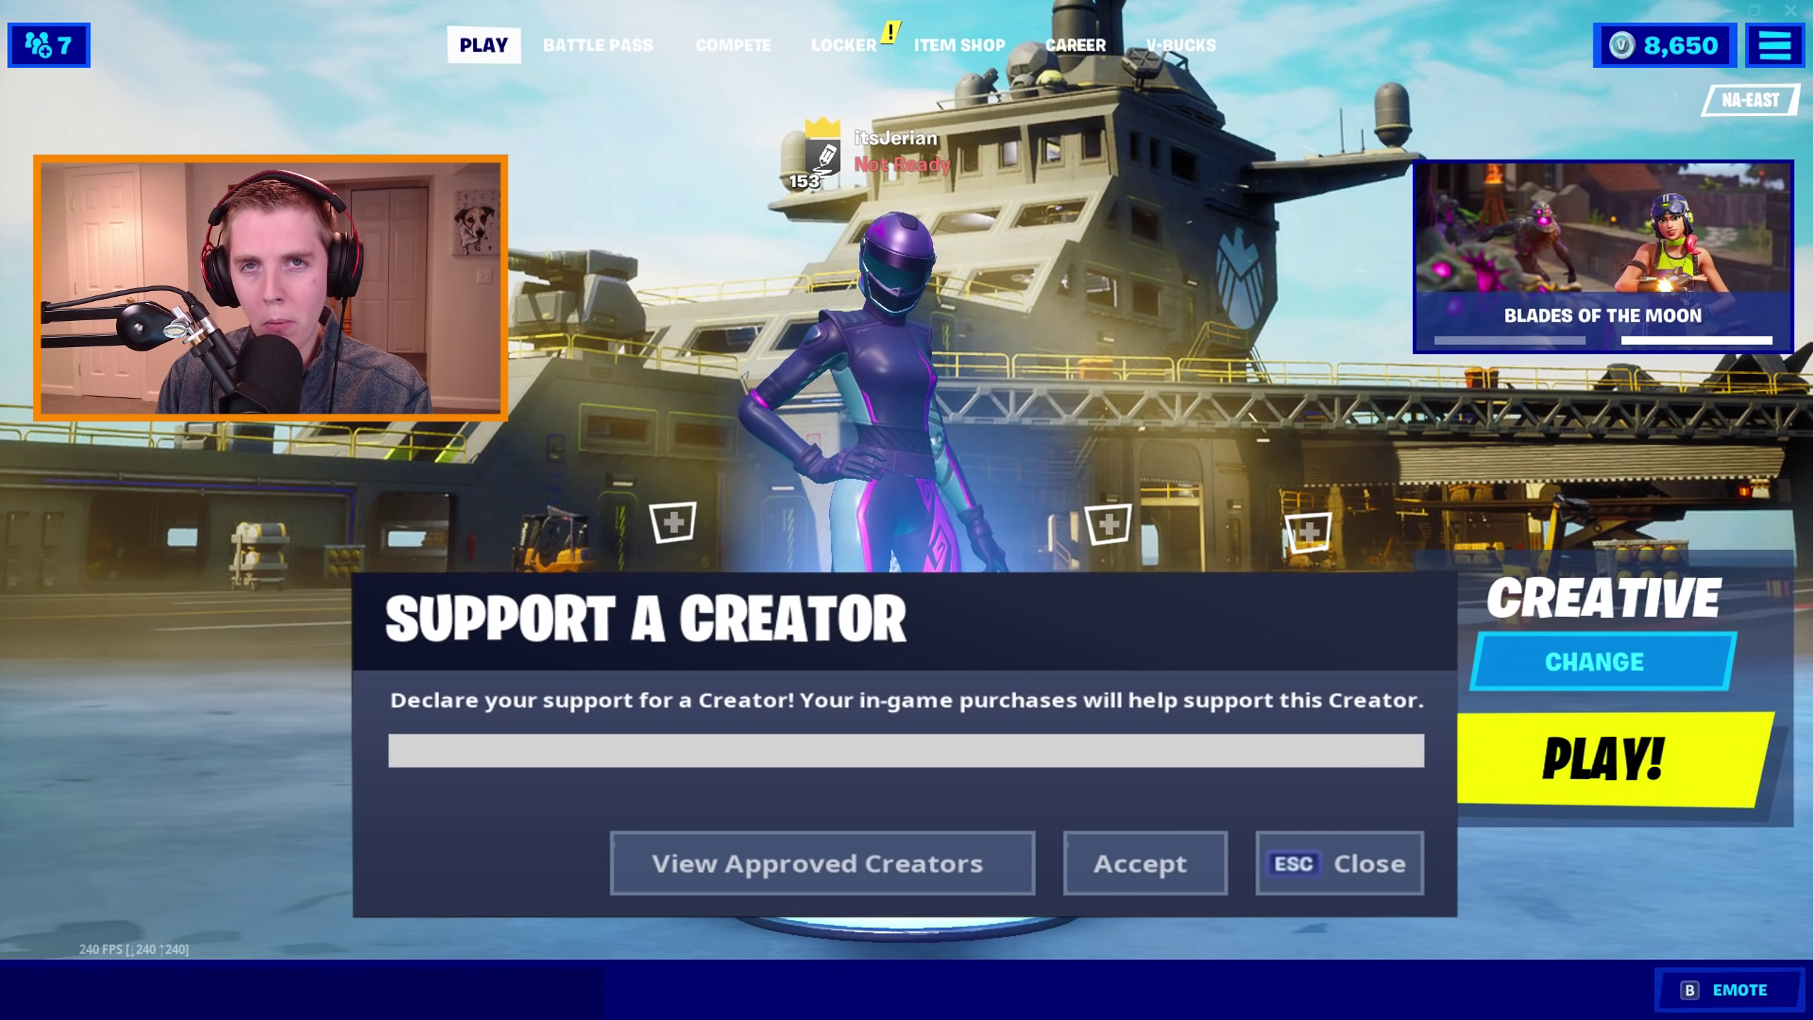
Enter a creator code in the Support a Creator field and accept it.
{"action": "type", "text": "Jerian"}
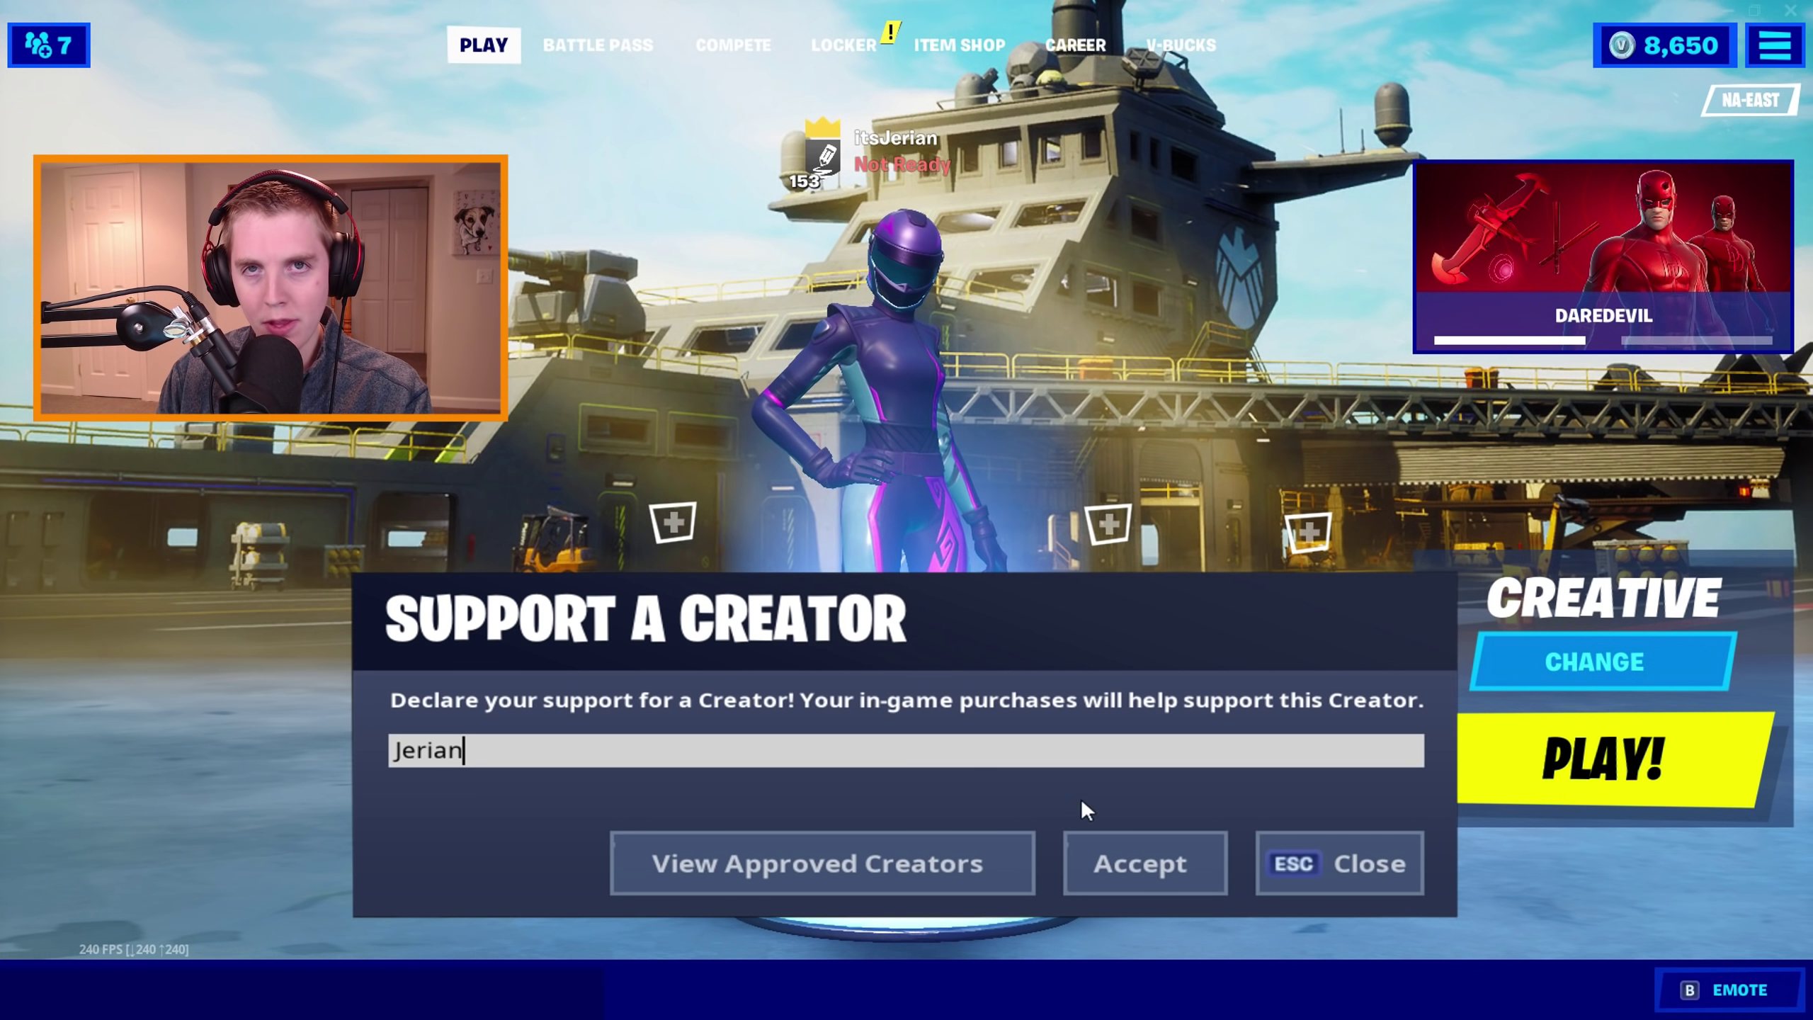
{"action": "left_click", "coordinate": [1136, 859]}
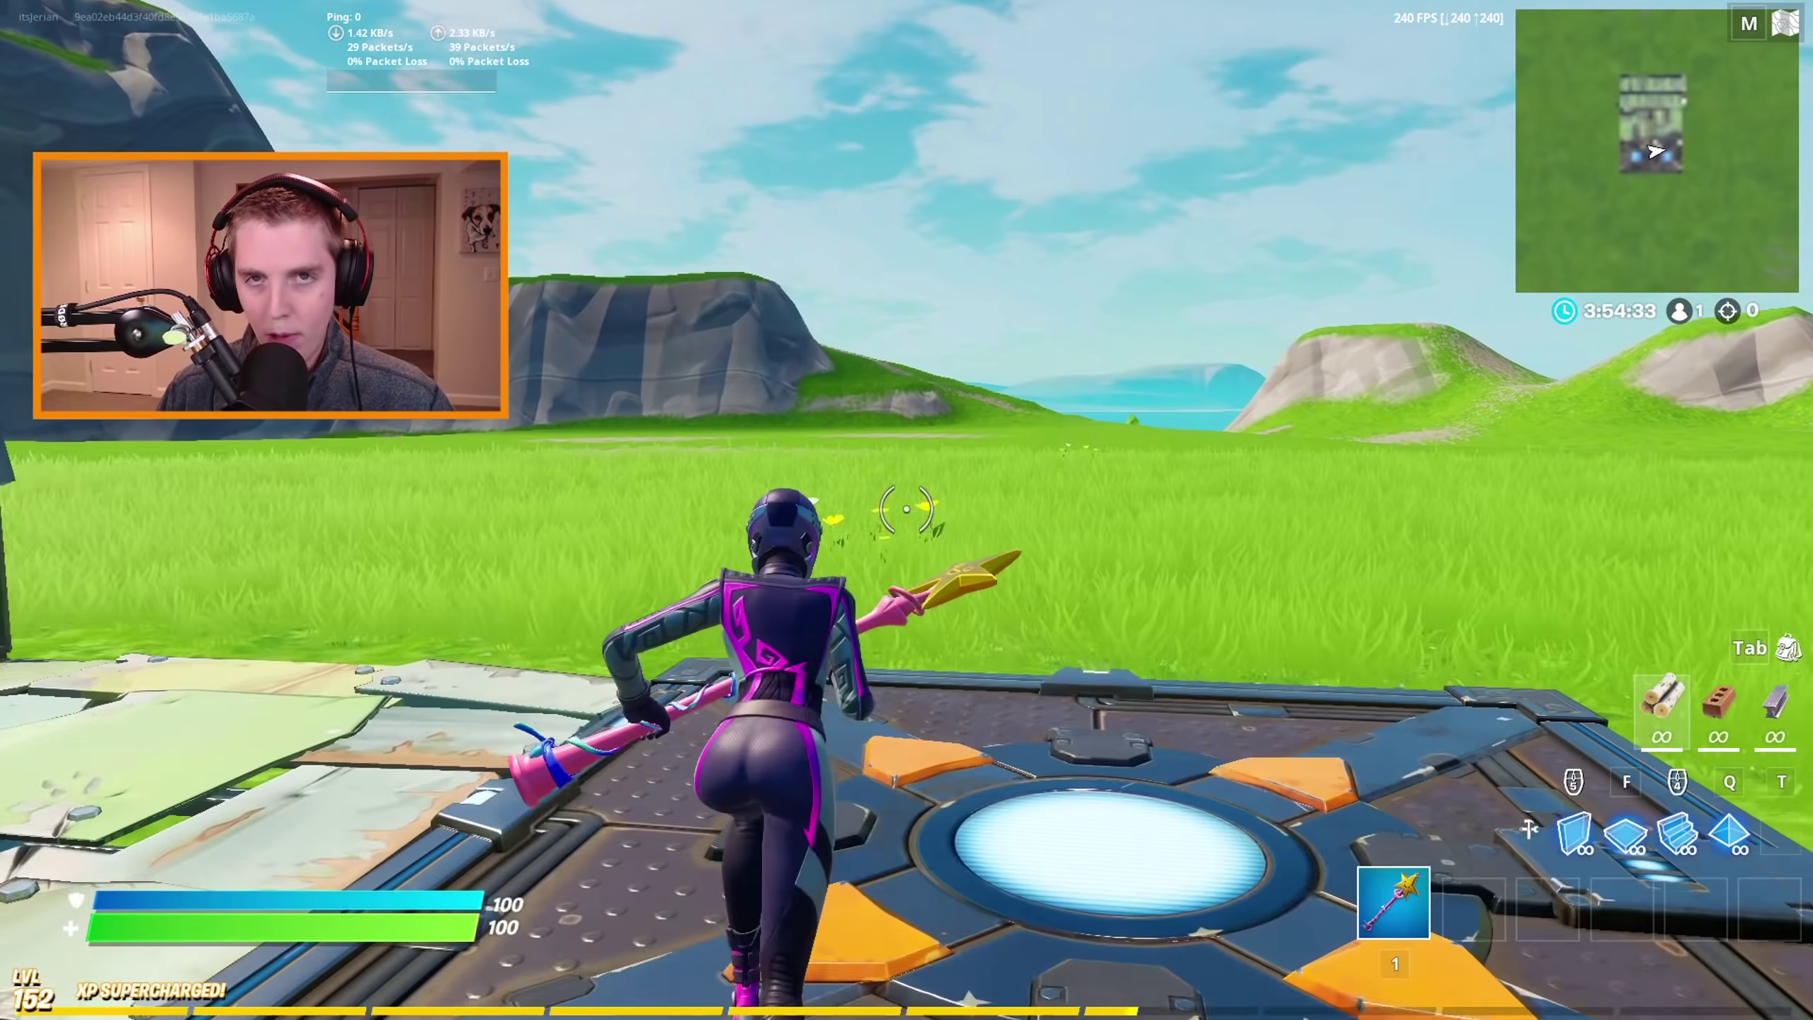
Set the frame rate limit to Unlimited, apply it, and turn on Latency Debug Stats.
{"action": "key", "text": "w"}
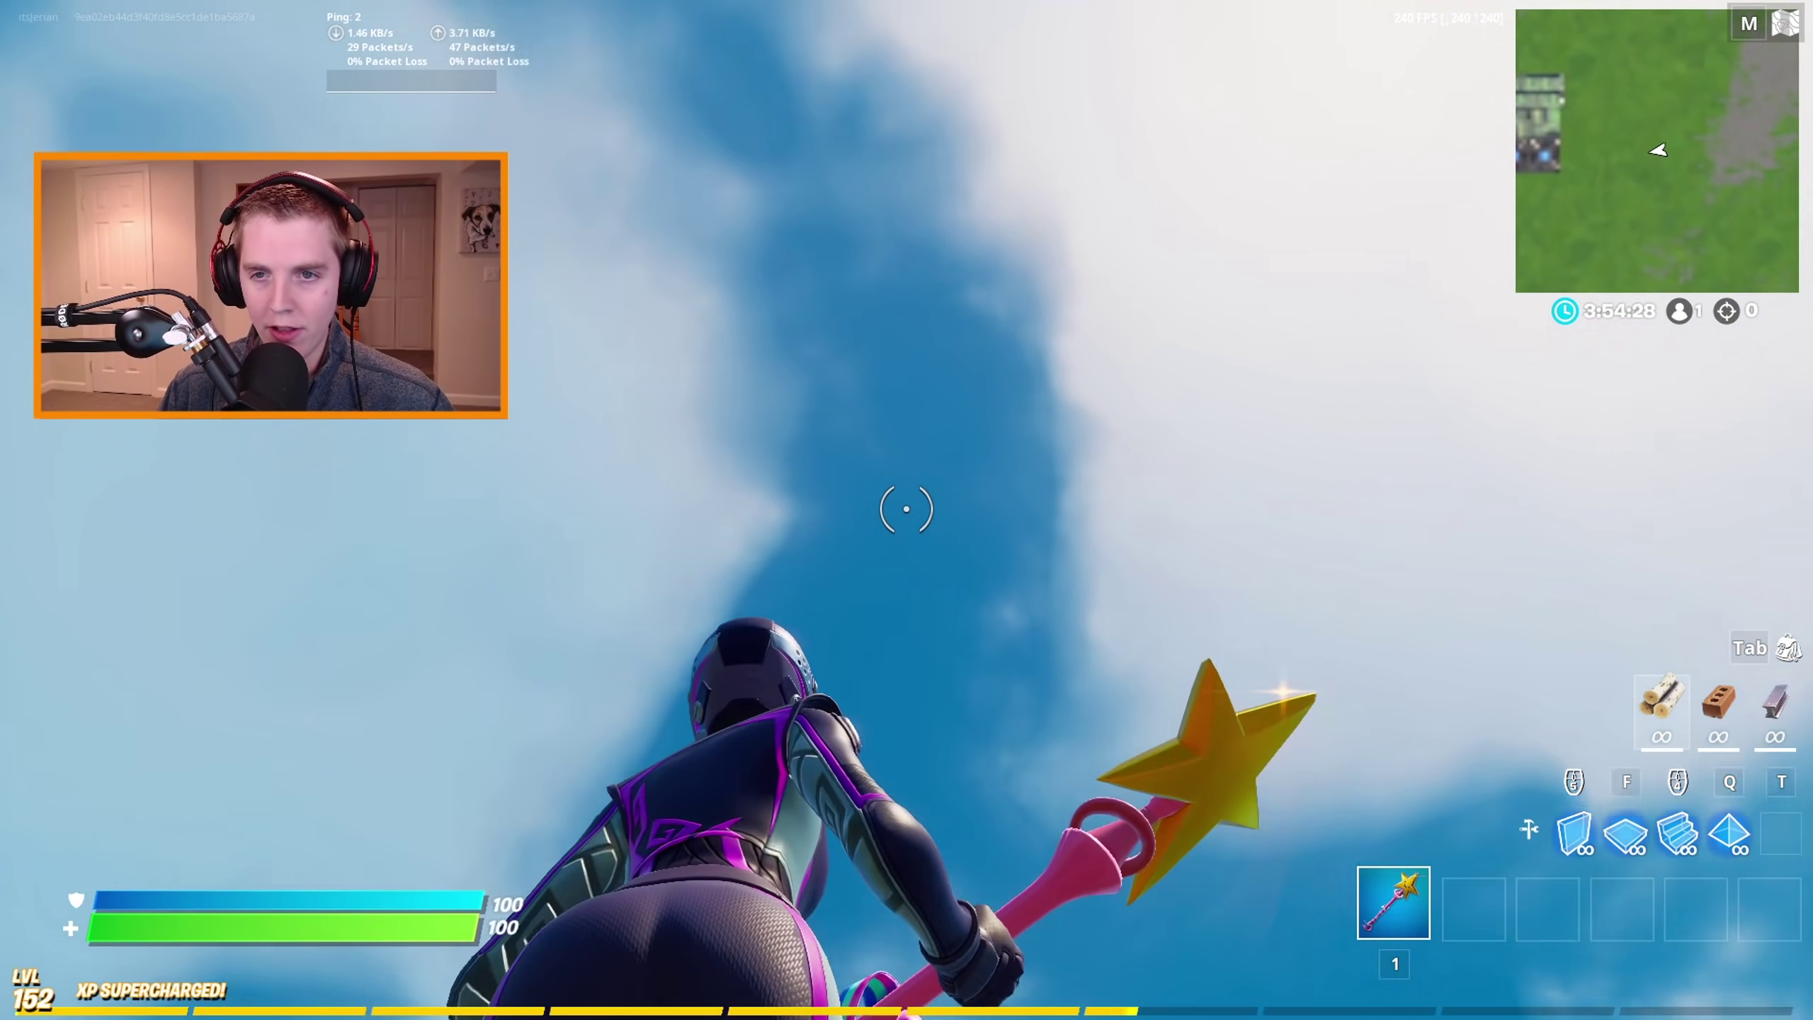
{"action": "key", "text": "Escape"}
{"action": "left_click", "coordinate": [1368, 153]}
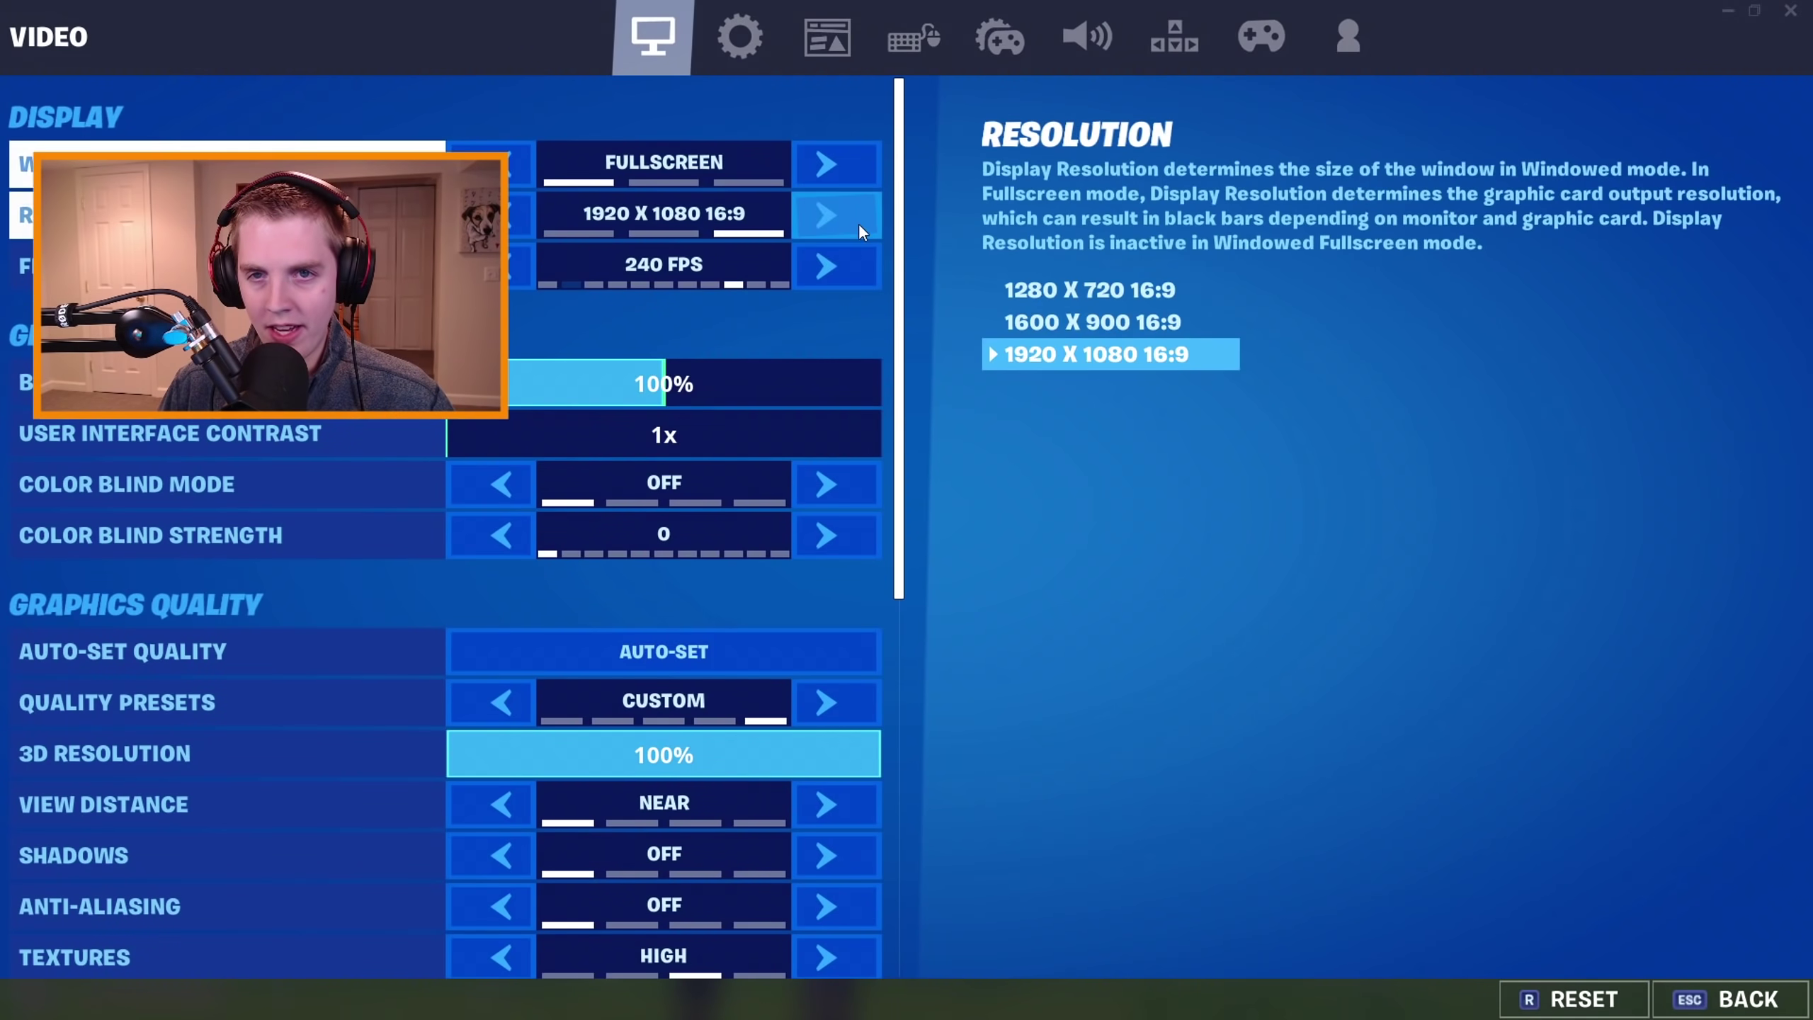
{"action": "left_click", "coordinate": [846, 250]}
{"action": "left_click", "coordinate": [1594, 1000]}
{"action": "key", "text": "Escape"}
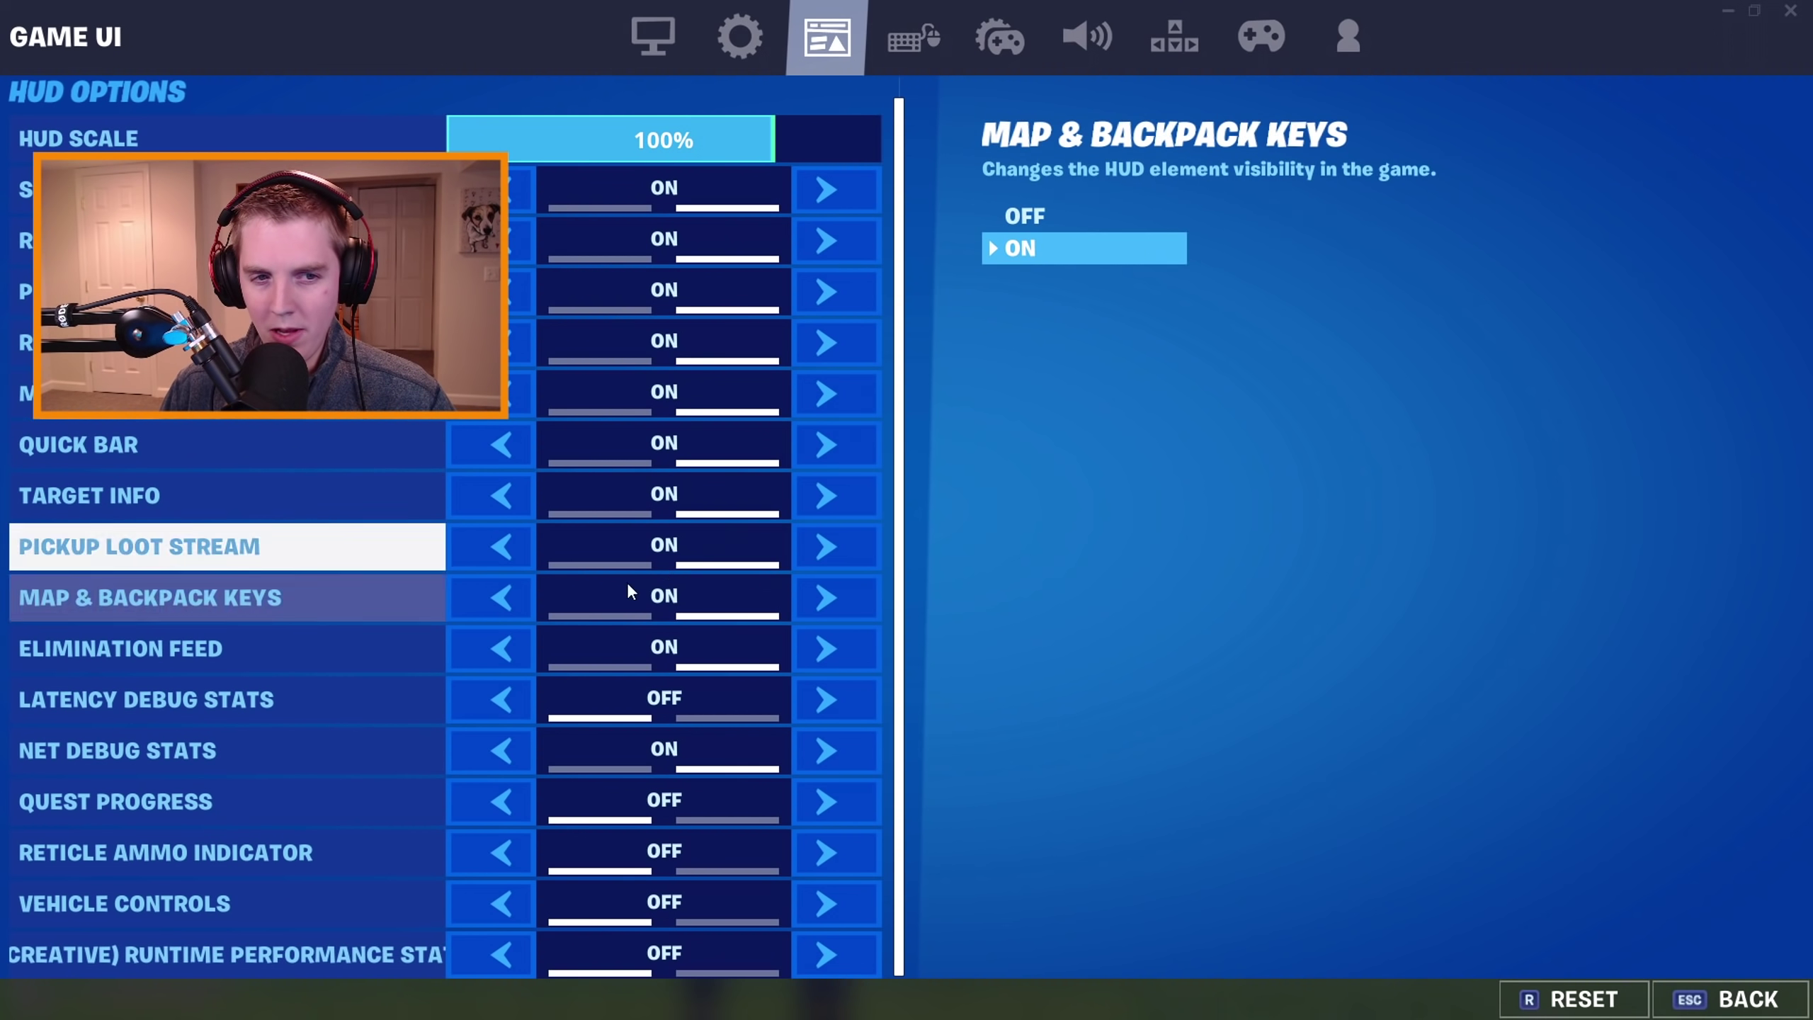
{"action": "left_click", "coordinate": [834, 698]}
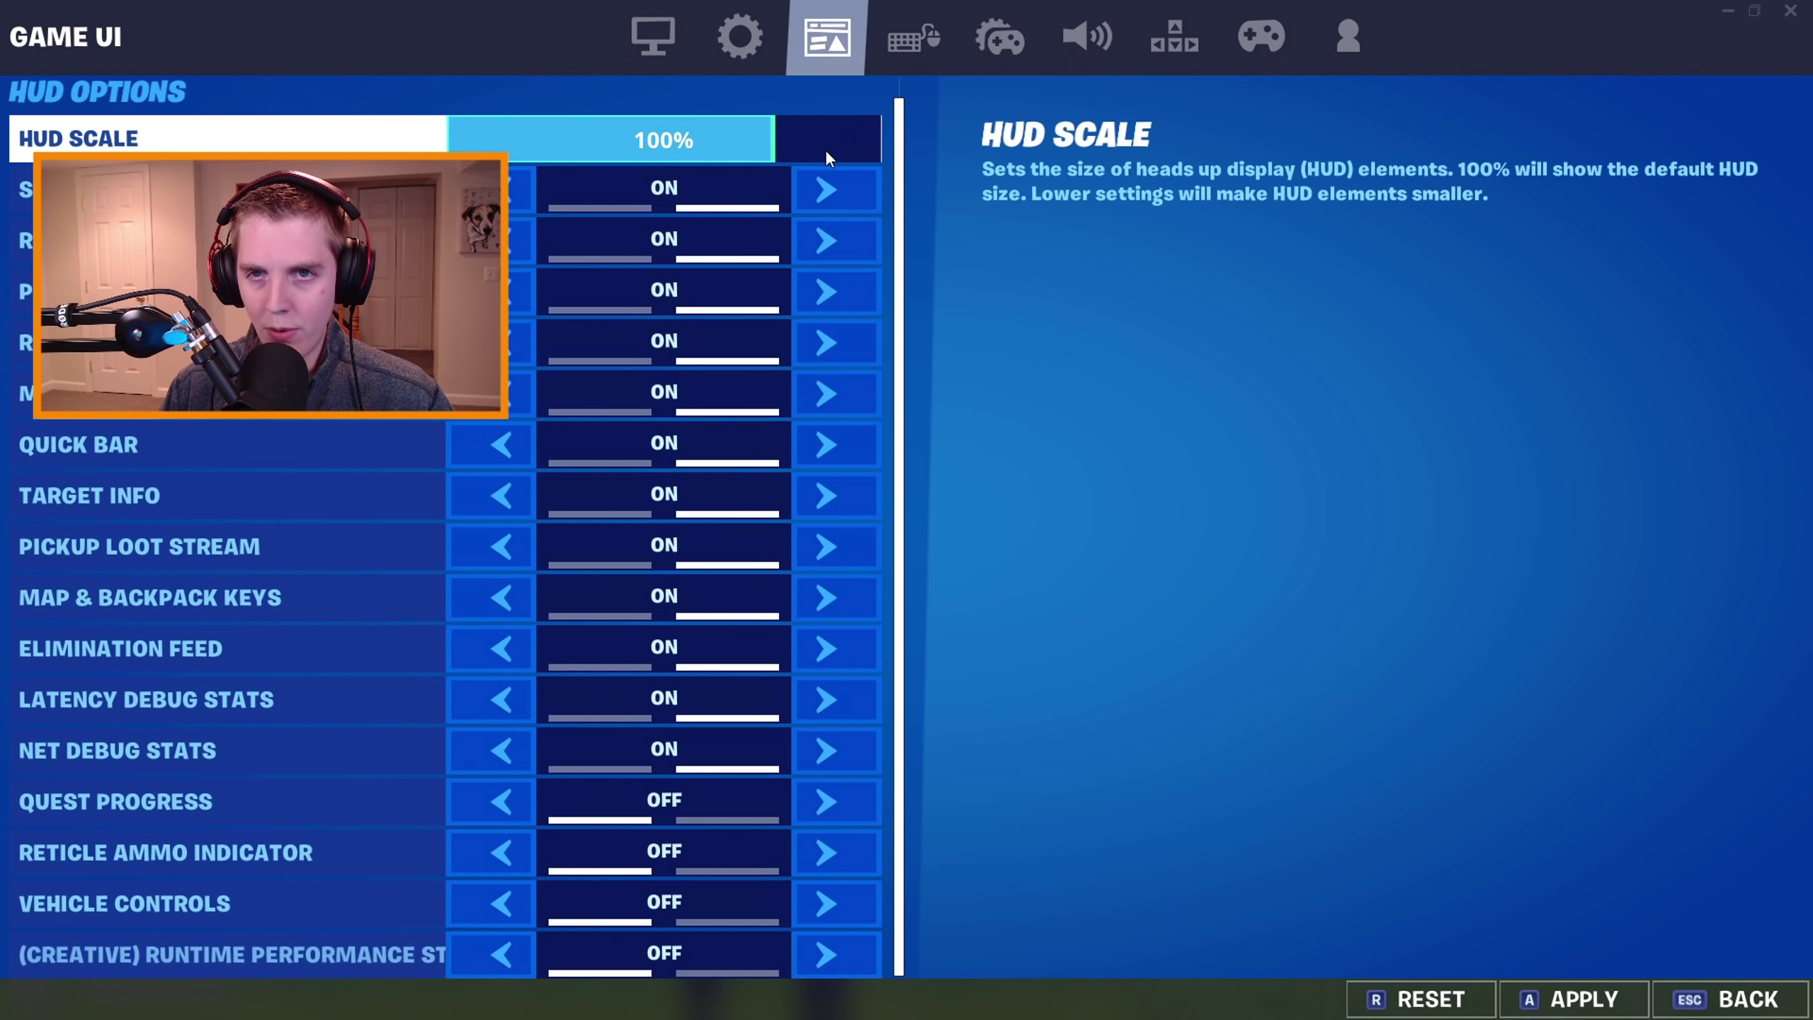
{"action": "left_click", "coordinate": [681, 44]}
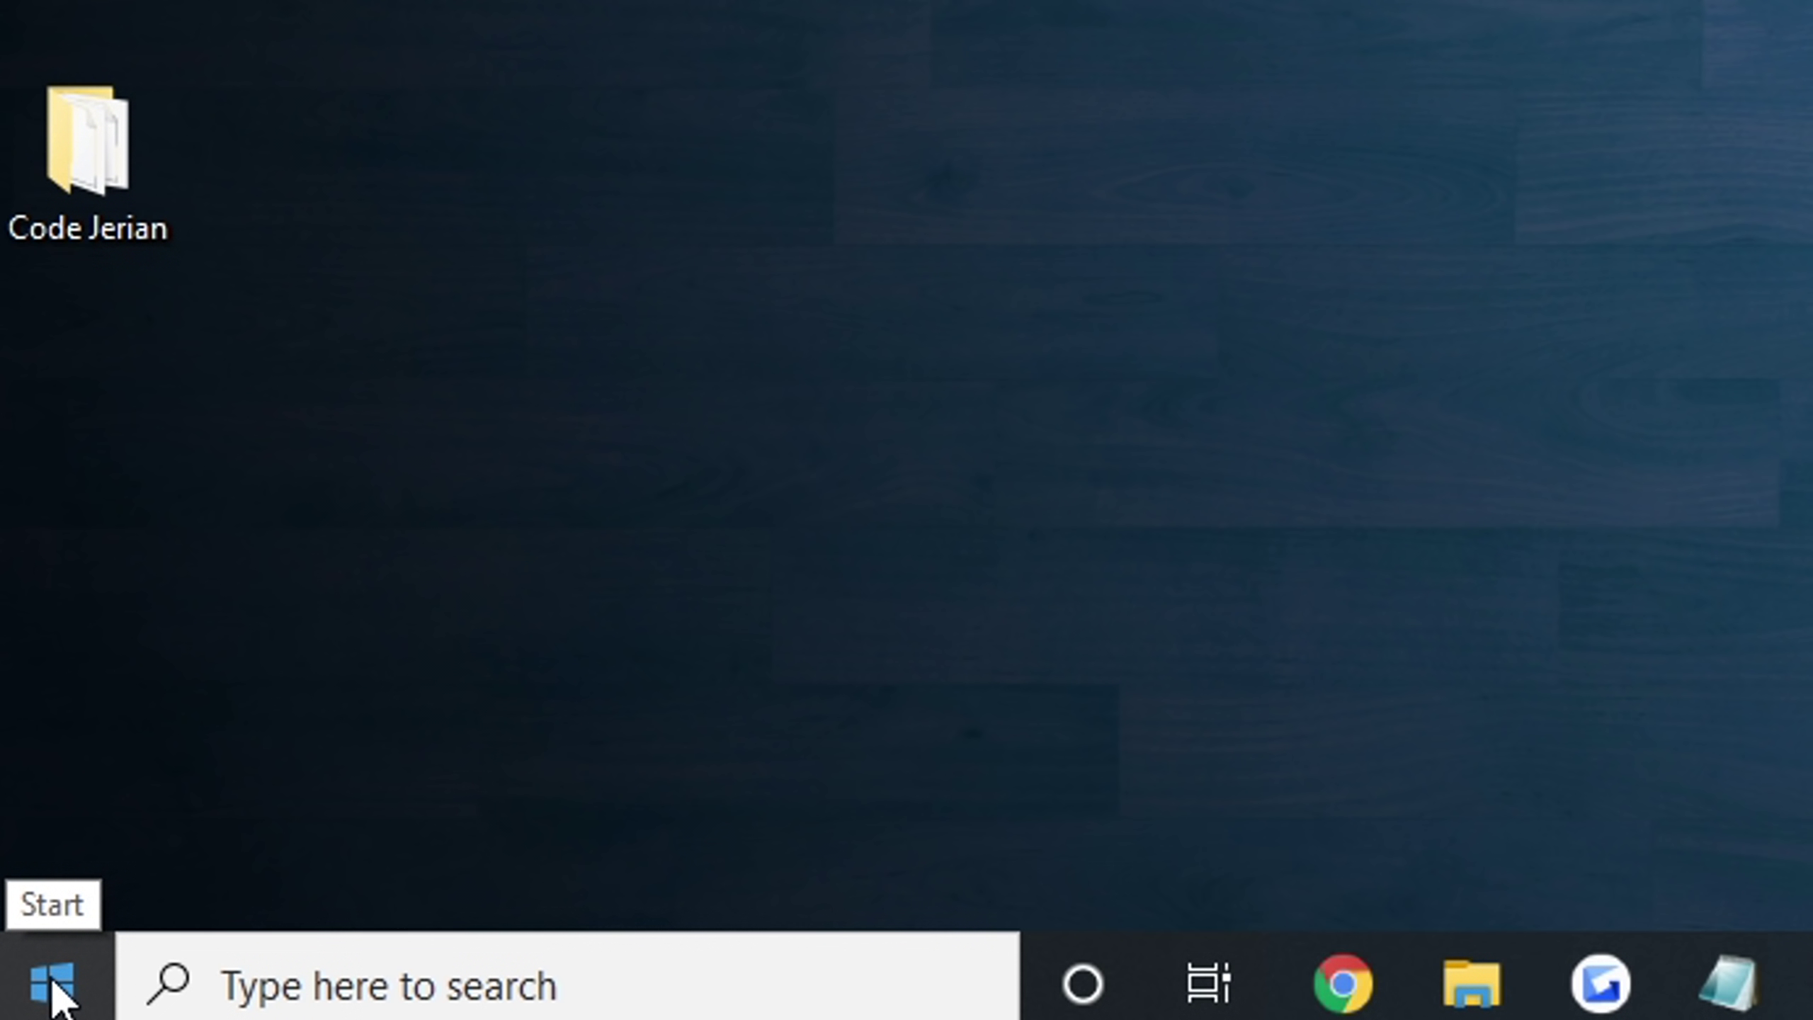
Turn off notifications from apps and senders, then reach Additional power settings via Power & sleep.
{"action": "left_click", "coordinate": [54, 993]}
{"action": "left_click", "coordinate": [42, 913]}
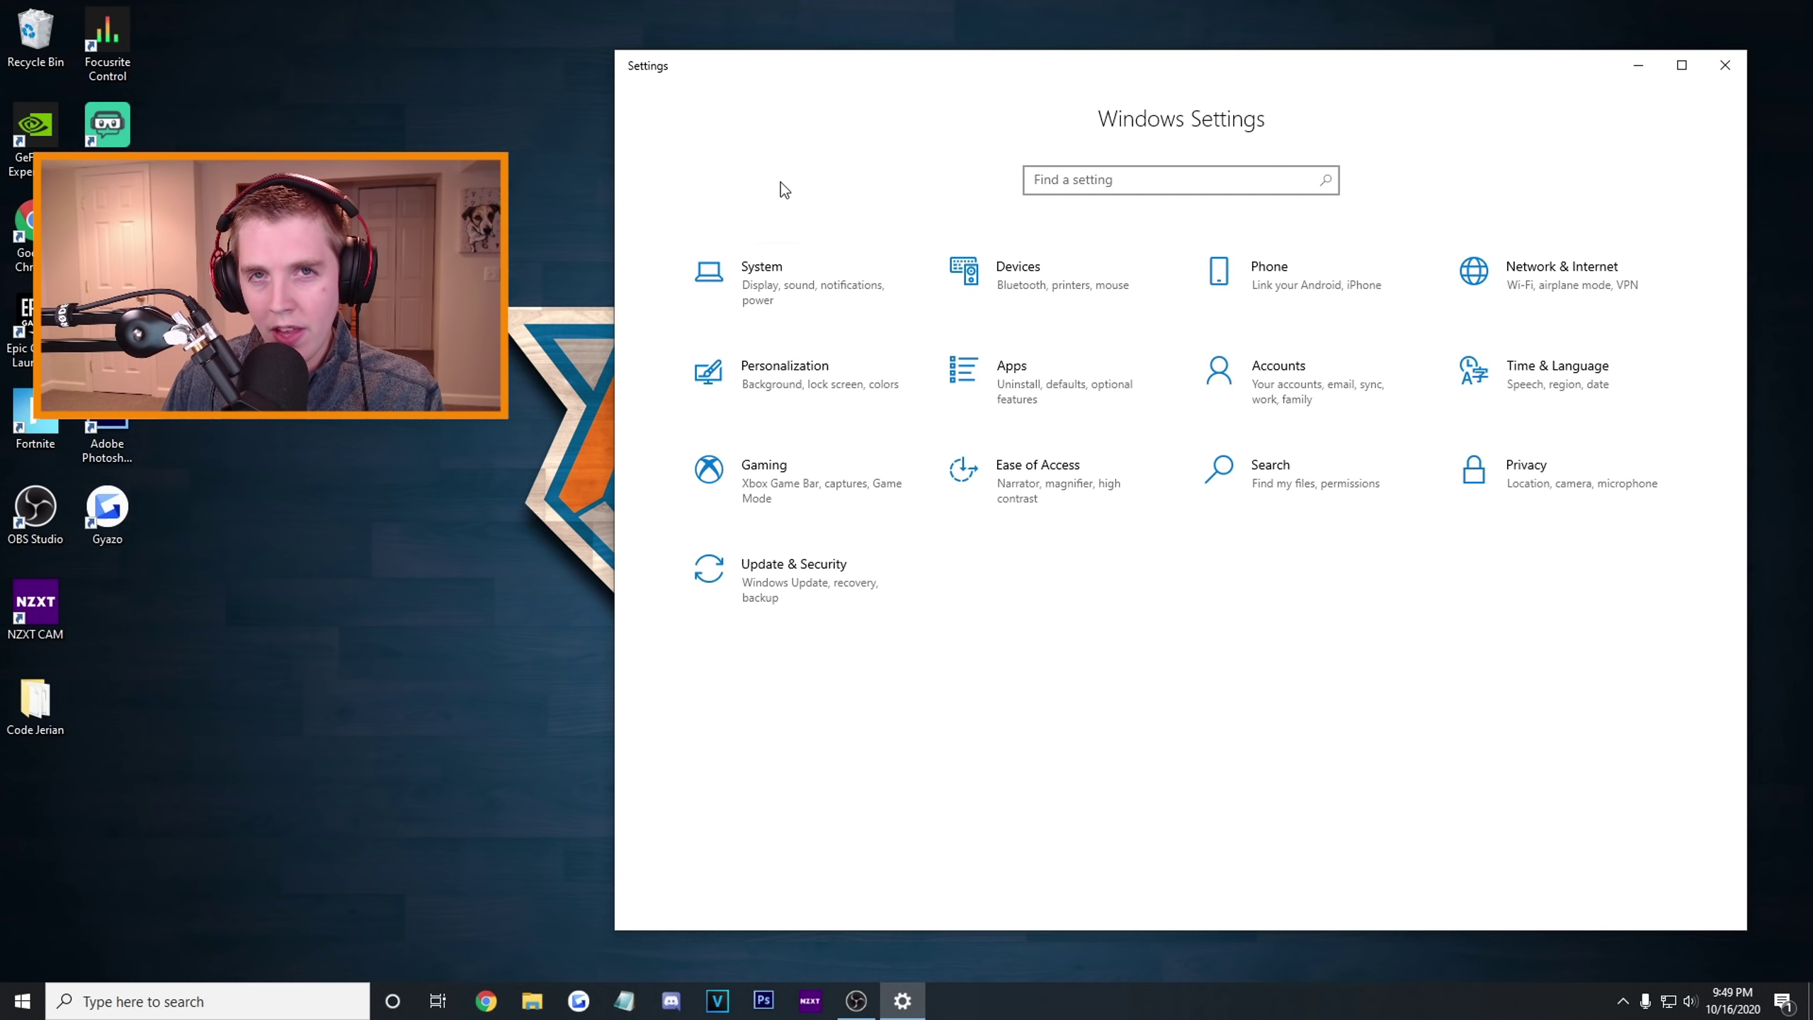
{"action": "left_click", "coordinate": [810, 275]}
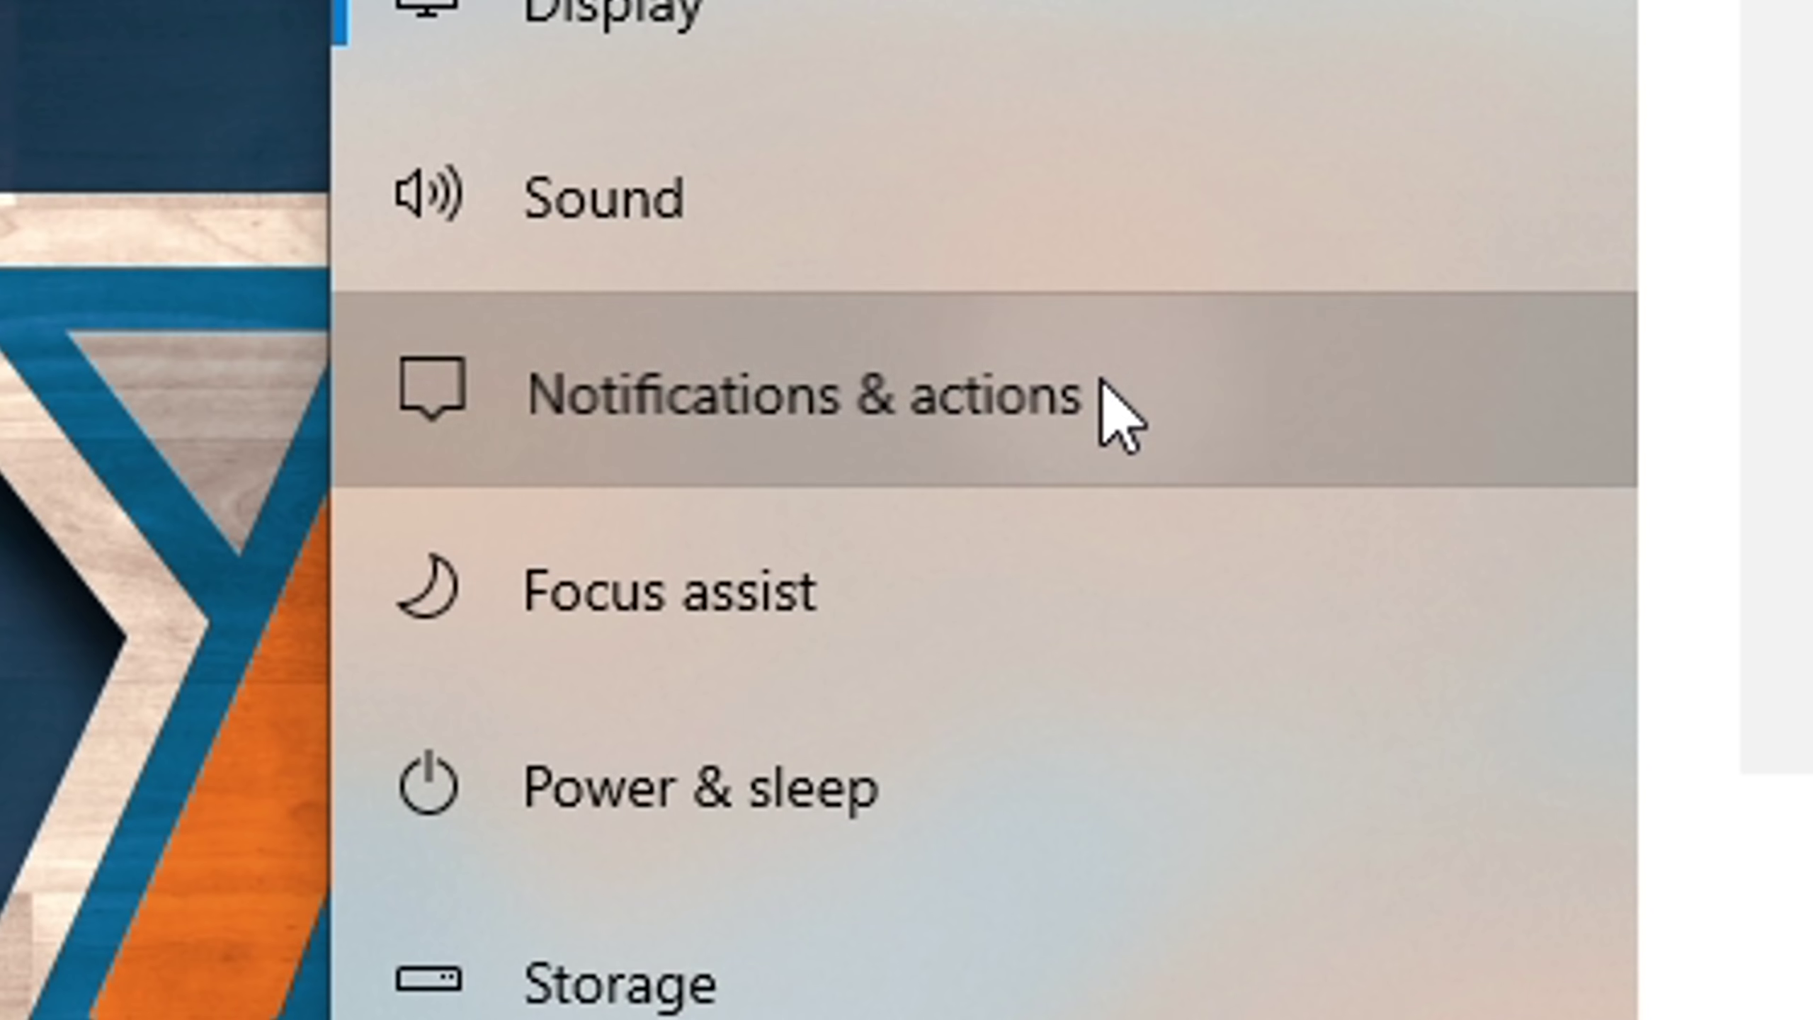
{"action": "left_click", "coordinate": [796, 353]}
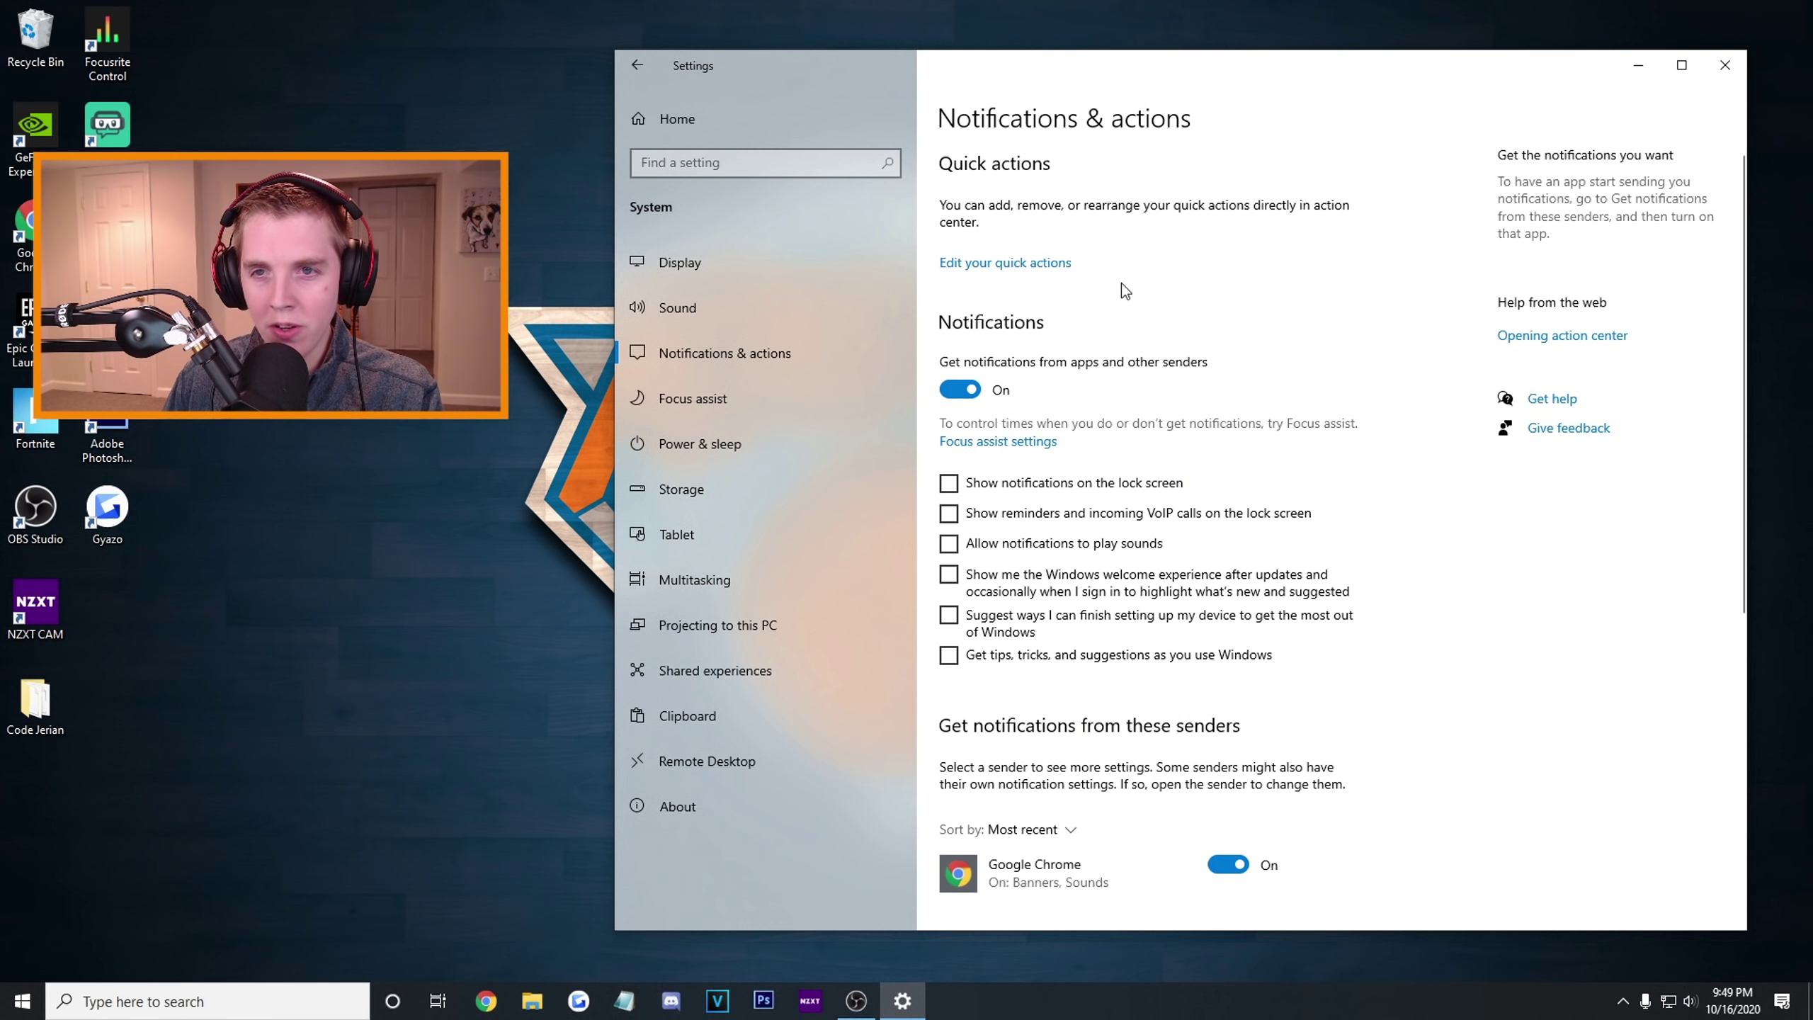
{"action": "left_click", "coordinate": [1777, 550]}
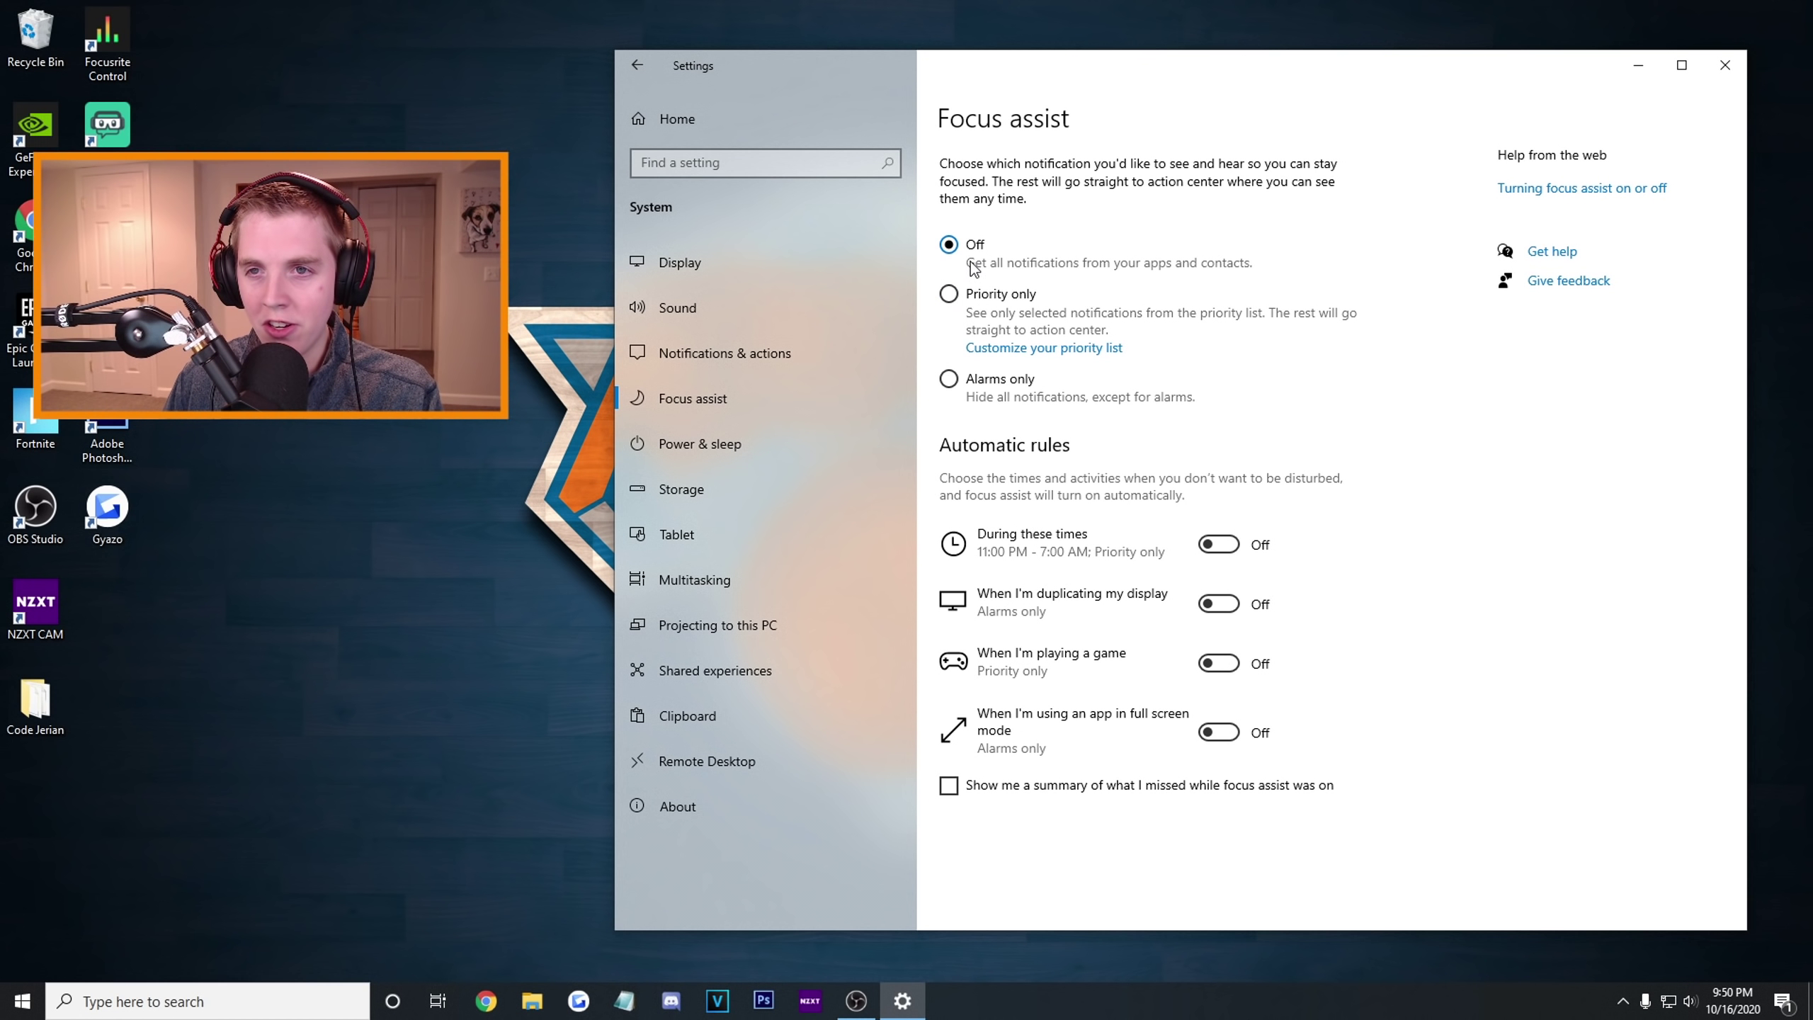
{"action": "left_click", "coordinate": [819, 448]}
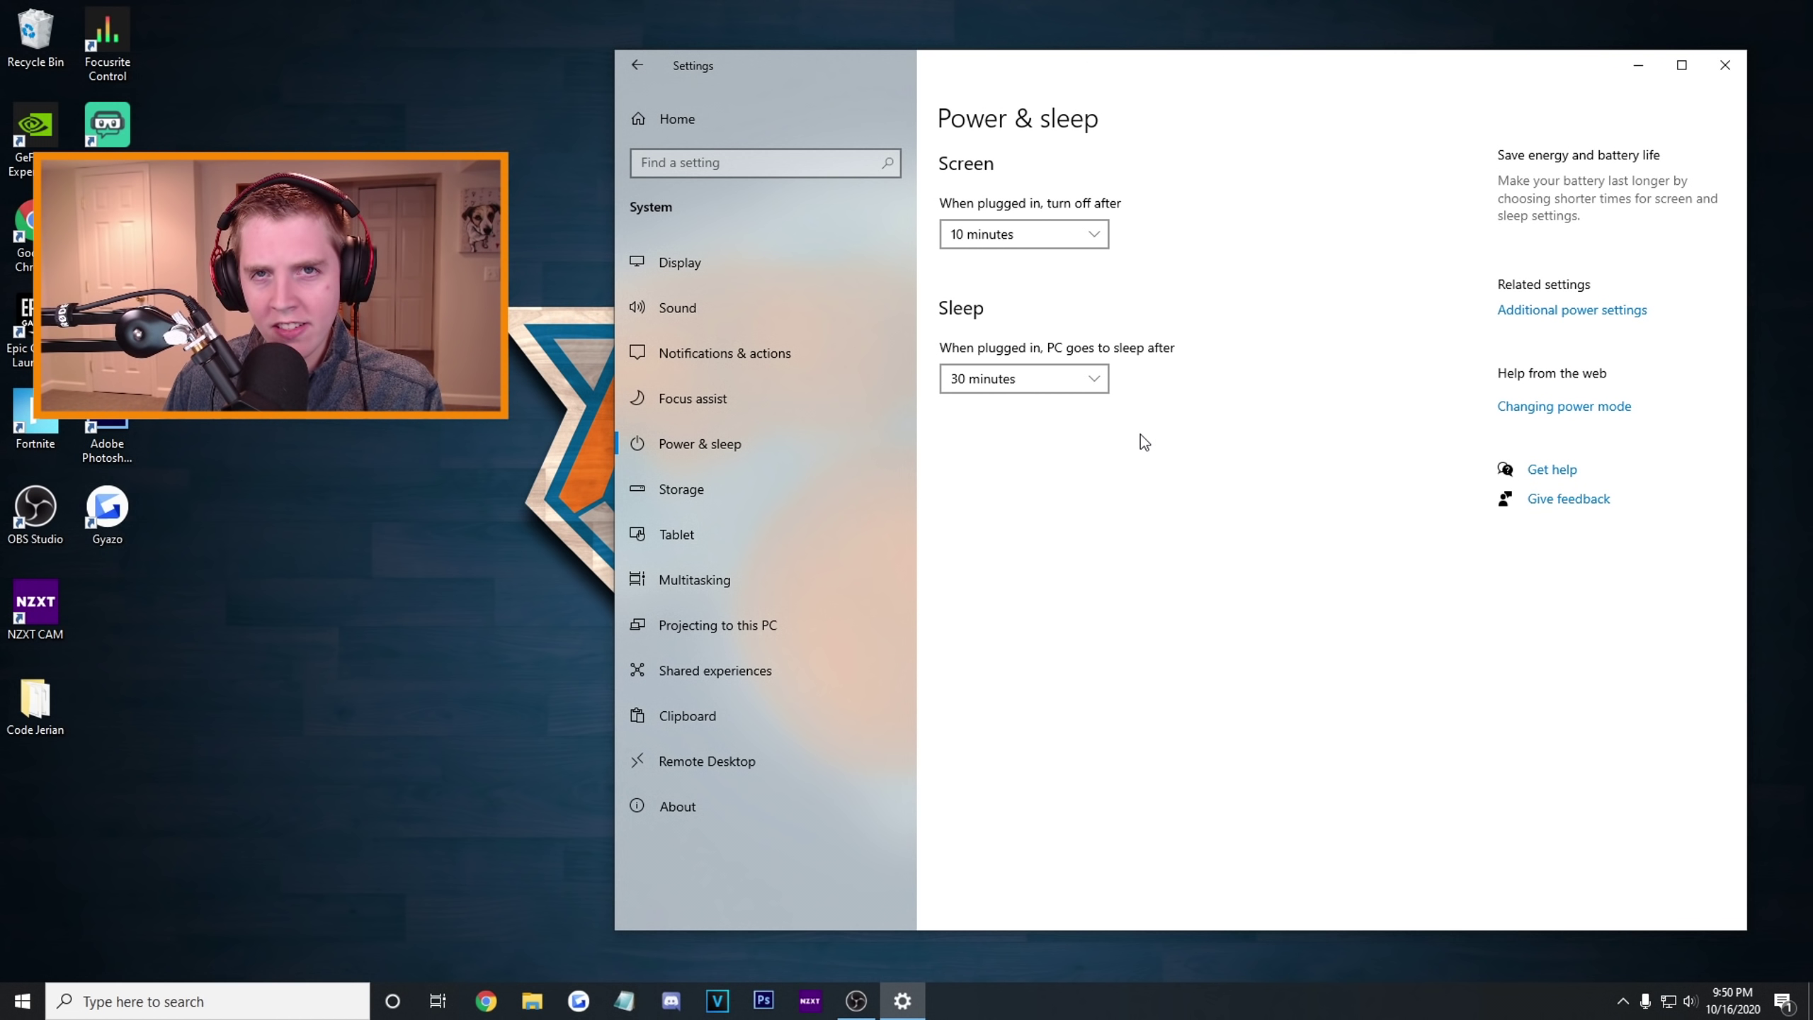
{"action": "left_click", "coordinate": [1536, 312]}
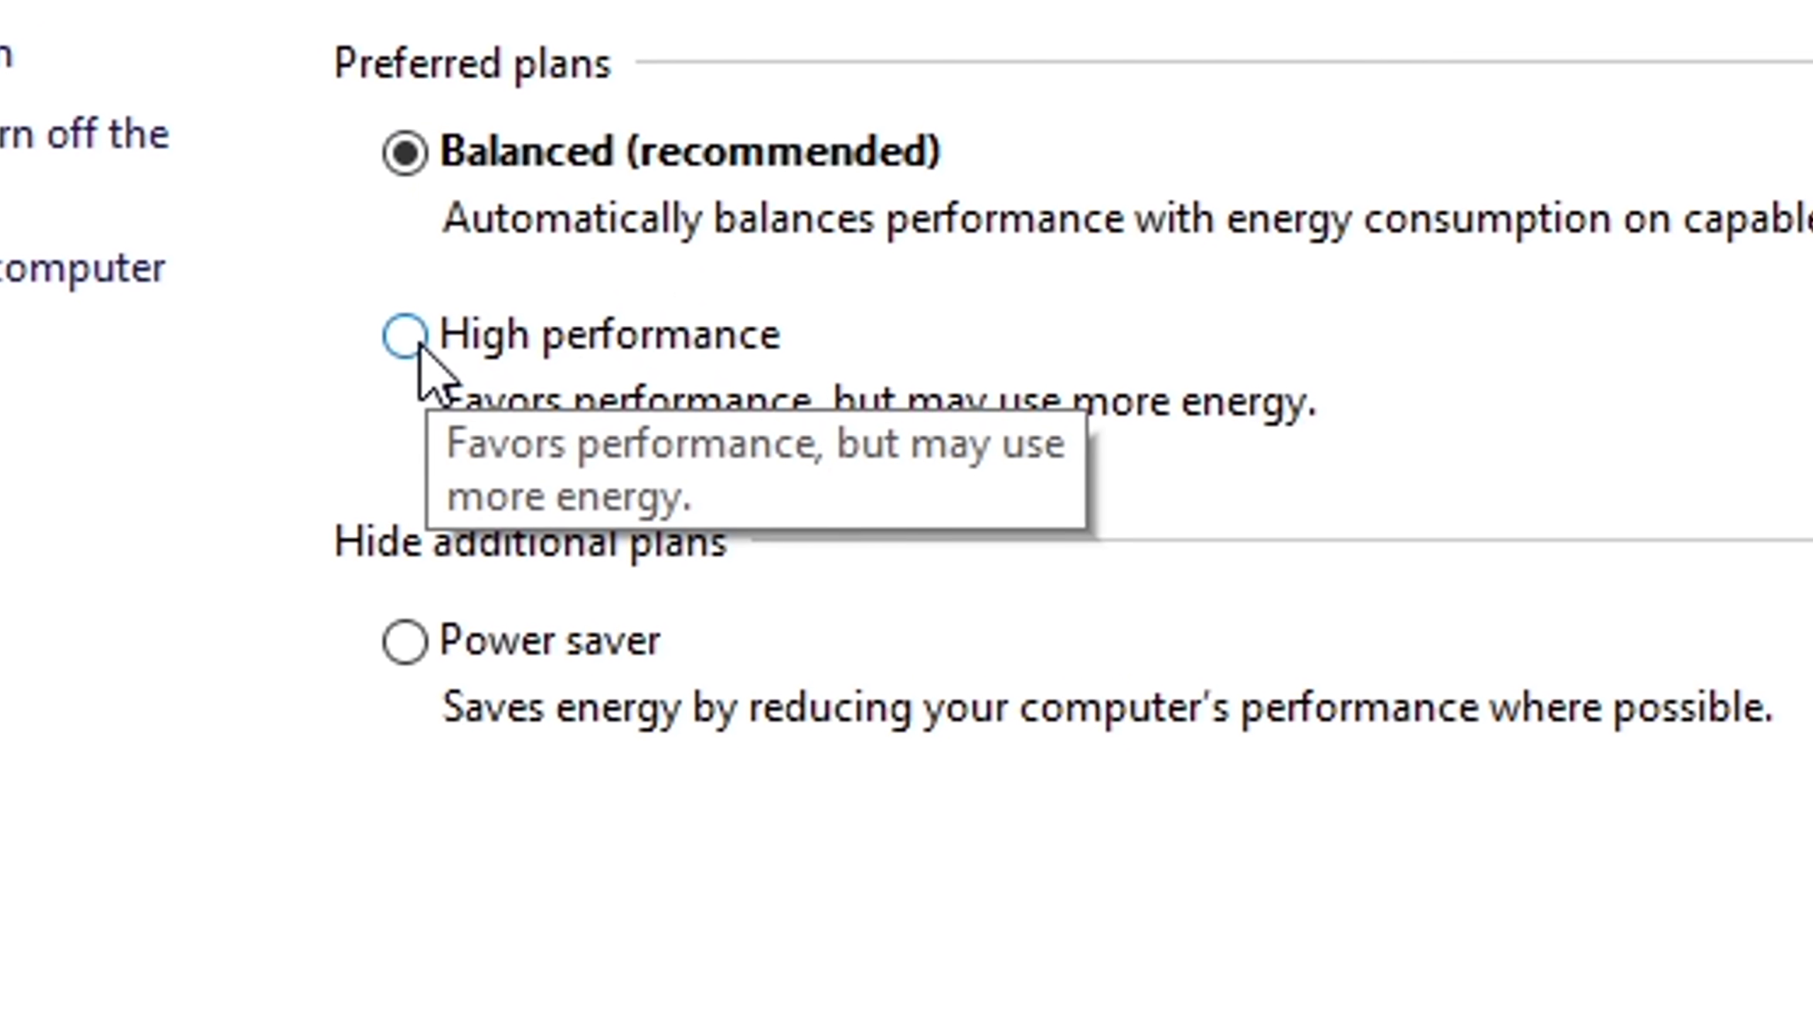
Activate High performance, with wireless adapter at Maximum Performance and Link State Power Management Off.
{"action": "left_click", "coordinate": [404, 336]}
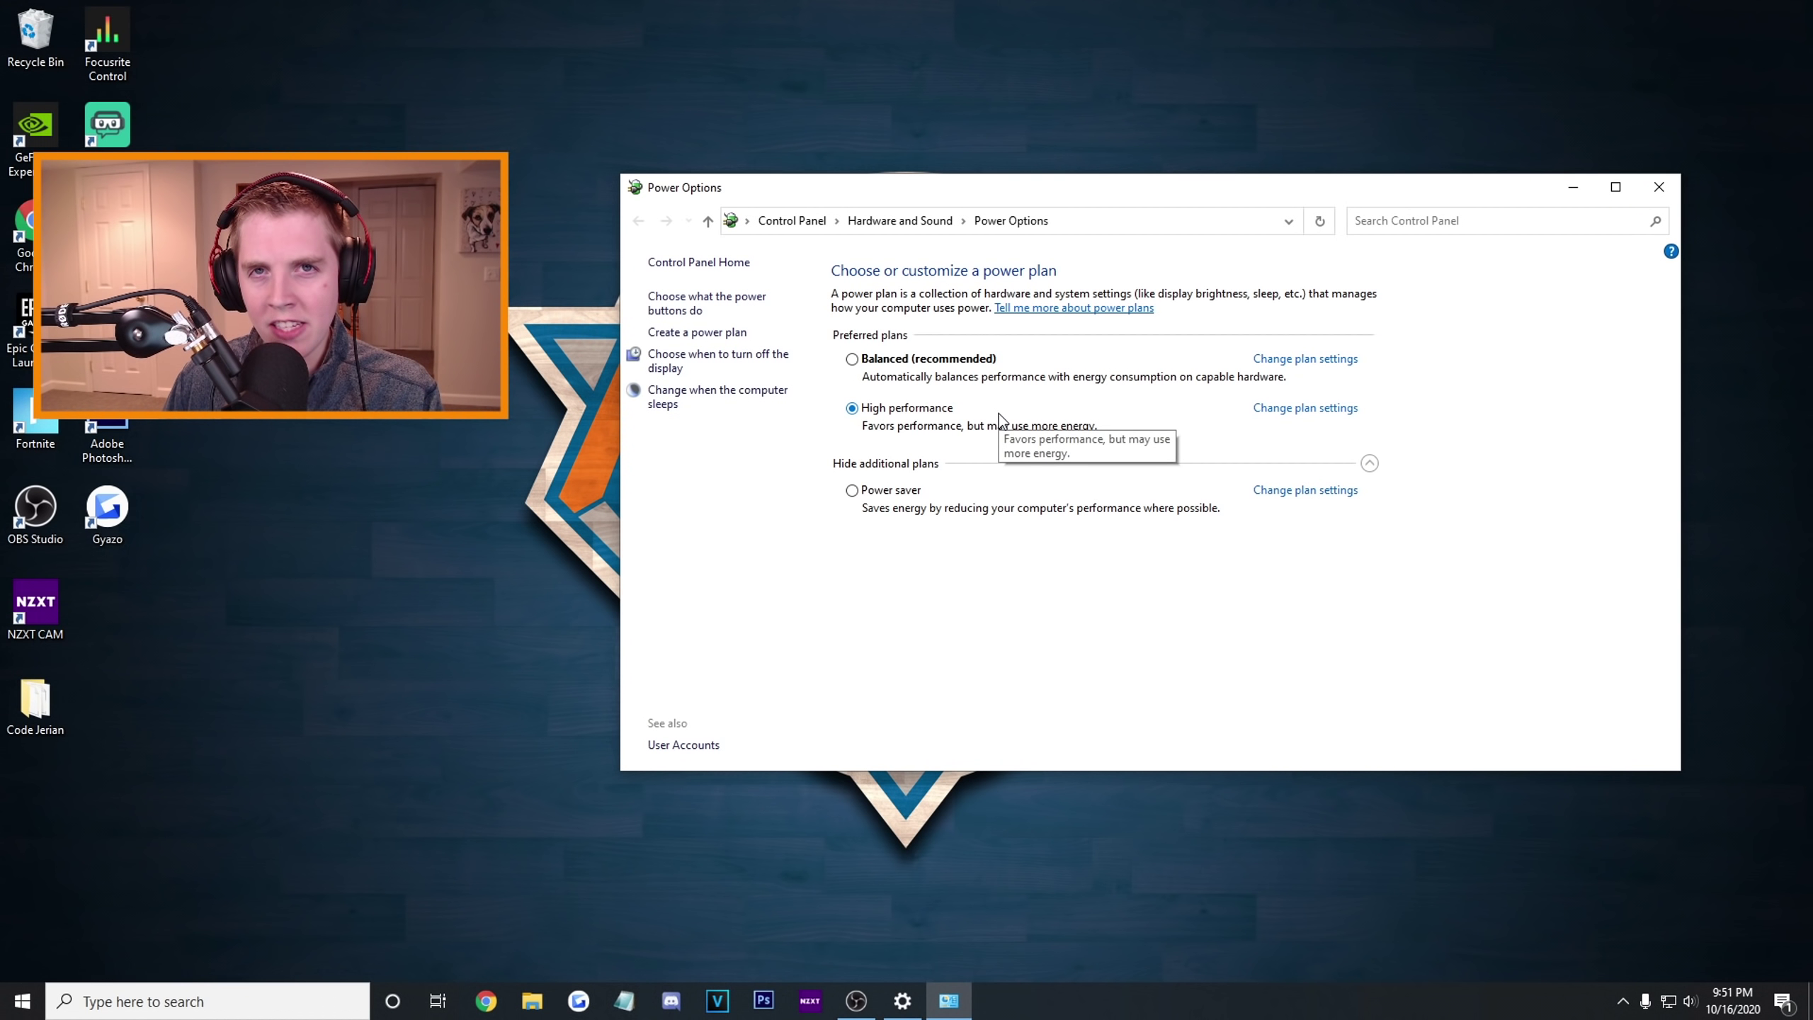
{"action": "left_click", "coordinate": [1279, 411]}
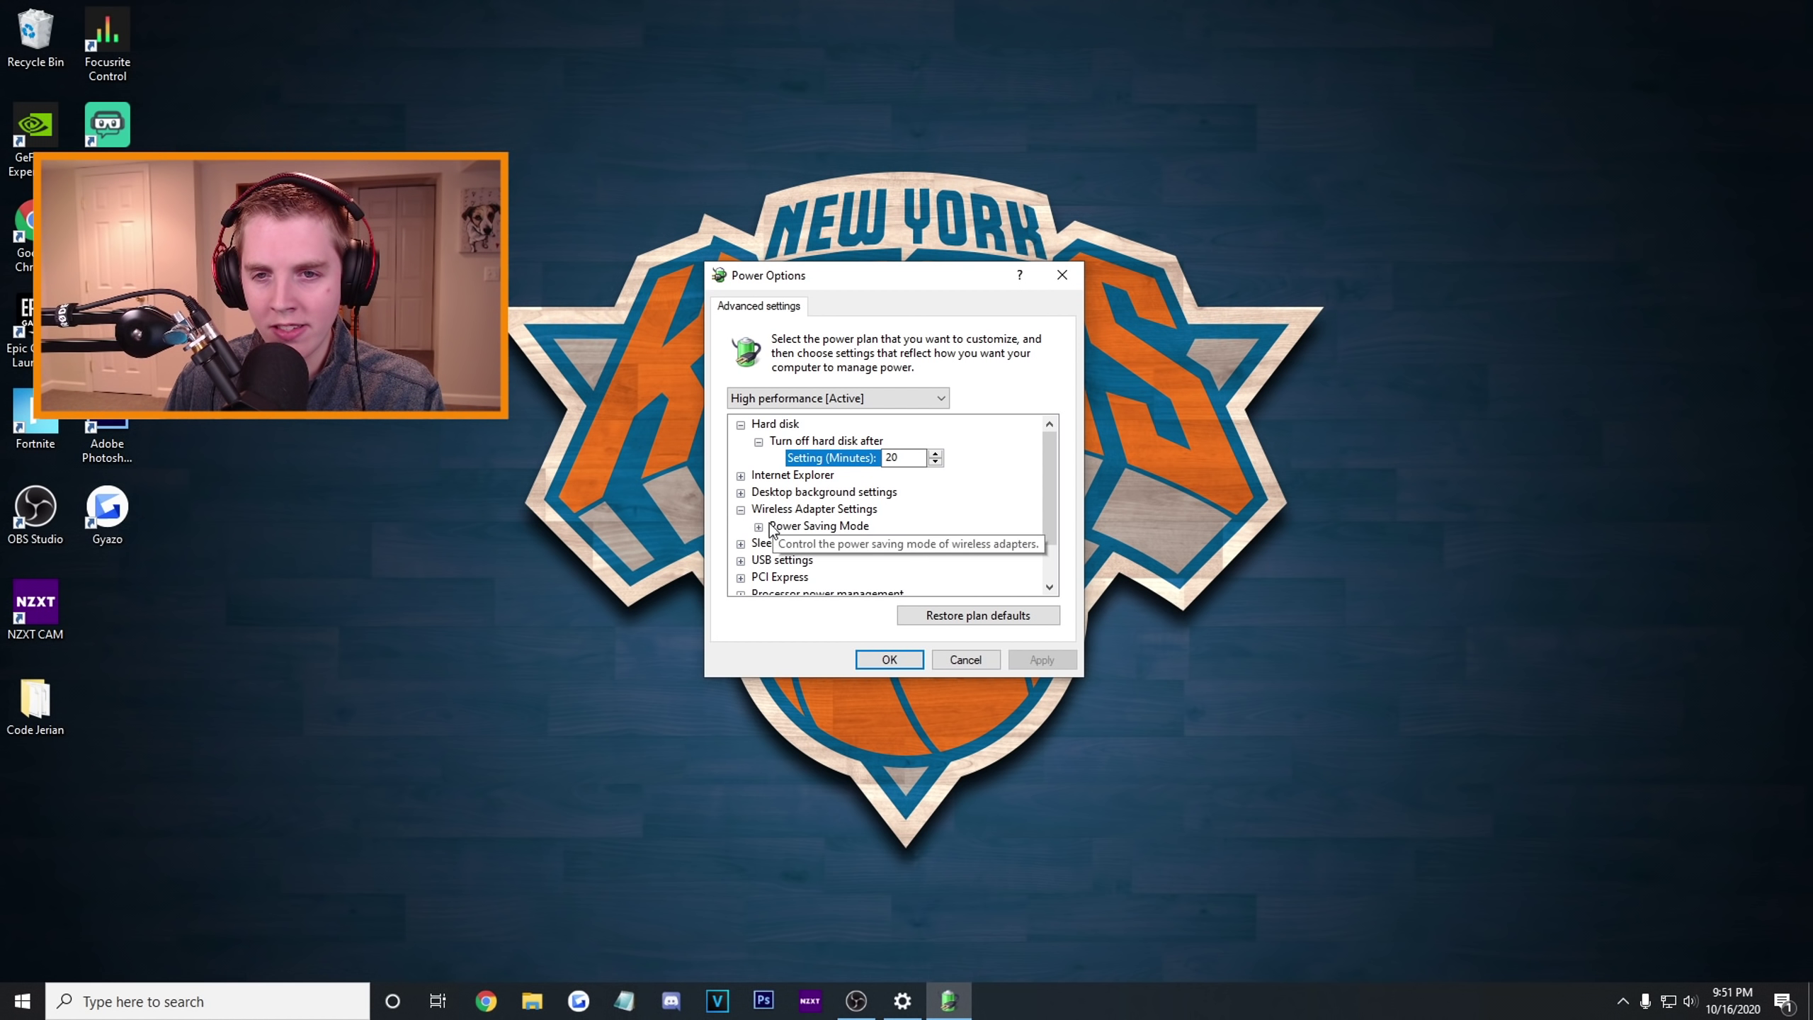
{"action": "scroll", "coordinate": [763, 504], "scroll_direction": "down", "scroll_amount": 1}
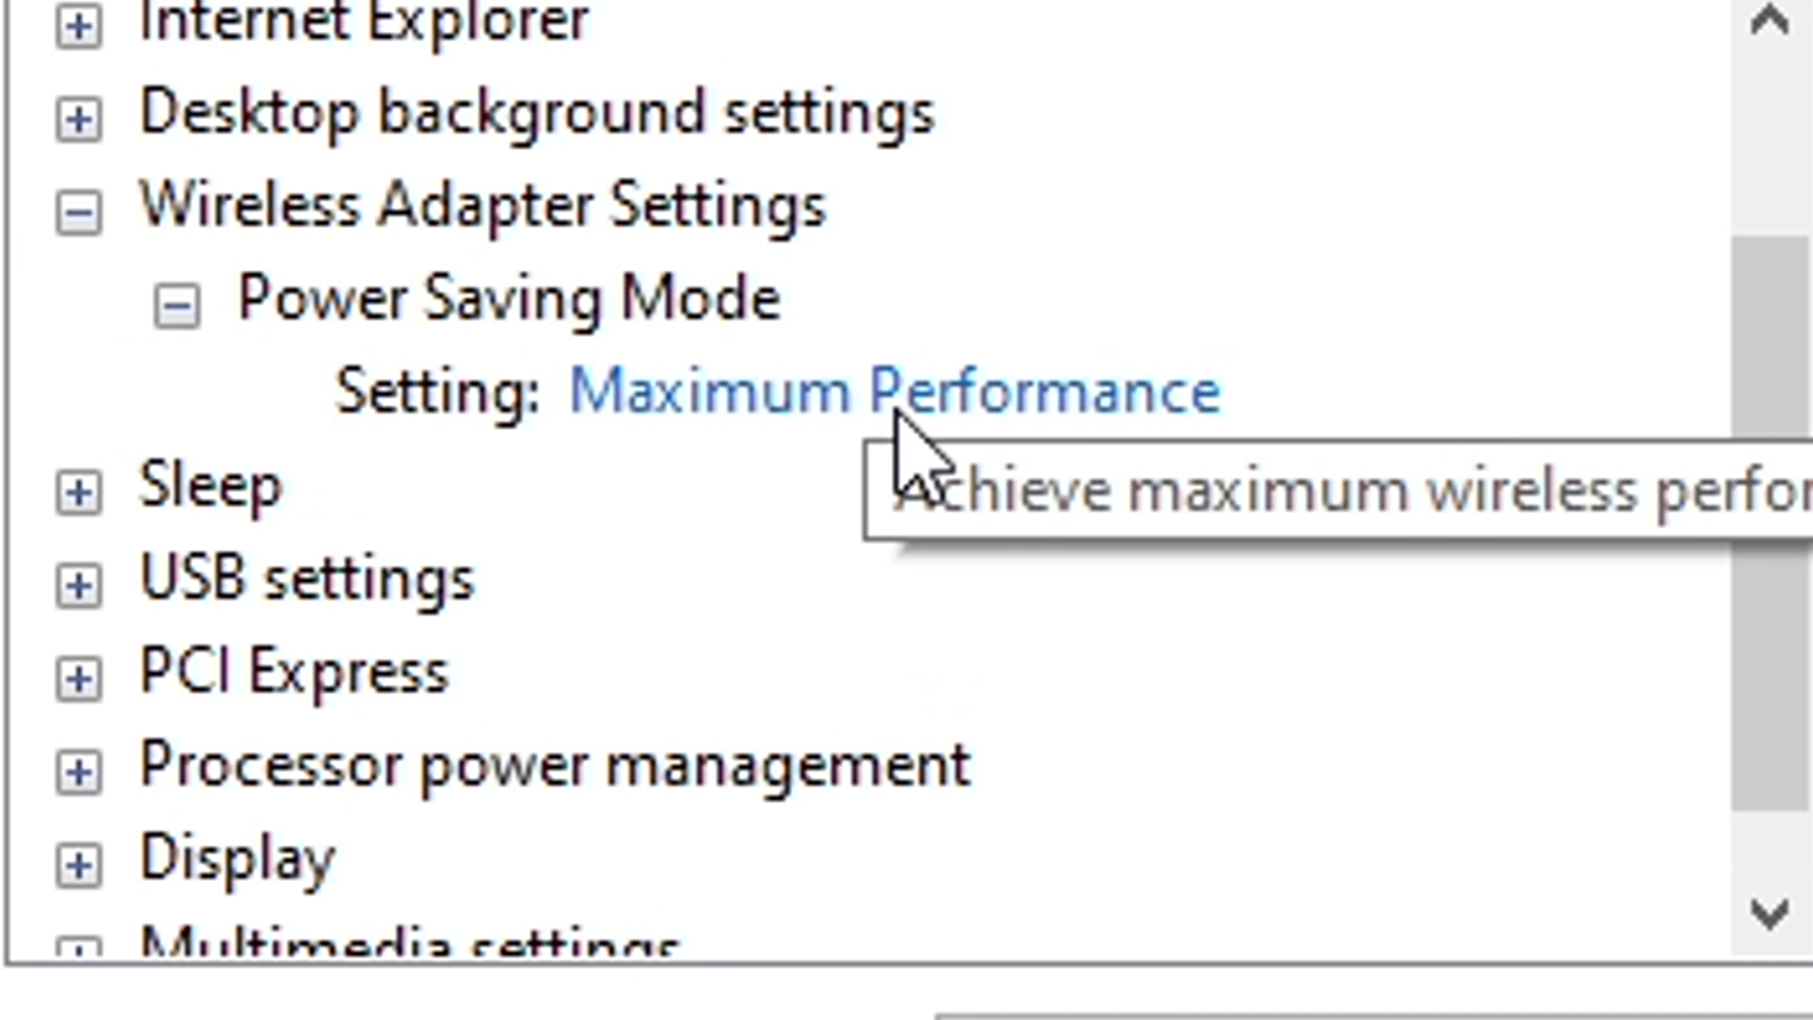
{"action": "left_click", "coordinate": [896, 414]}
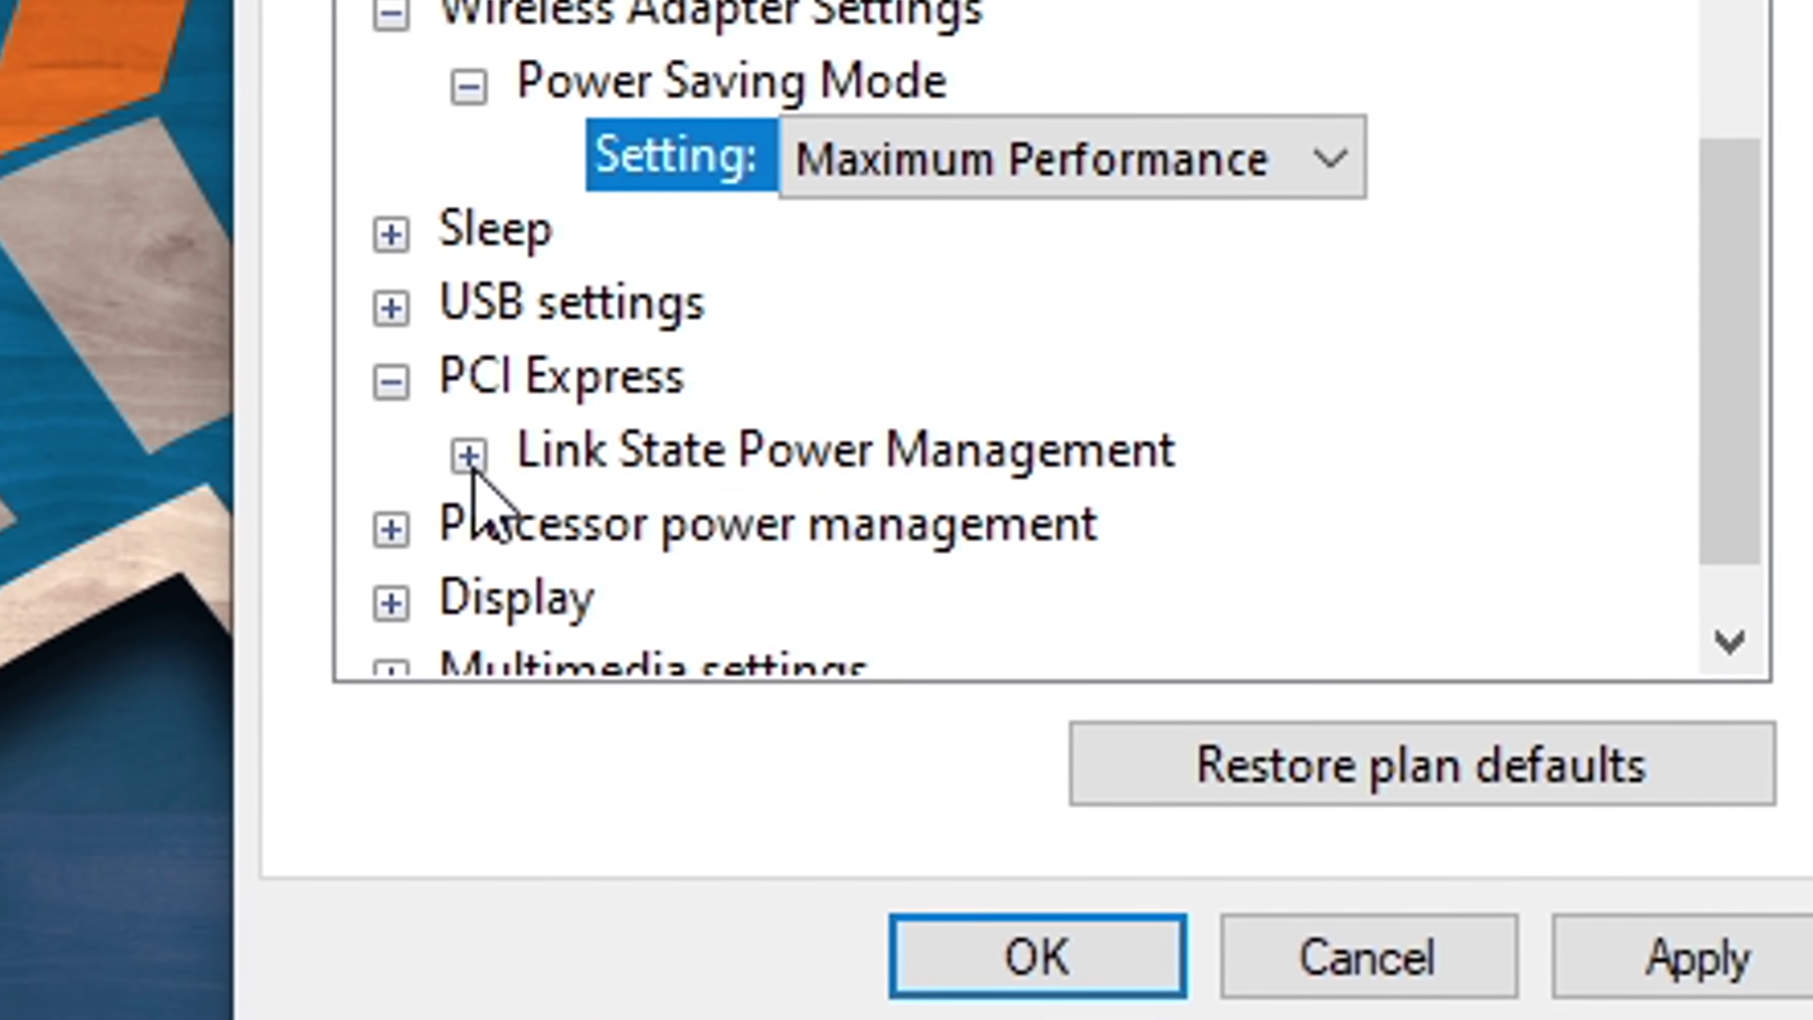
{"action": "left_click", "coordinate": [757, 544]}
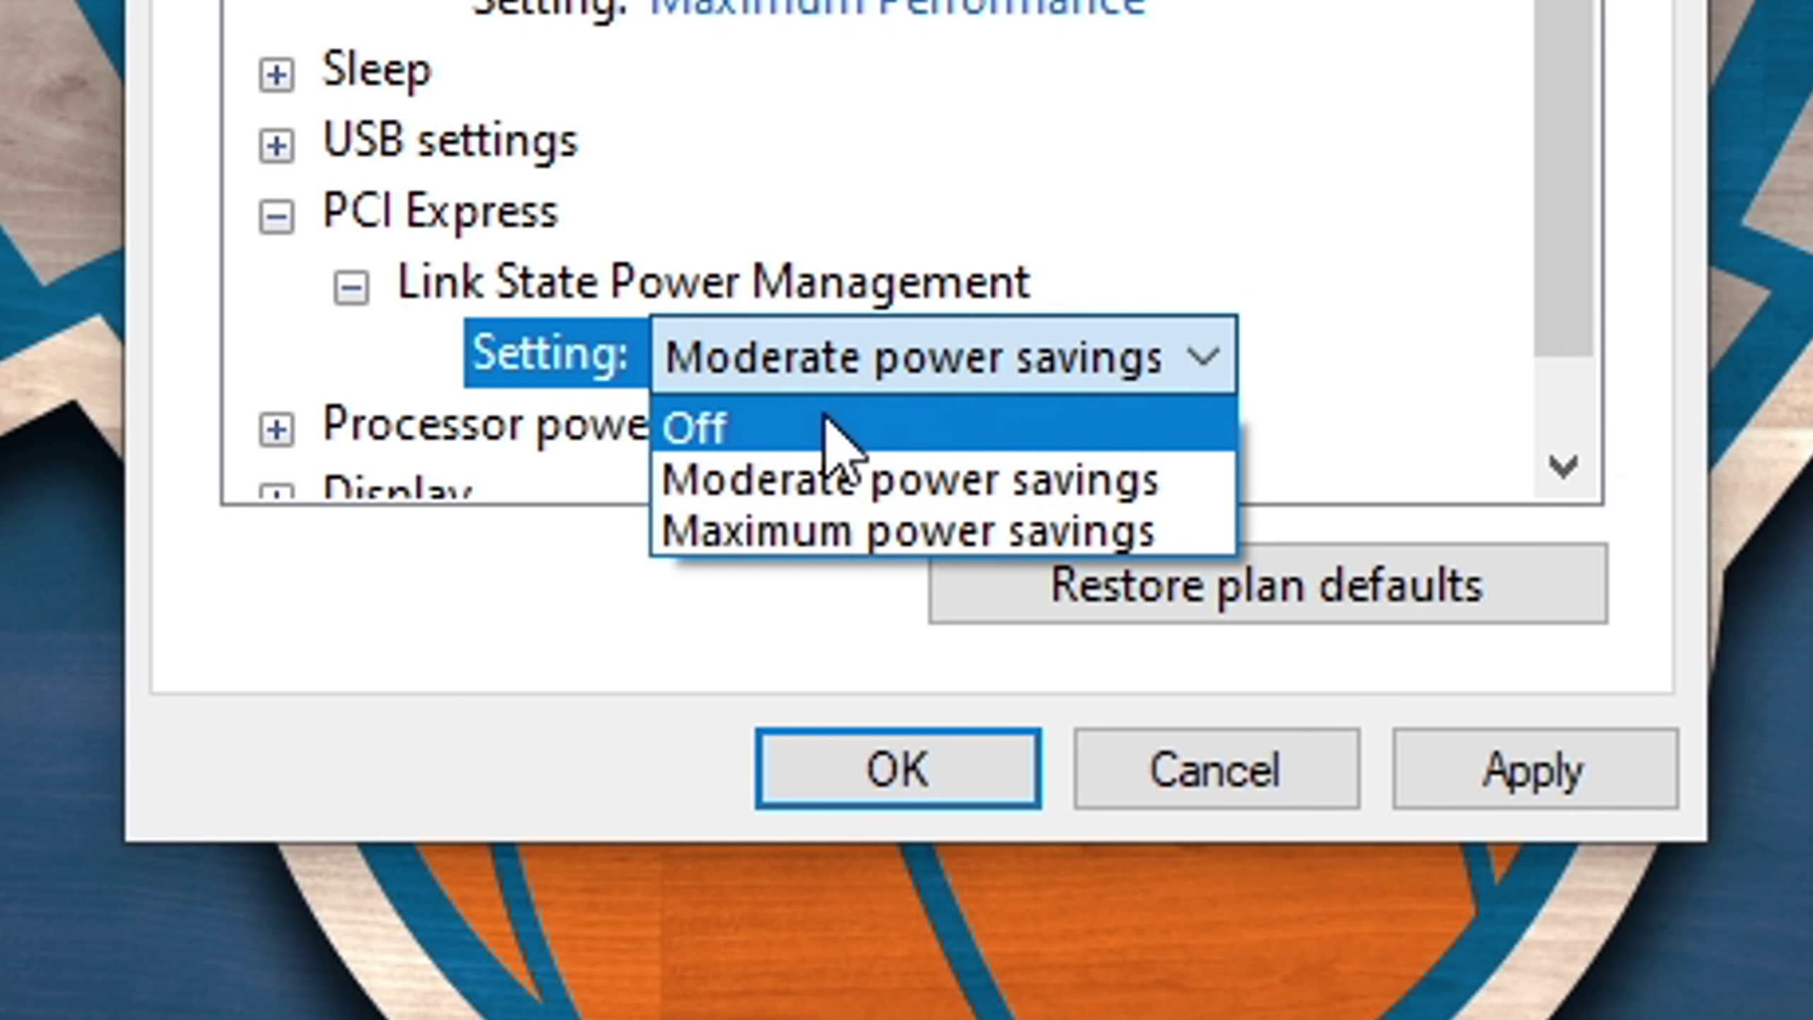
{"action": "left_click", "coordinate": [876, 575]}
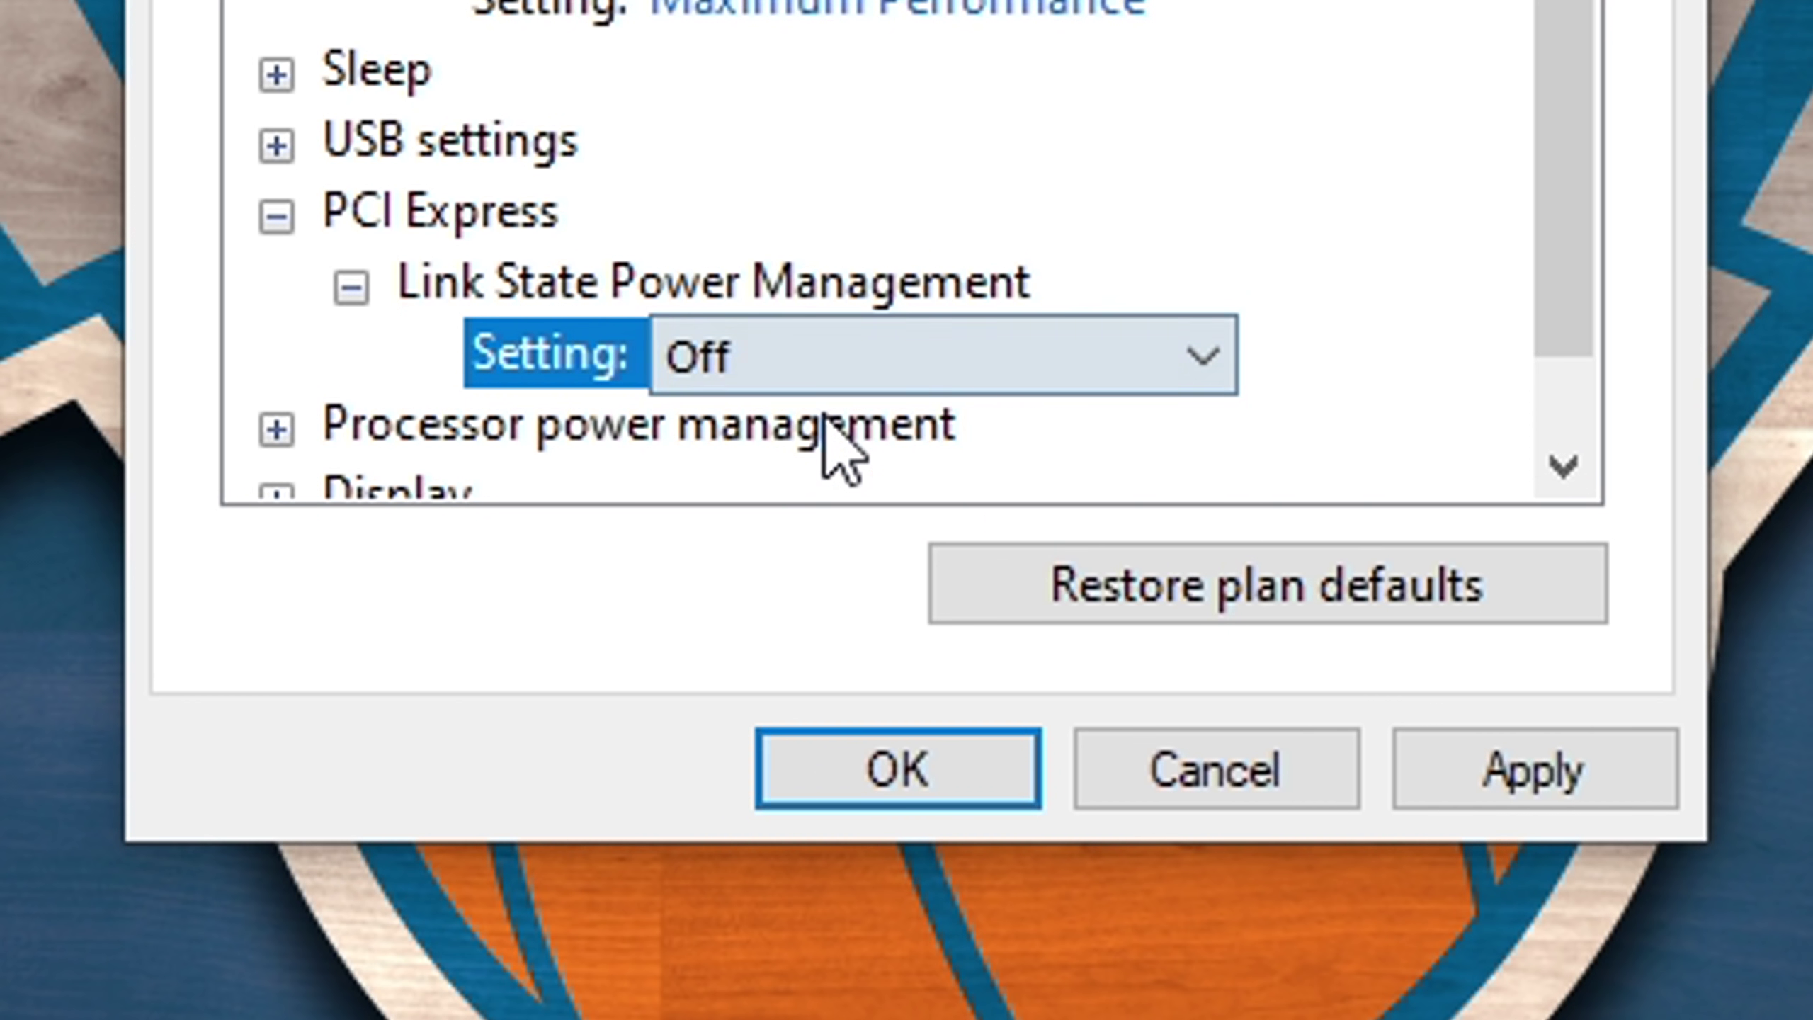
{"action": "scroll", "coordinate": [1055, 572], "scroll_direction": "down", "scroll_amount": 1}
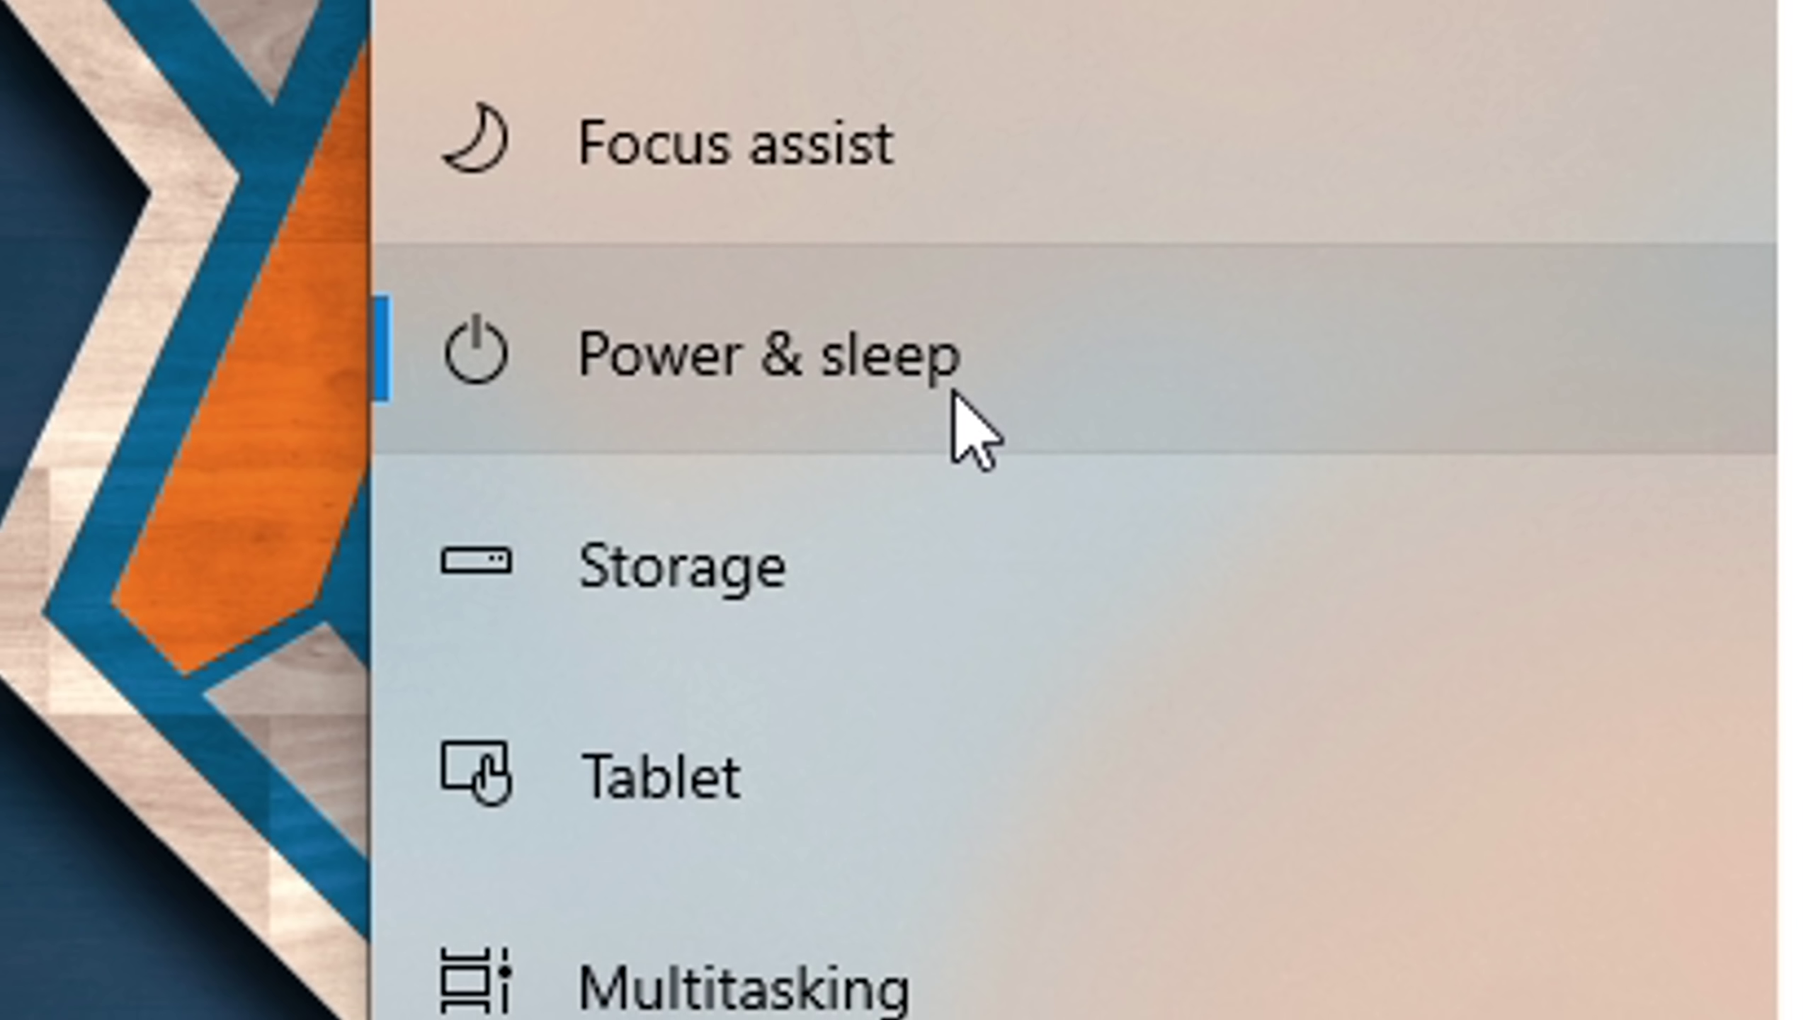
Browse the System pages: Power & sleep, Storage, Projecting, Shared experiences, Clipboard, Multitasking.
{"action": "left_click", "coordinate": [740, 451]}
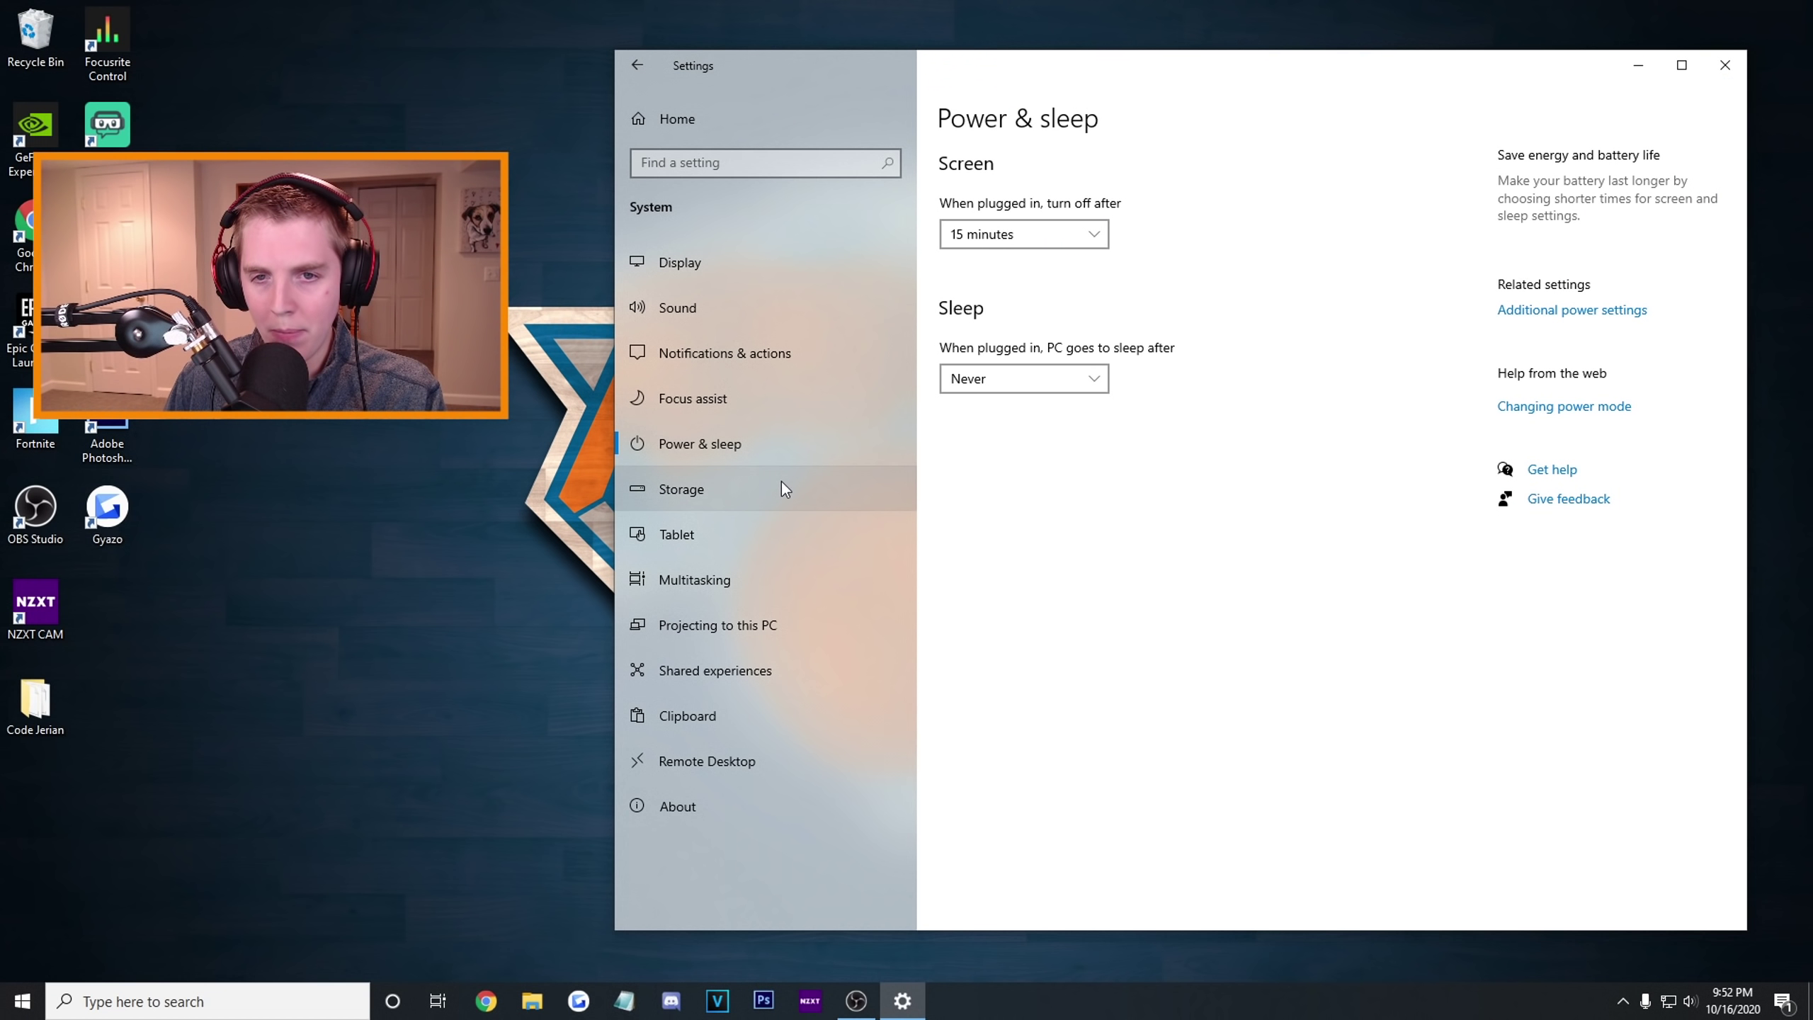
{"action": "left_click", "coordinate": [783, 489]}
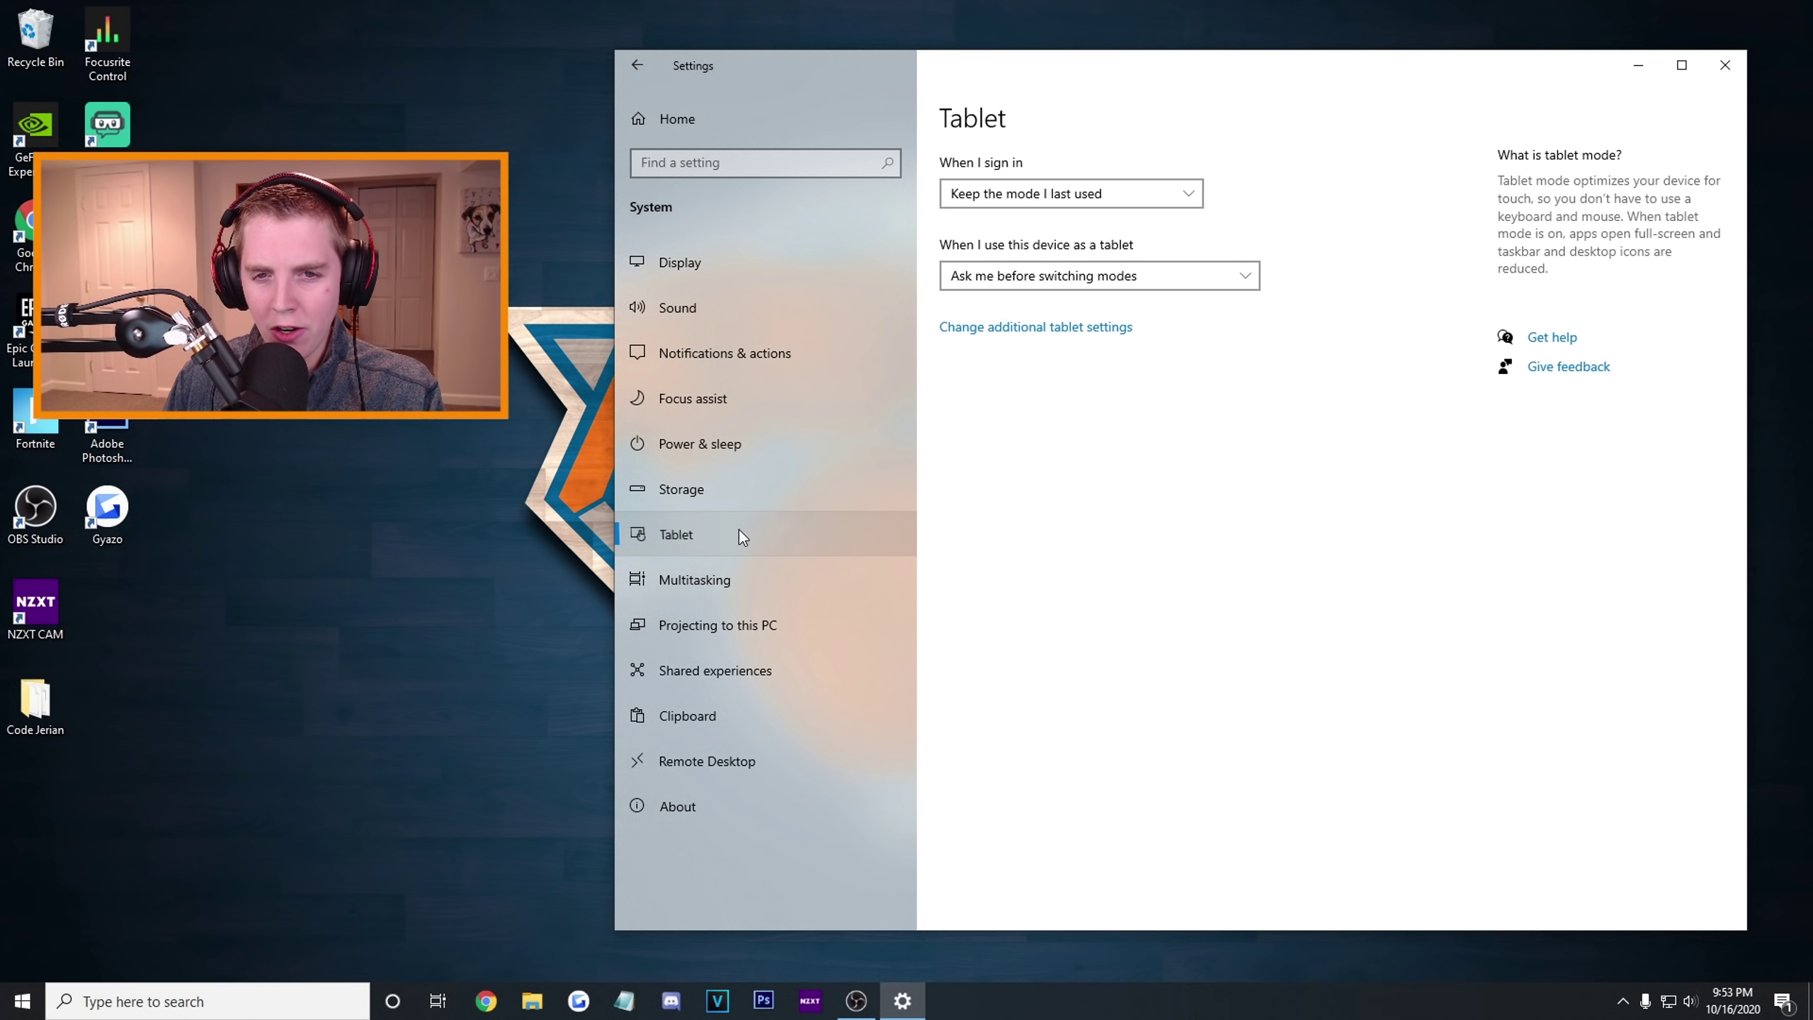
{"action": "left_click", "coordinate": [741, 569]}
{"action": "left_click", "coordinate": [767, 624]}
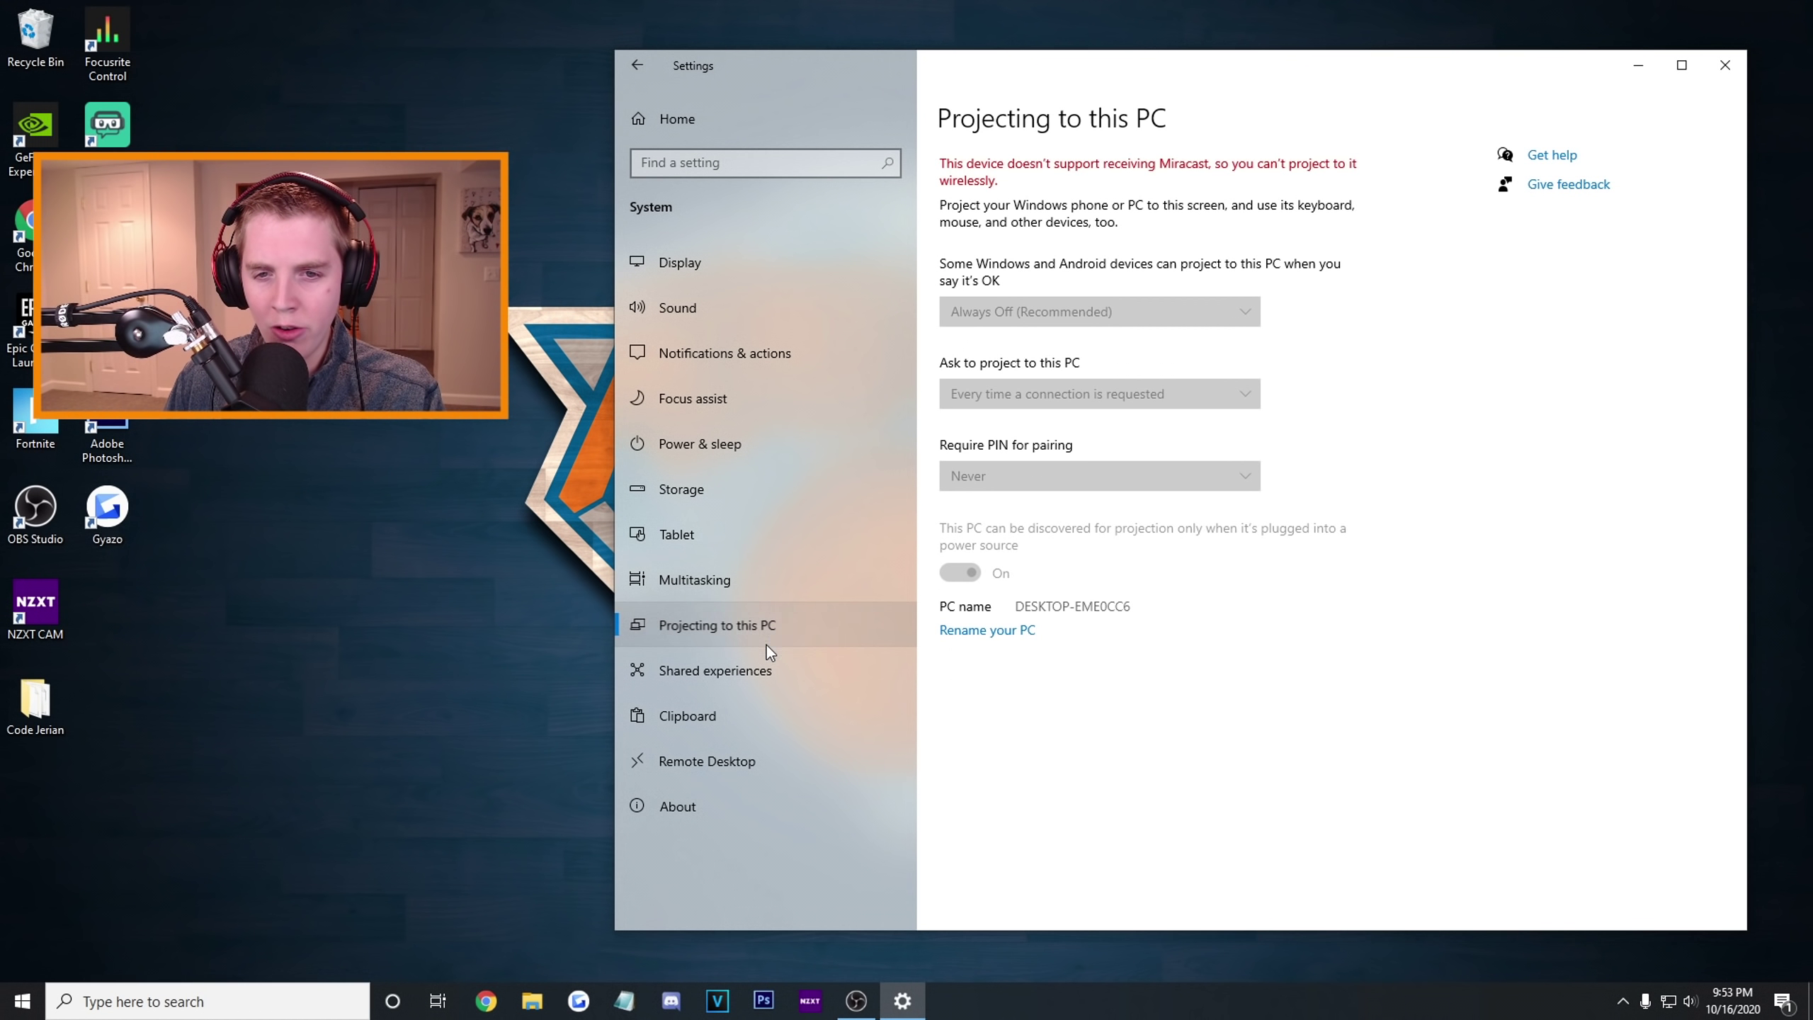
{"action": "left_click", "coordinate": [764, 664]}
{"action": "left_click", "coordinate": [742, 704]}
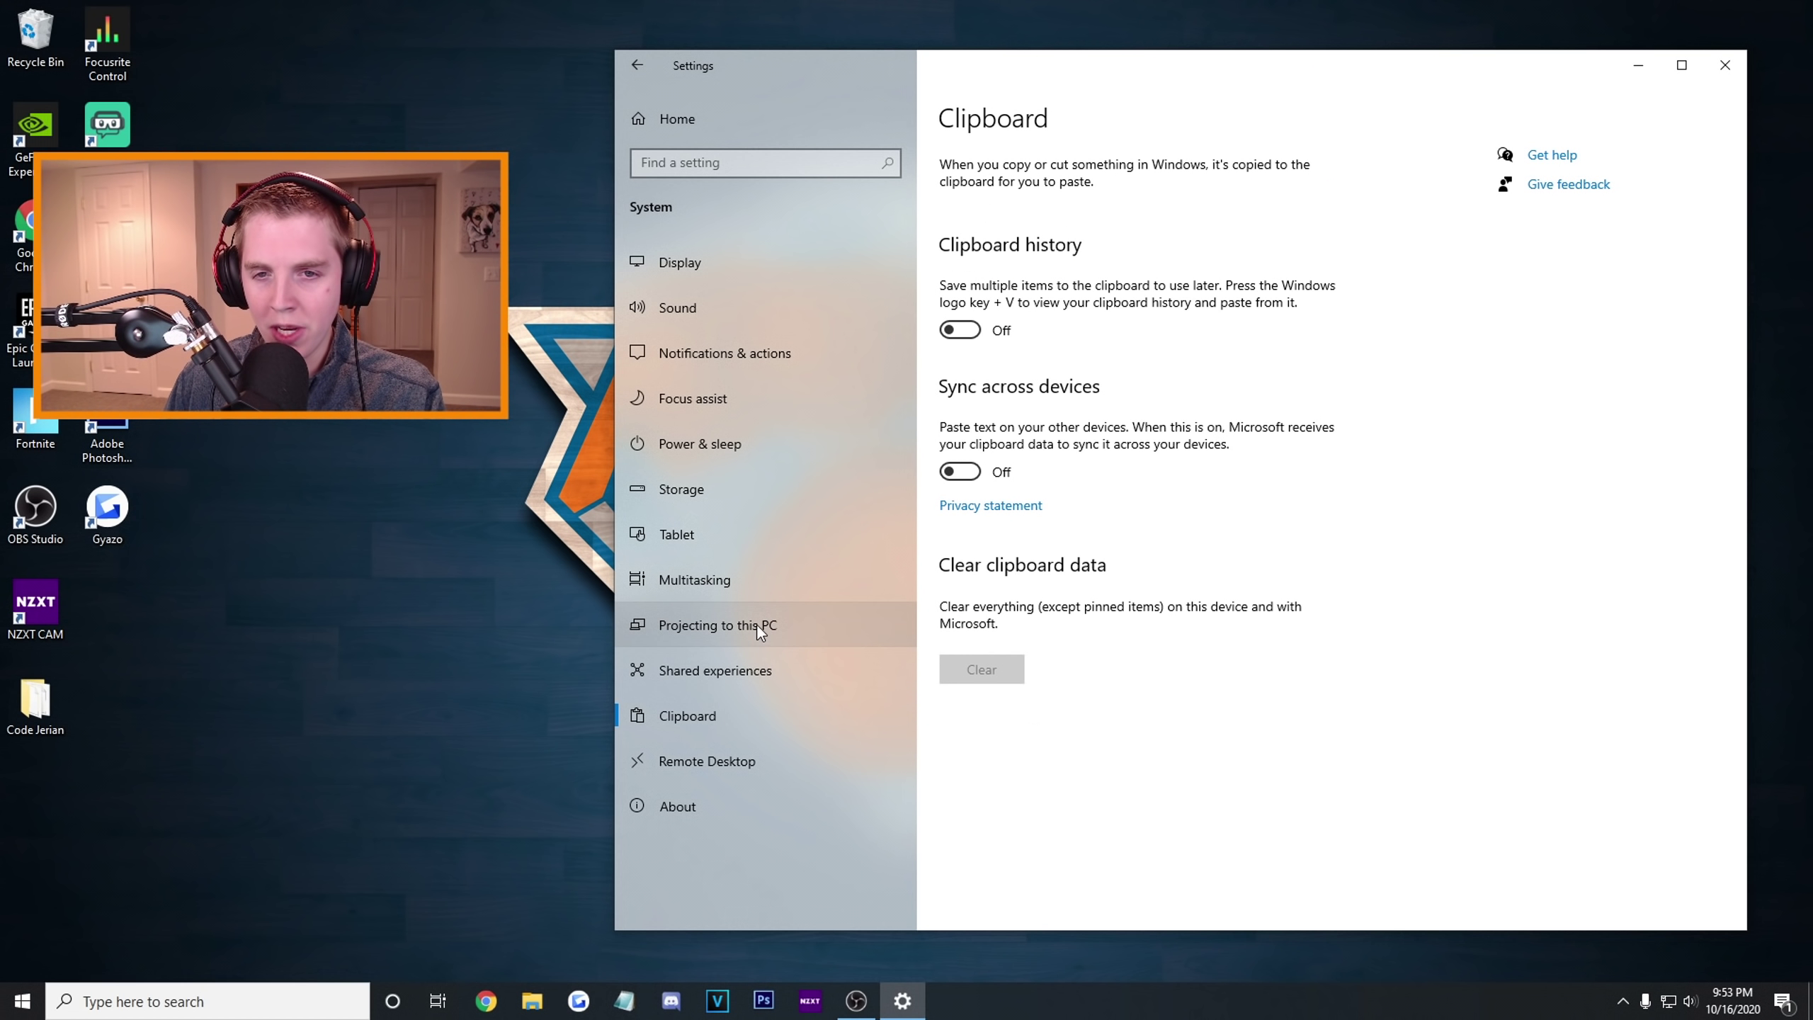
{"action": "left_click", "coordinate": [747, 596]}
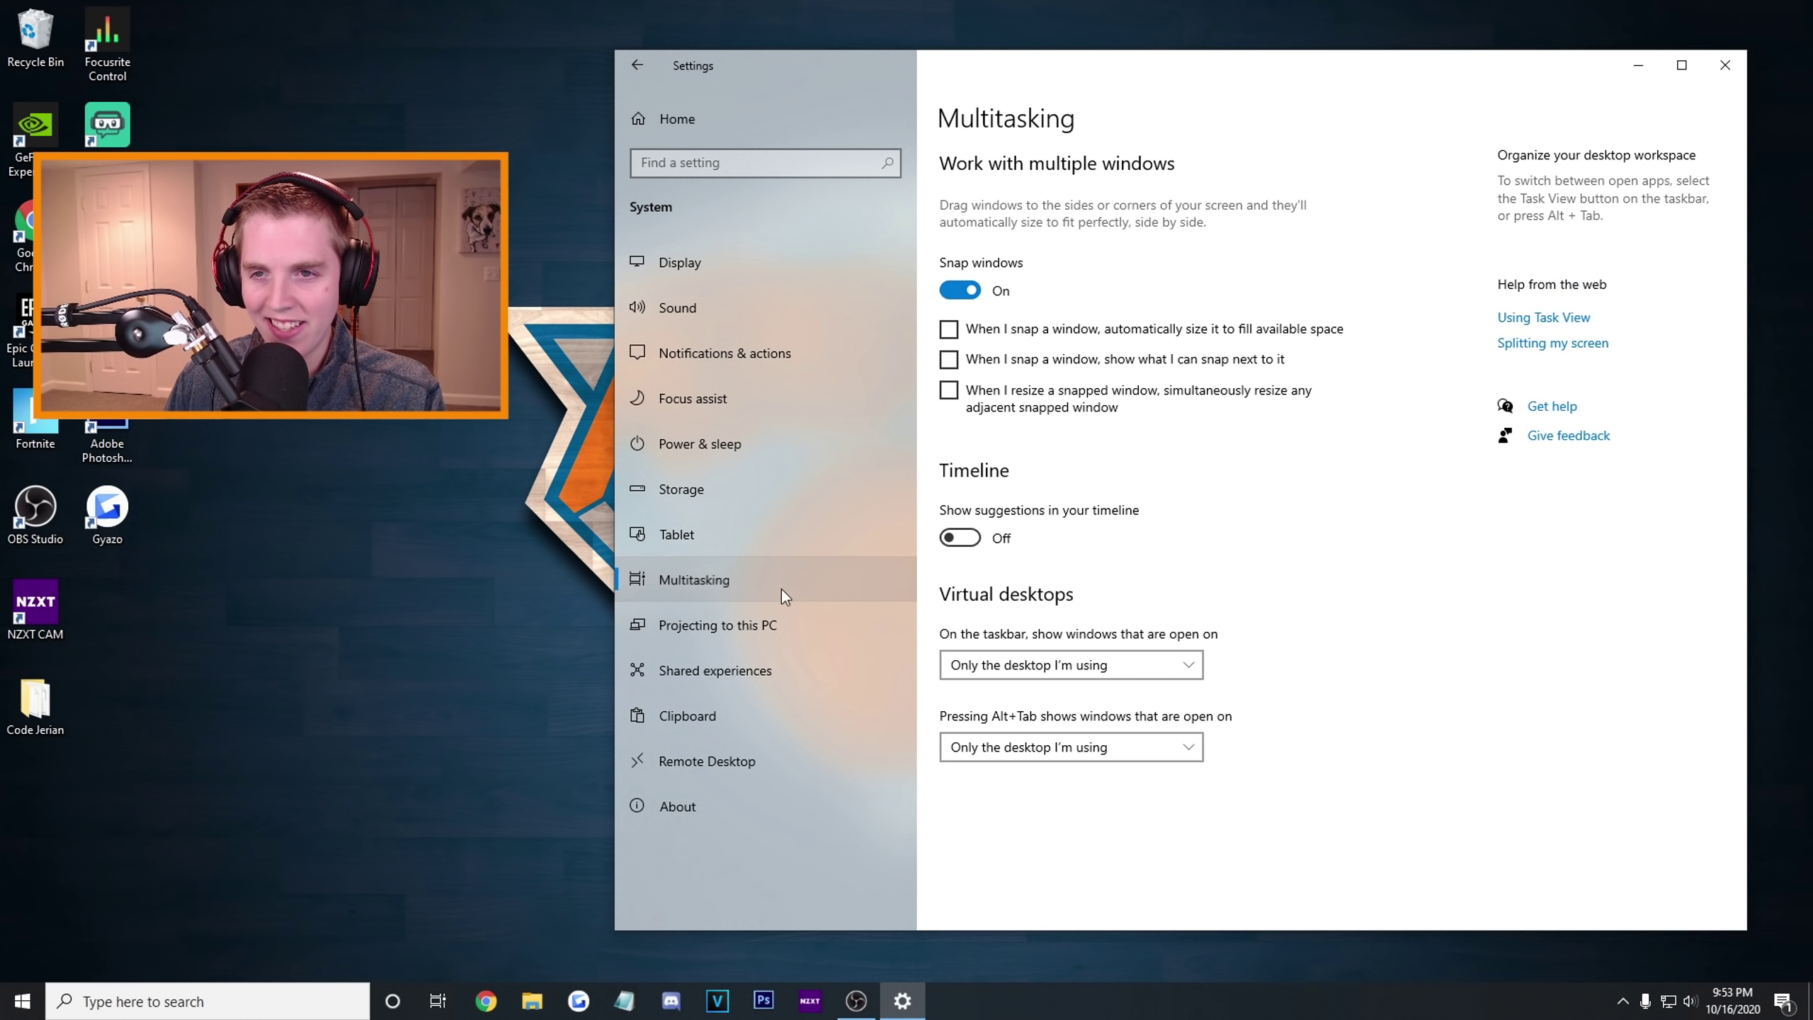
Turn off Snap windows and return to the Settings home page.
{"action": "left_click", "coordinate": [962, 291]}
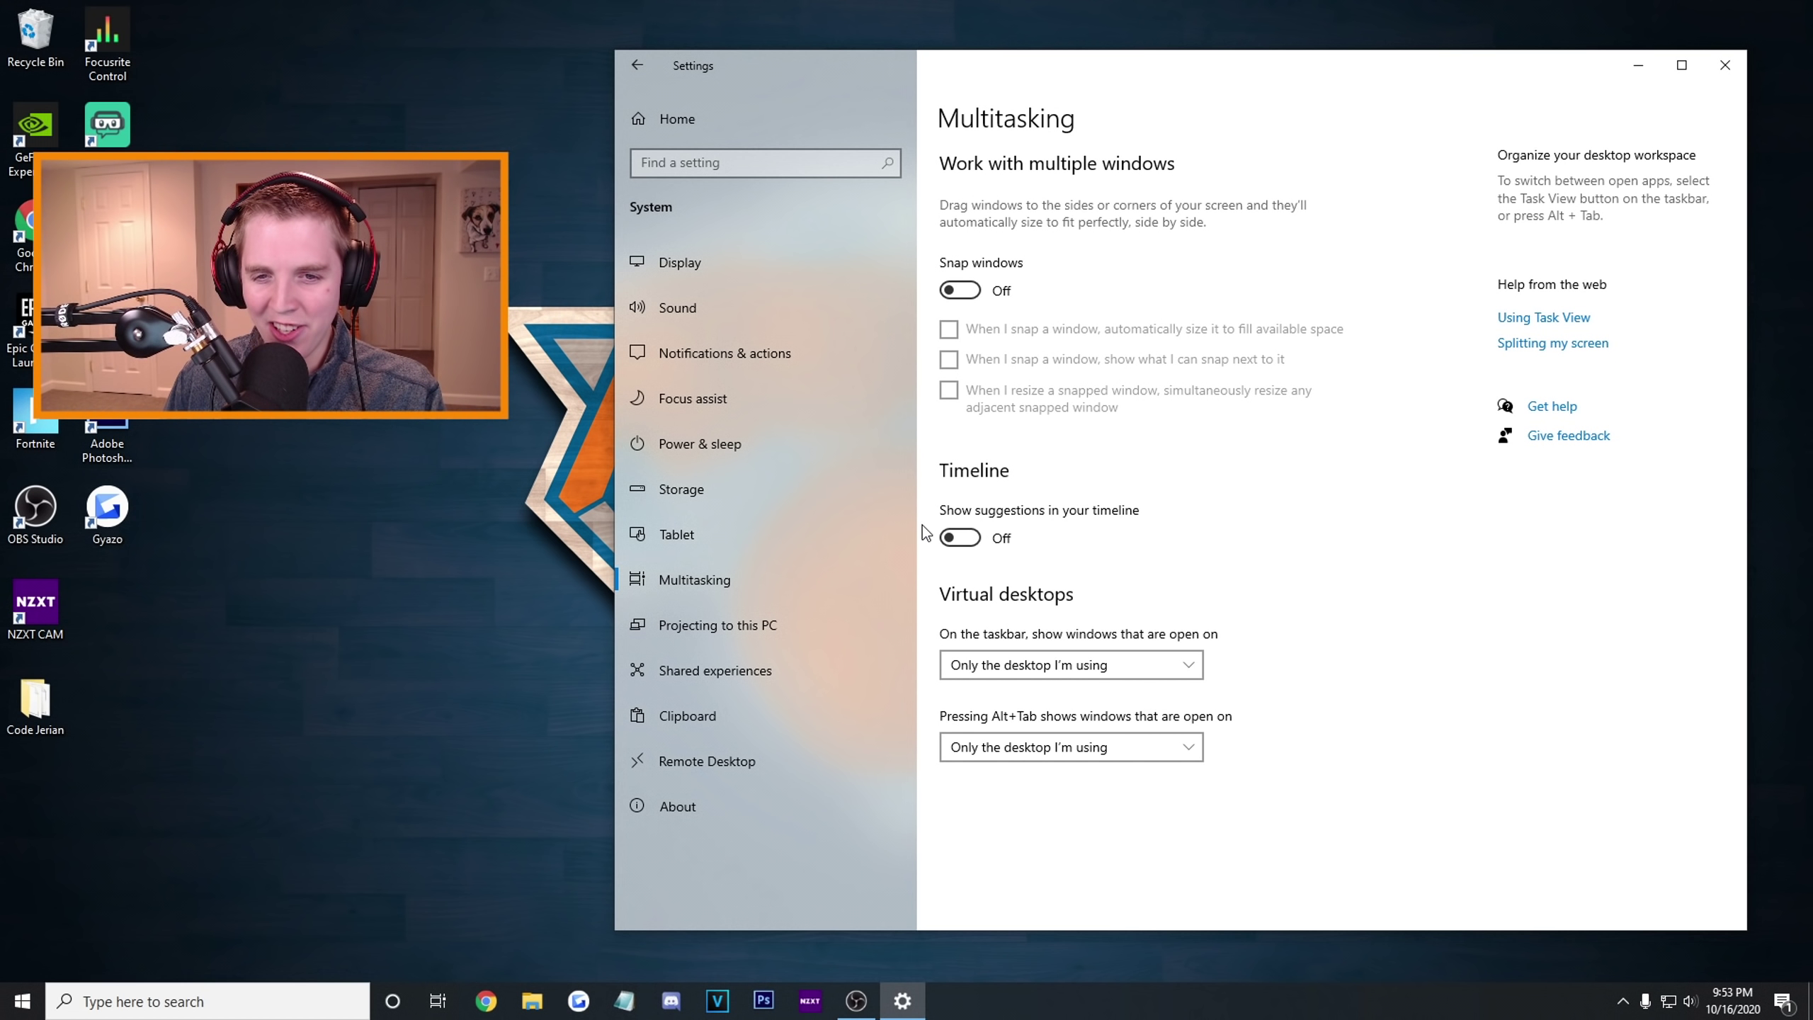
{"action": "left_click", "coordinate": [779, 758]}
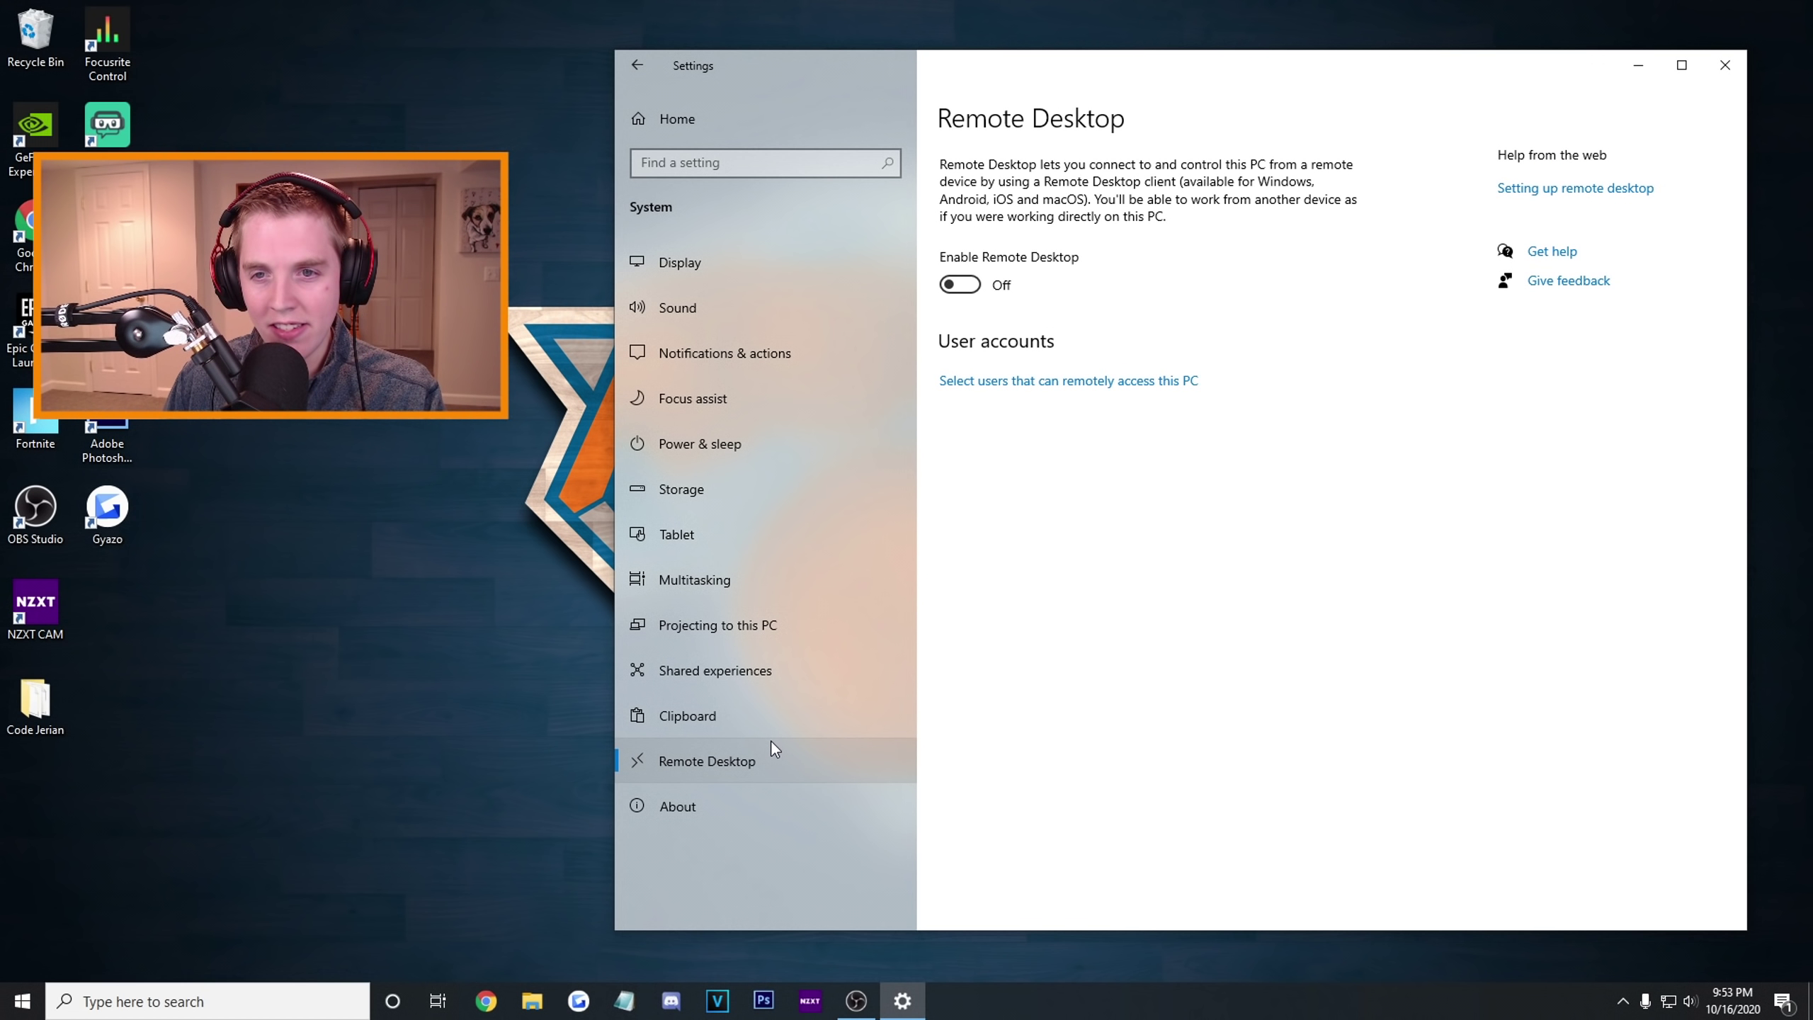
{"action": "left_click", "coordinate": [717, 624]}
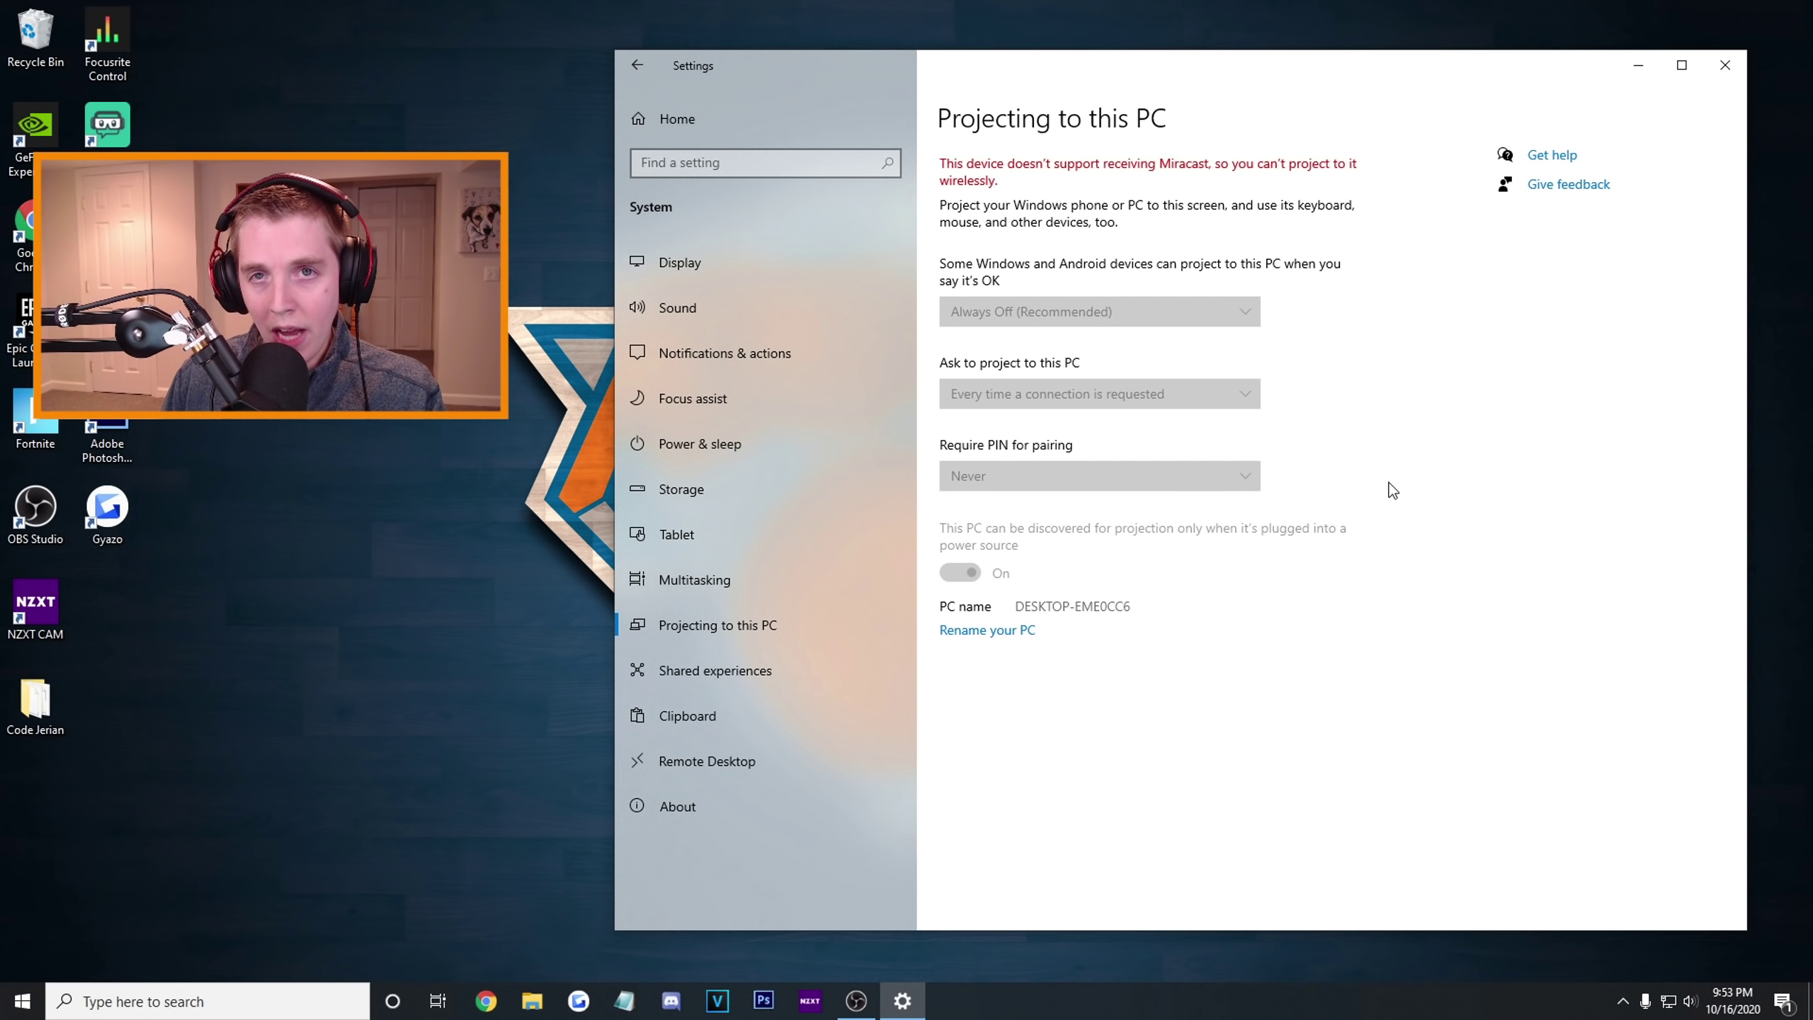
{"action": "left_click", "coordinate": [636, 66]}
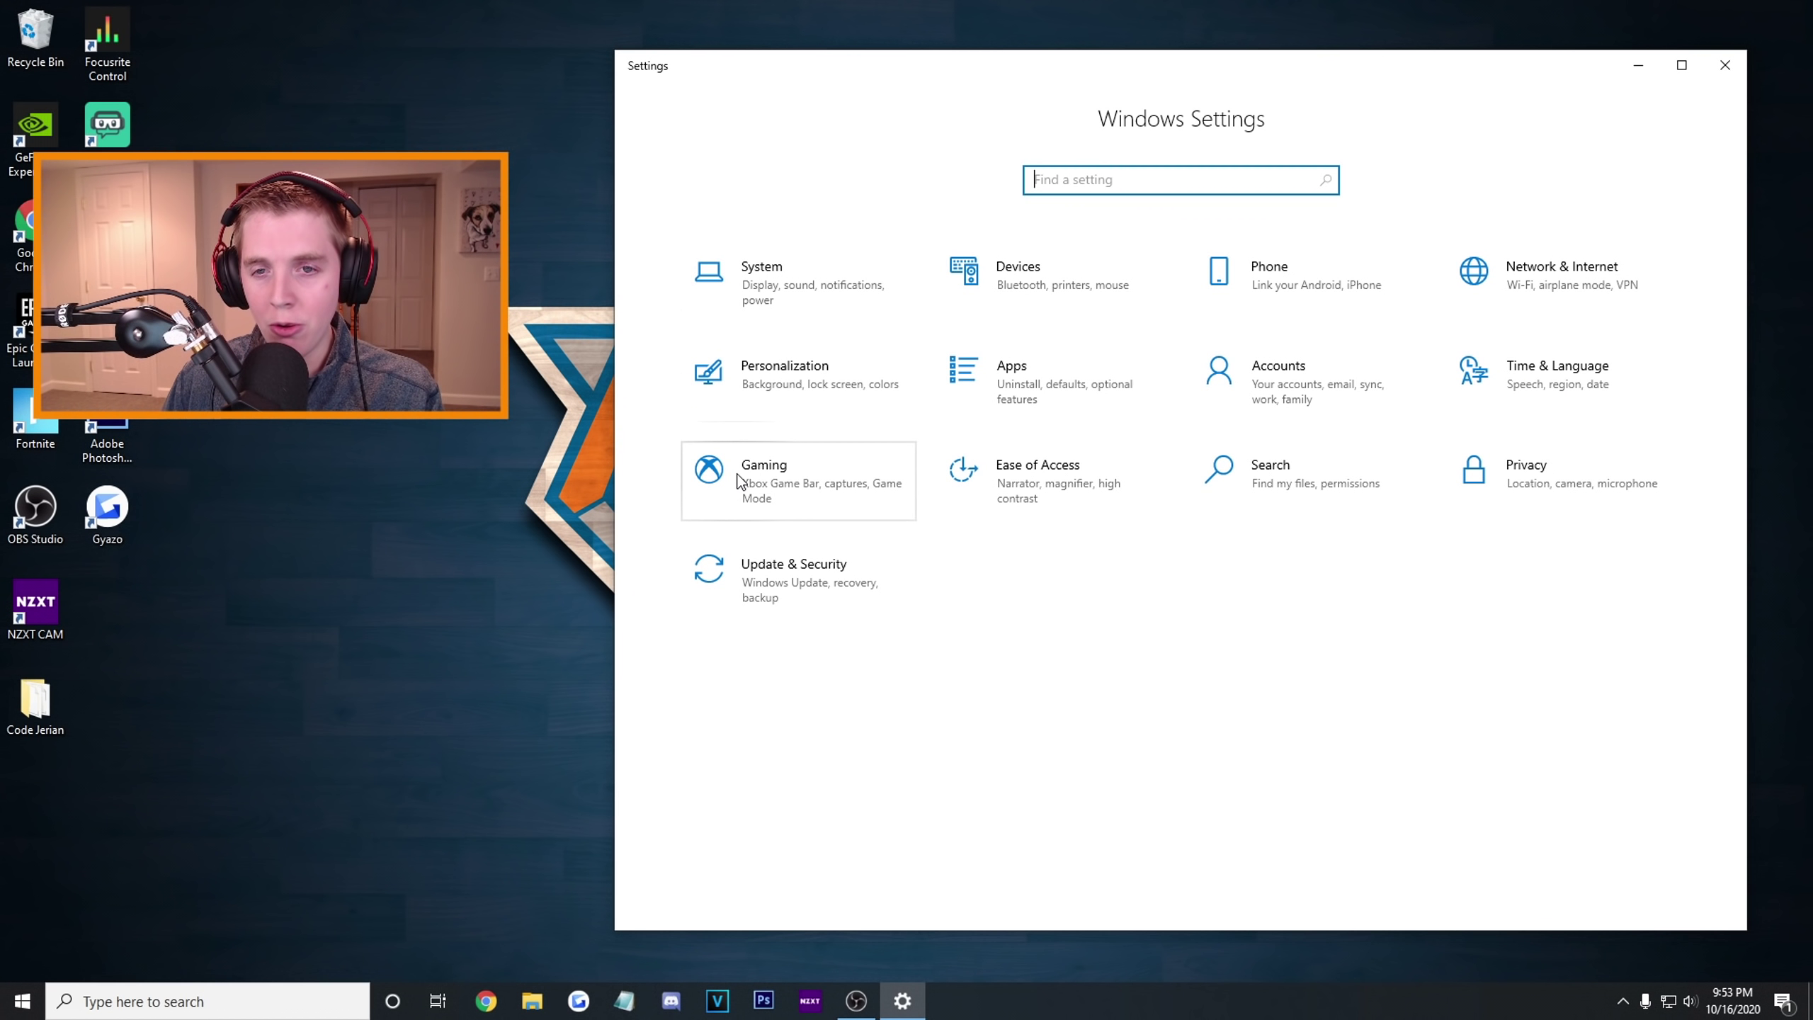
Switch off Xbox Game Bar under Gaming, then search Windows for Control Panel.
{"action": "left_click", "coordinate": [739, 481]}
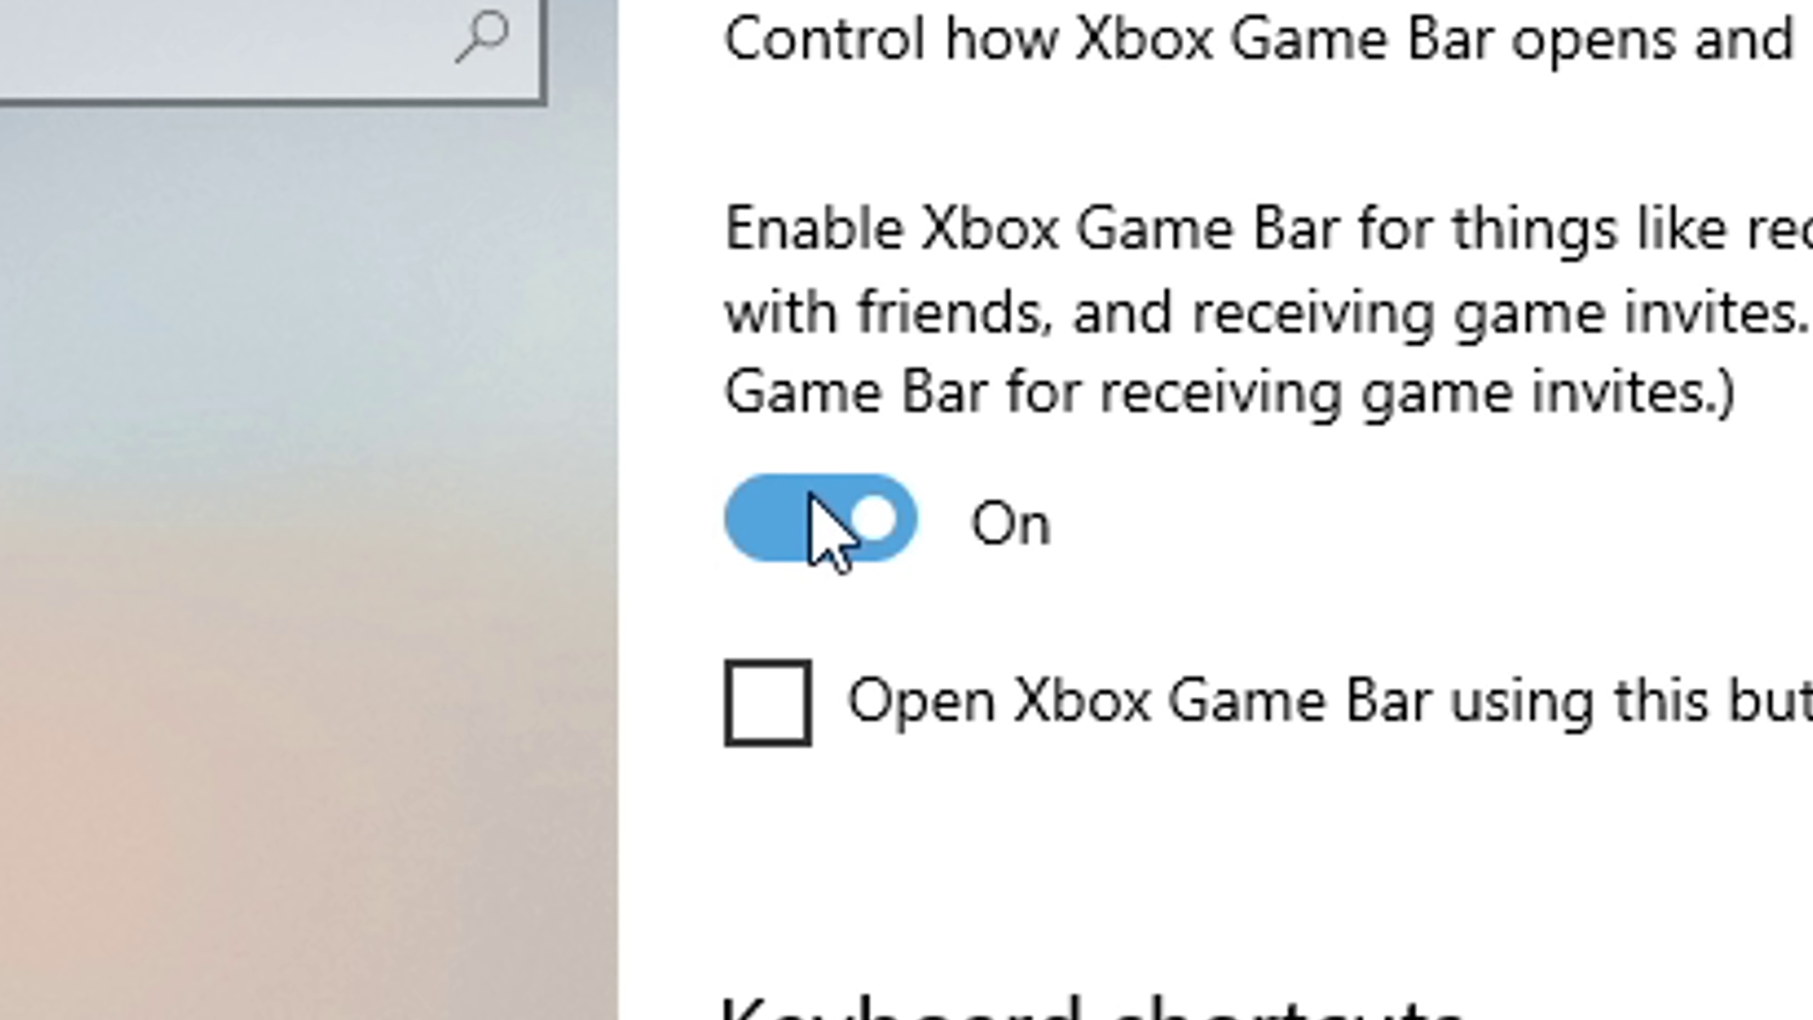
{"action": "left_click", "coordinate": [962, 268]}
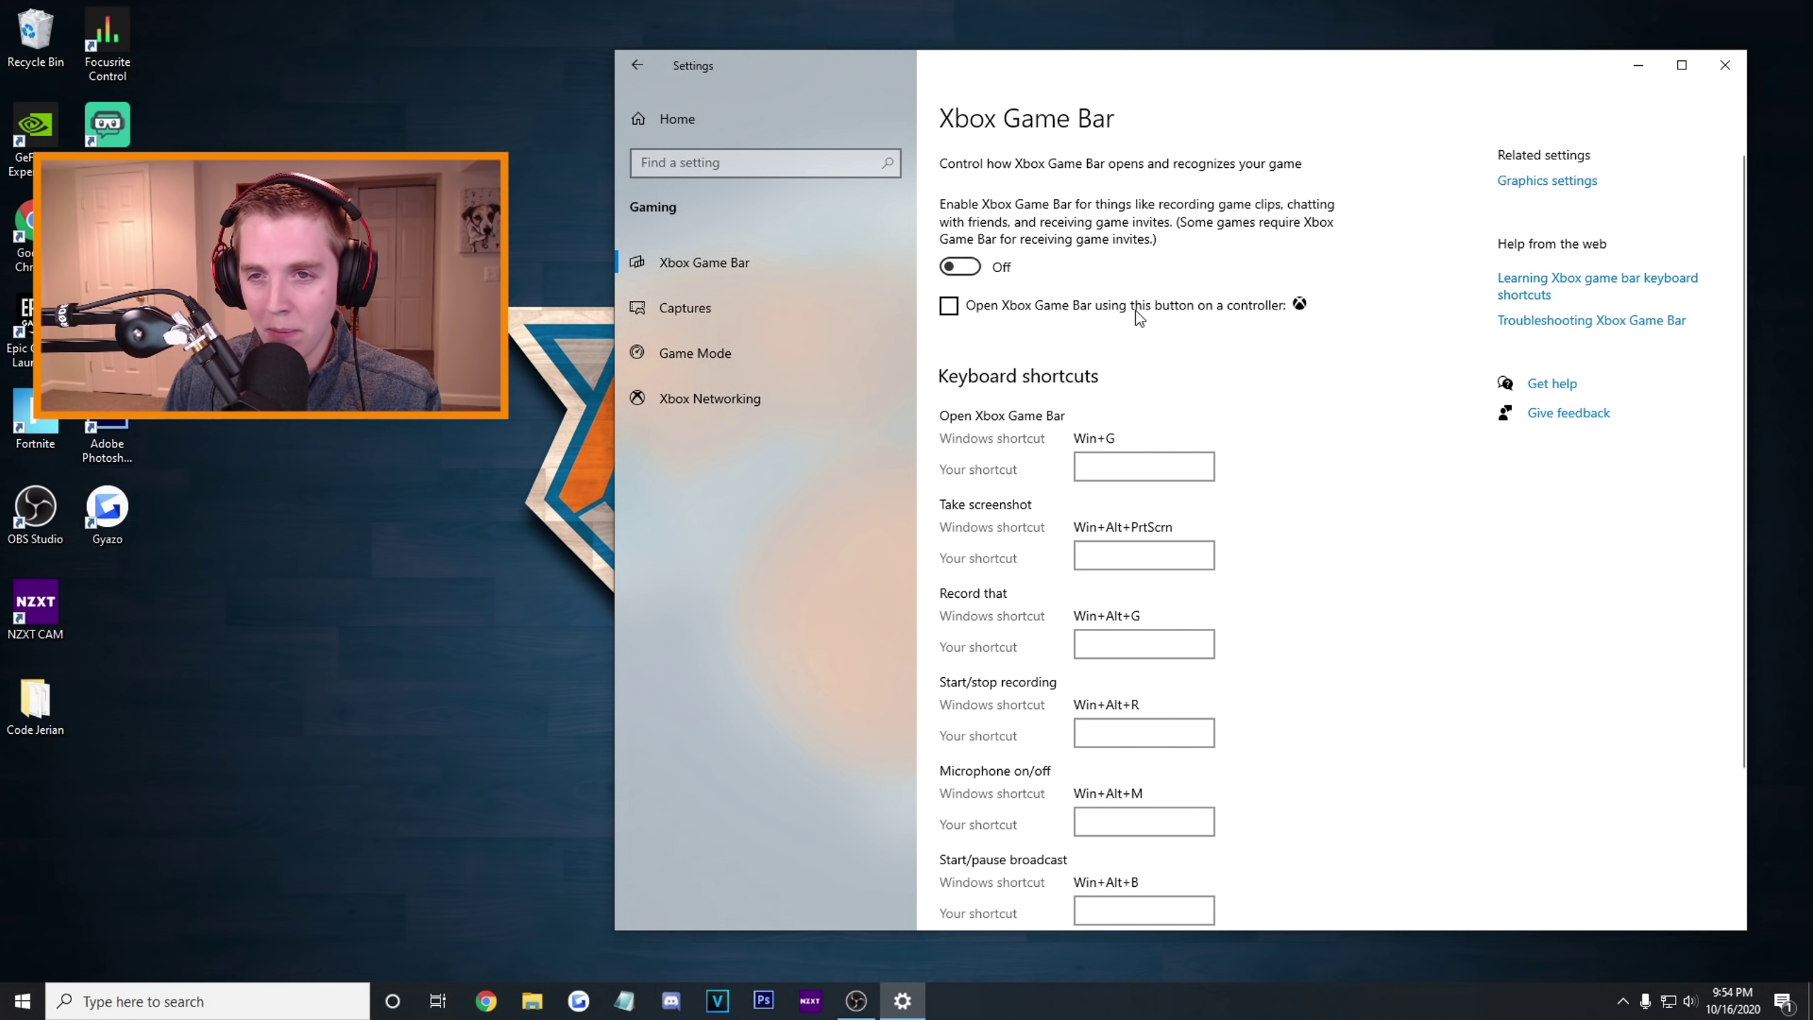
{"action": "scroll", "coordinate": [1136, 311], "scroll_direction": "down", "scroll_amount": 3}
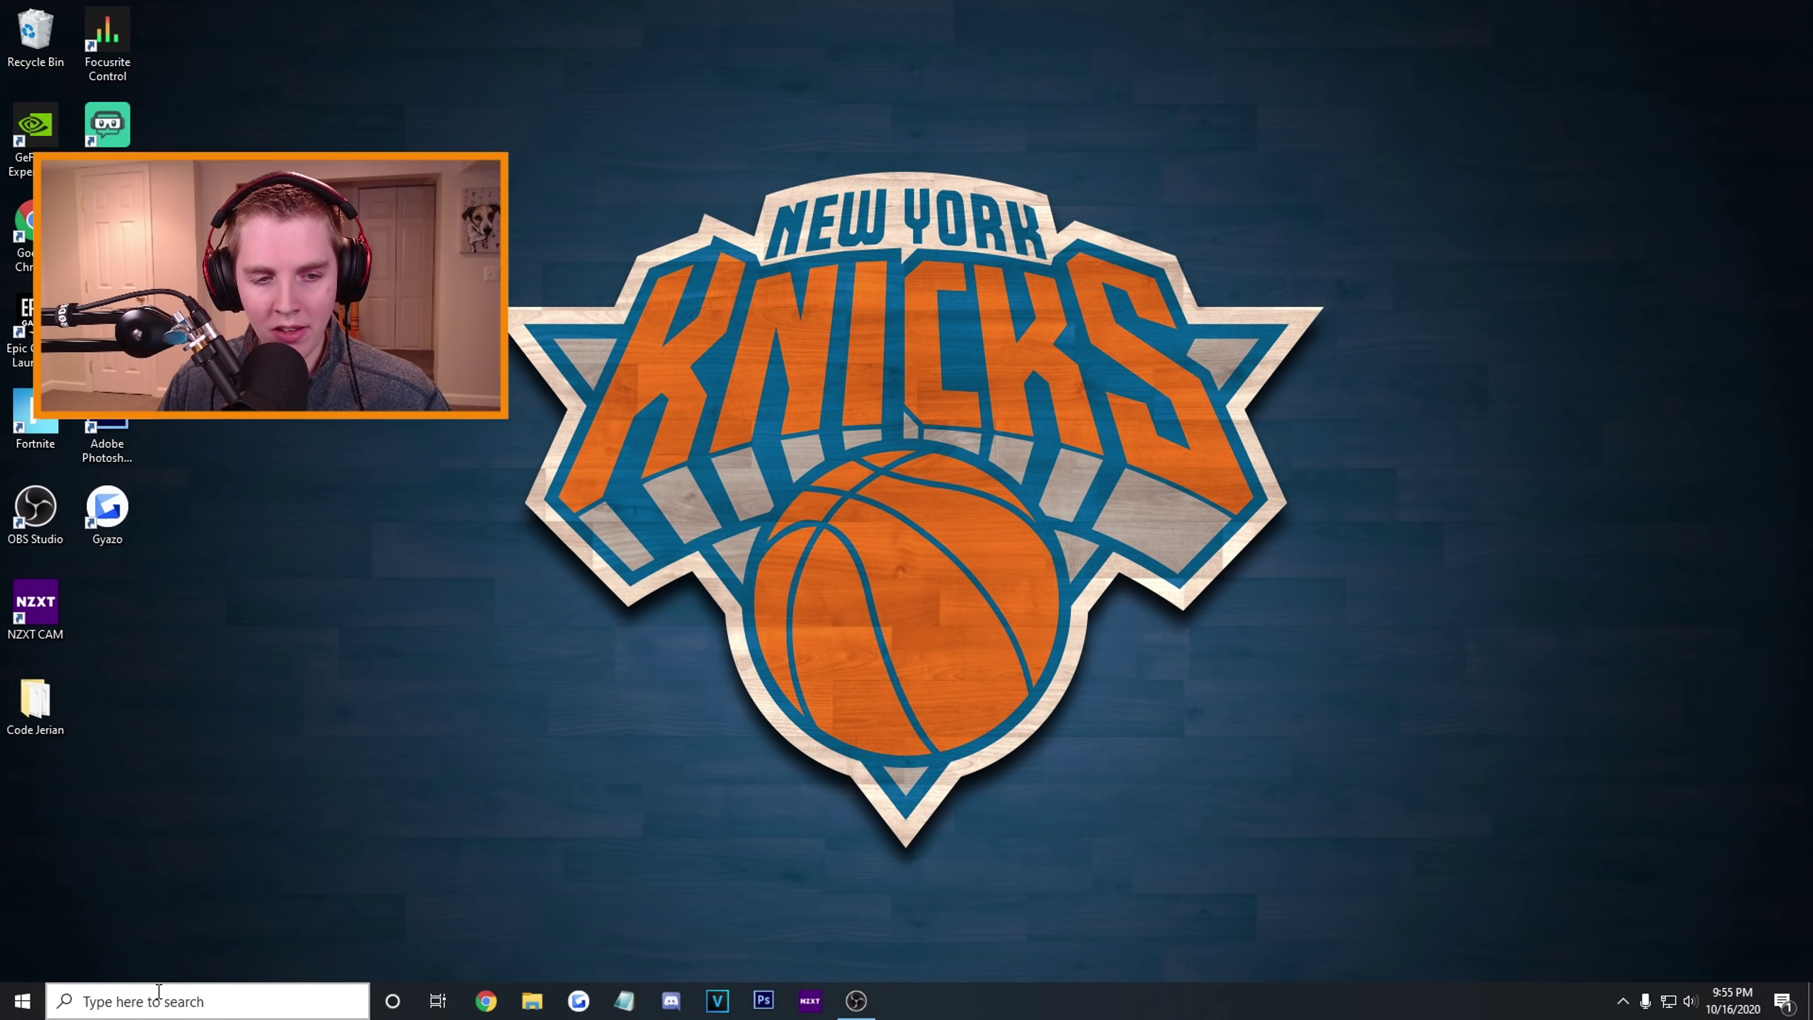
{"action": "left_click", "coordinate": [155, 996]}
{"action": "type", "text": "cont"}
{"action": "type", "text": "rol"}
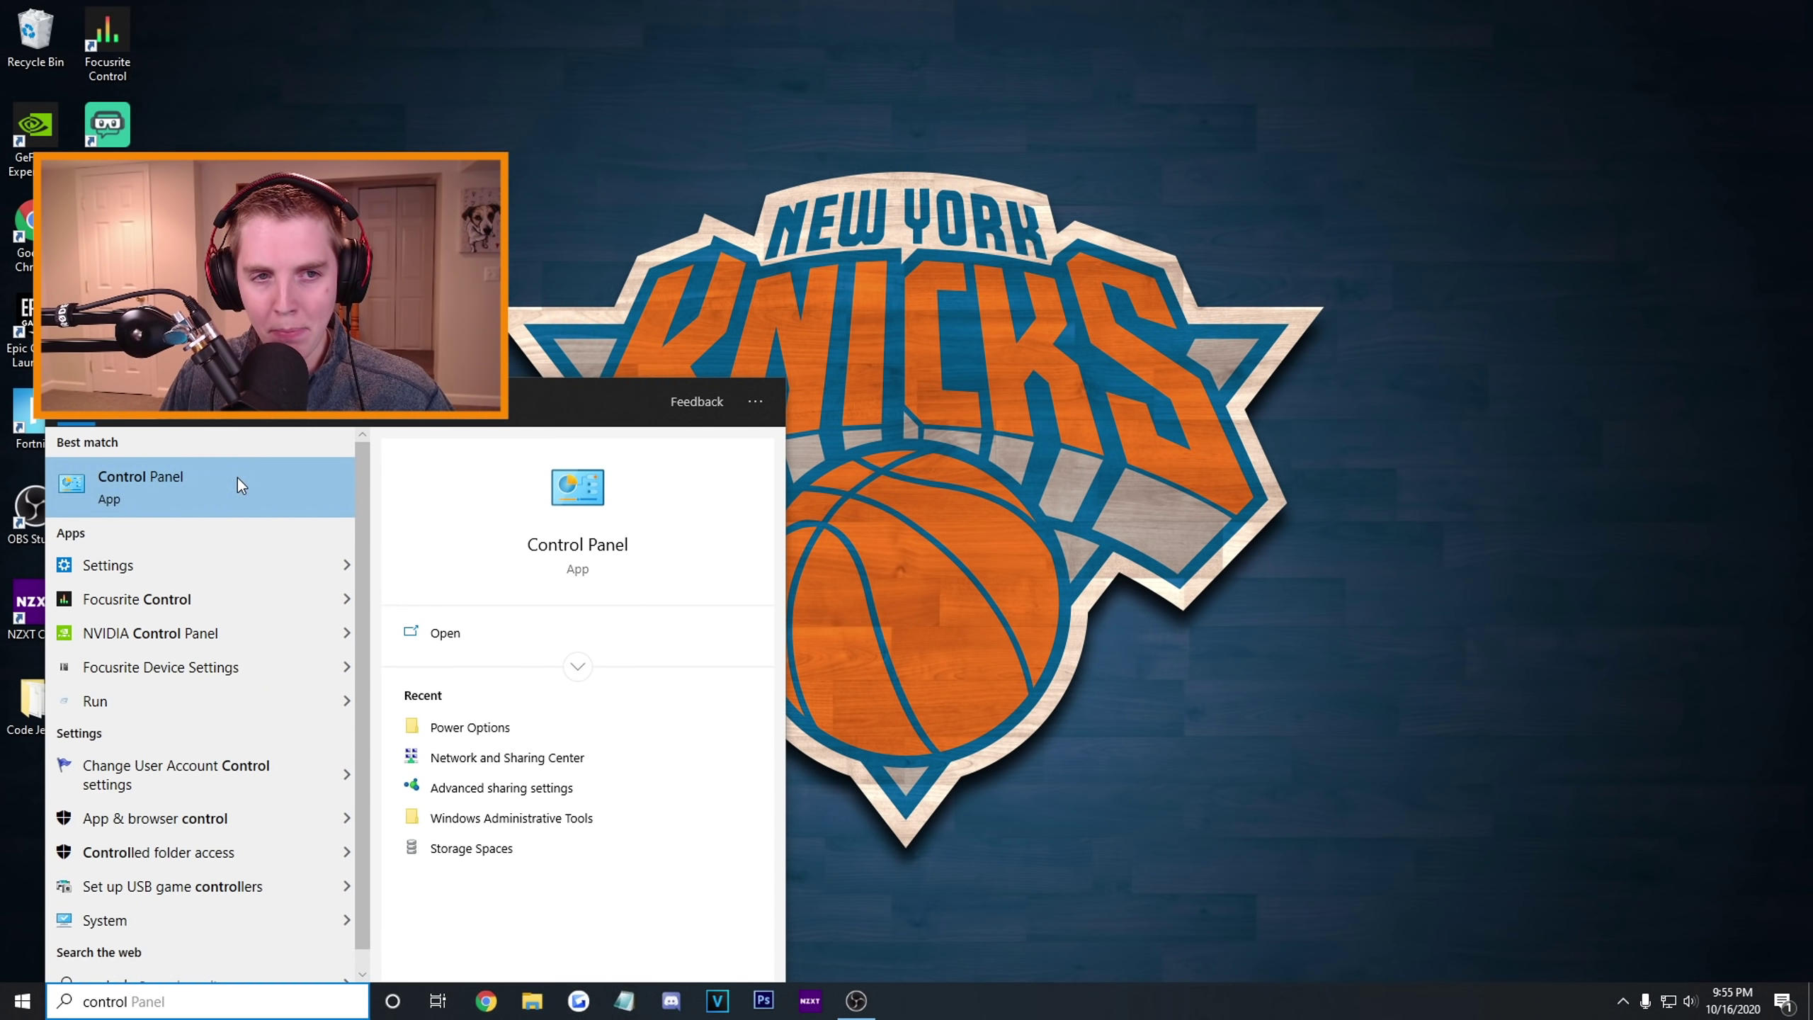
{"action": "left_click", "coordinate": [238, 478]}
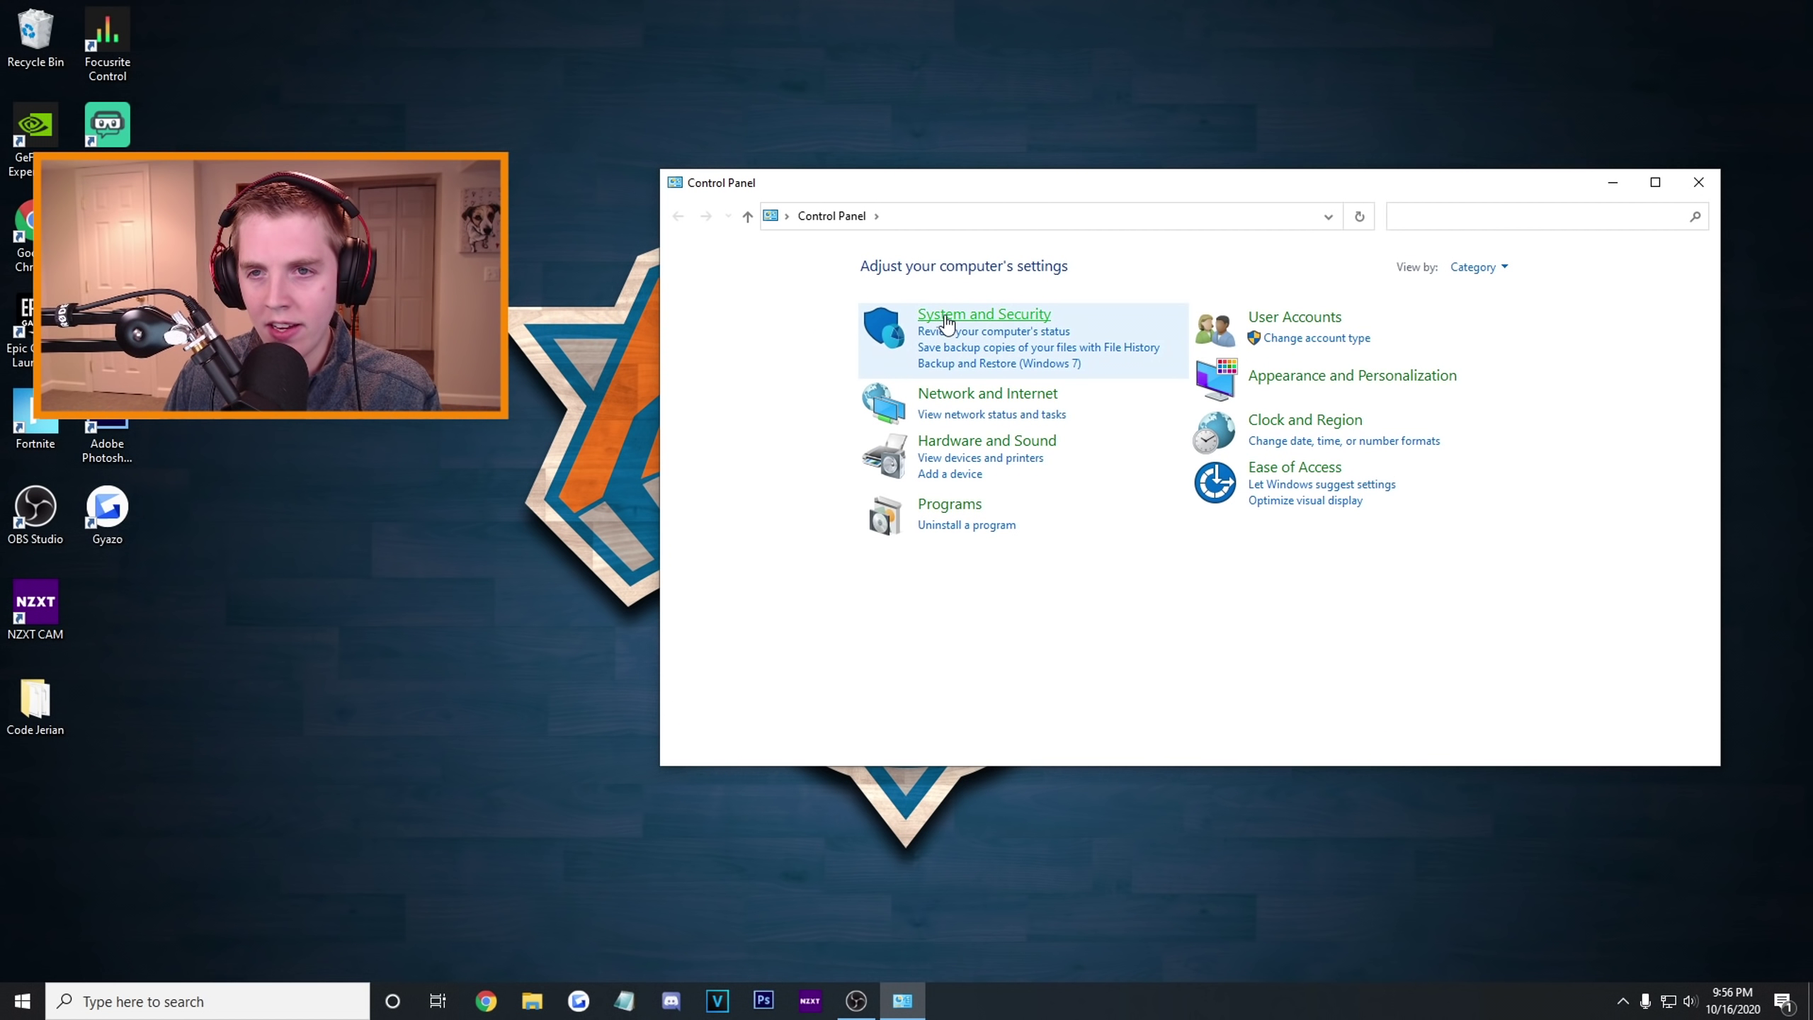
{"action": "left_click", "coordinate": [984, 315]}
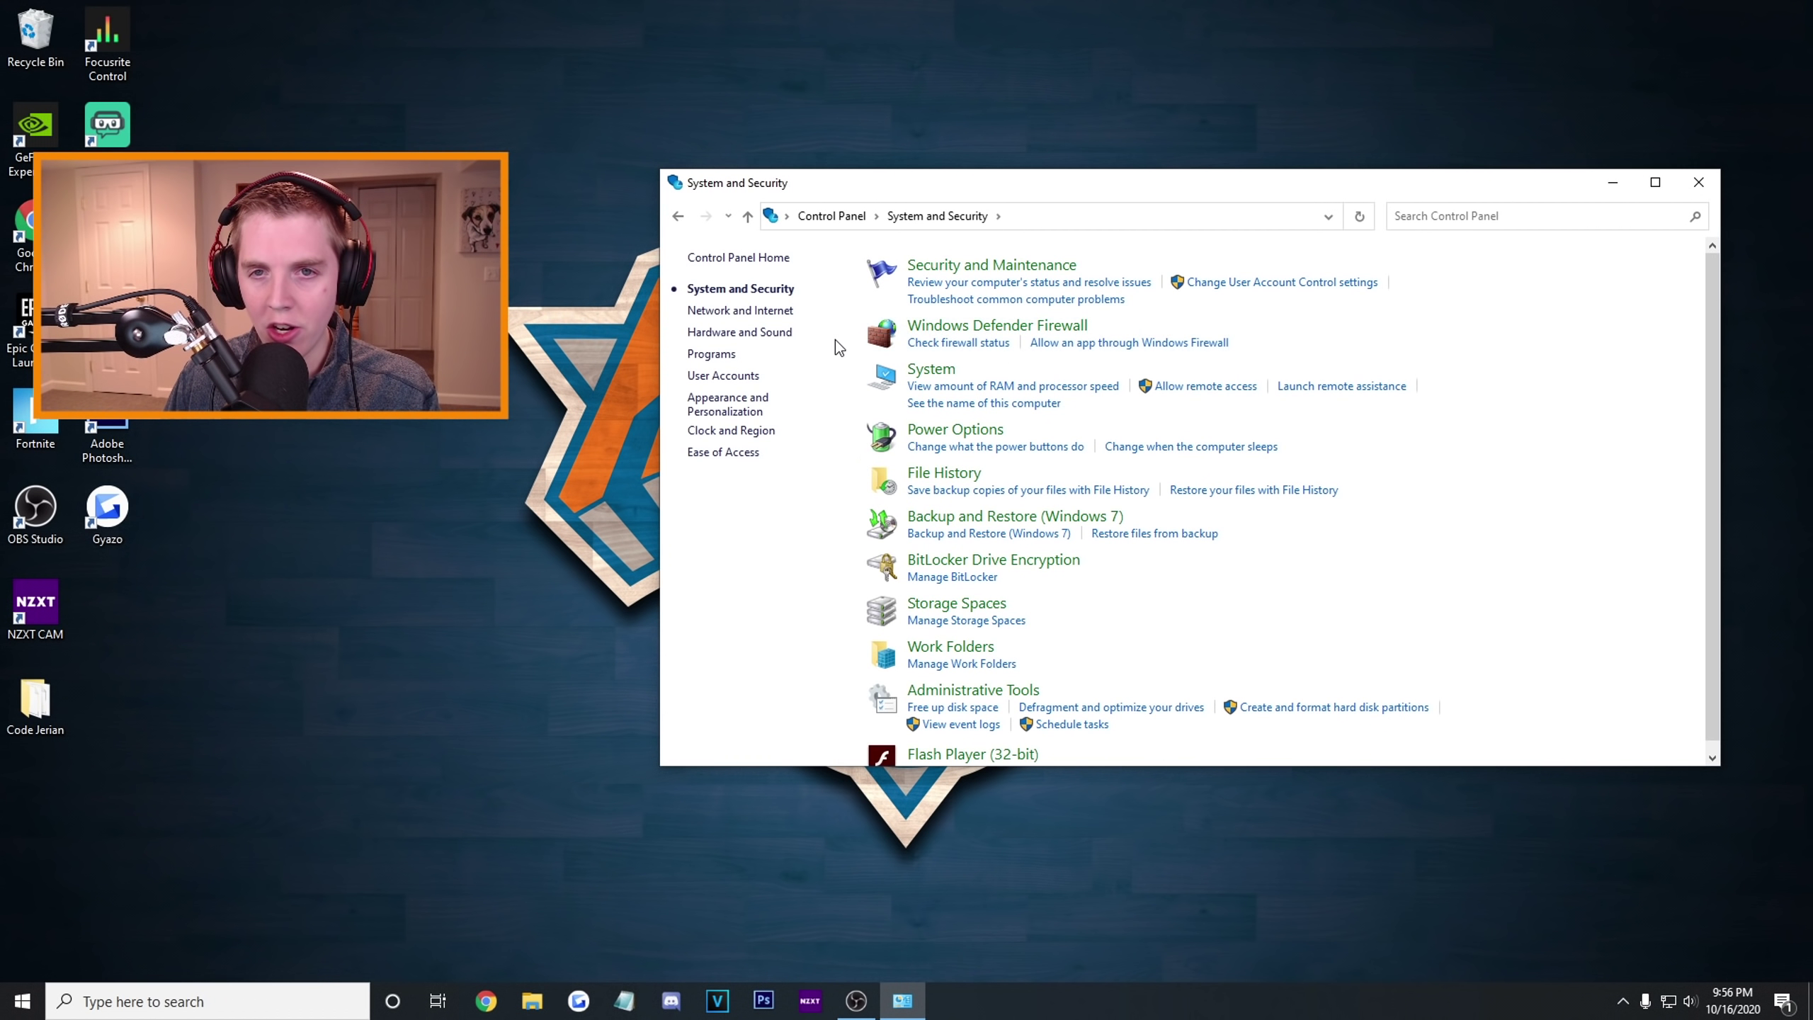
{"action": "left_click", "coordinate": [930, 368]}
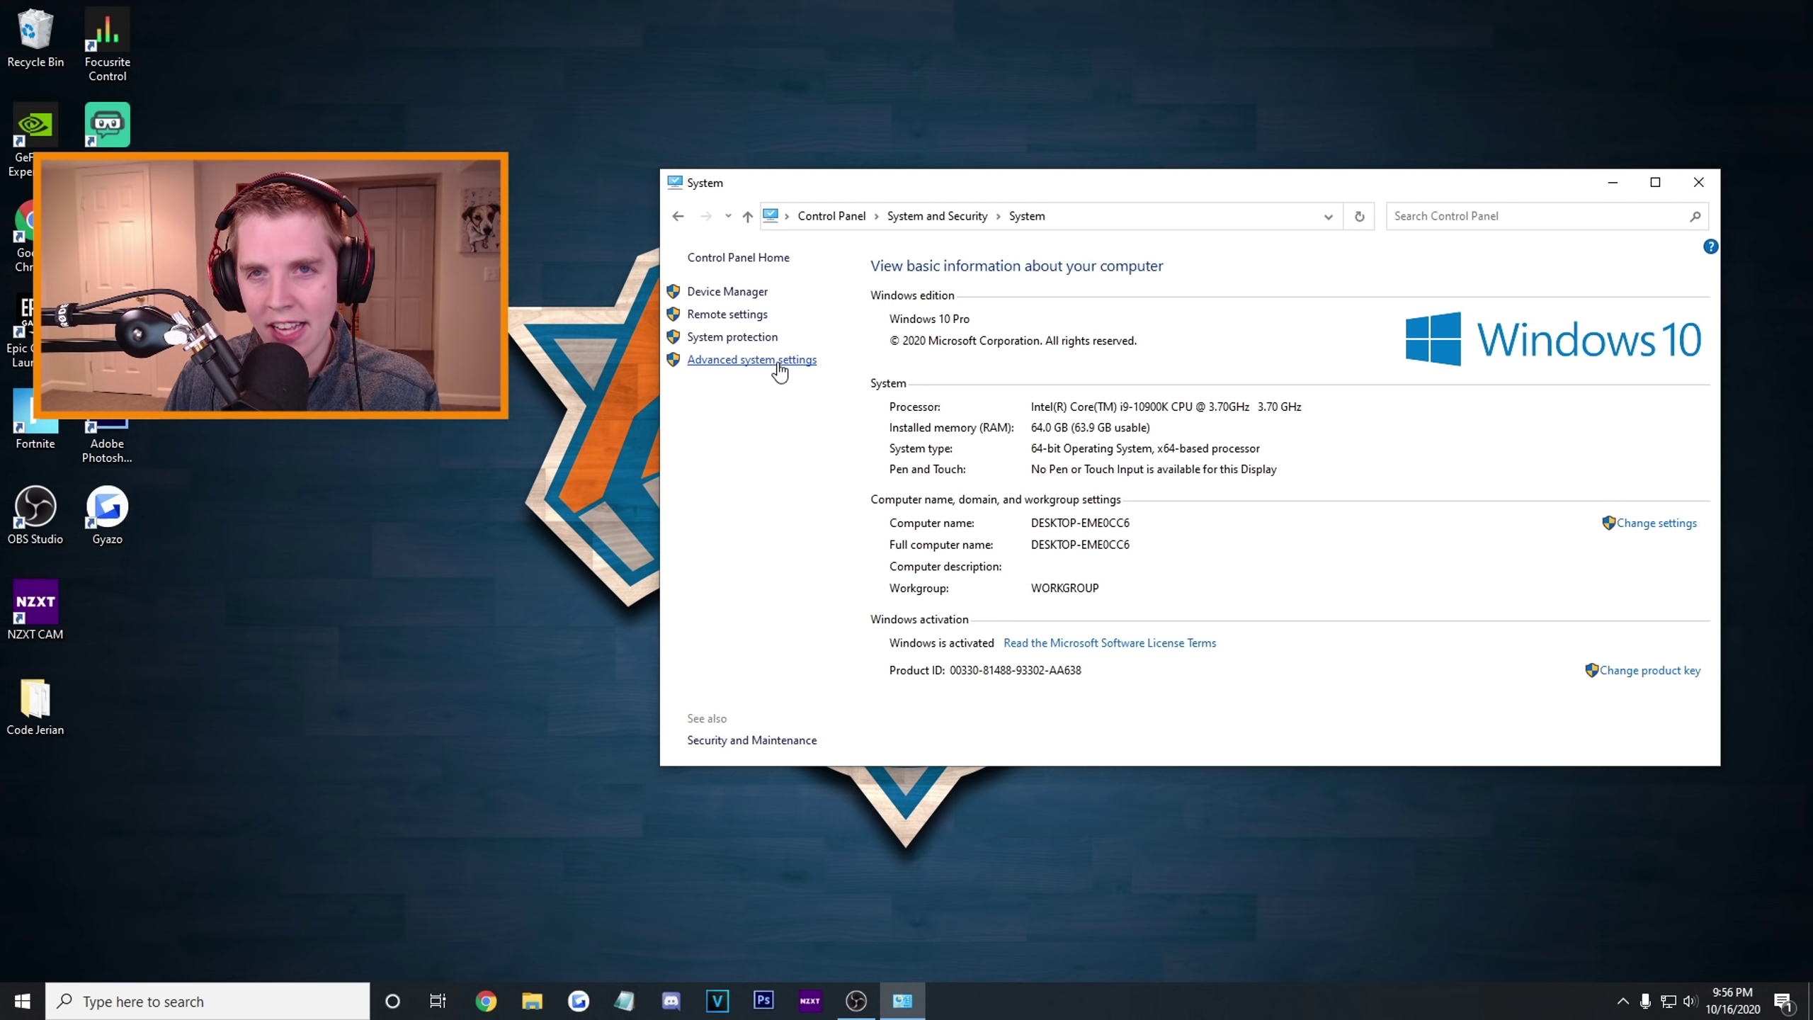
{"action": "left_click", "coordinate": [779, 361]}
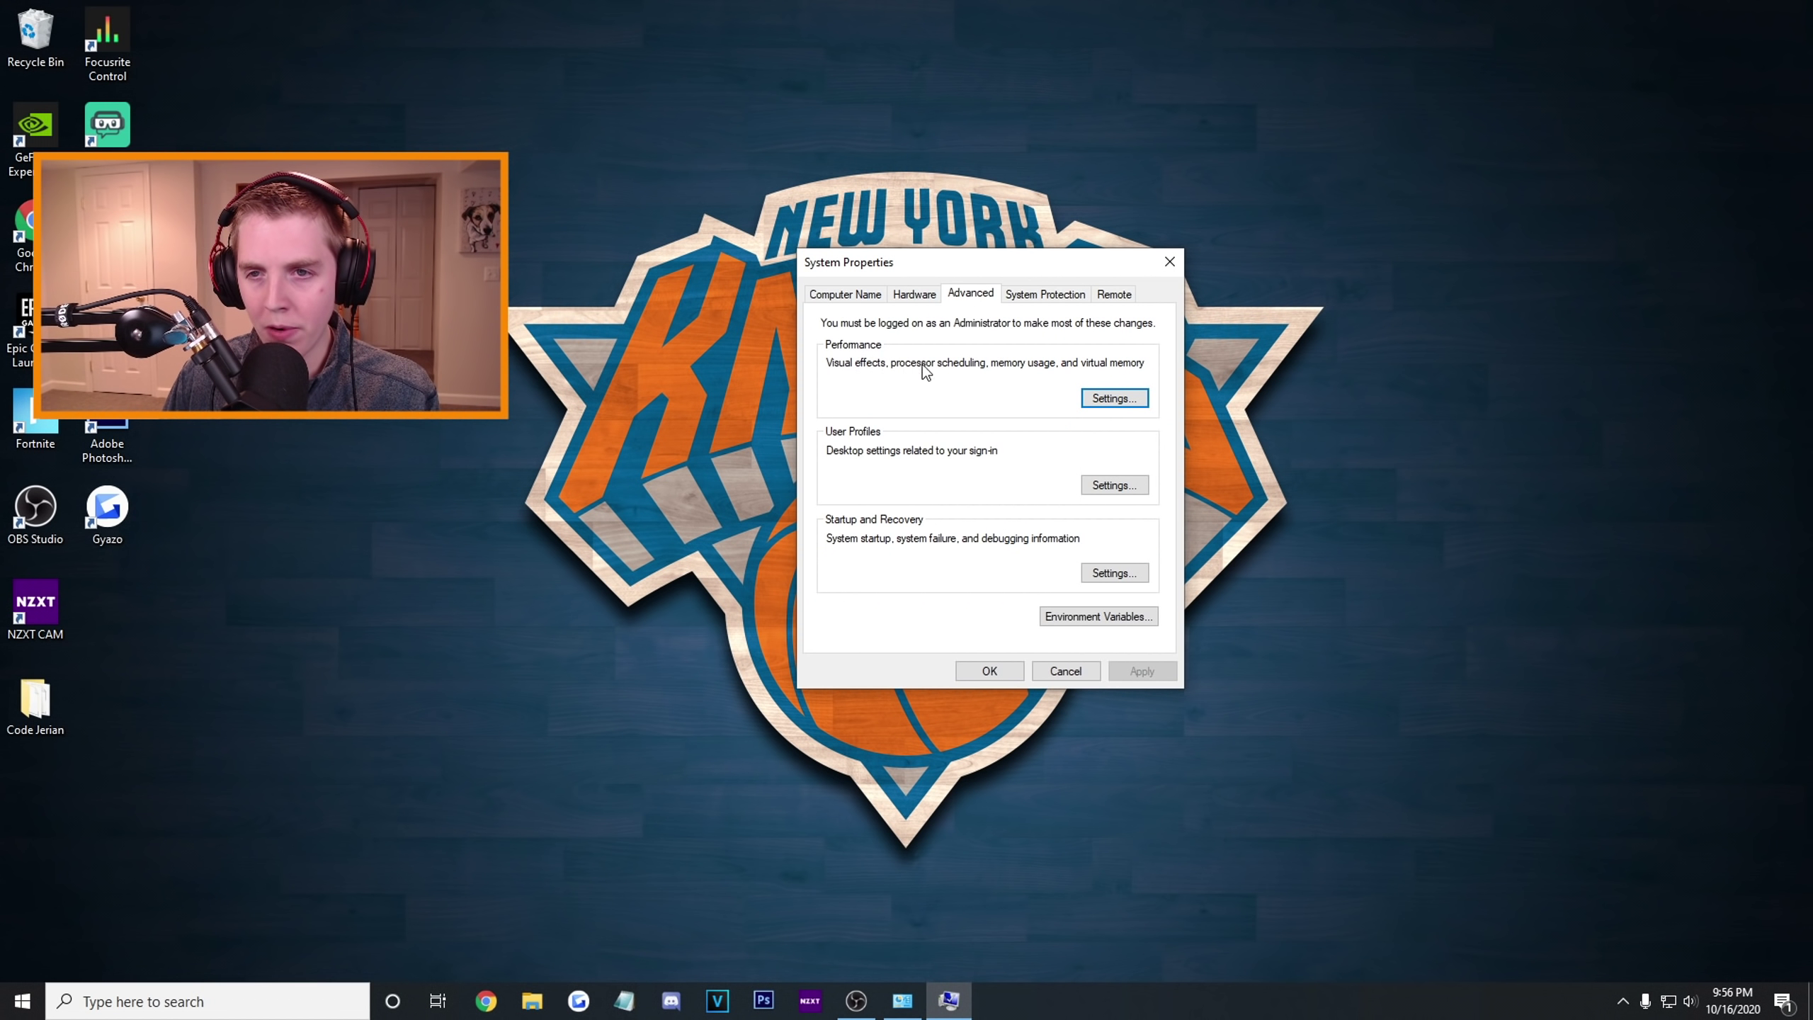
{"action": "left_click", "coordinate": [1105, 398]}
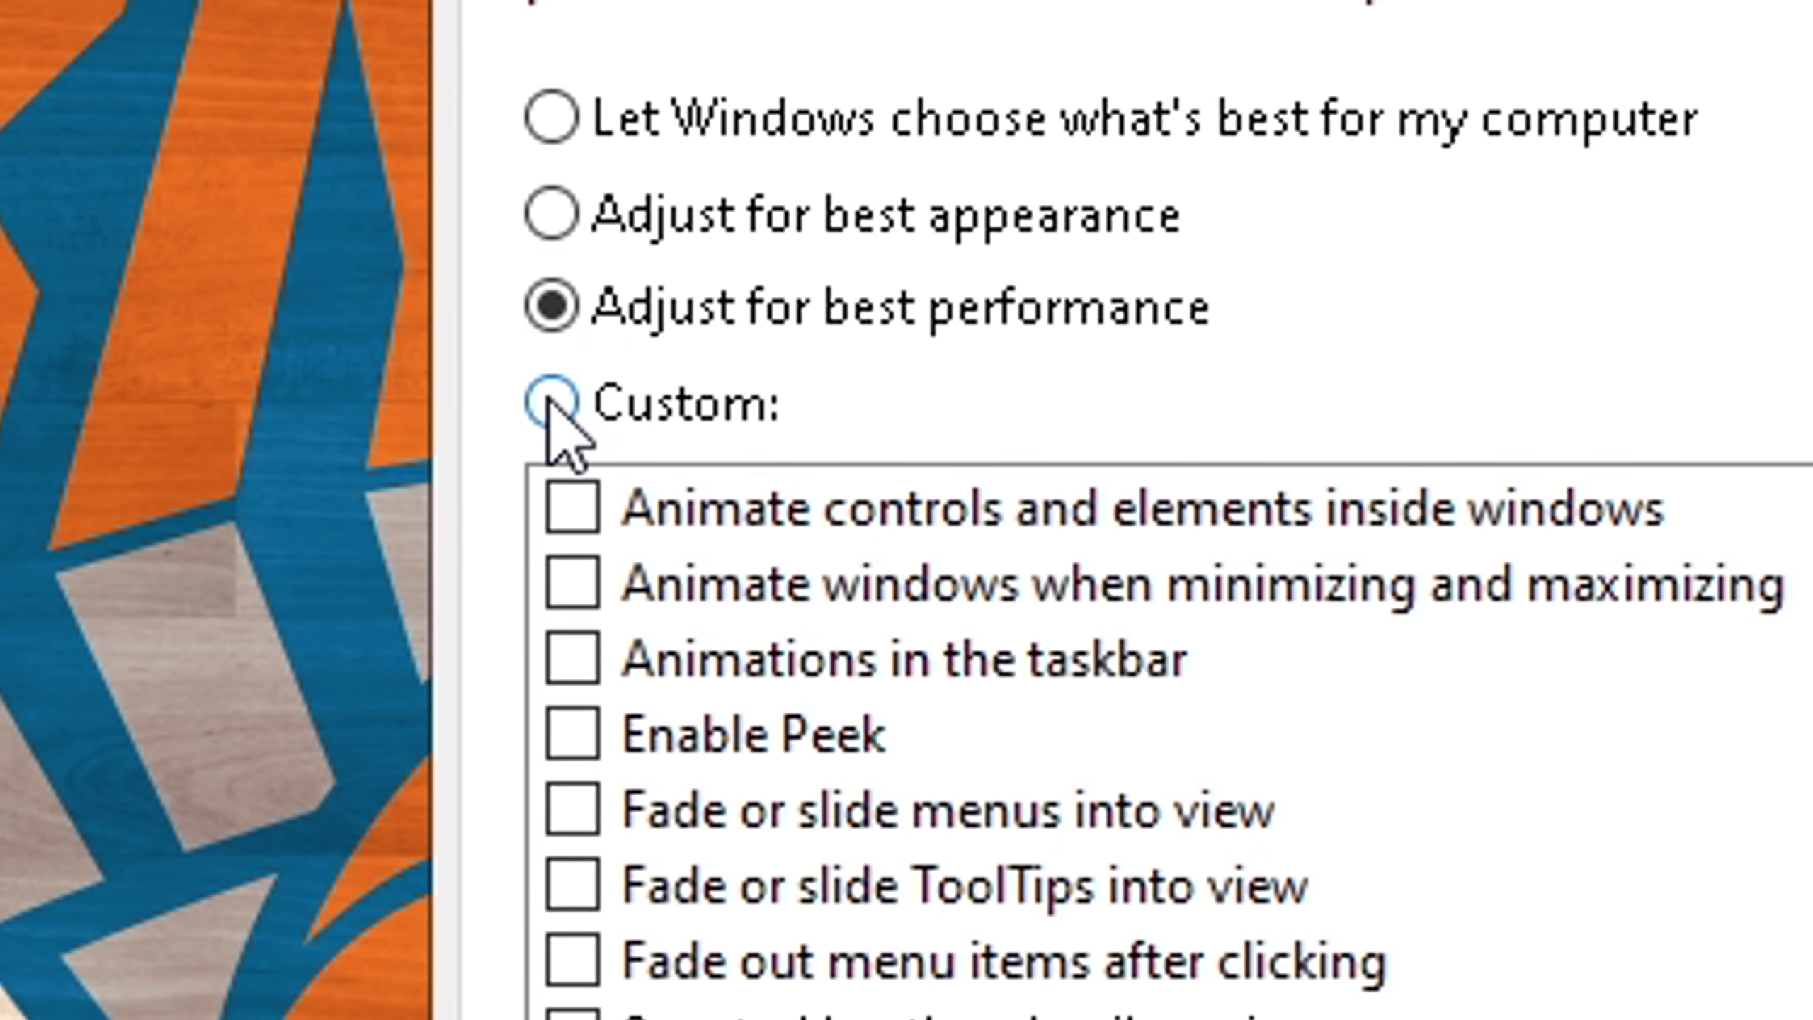
{"action": "left_click", "coordinate": [575, 413]}
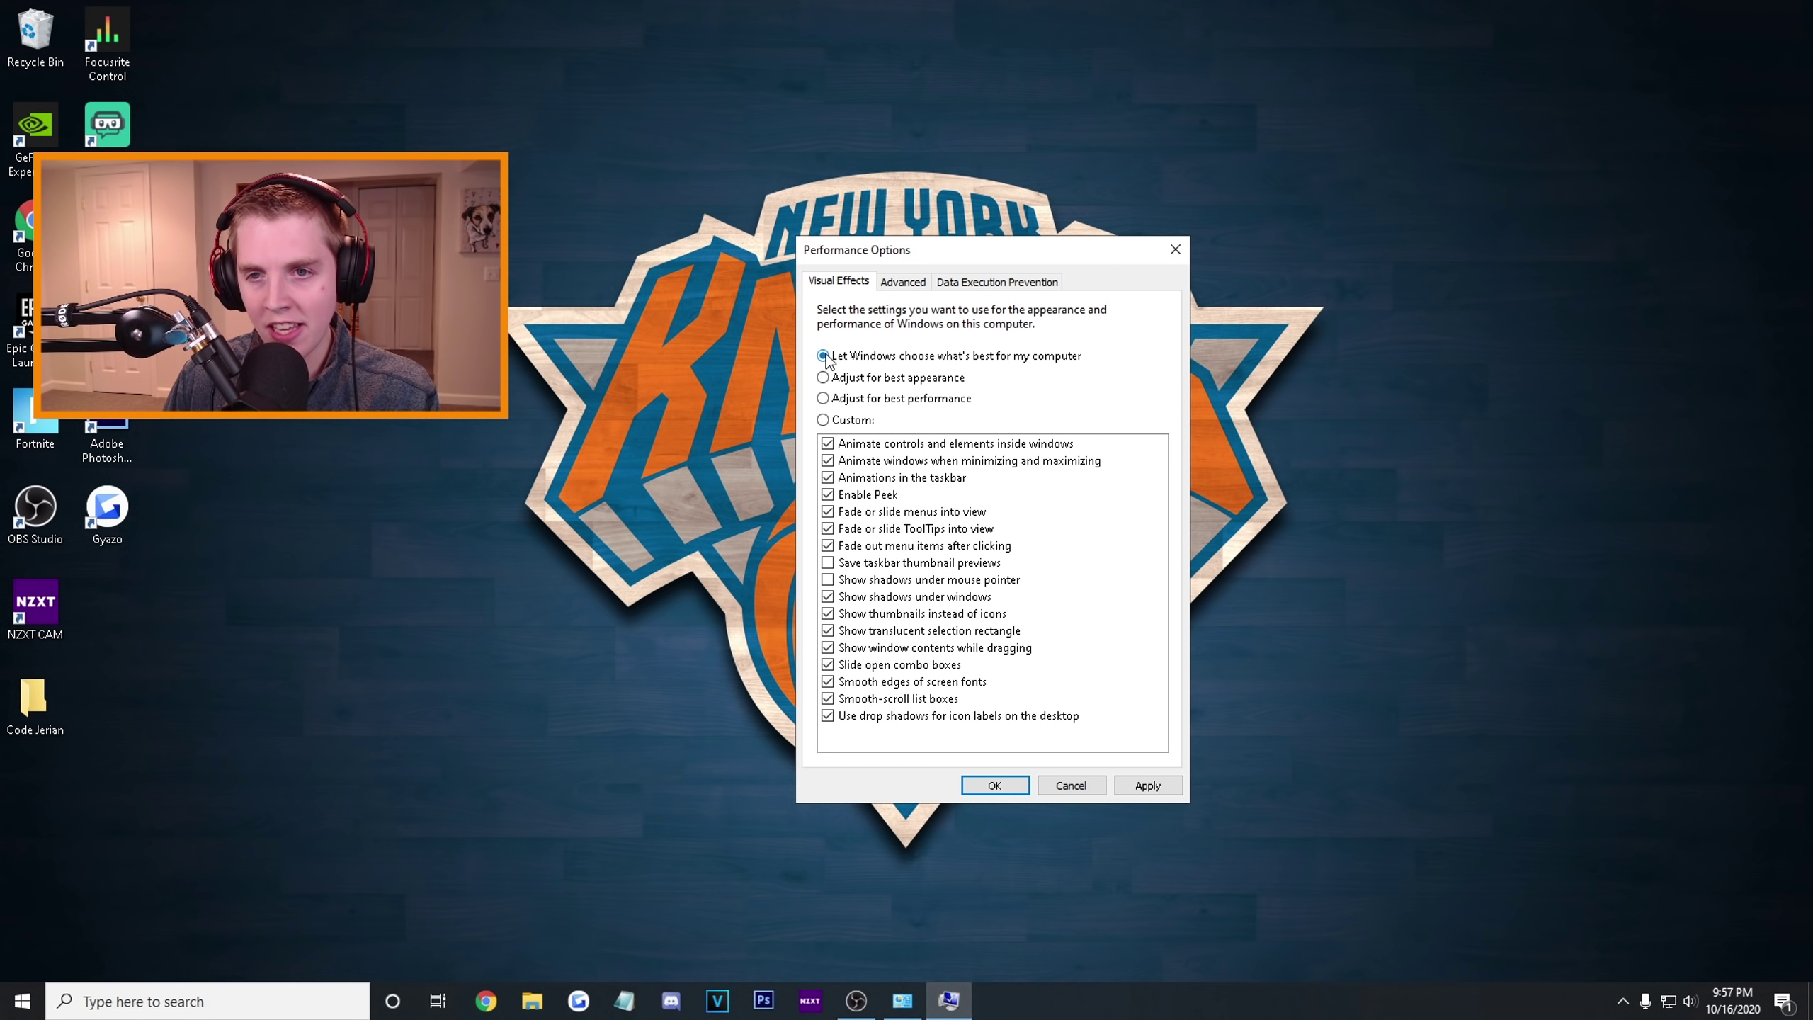
{"action": "left_click", "coordinate": [1175, 250]}
{"action": "left_click", "coordinate": [1183, 261]}
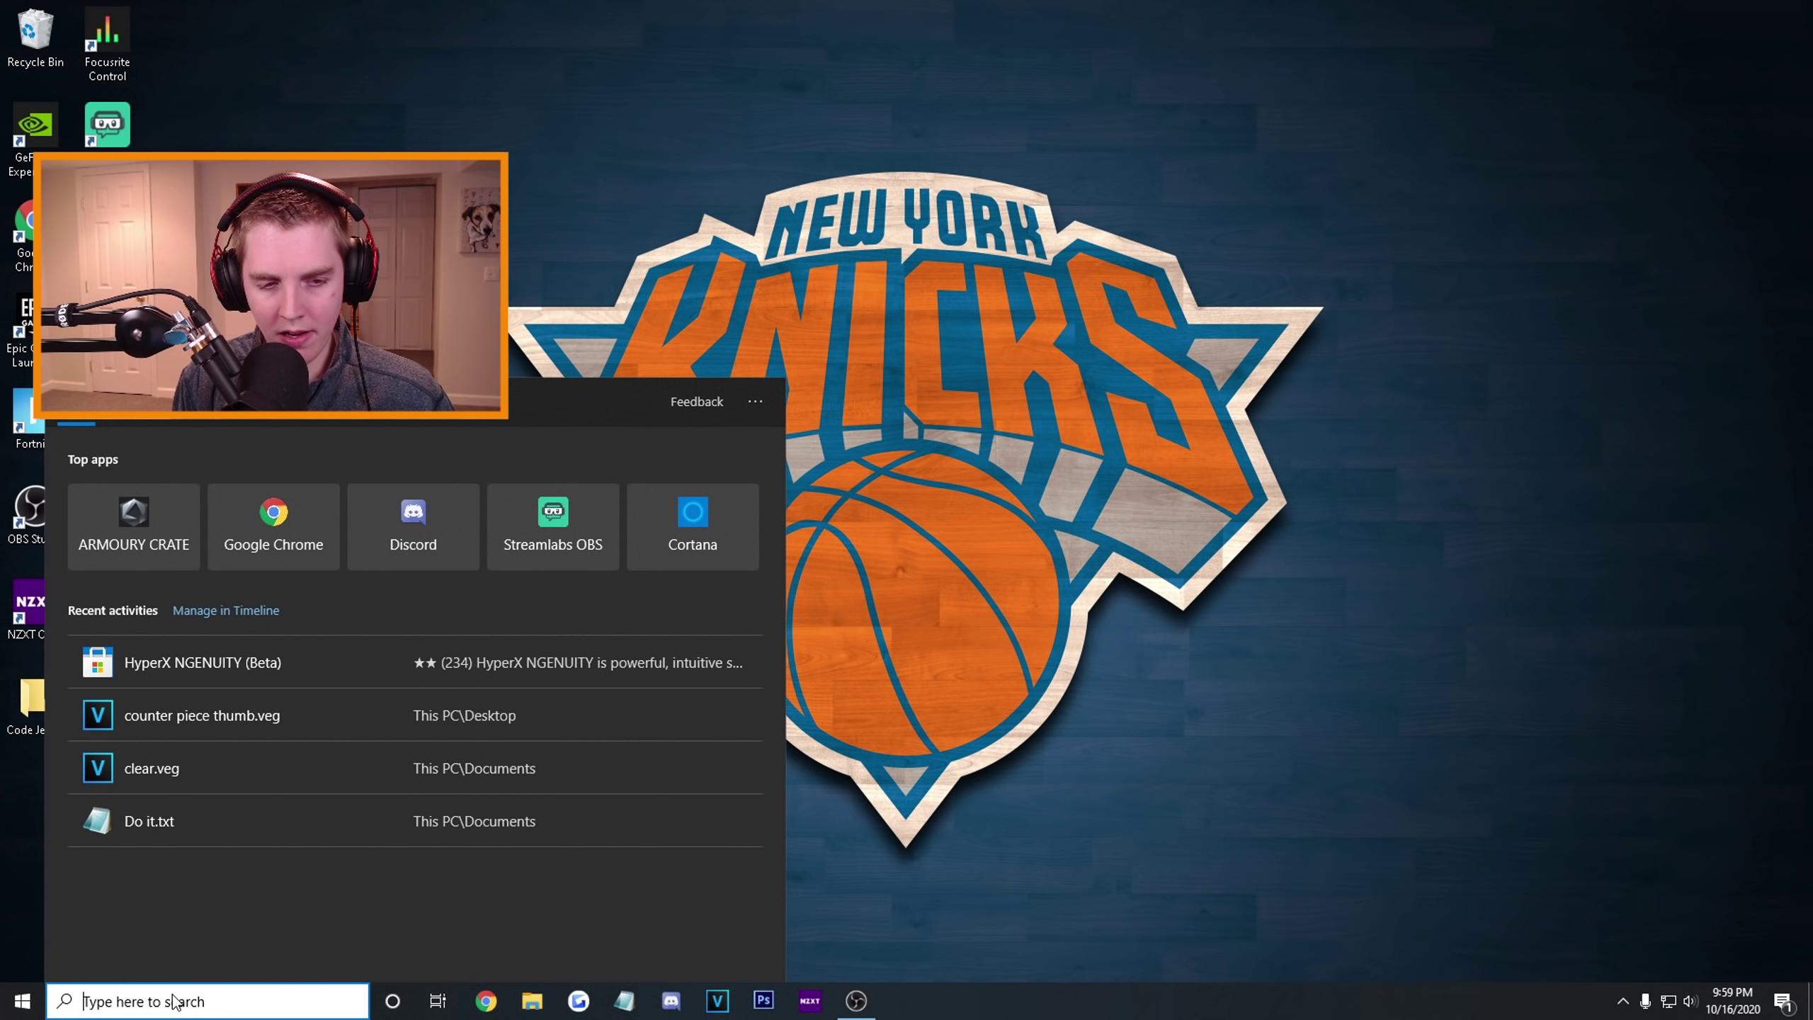
From Graphics settings, browse to C:\Program Files\Epic Games\Fortnite\FortniteGame\Binaries\Win64.
{"action": "type", "text": "graphic s"}
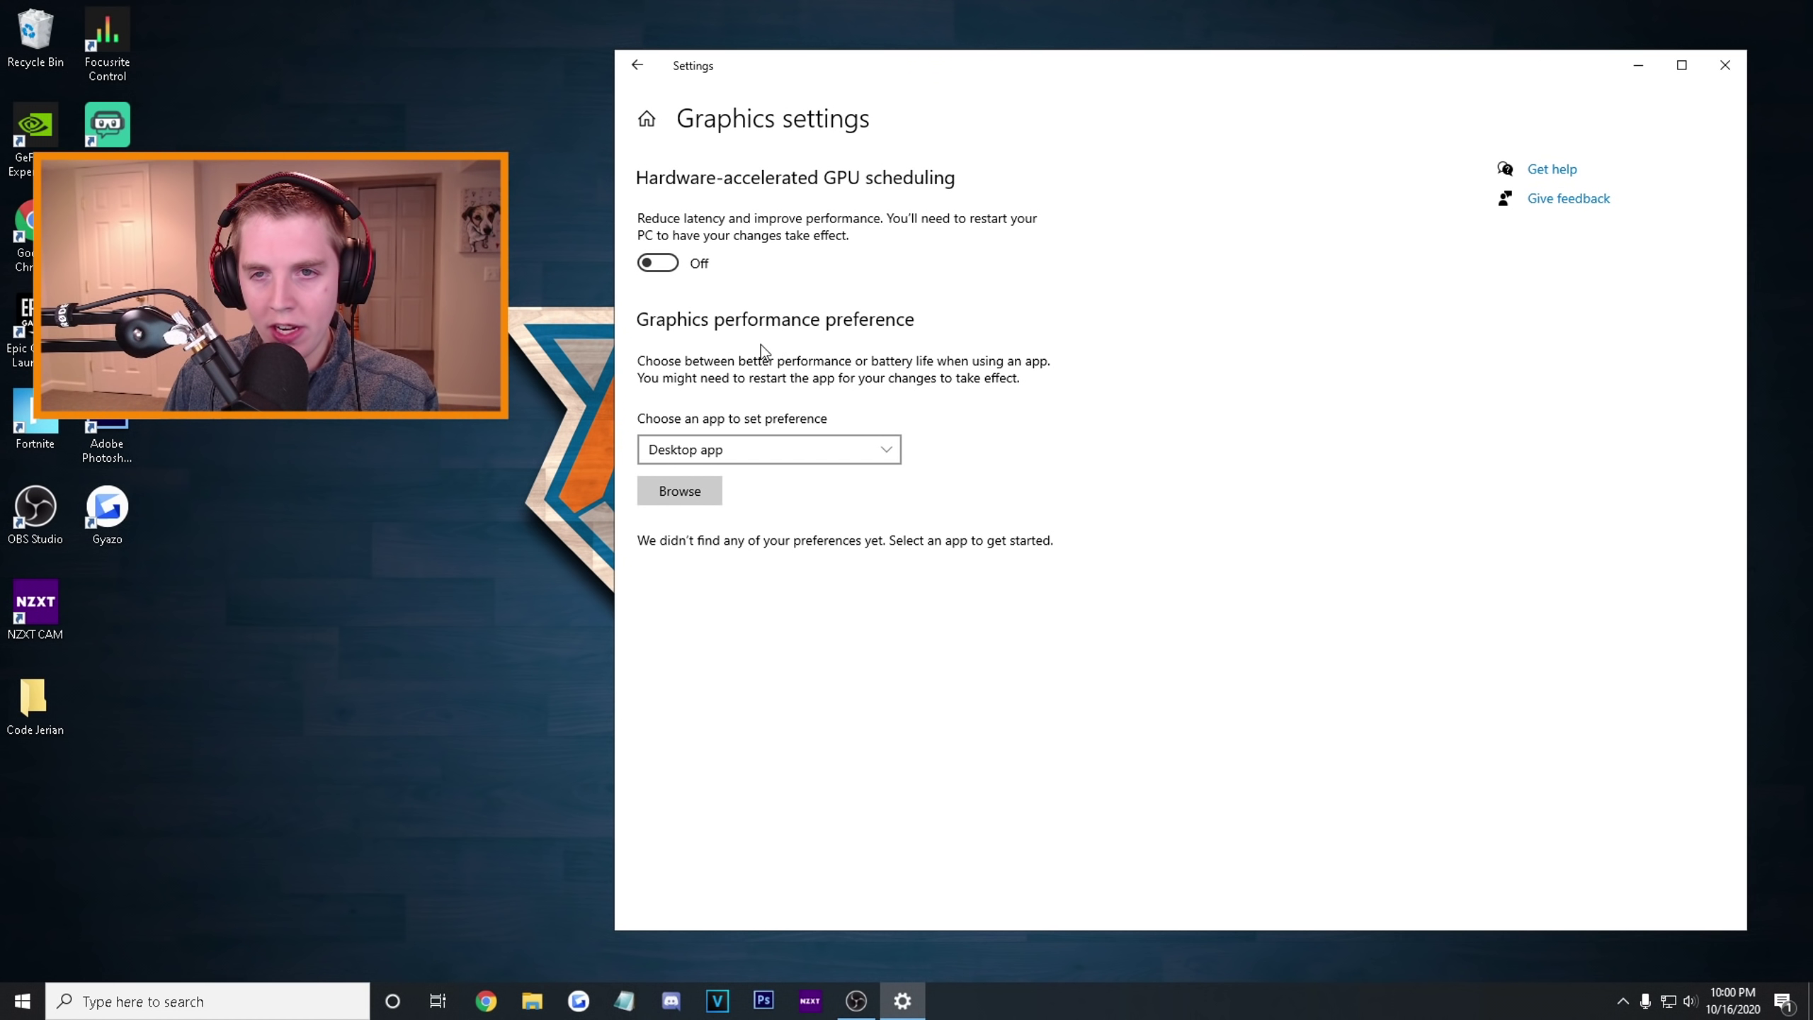
{"action": "left_click", "coordinate": [686, 496]}
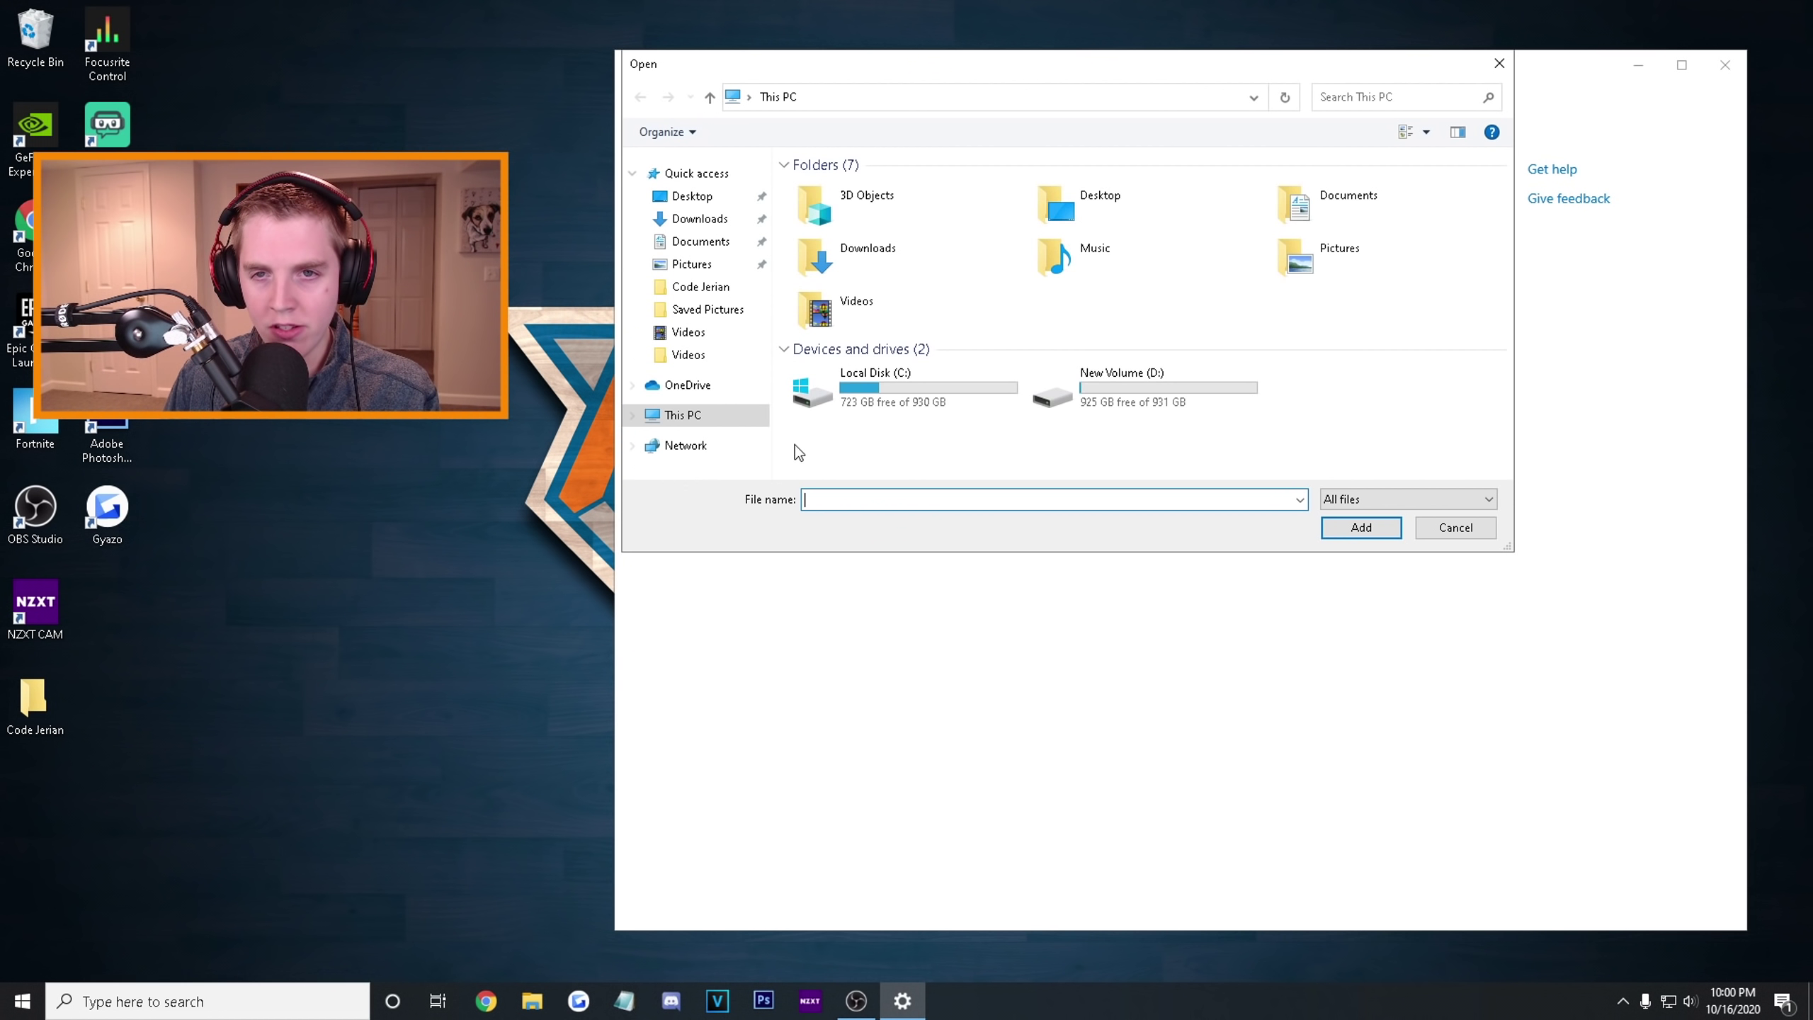
{"action": "double_click", "coordinate": [882, 397]}
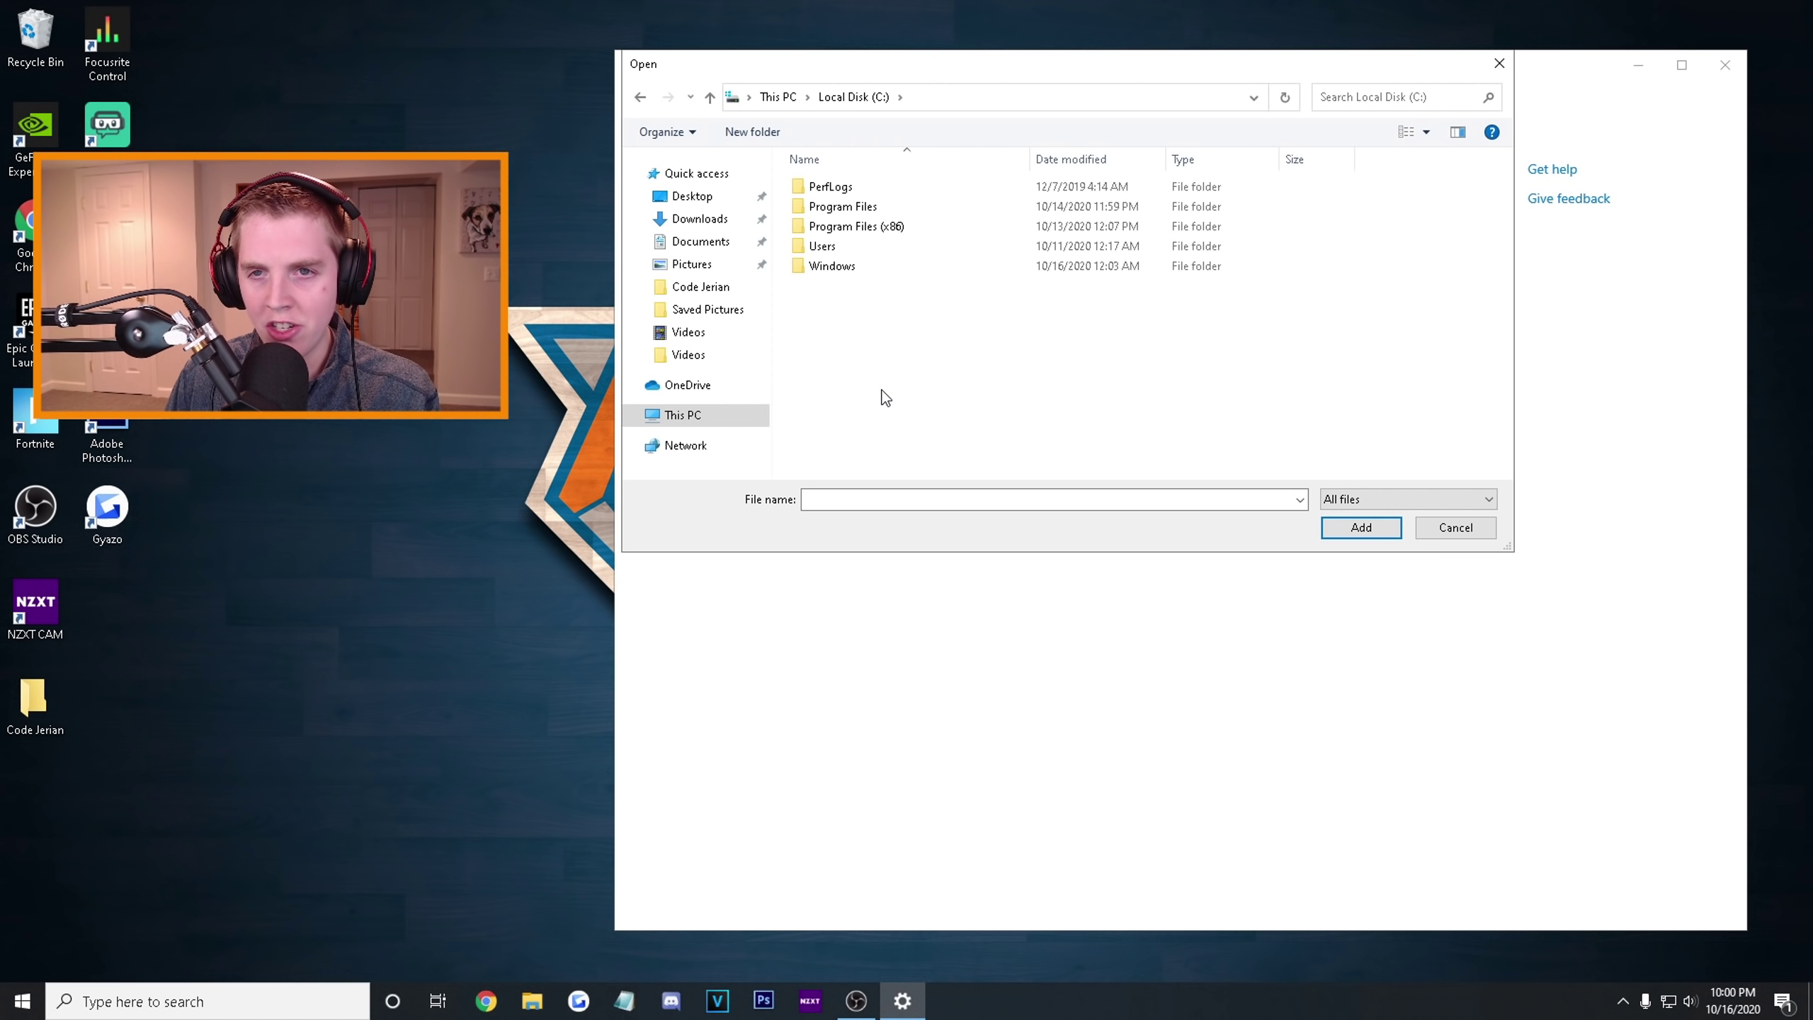
{"action": "double_click", "coordinate": [854, 211]}
{"action": "double_click", "coordinate": [851, 246]}
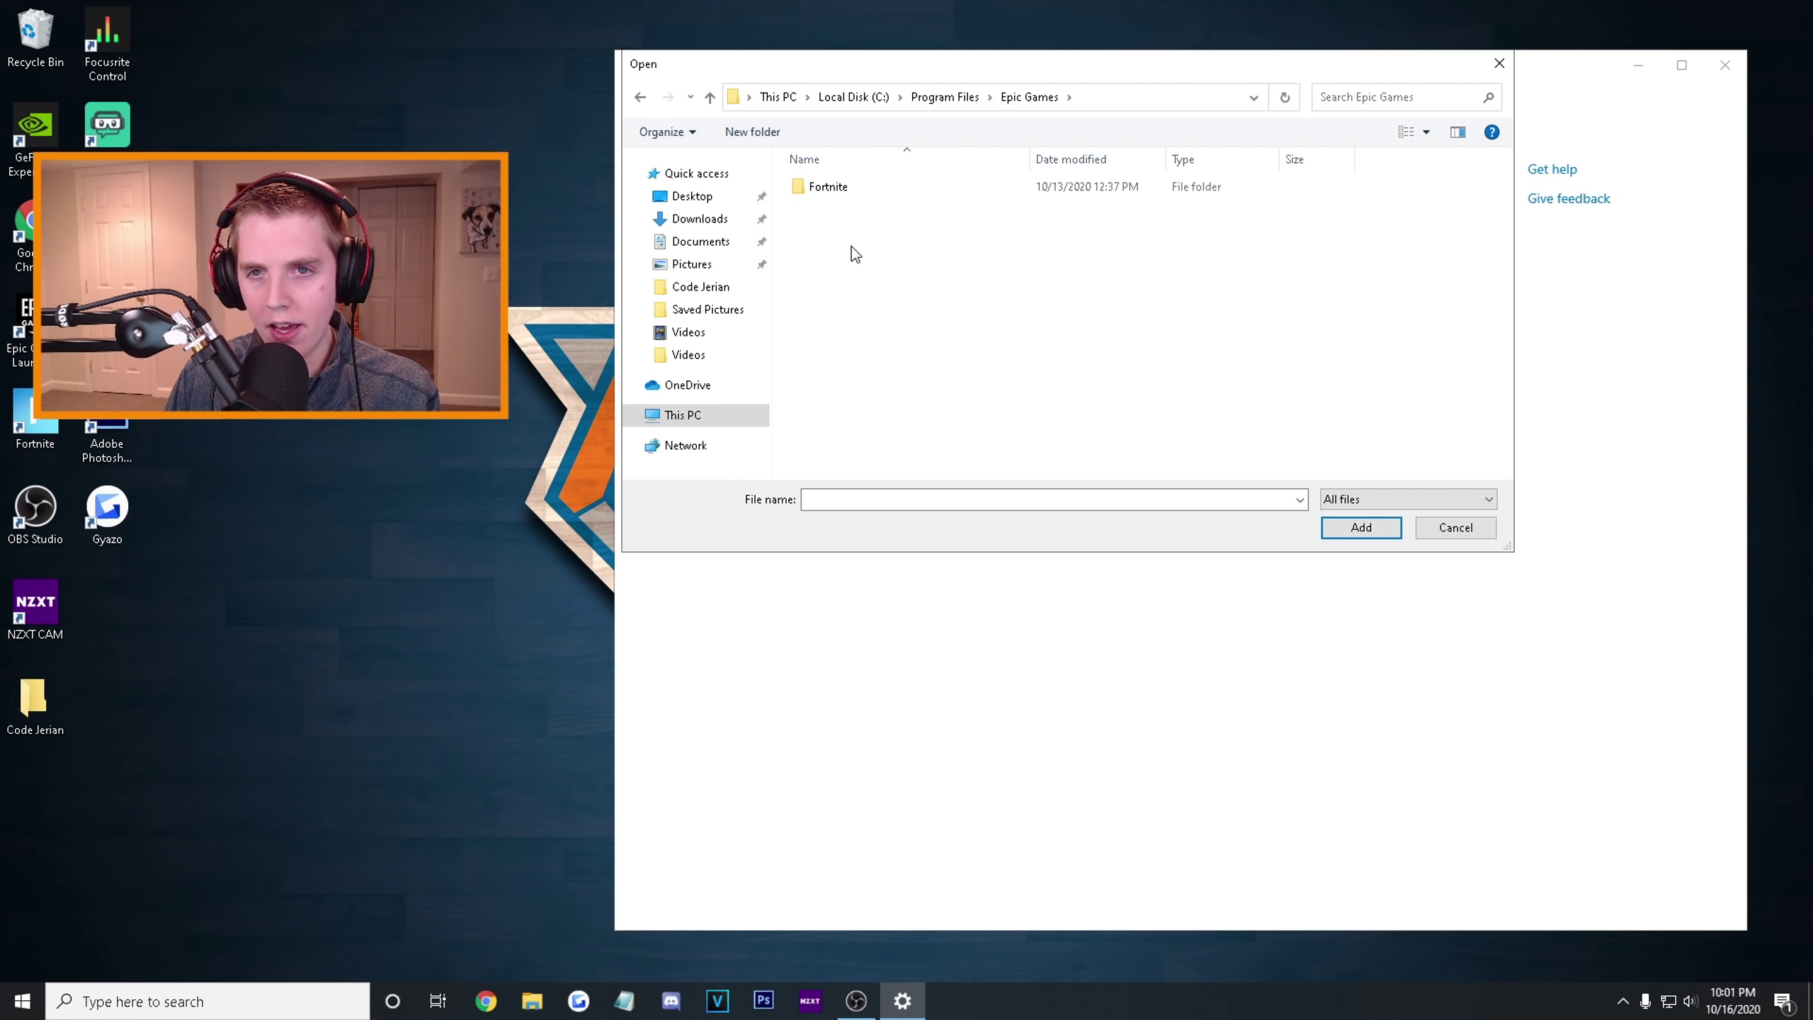
{"action": "double_click", "coordinate": [851, 187]}
{"action": "double_click", "coordinate": [853, 228]}
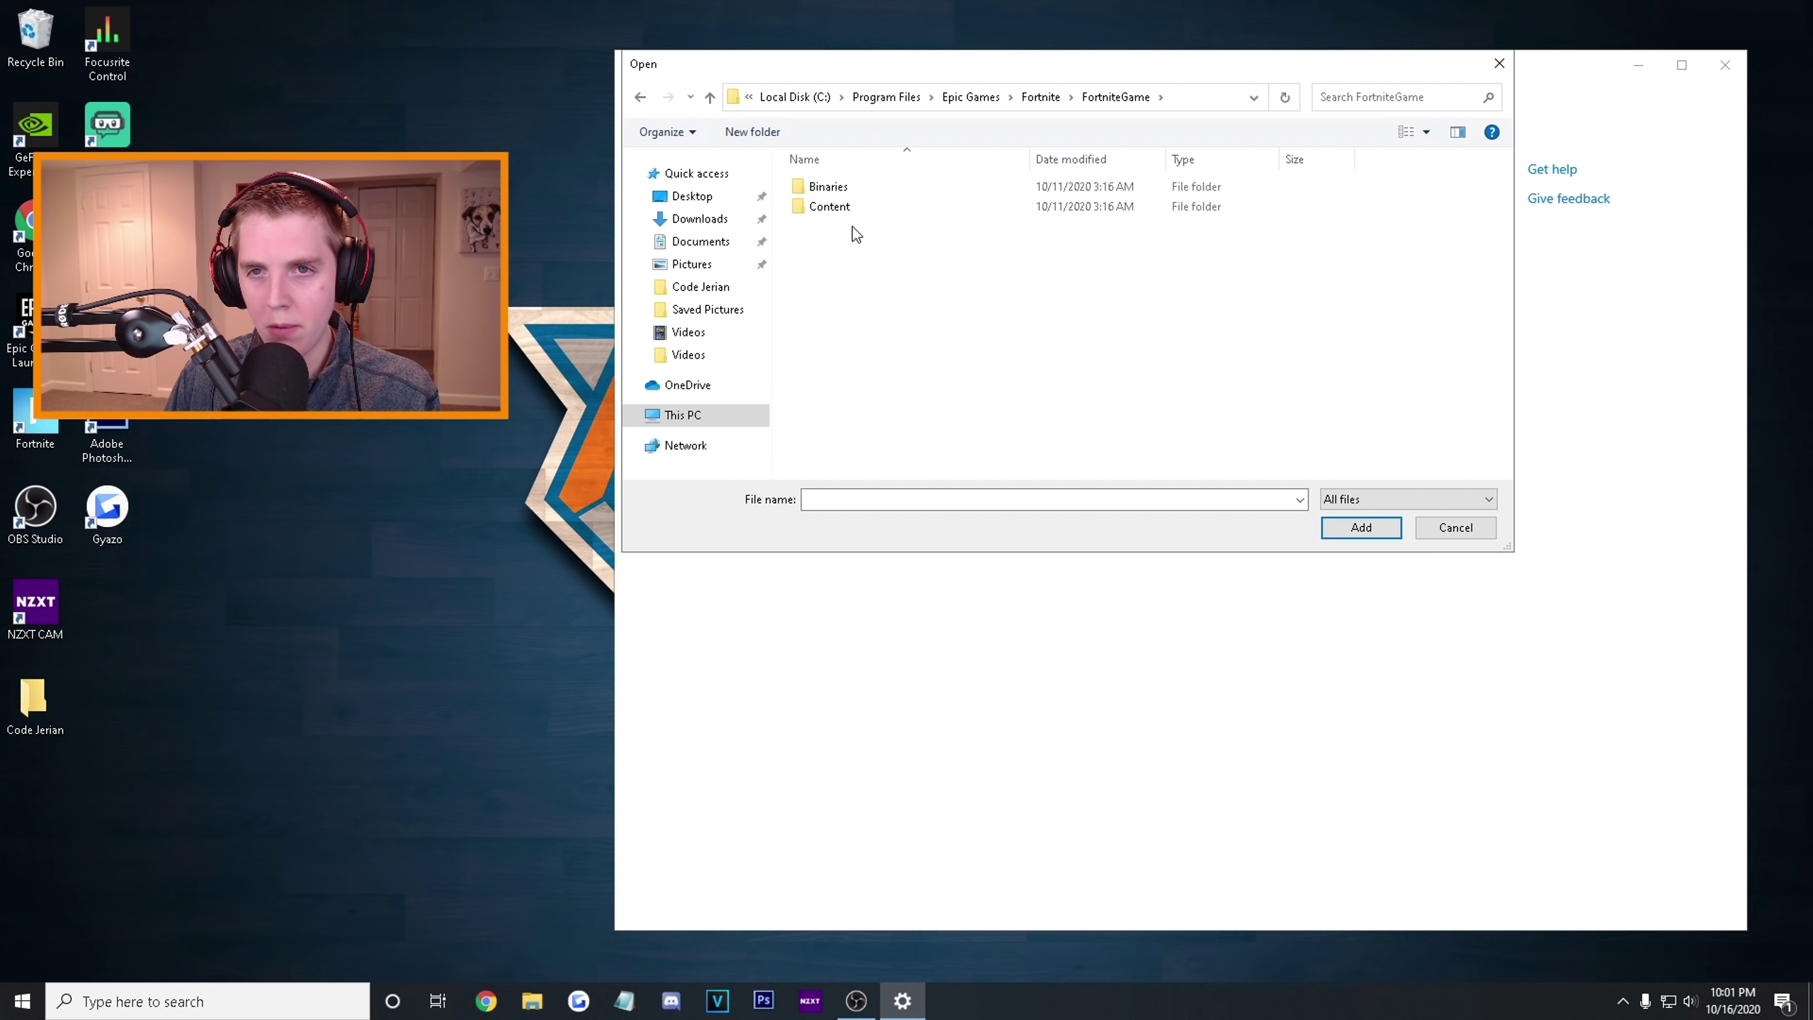
{"action": "double_click", "coordinate": [831, 187]}
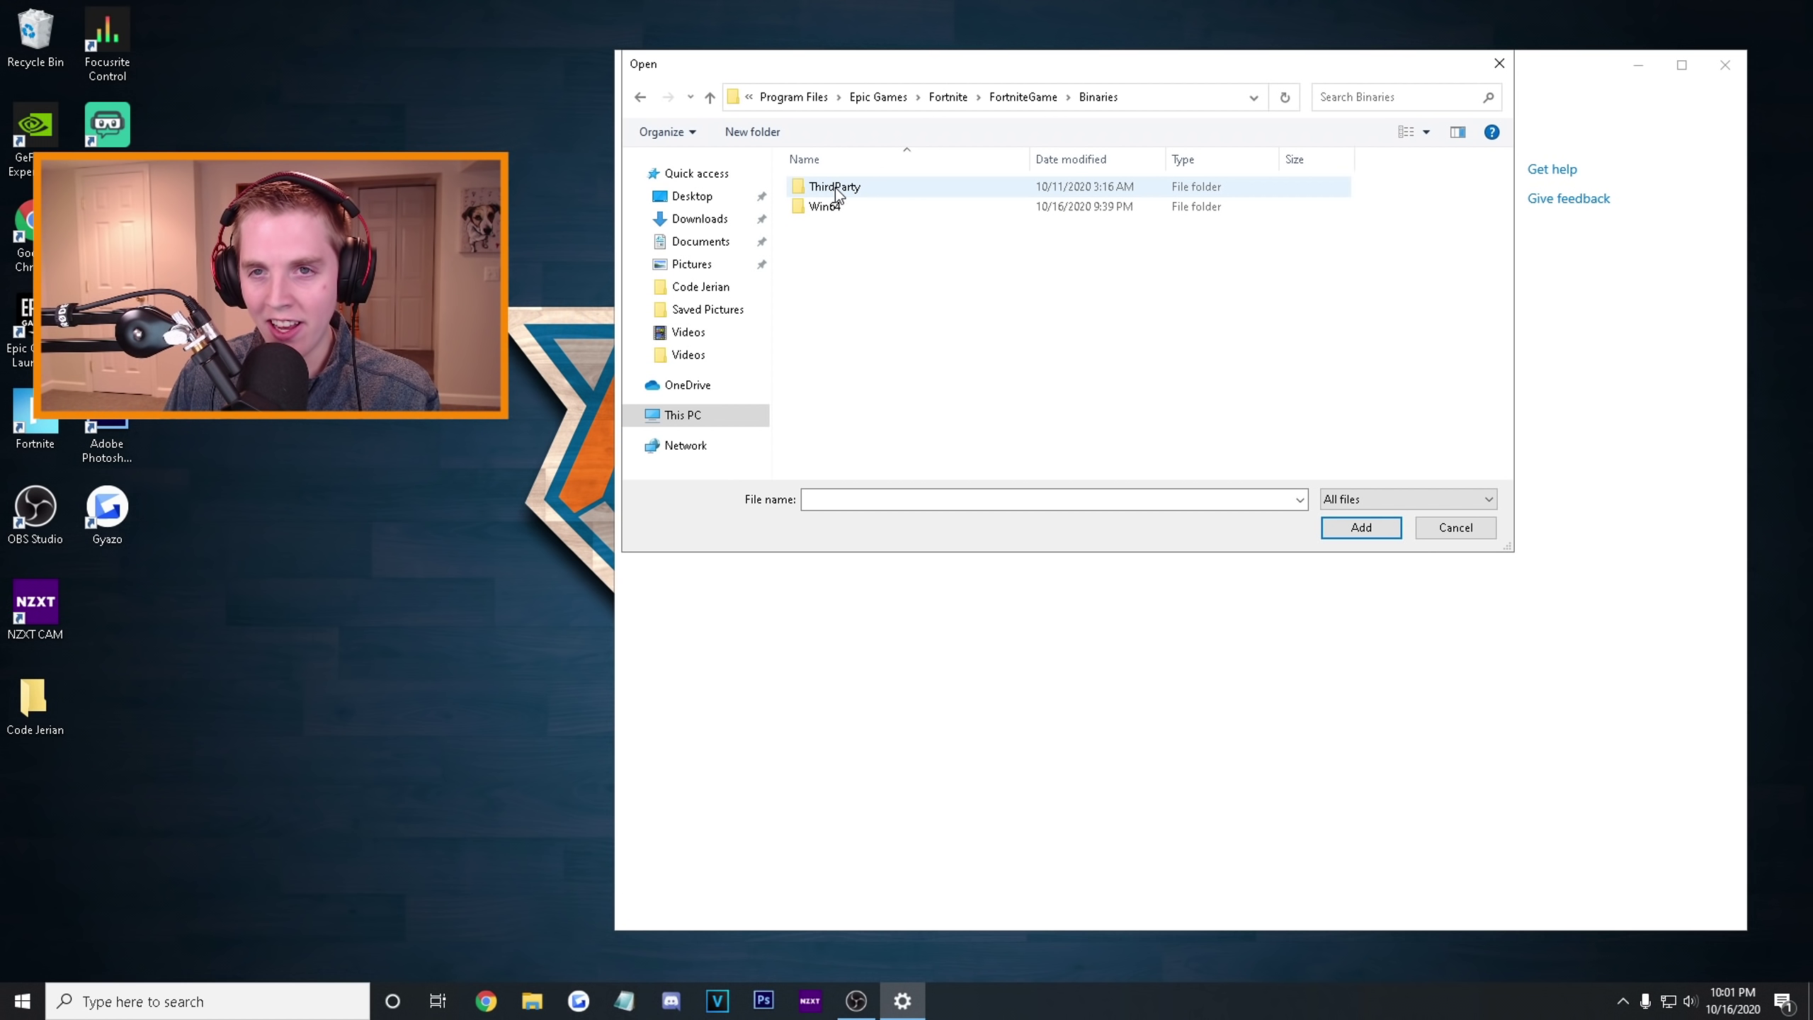
{"action": "double_click", "coordinate": [835, 187]}
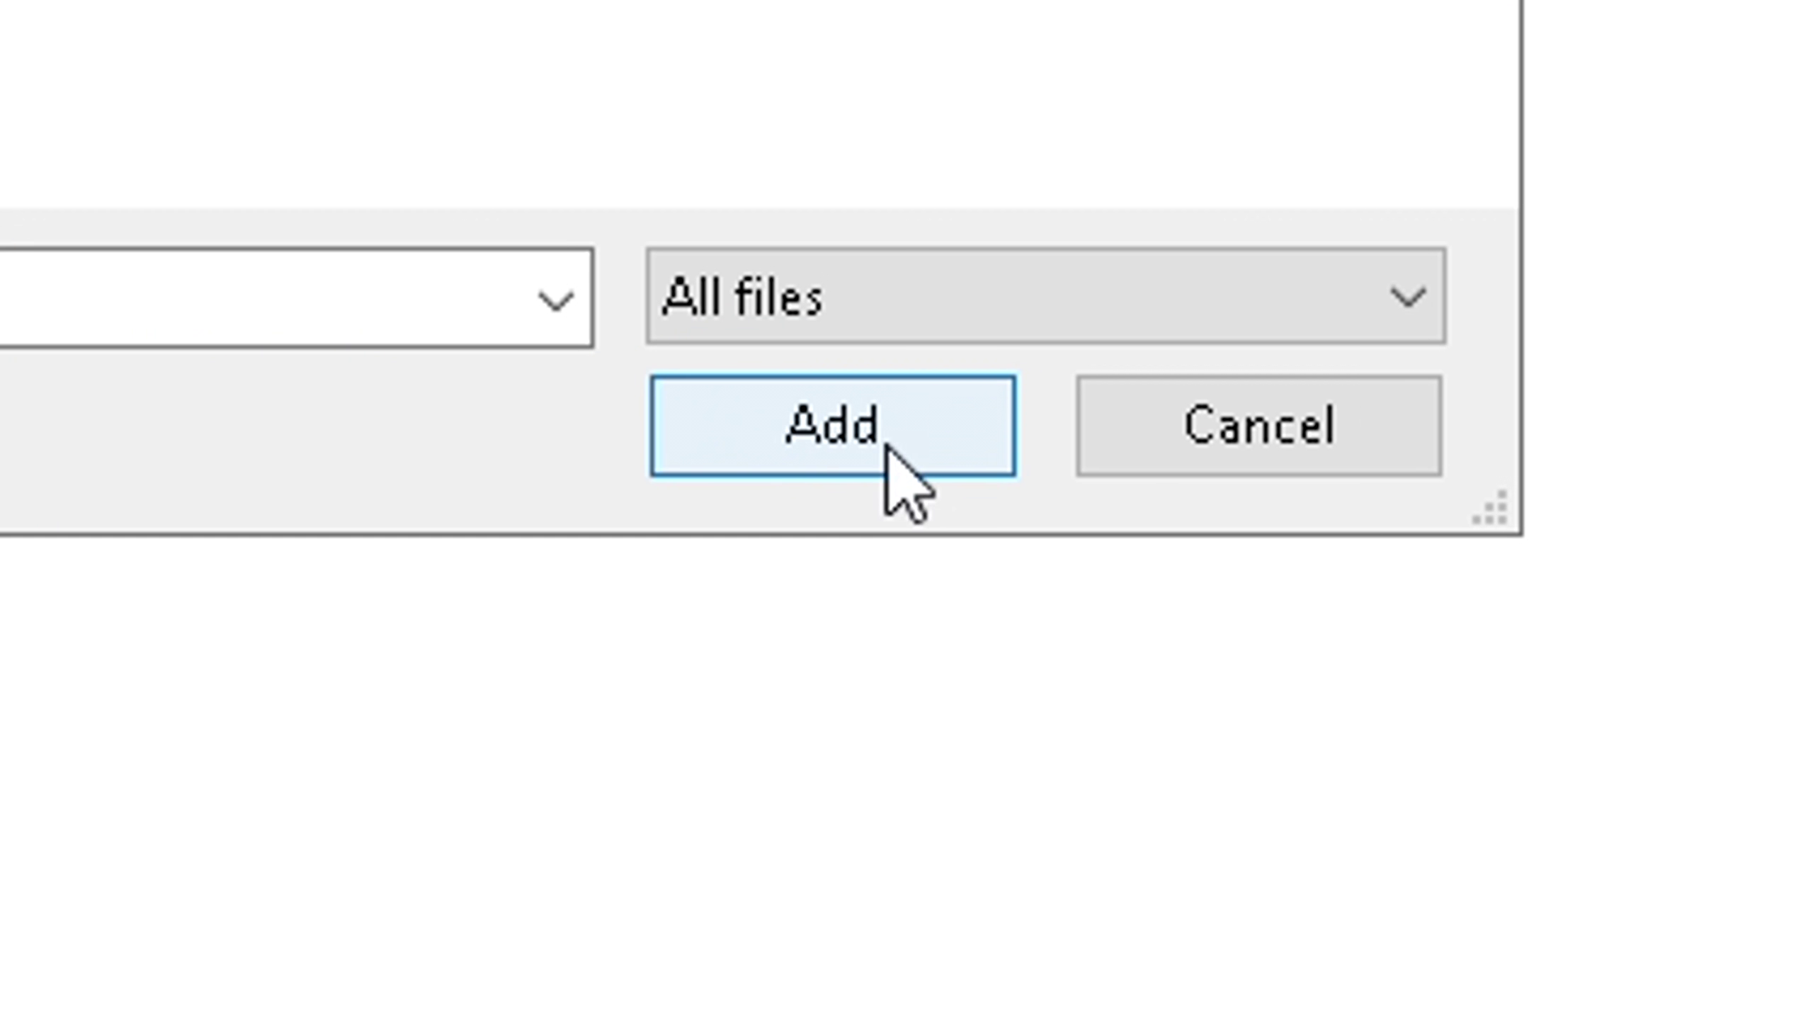
Add FortniteClient-Win64-Shipping and save its graphics preference as High performance.
{"action": "left_click", "coordinate": [1363, 532]}
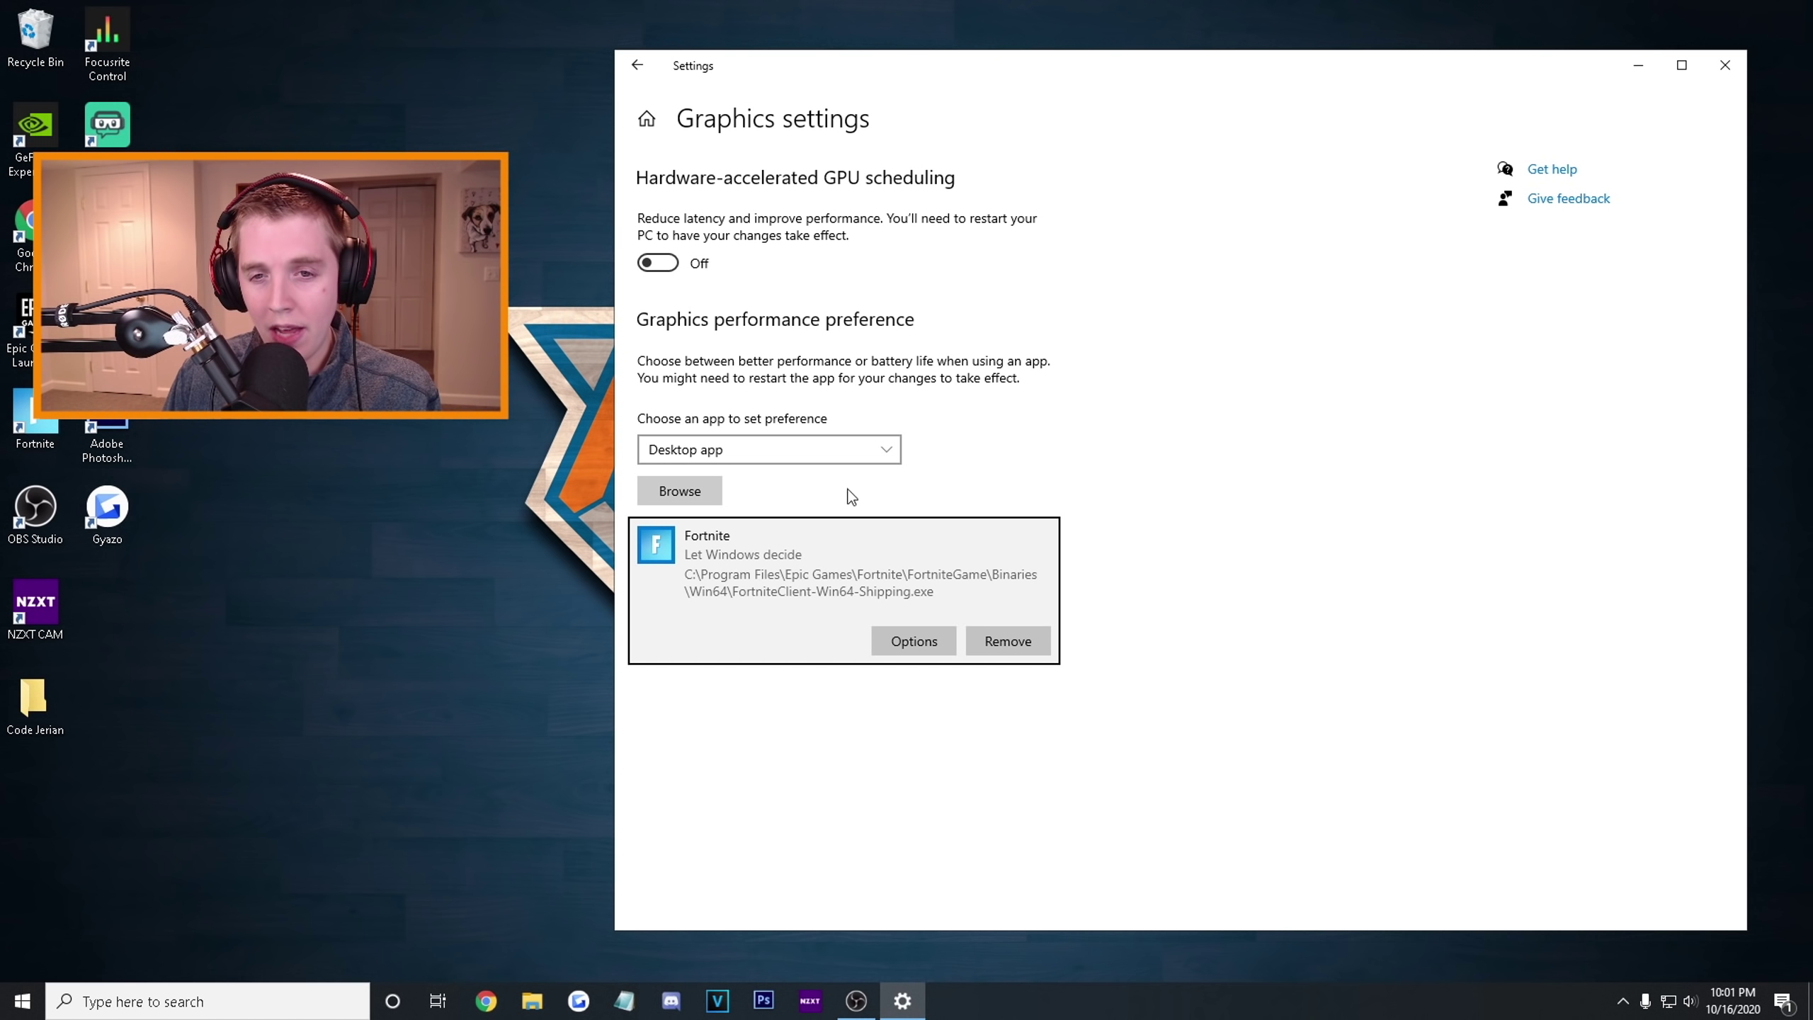
{"action": "left_click", "coordinate": [903, 643]}
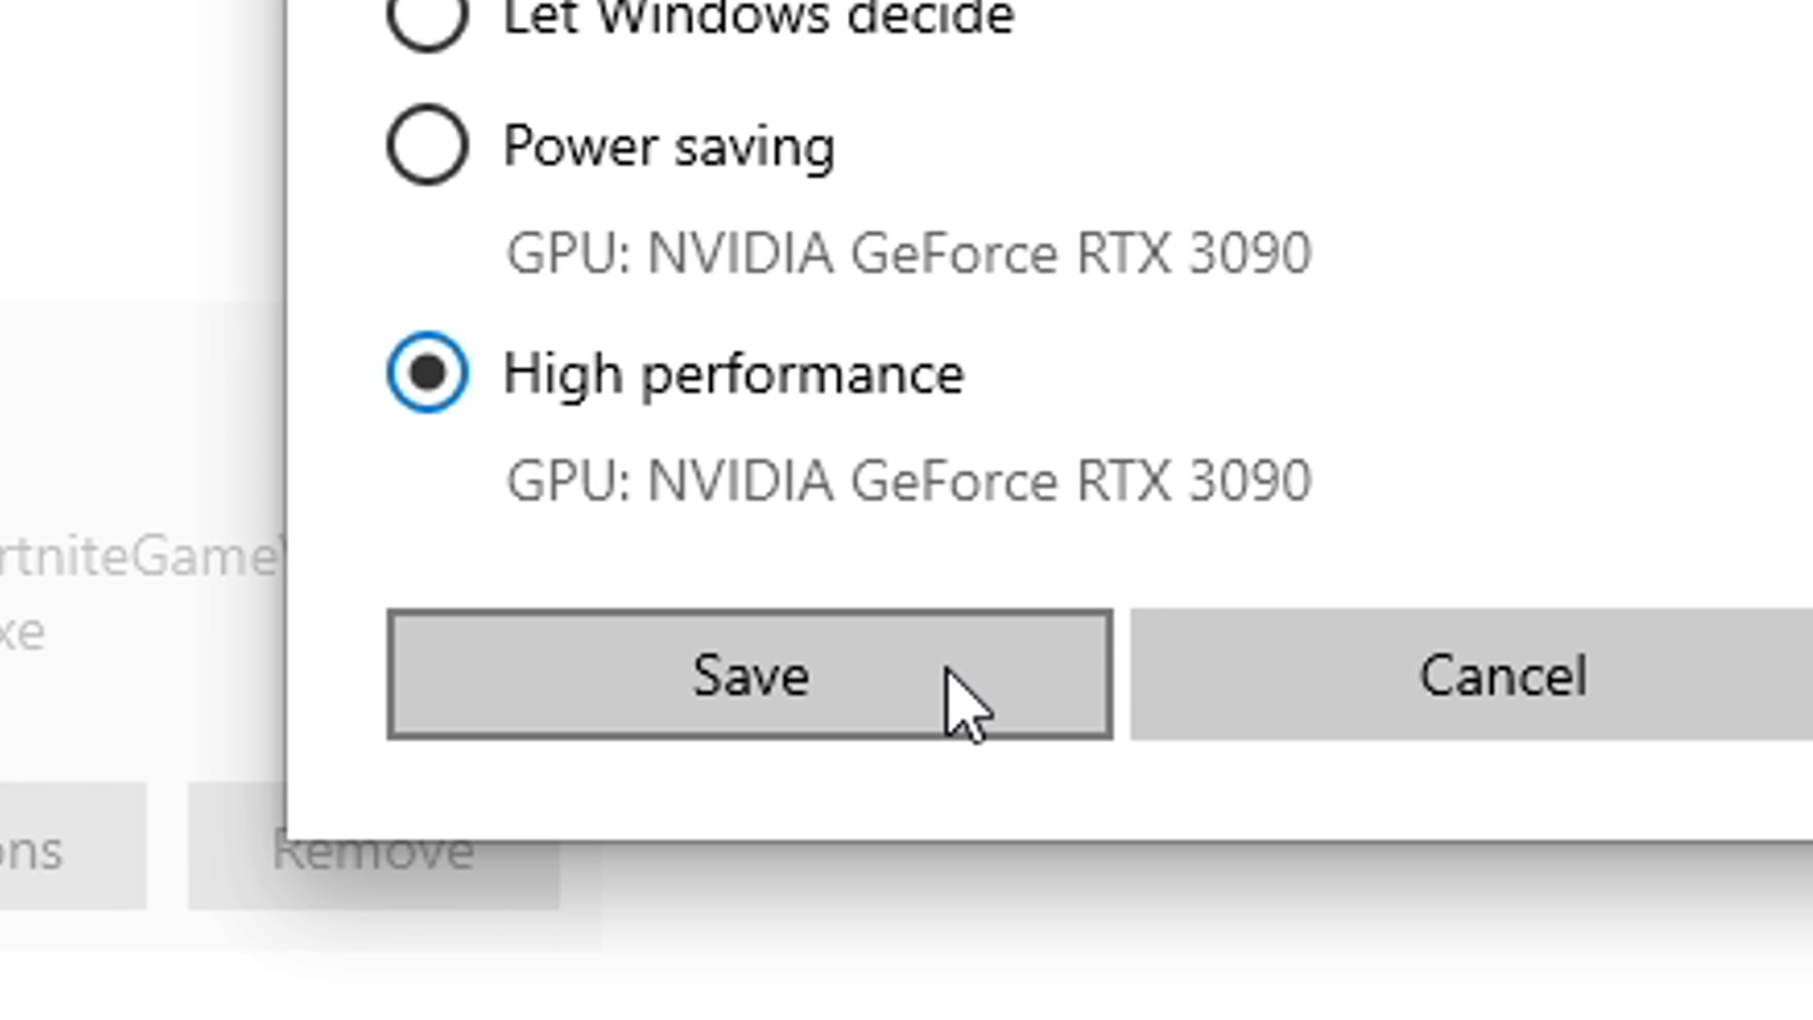
{"action": "left_click", "coordinate": [1142, 605]}
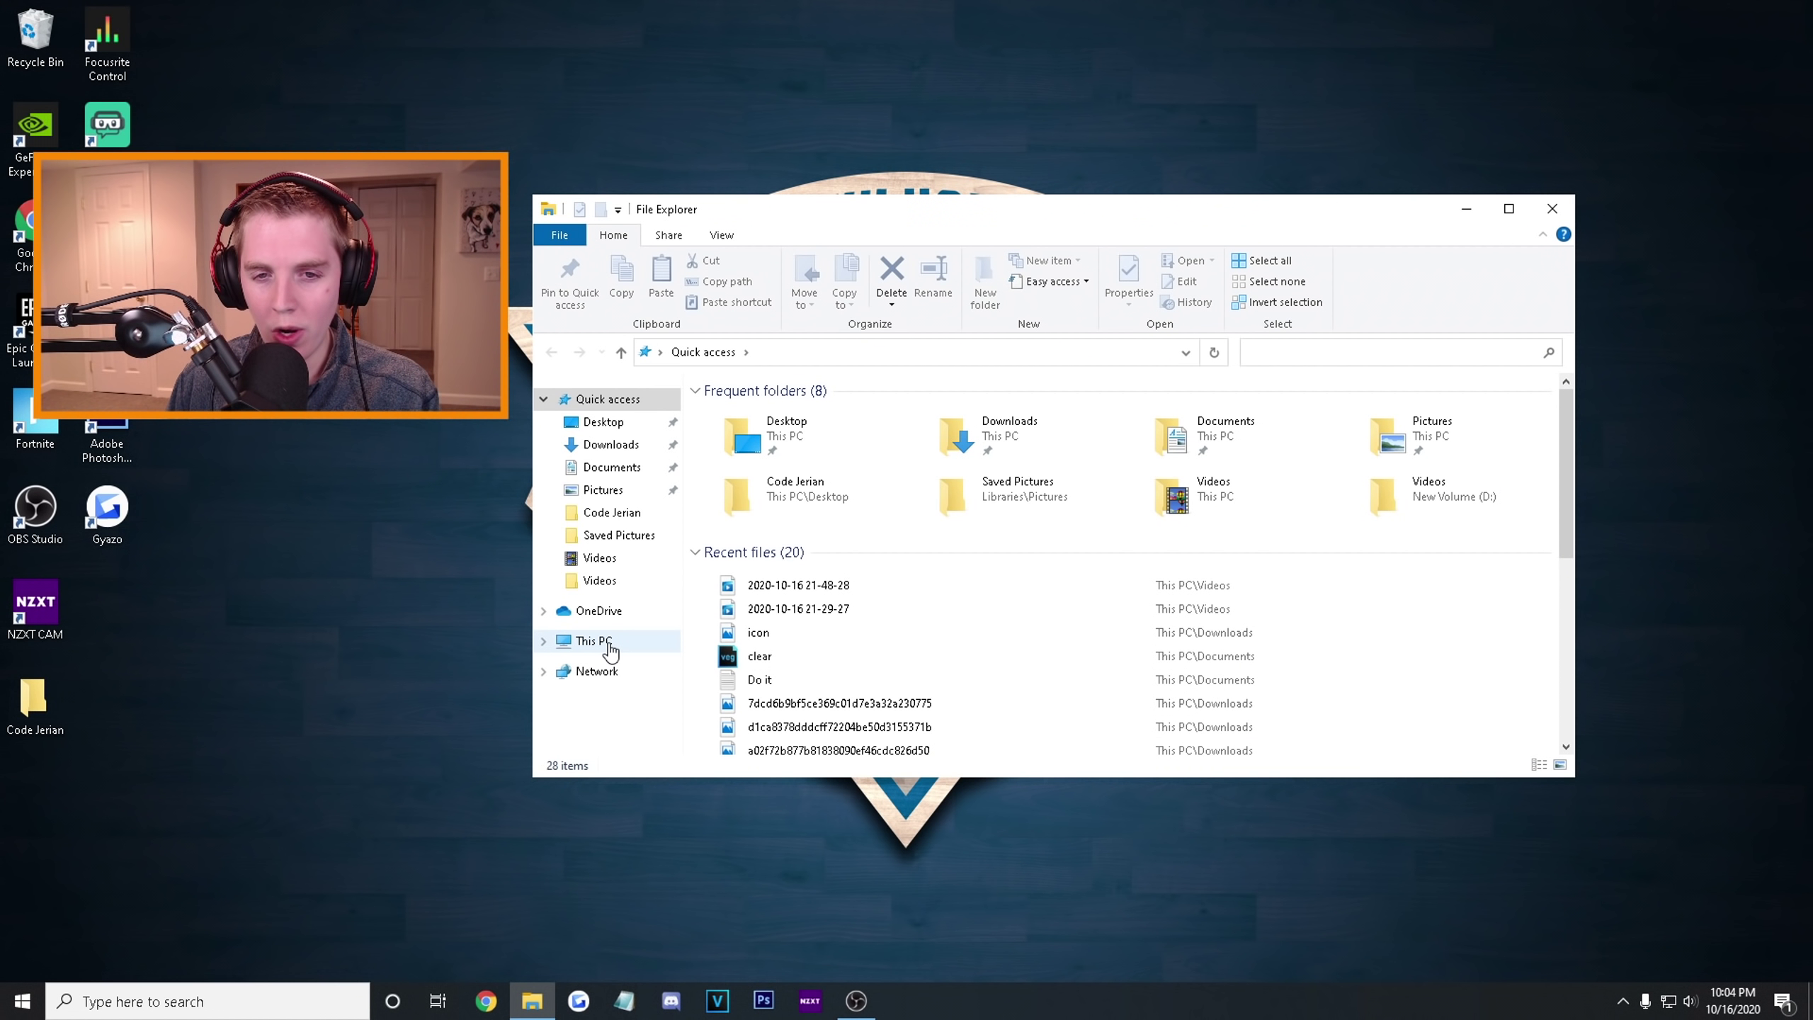
Navigate File Explorer to C:\Program Files\Epic Games\Fortnite\FortniteGame\Binaries\Win64.
{"action": "left_click", "coordinate": [609, 643]}
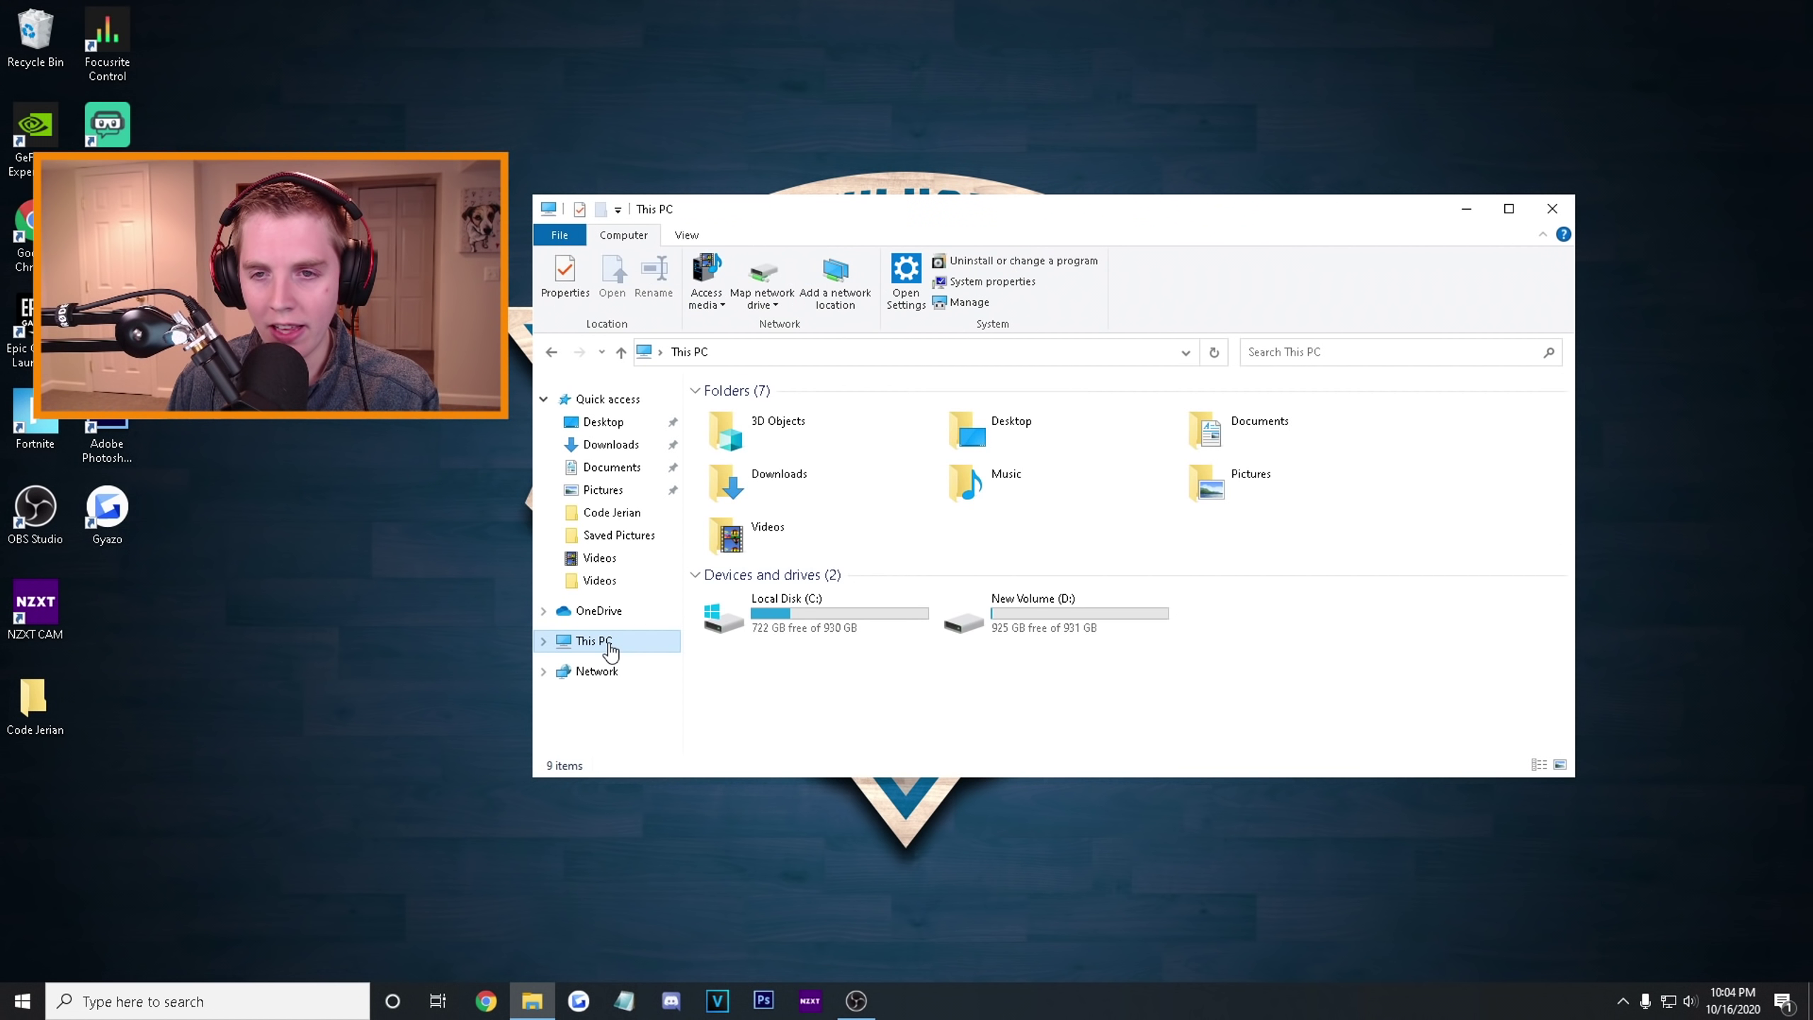
{"action": "double_click", "coordinate": [814, 612]}
{"action": "double_click", "coordinate": [794, 432]}
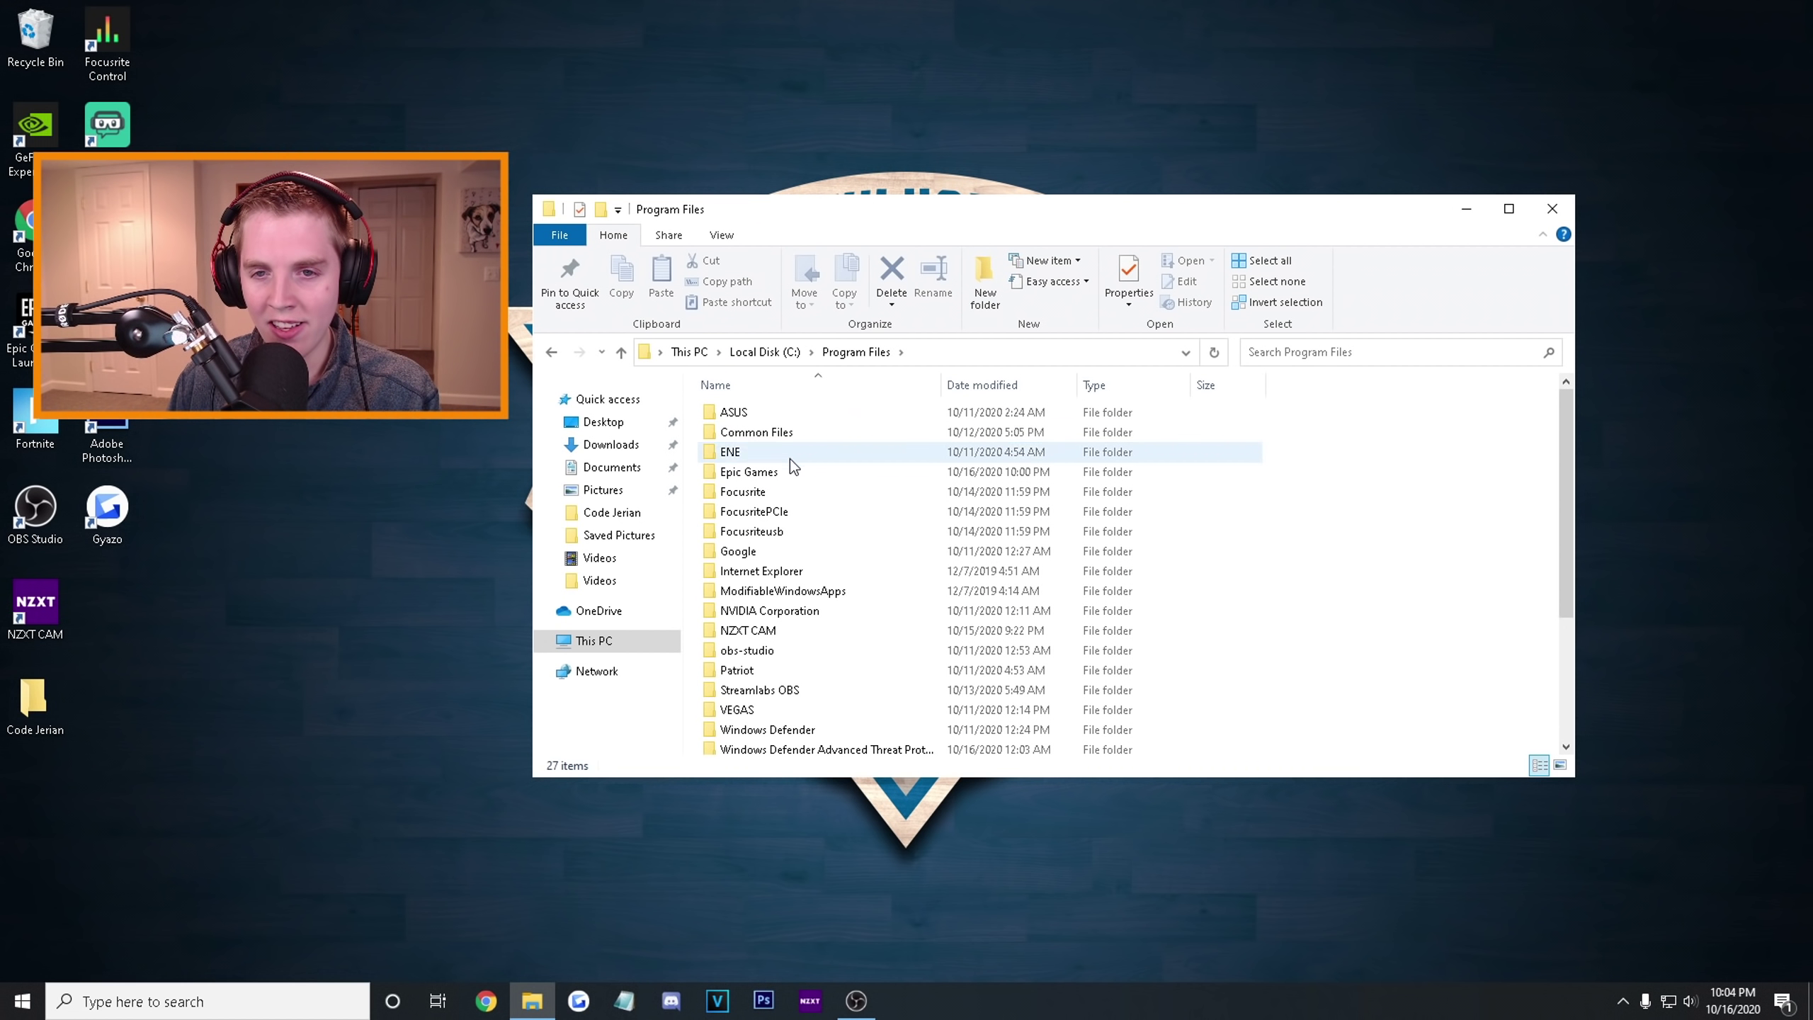
{"action": "double_click", "coordinate": [789, 472]}
{"action": "double_click", "coordinate": [773, 415]}
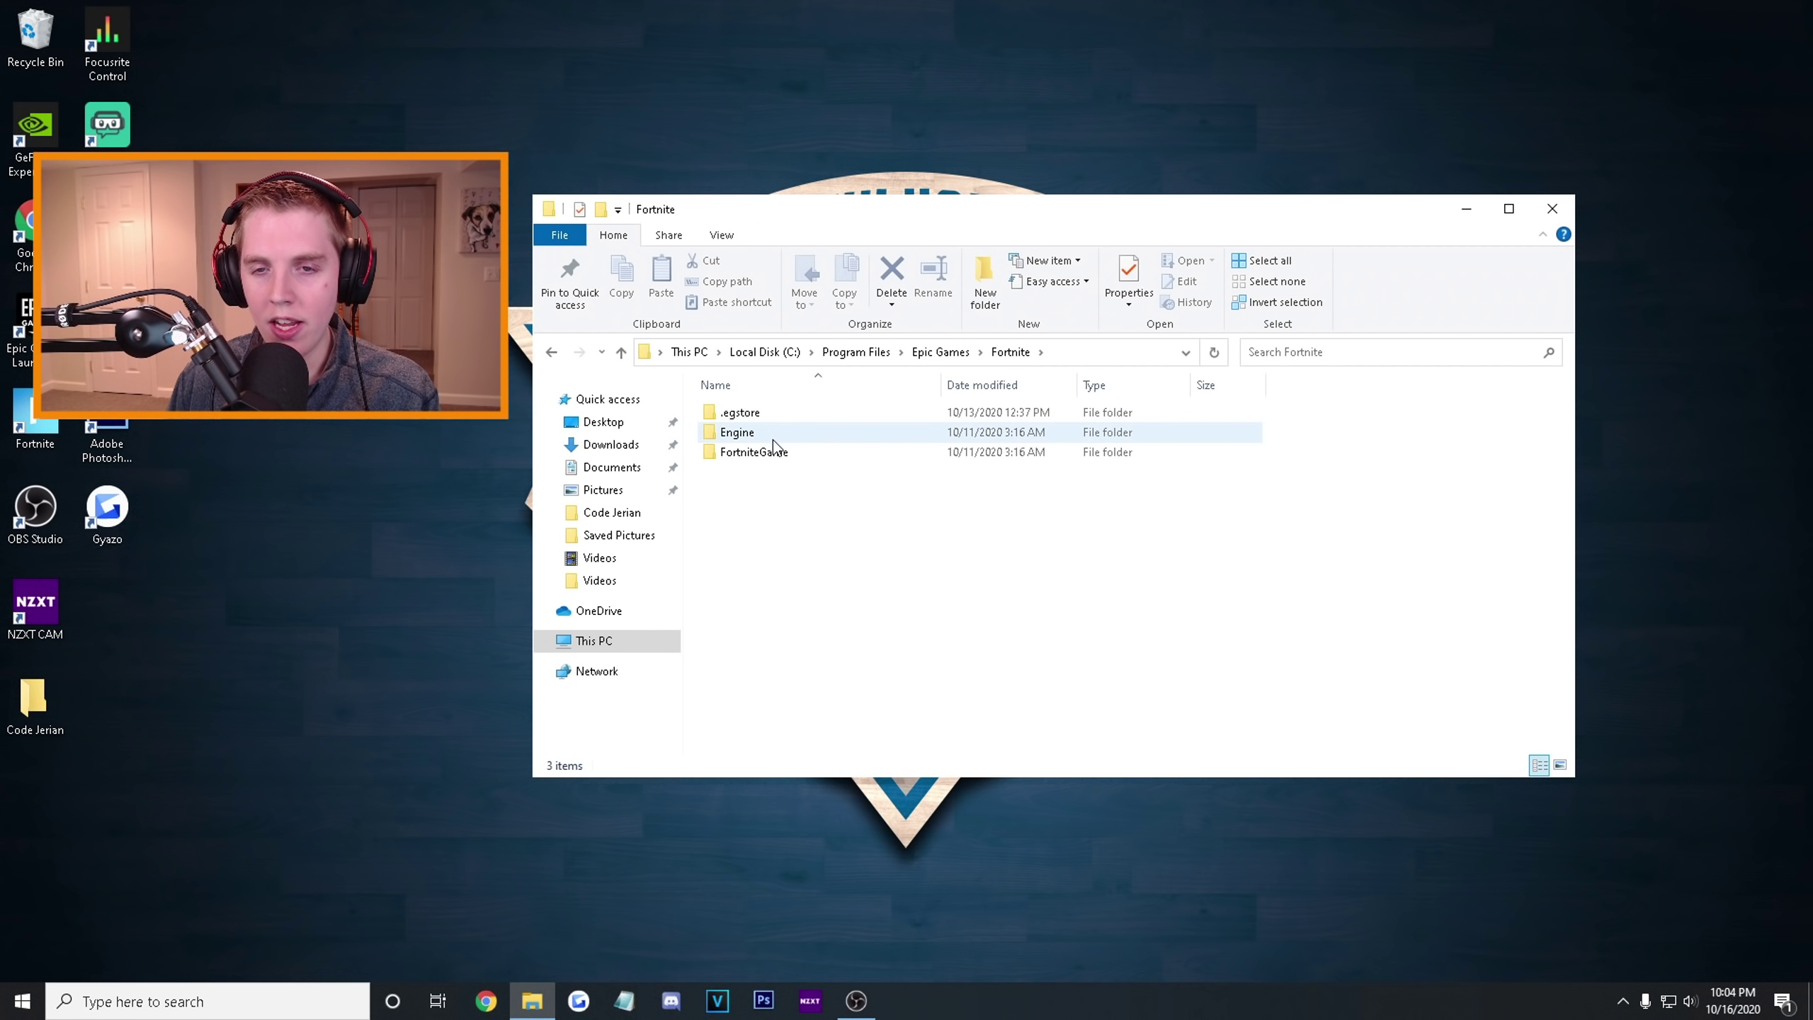
{"action": "double_click", "coordinate": [775, 450]}
{"action": "double_click", "coordinate": [765, 412]}
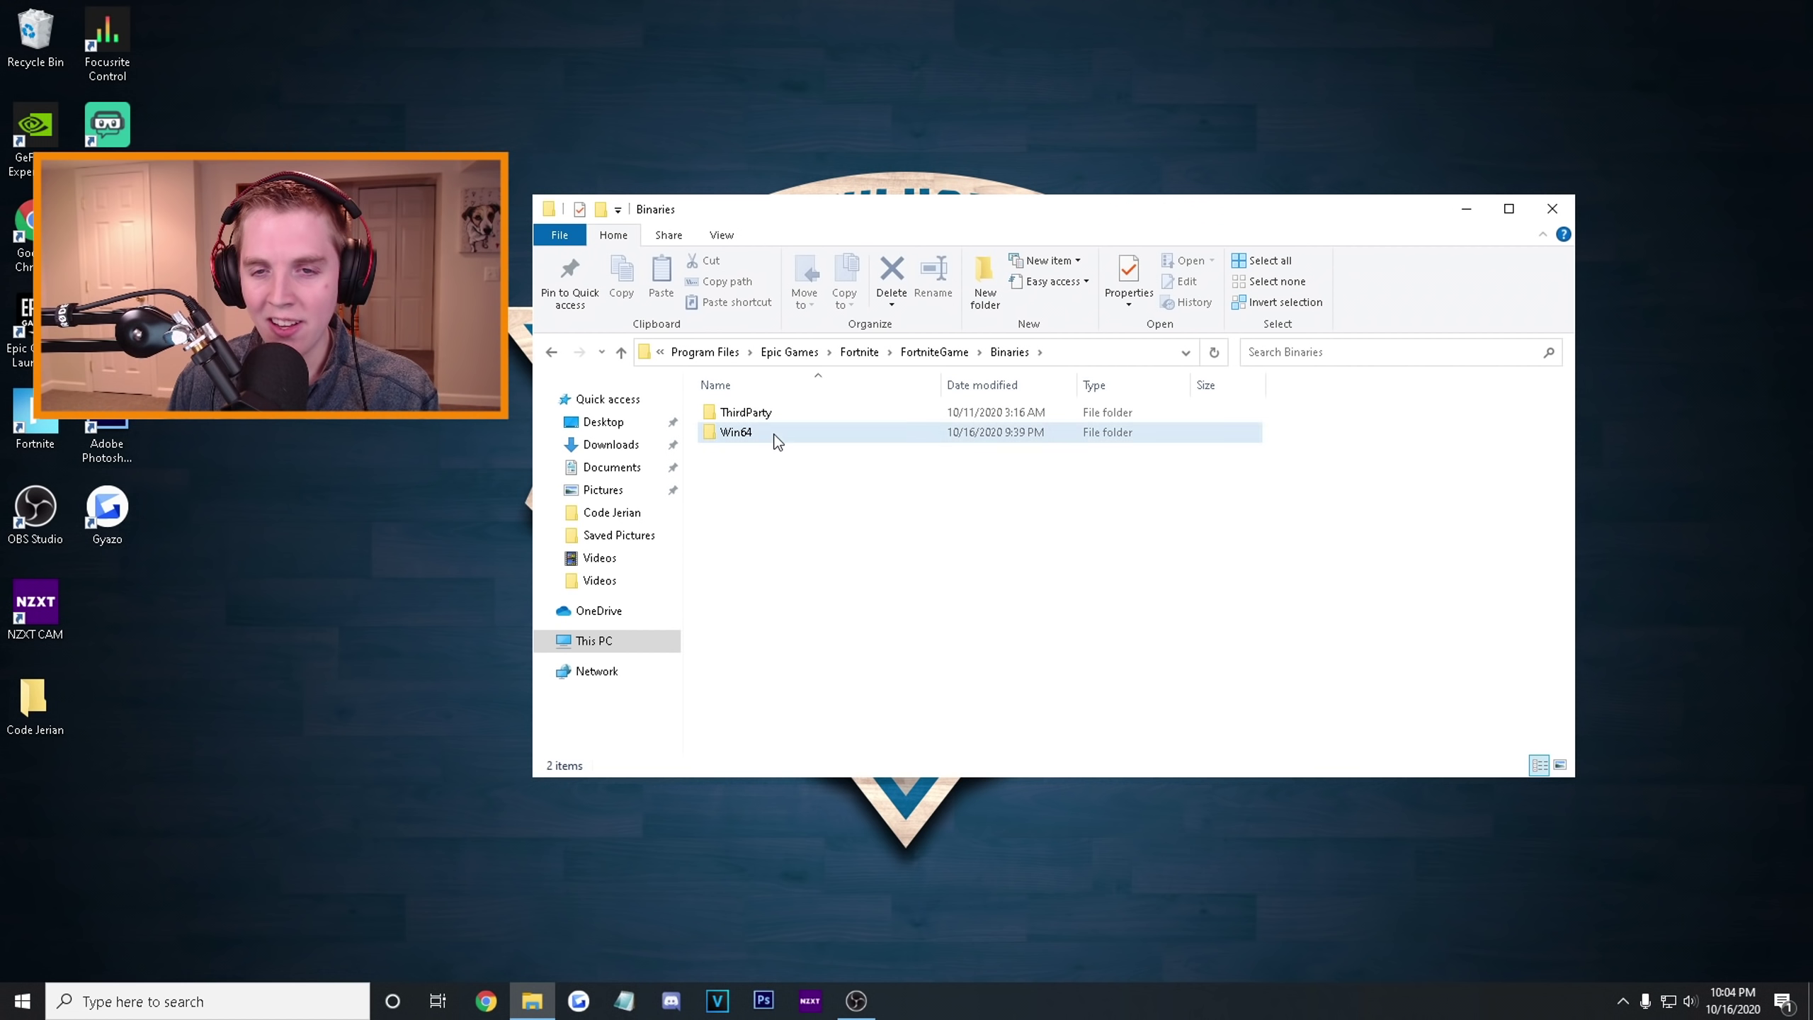
{"action": "double_click", "coordinate": [774, 432]}
{"action": "scroll", "coordinate": [821, 449], "scroll_direction": "down", "scroll_amount": 13}
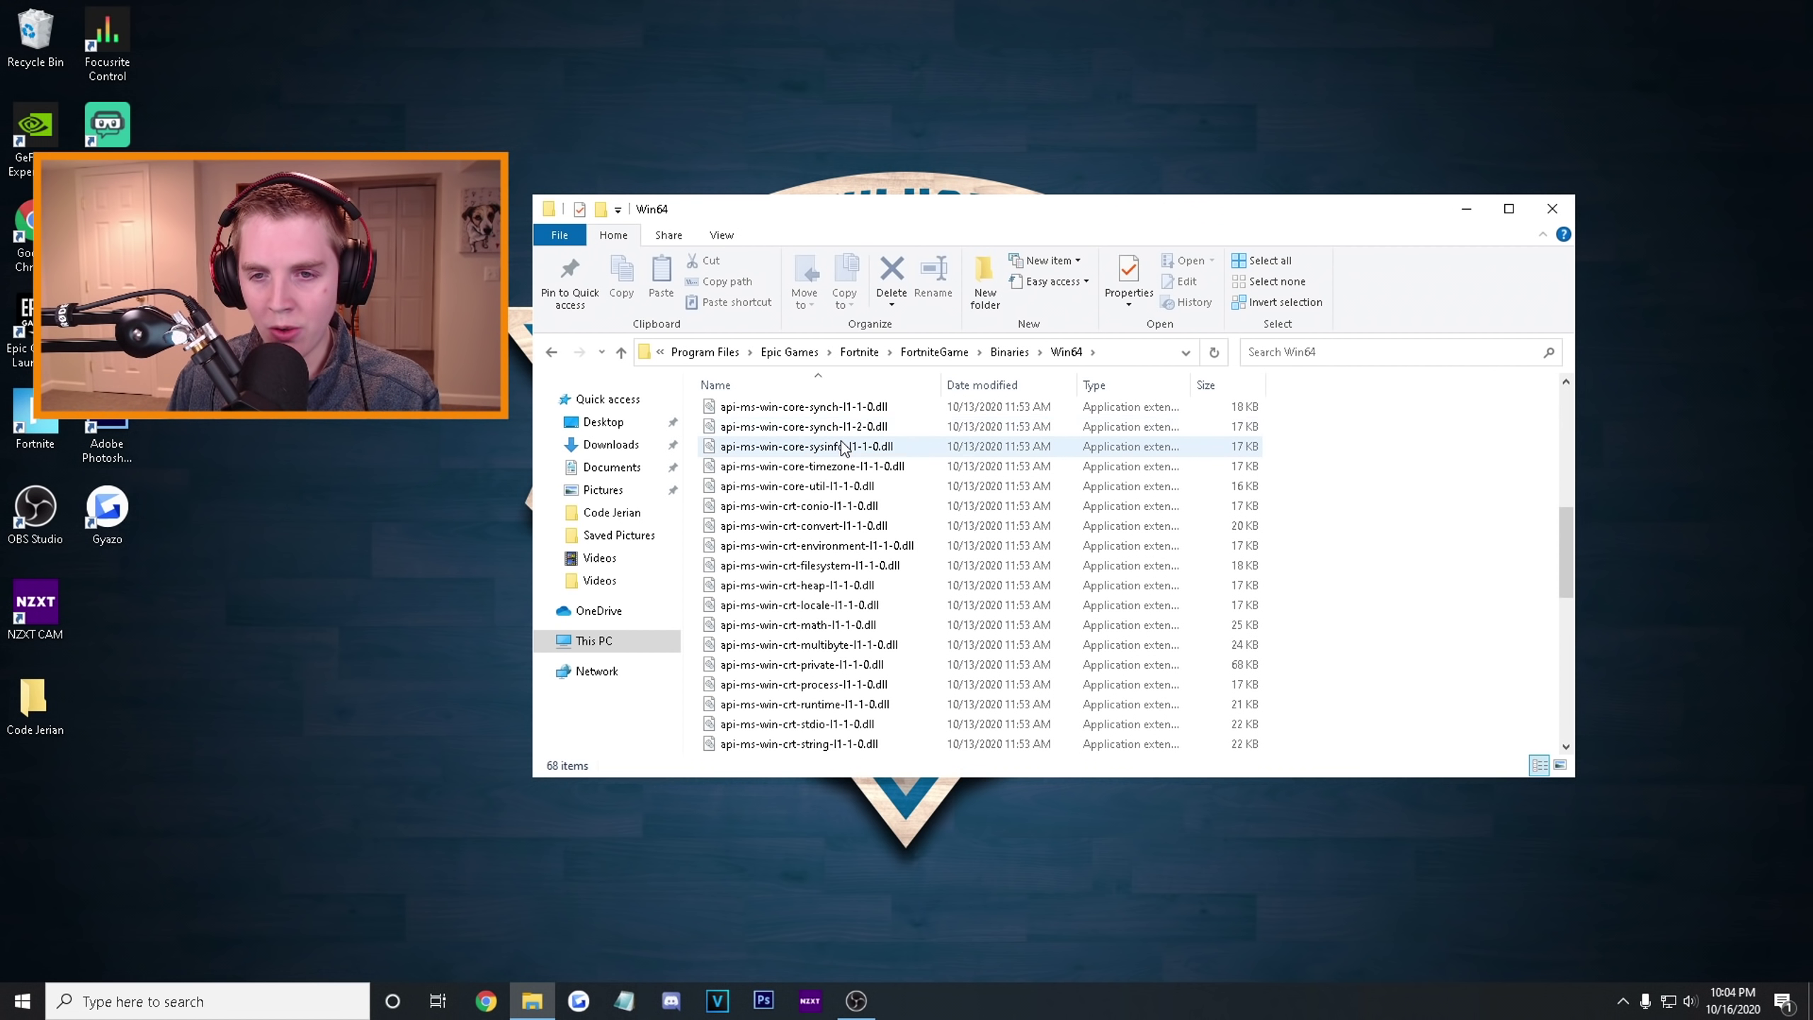
Tick Disable fullscreen optimizations in FortniteClient-Win64-Shipping's Compatibility properties and confirm.
{"action": "mouse_move", "coordinate": [810, 533]}
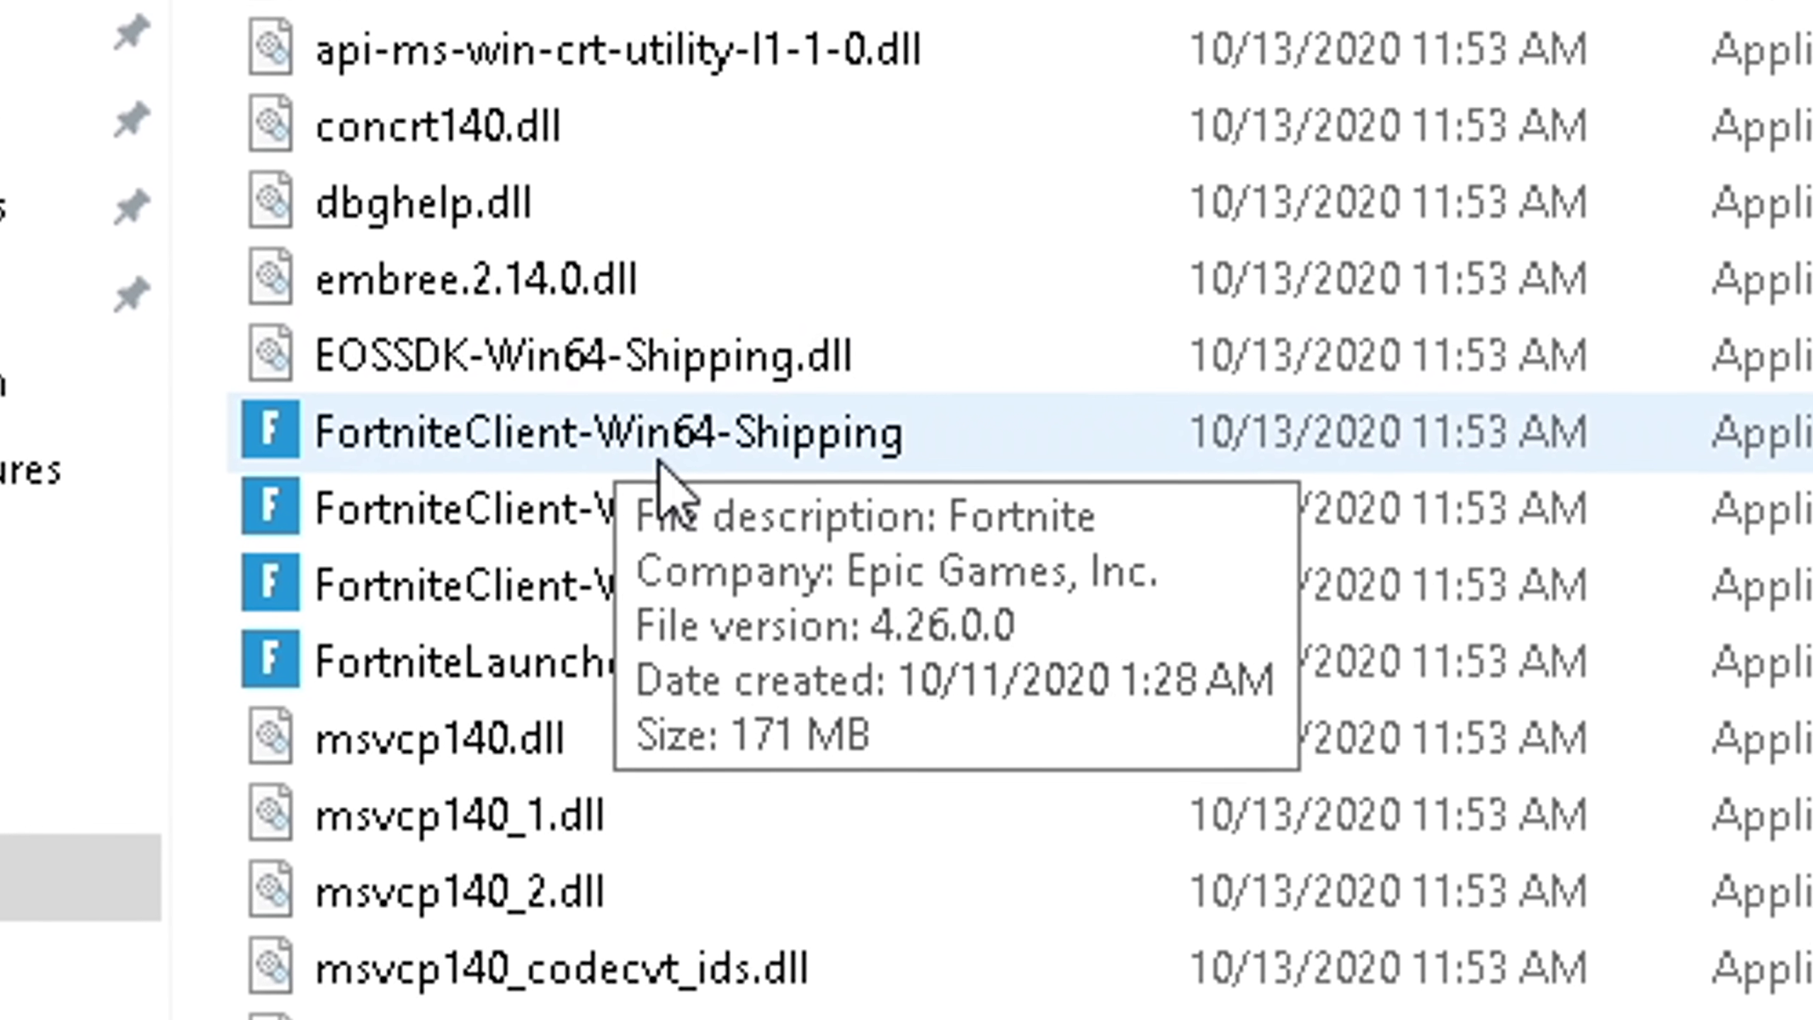
{"action": "left_click", "coordinate": [801, 444]}
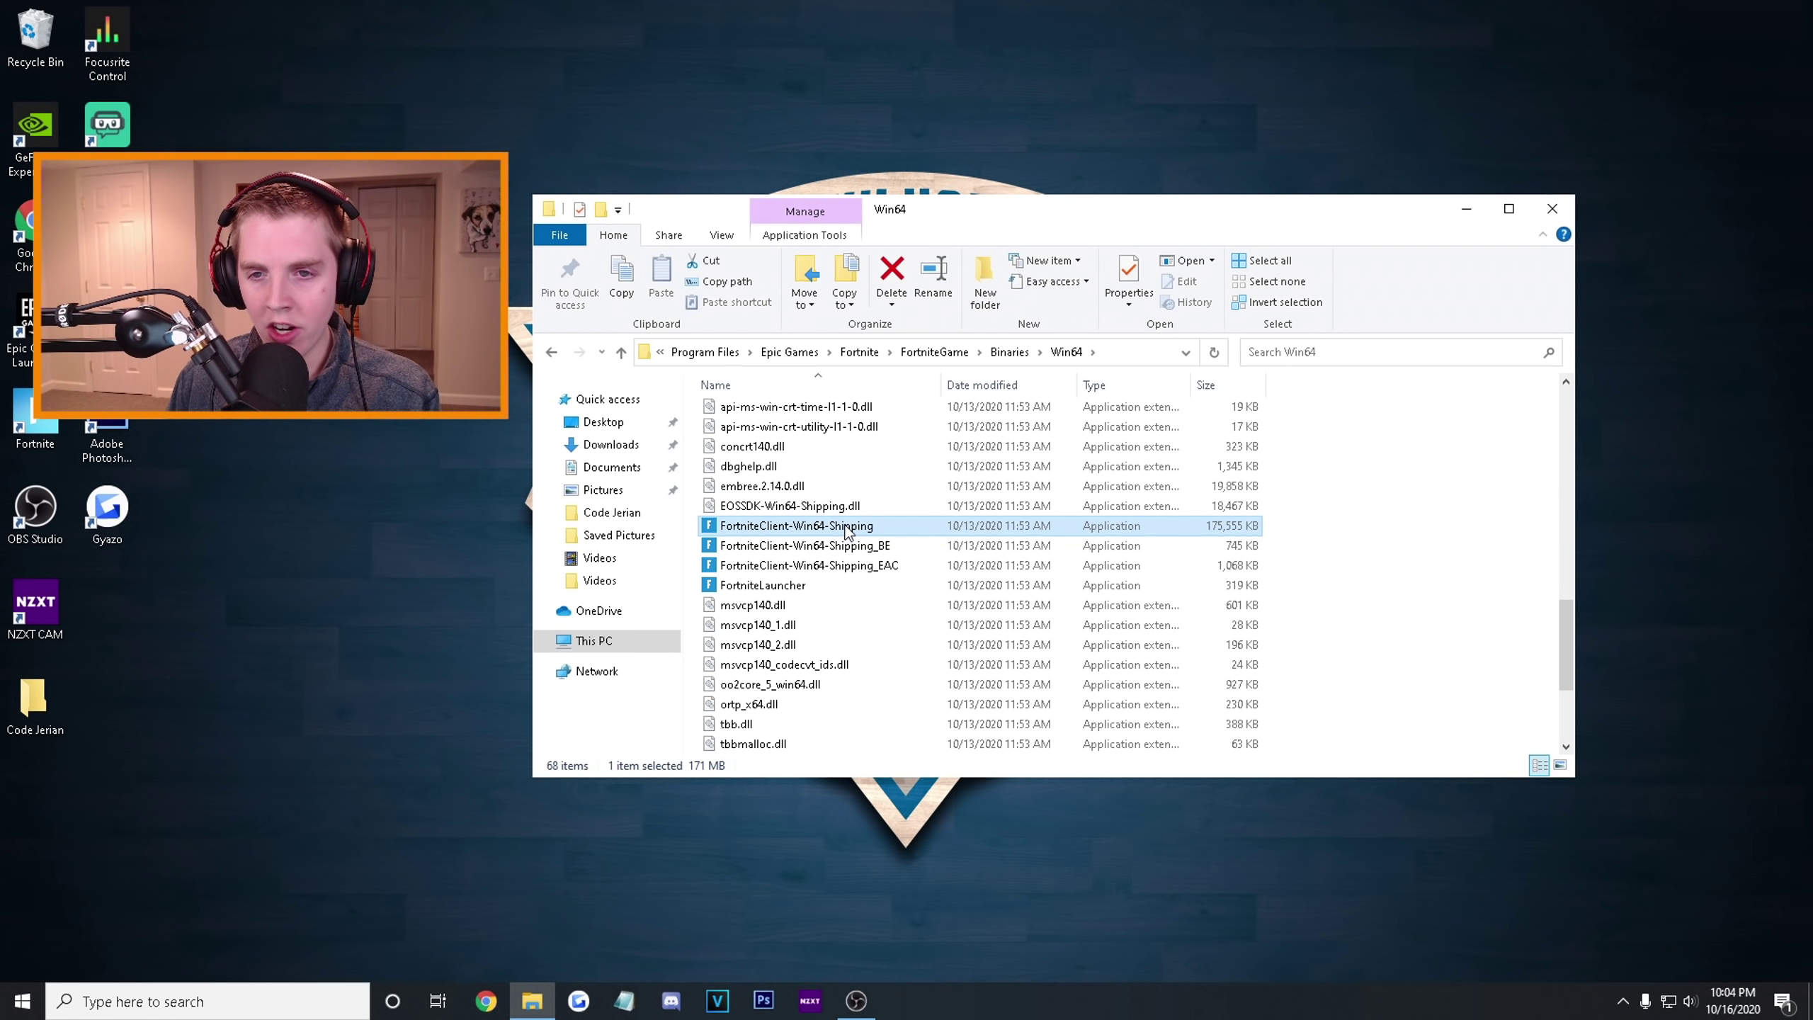
{"action": "right_click", "coordinate": [848, 531]}
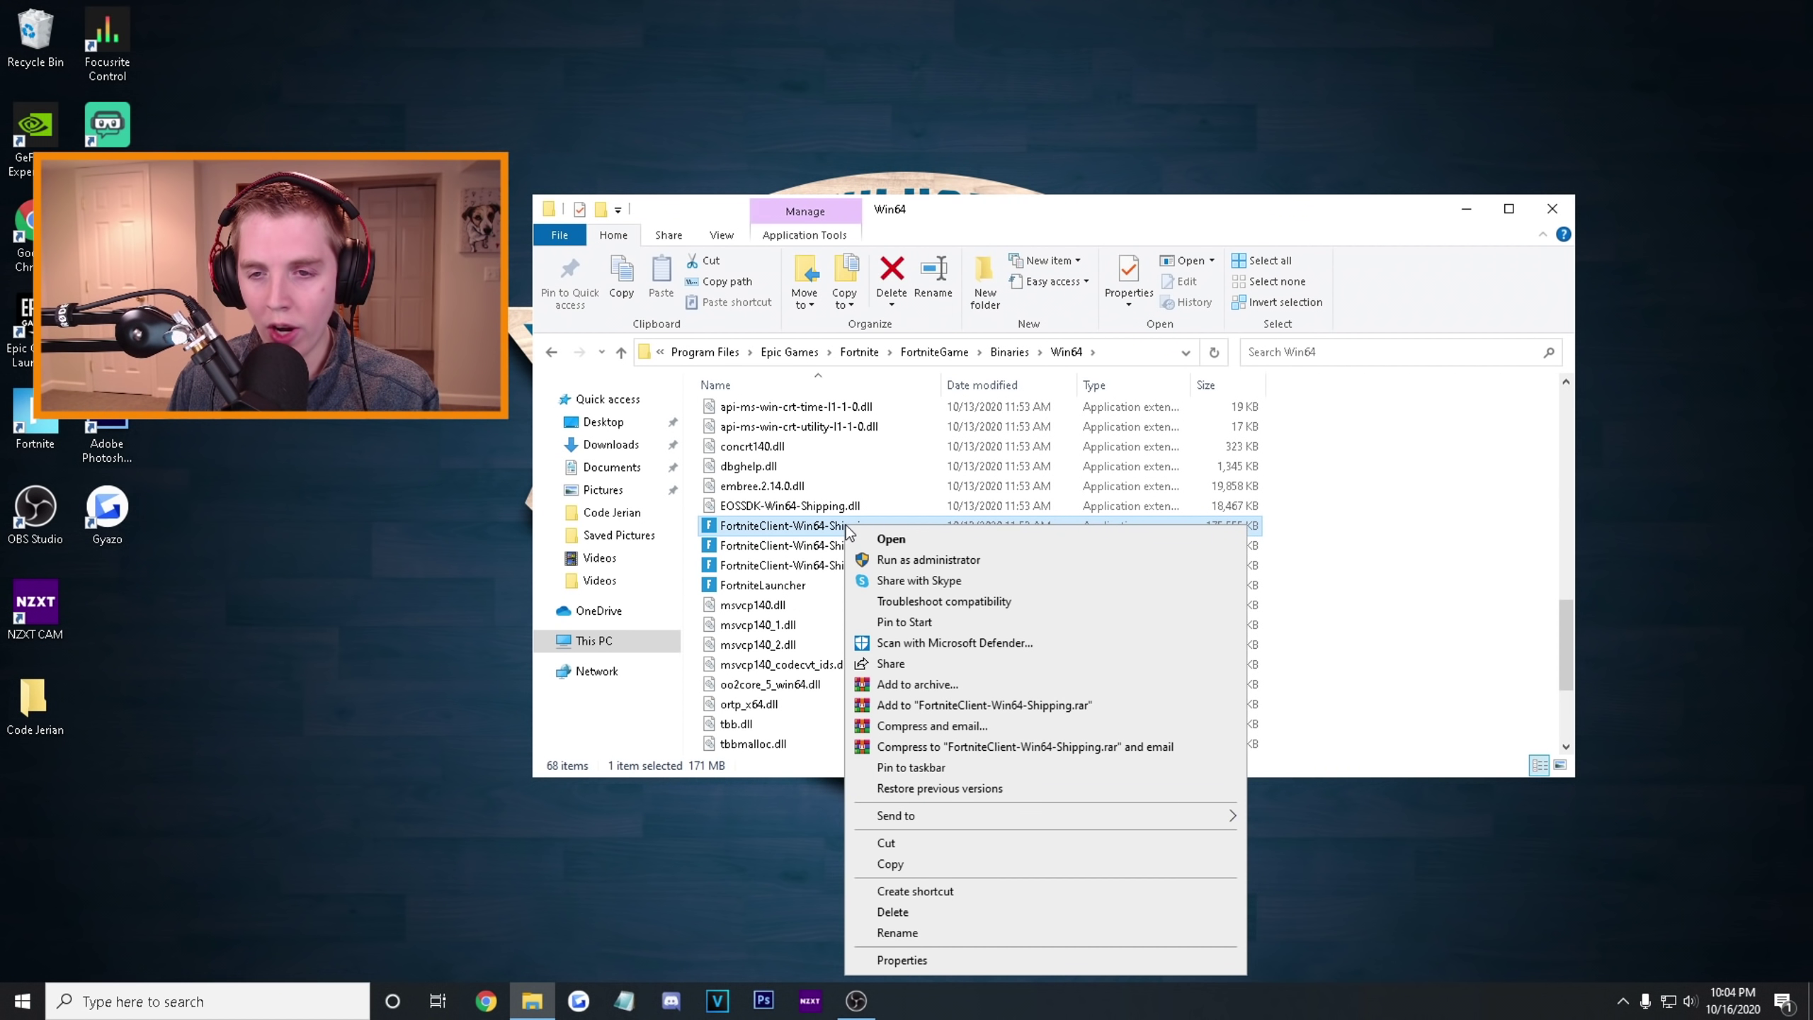
{"action": "left_click", "coordinate": [901, 959]}
{"action": "left_click", "coordinate": [939, 307]}
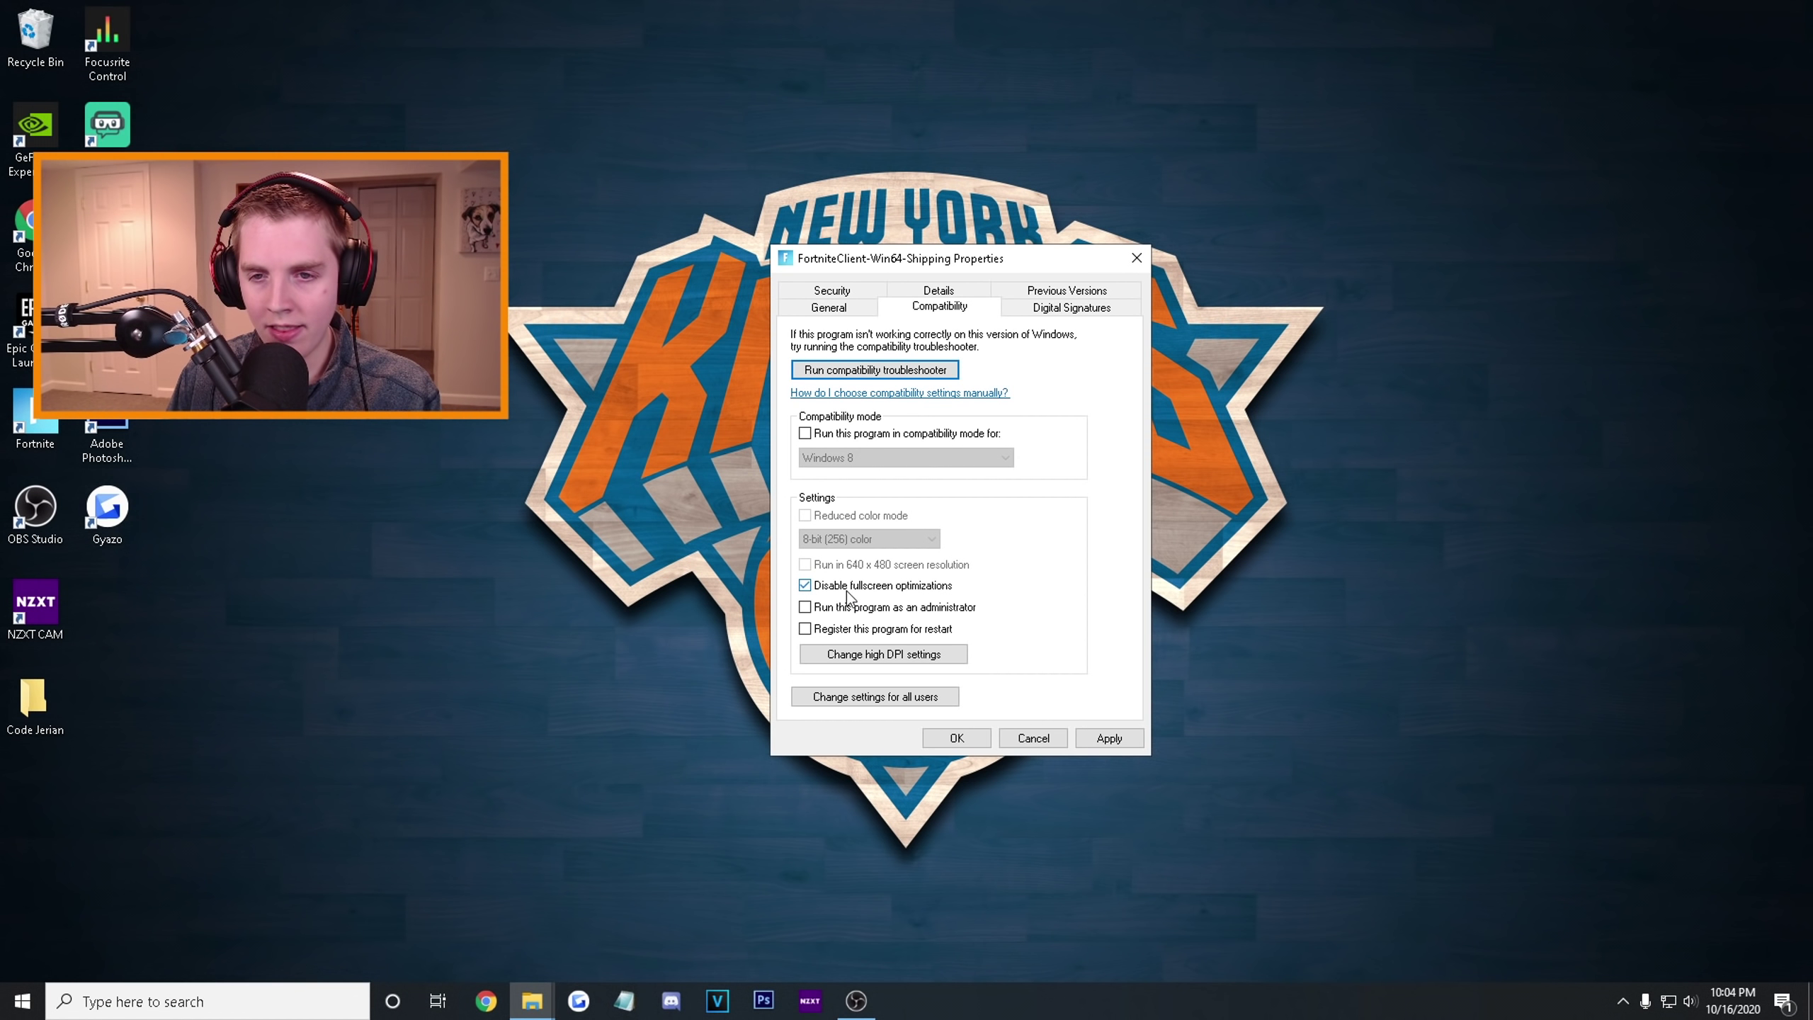
{"action": "left_click", "coordinate": [1103, 737]}
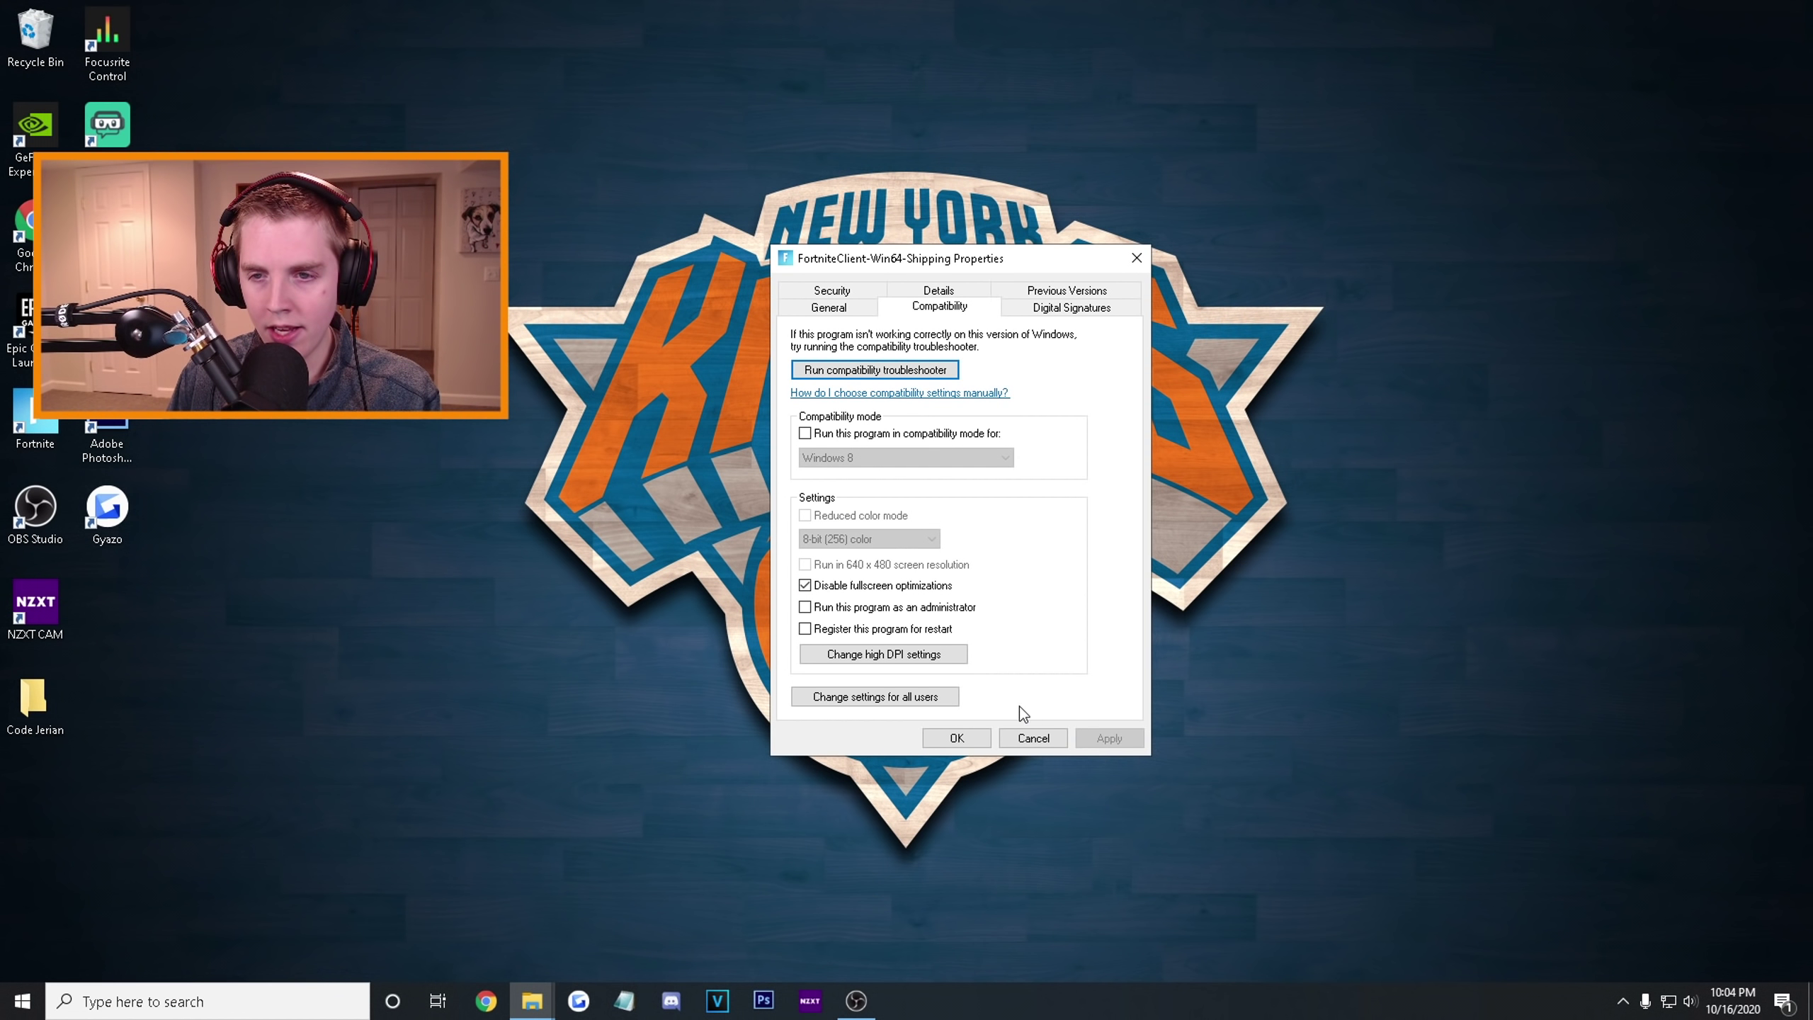
{"action": "key", "text": "Return"}
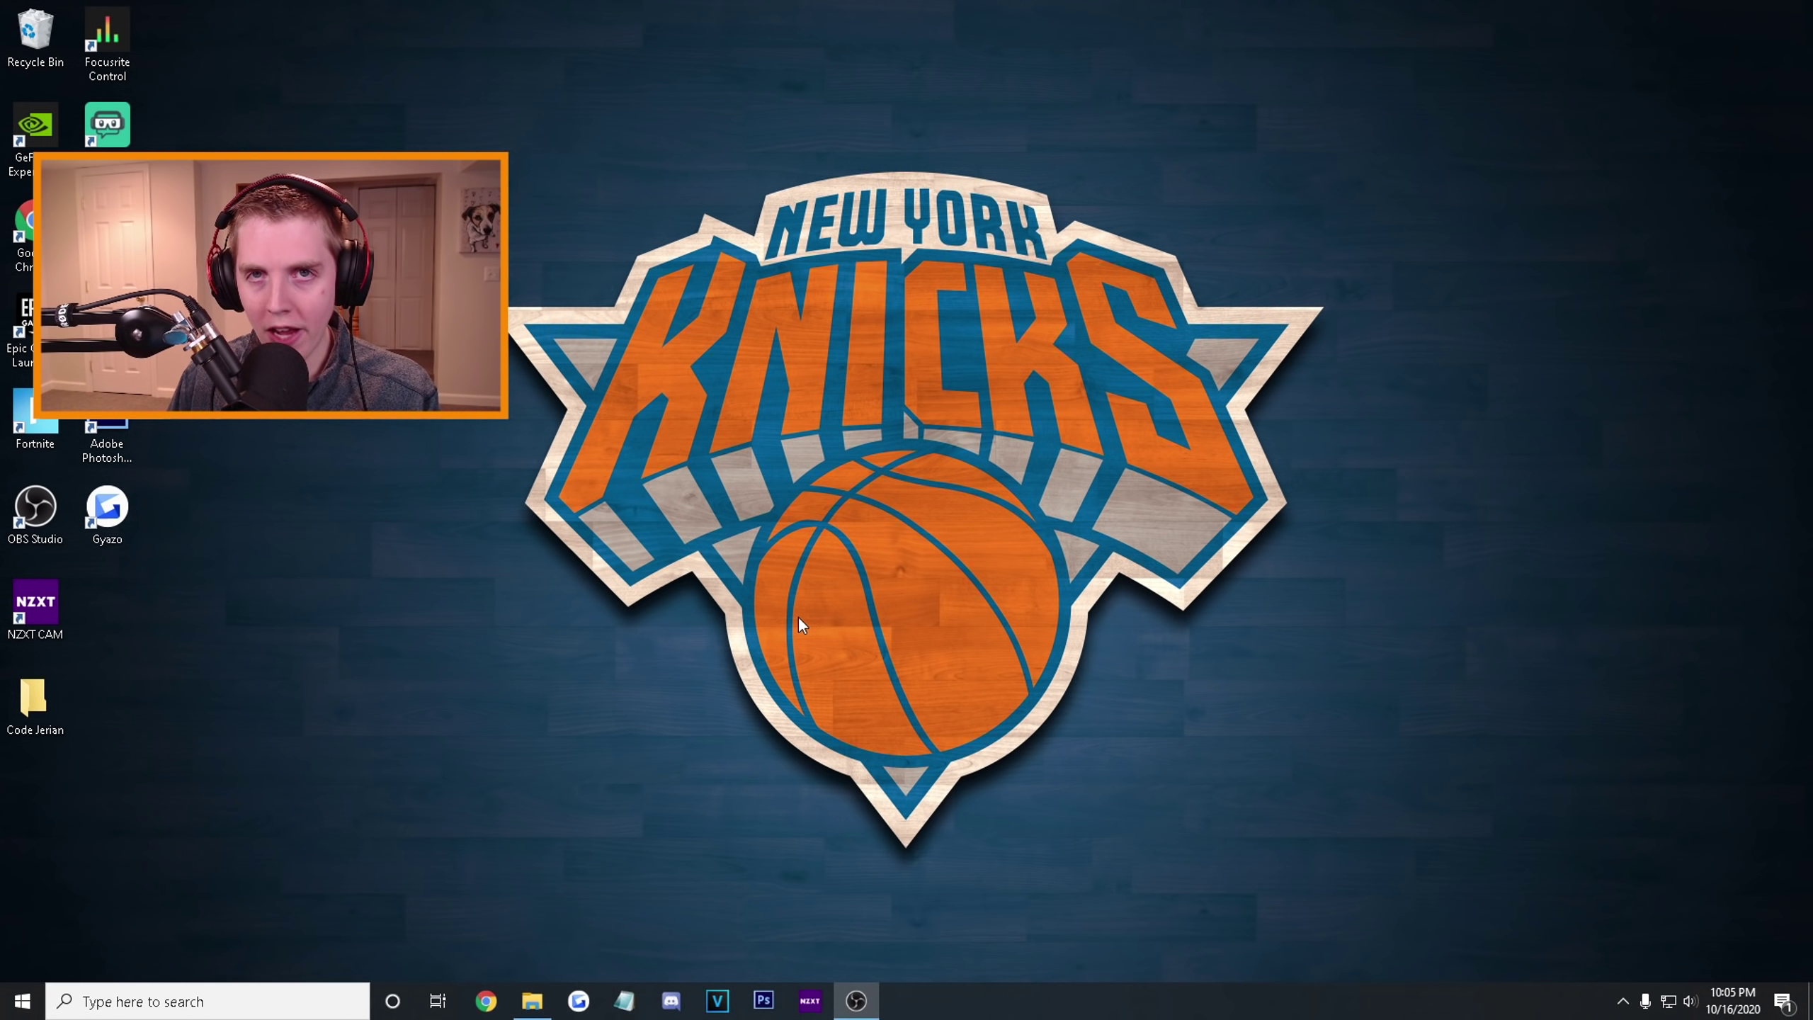
Launch NVIDIA Control Panel from the desktop menu and choose 'Use the advanced 3D image settings'.
{"action": "right_click", "coordinate": [973, 352]}
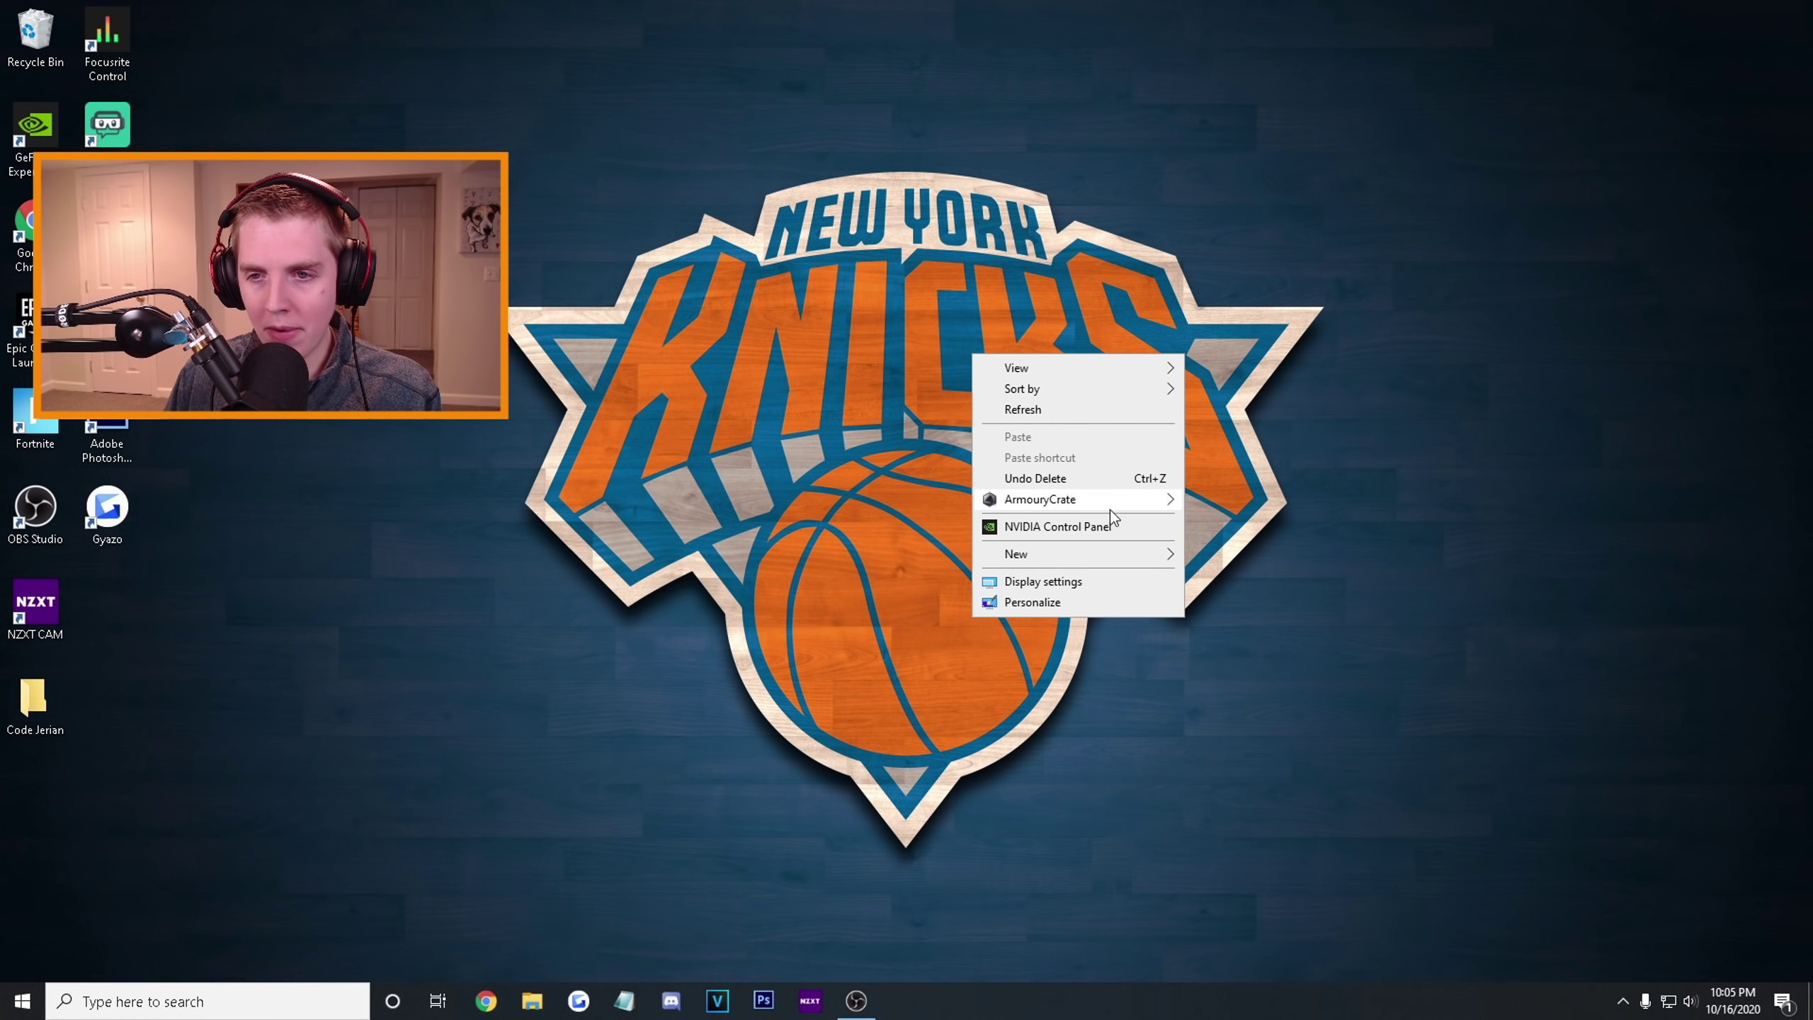
{"action": "left_click", "coordinate": [1055, 527]}
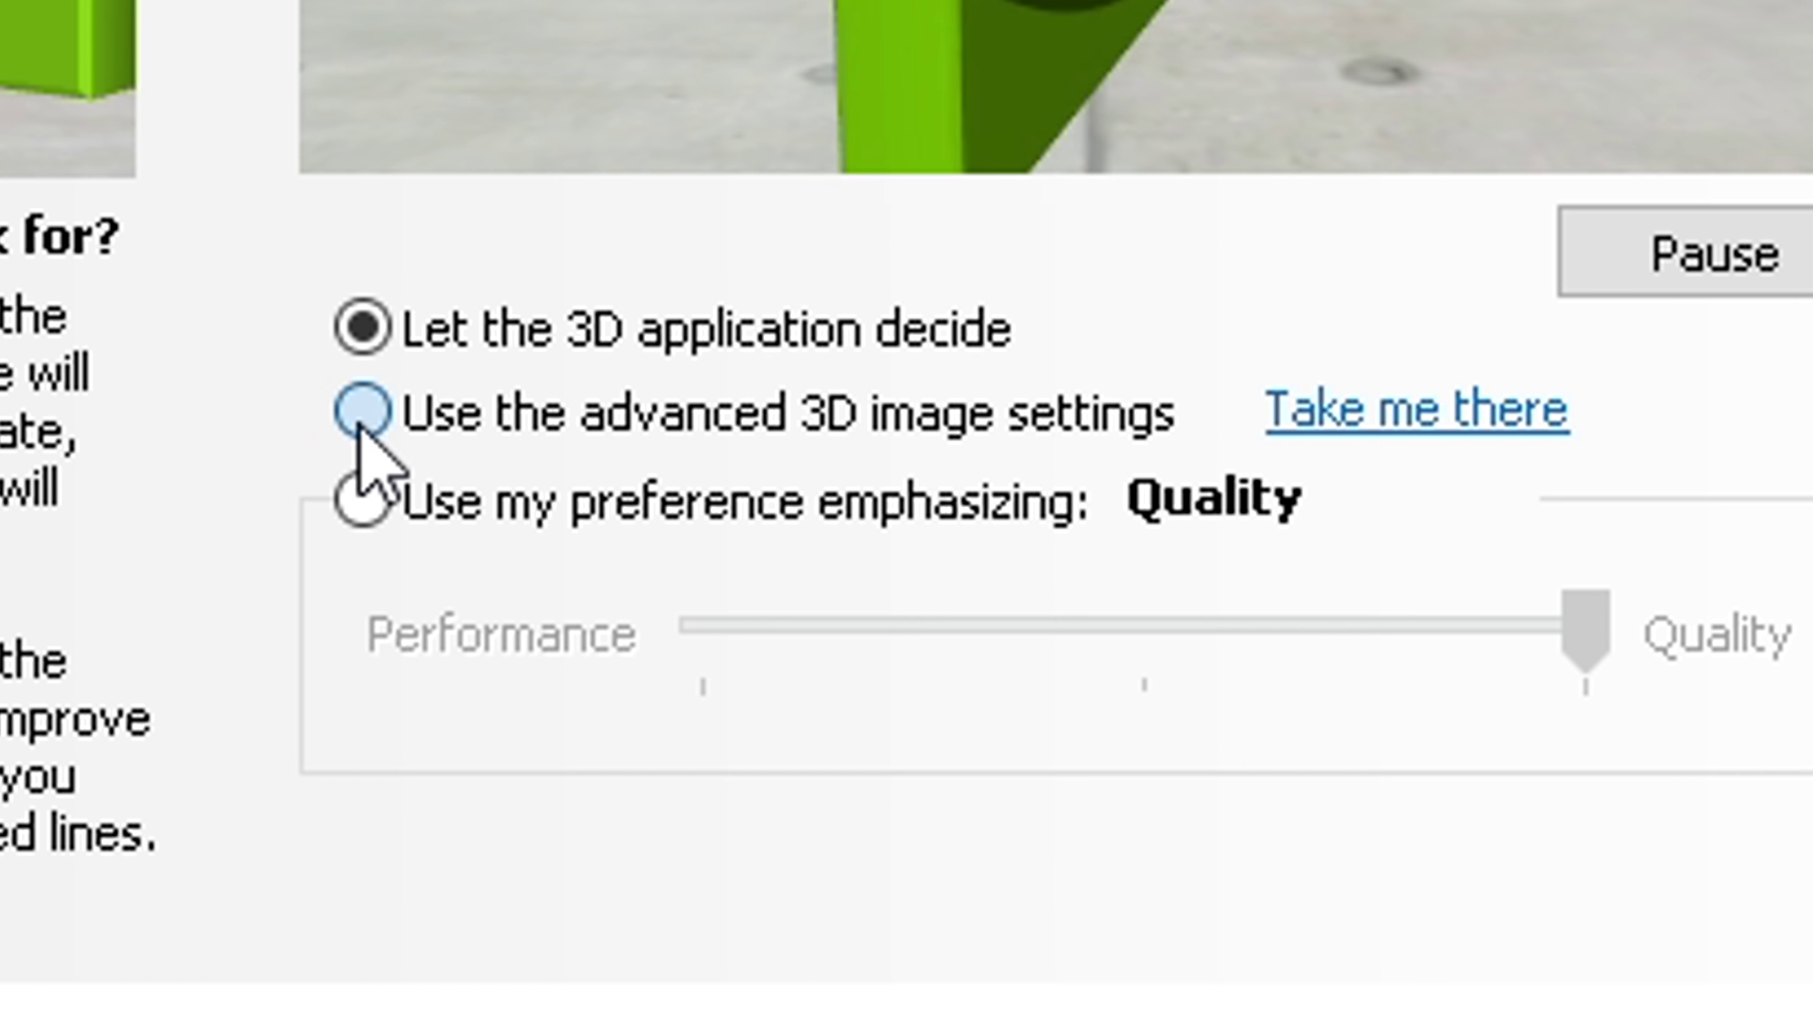
{"action": "left_click", "coordinate": [1038, 529]}
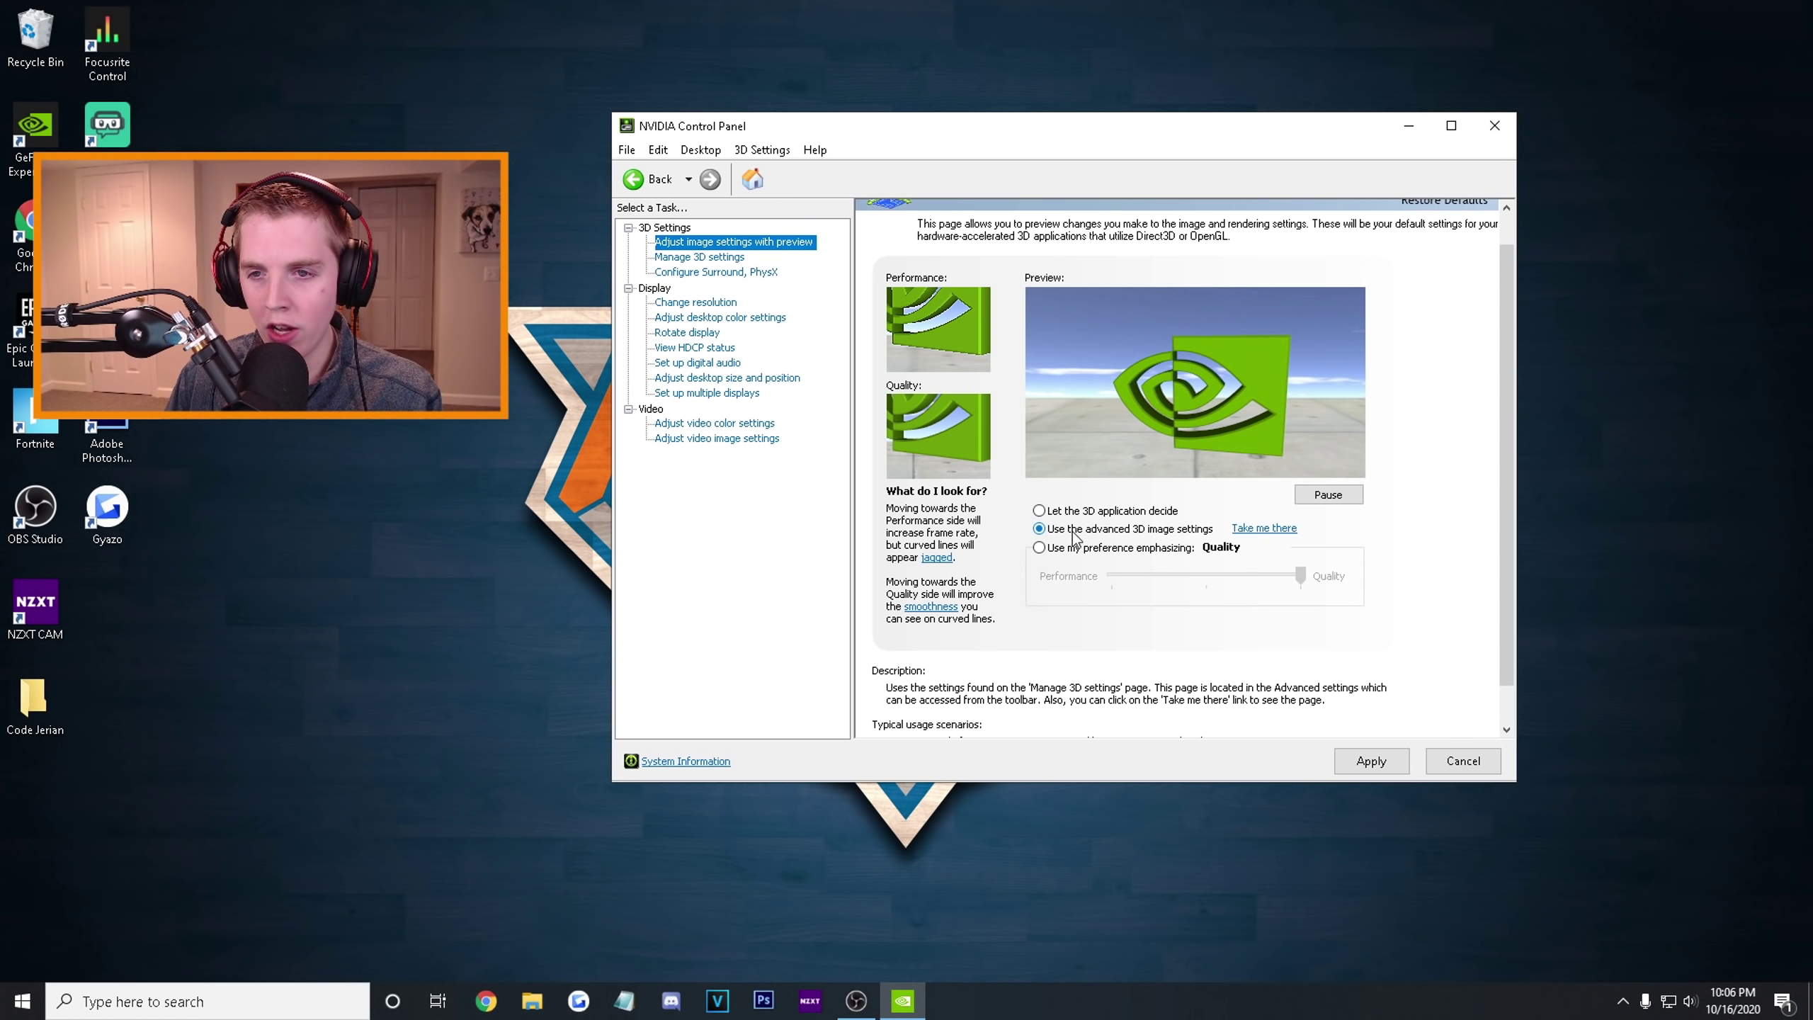
In Manage 3D settings, turn Anisotropic filtering, Antialiasing gamma correction and Antialiasing mode Off.
{"action": "left_click", "coordinate": [1264, 529]}
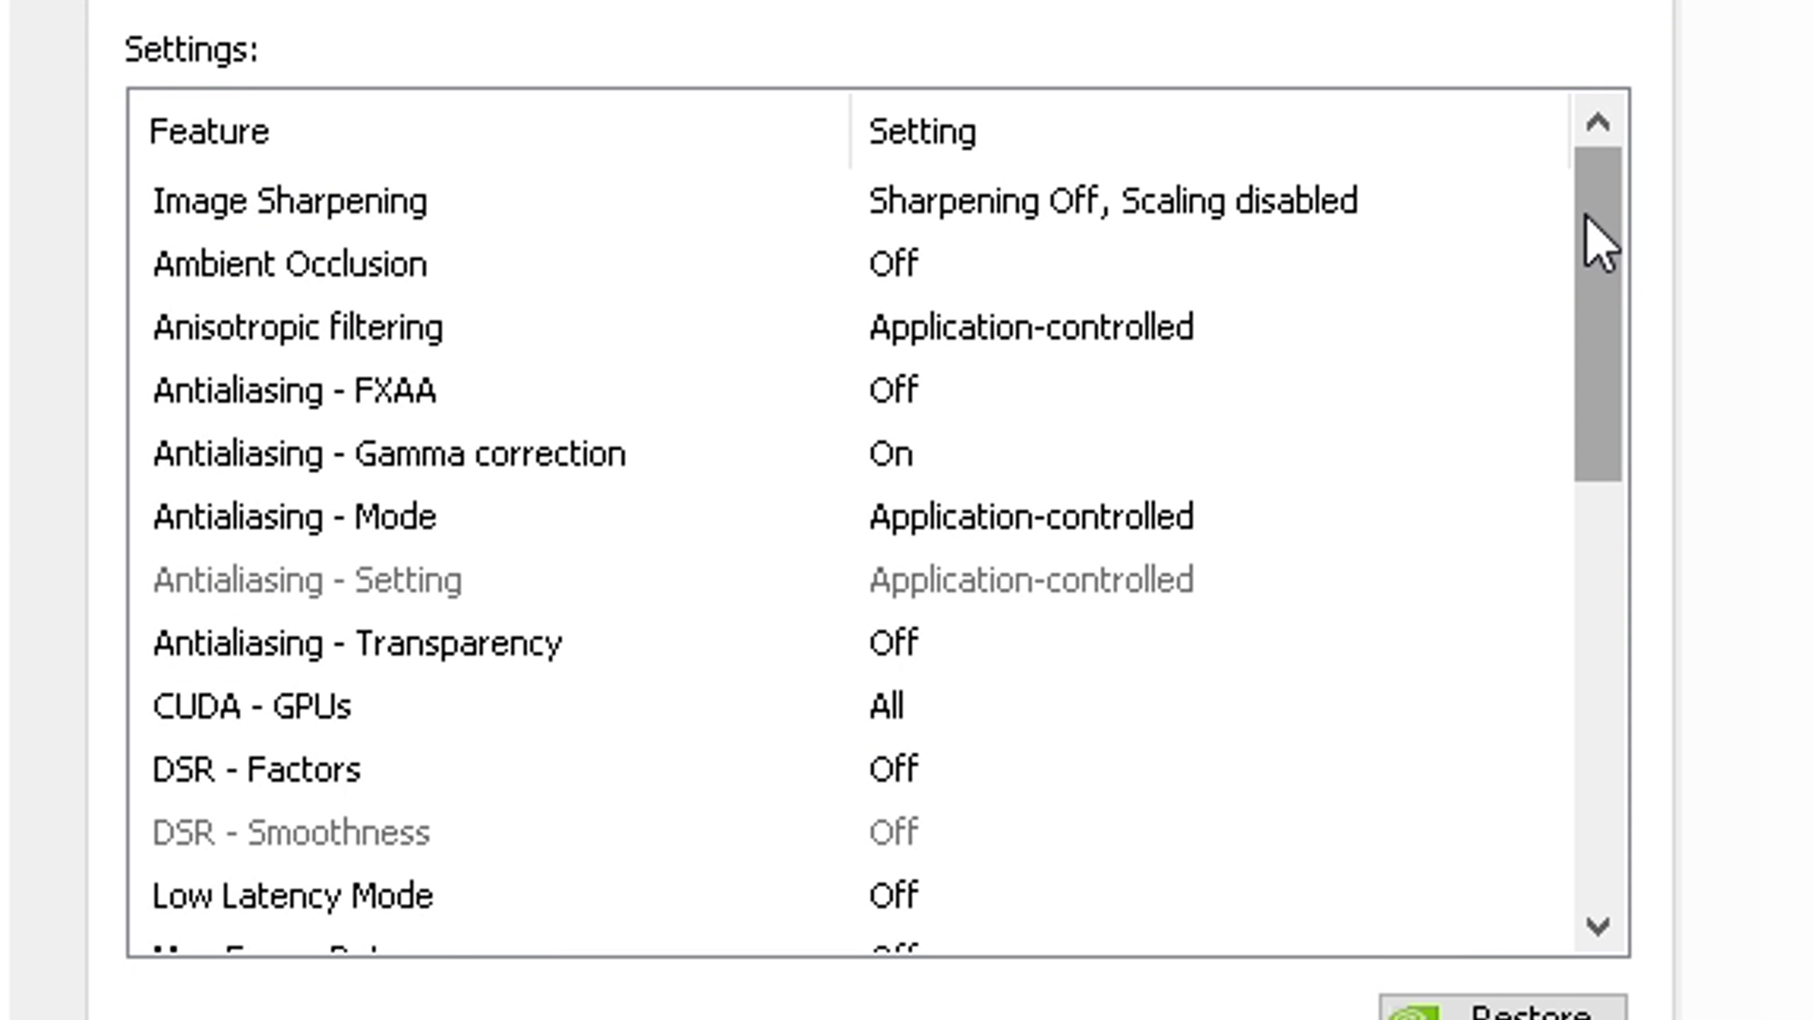
{"action": "scroll", "coordinate": [1342, 428], "scroll_direction": "down", "scroll_amount": 2}
{"action": "left_click_drag", "start_coordinate": [1615, 385], "coordinate": [1611, 761]}
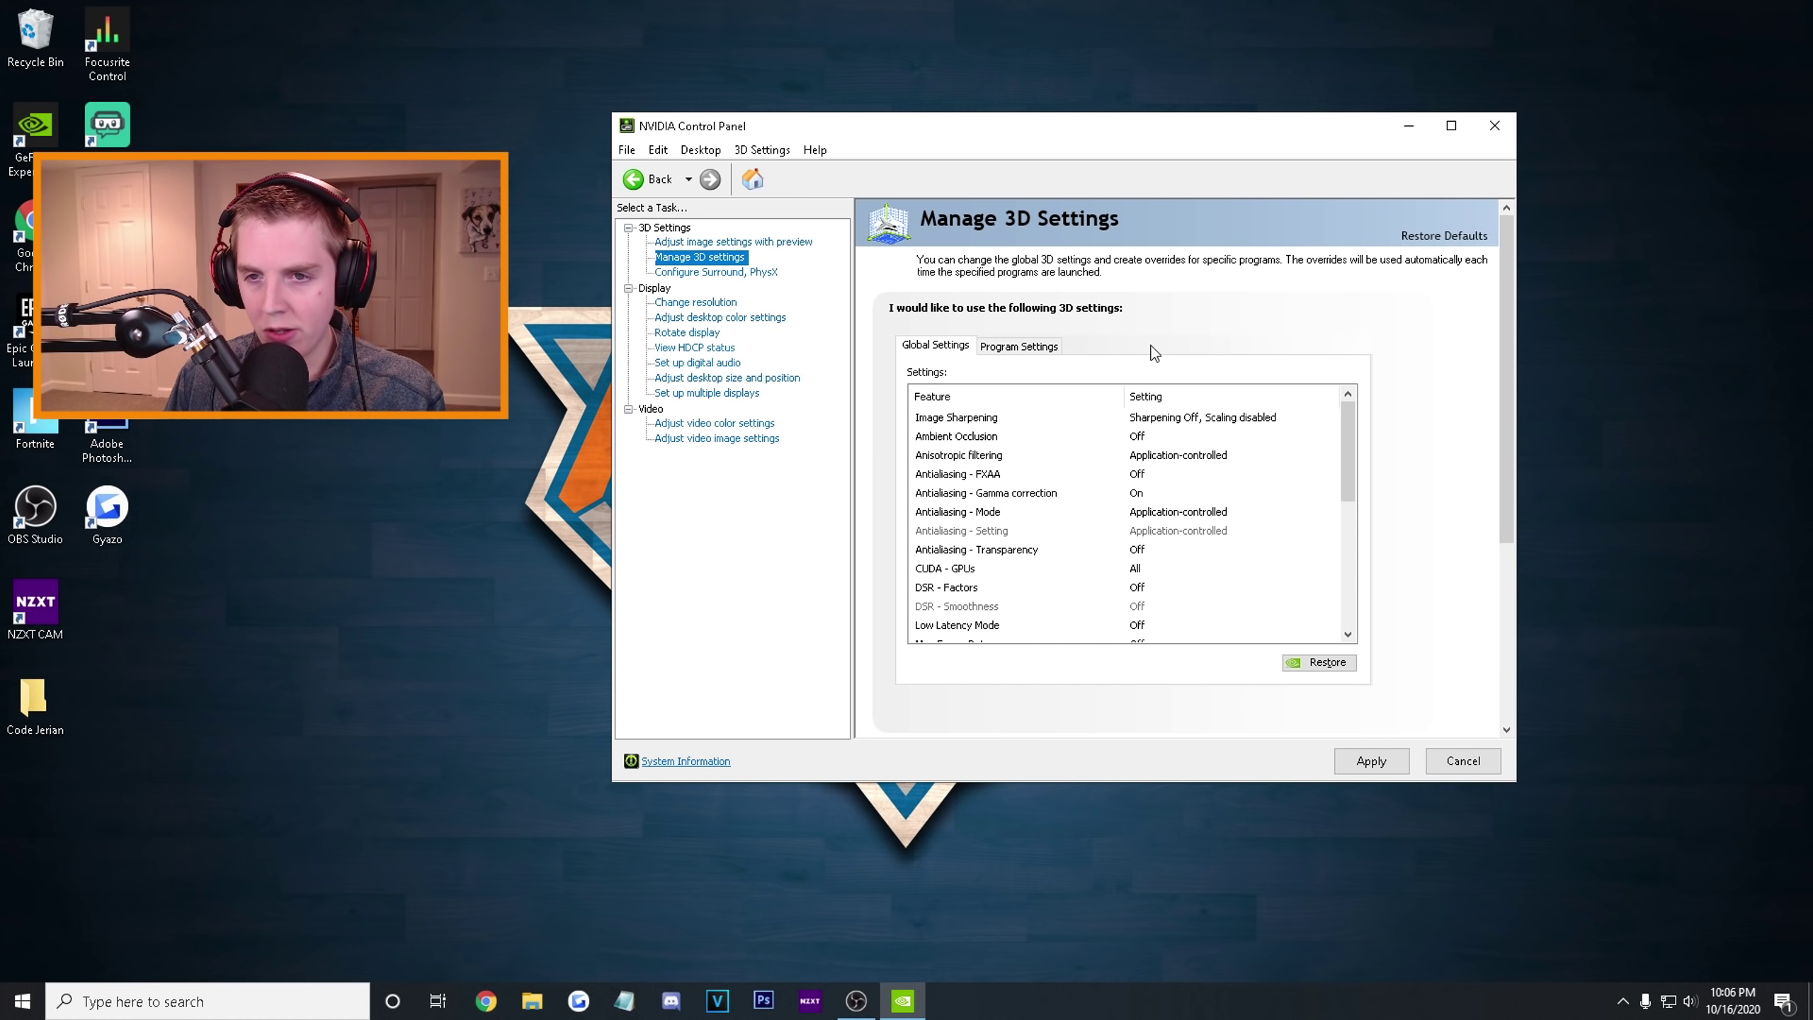
{"action": "left_click", "coordinate": [1156, 418]}
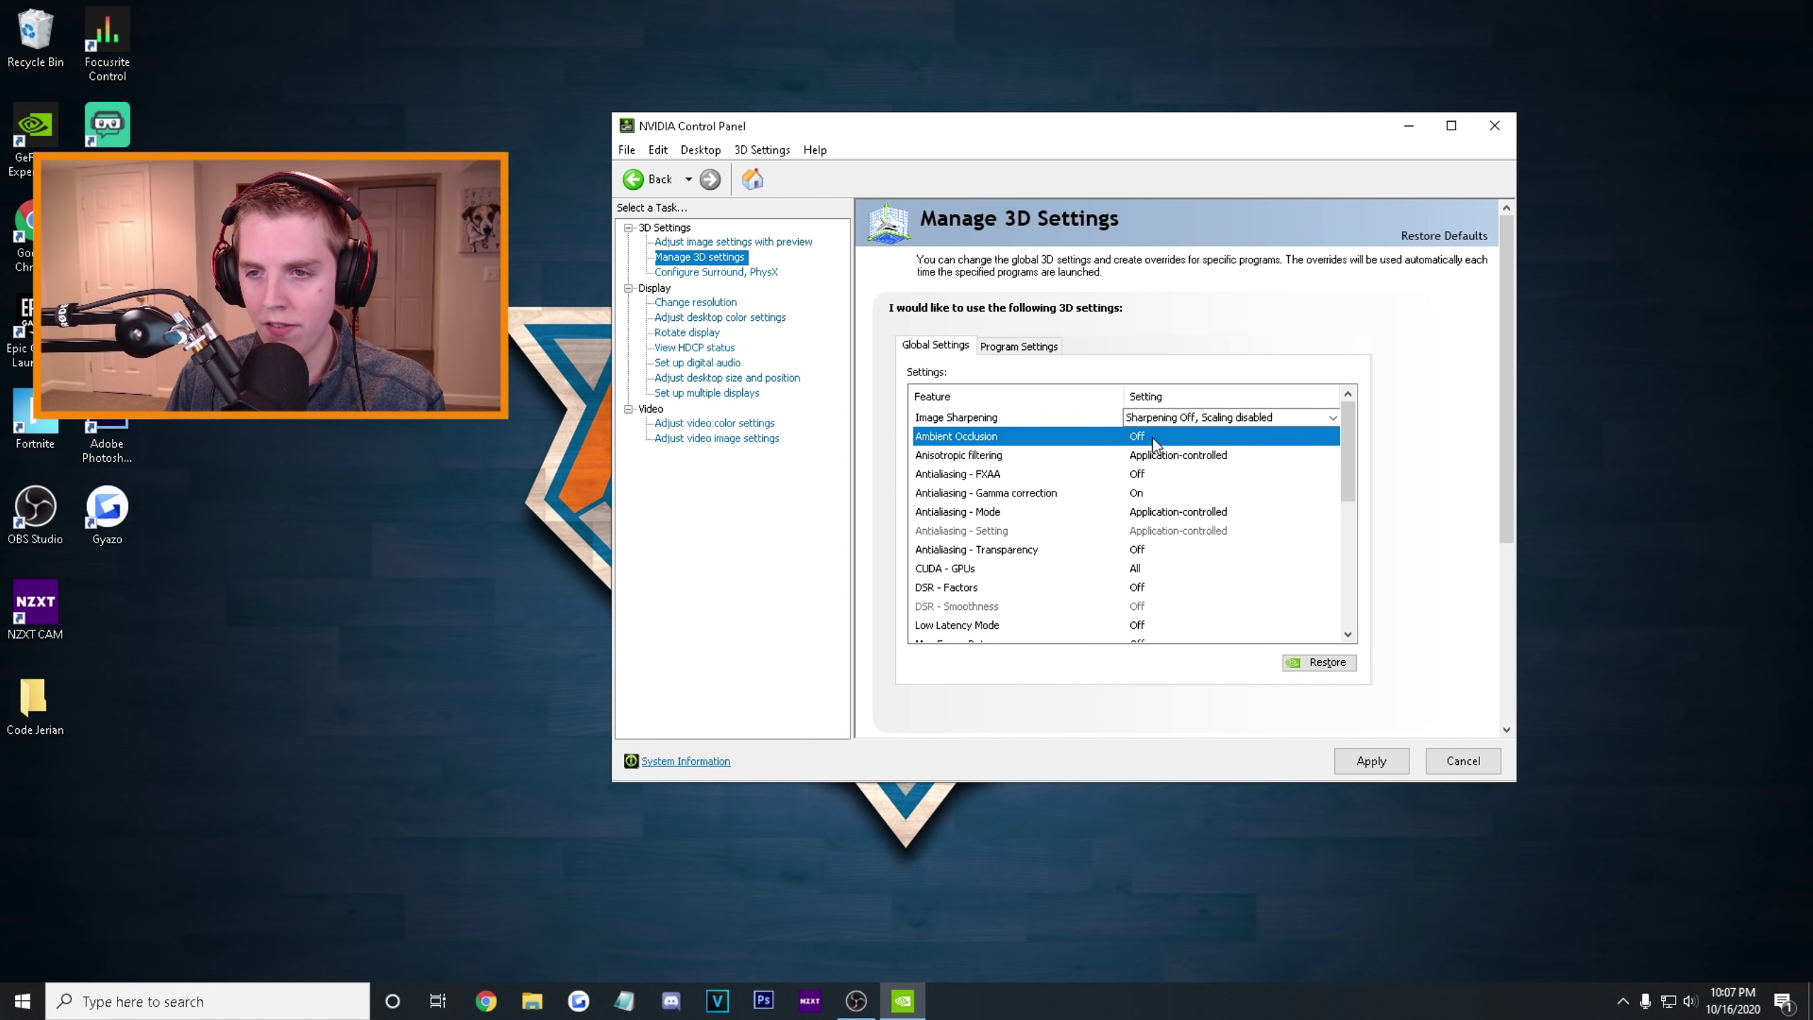
{"action": "left_click", "coordinate": [1009, 457]}
{"action": "left_click", "coordinate": [1174, 455]}
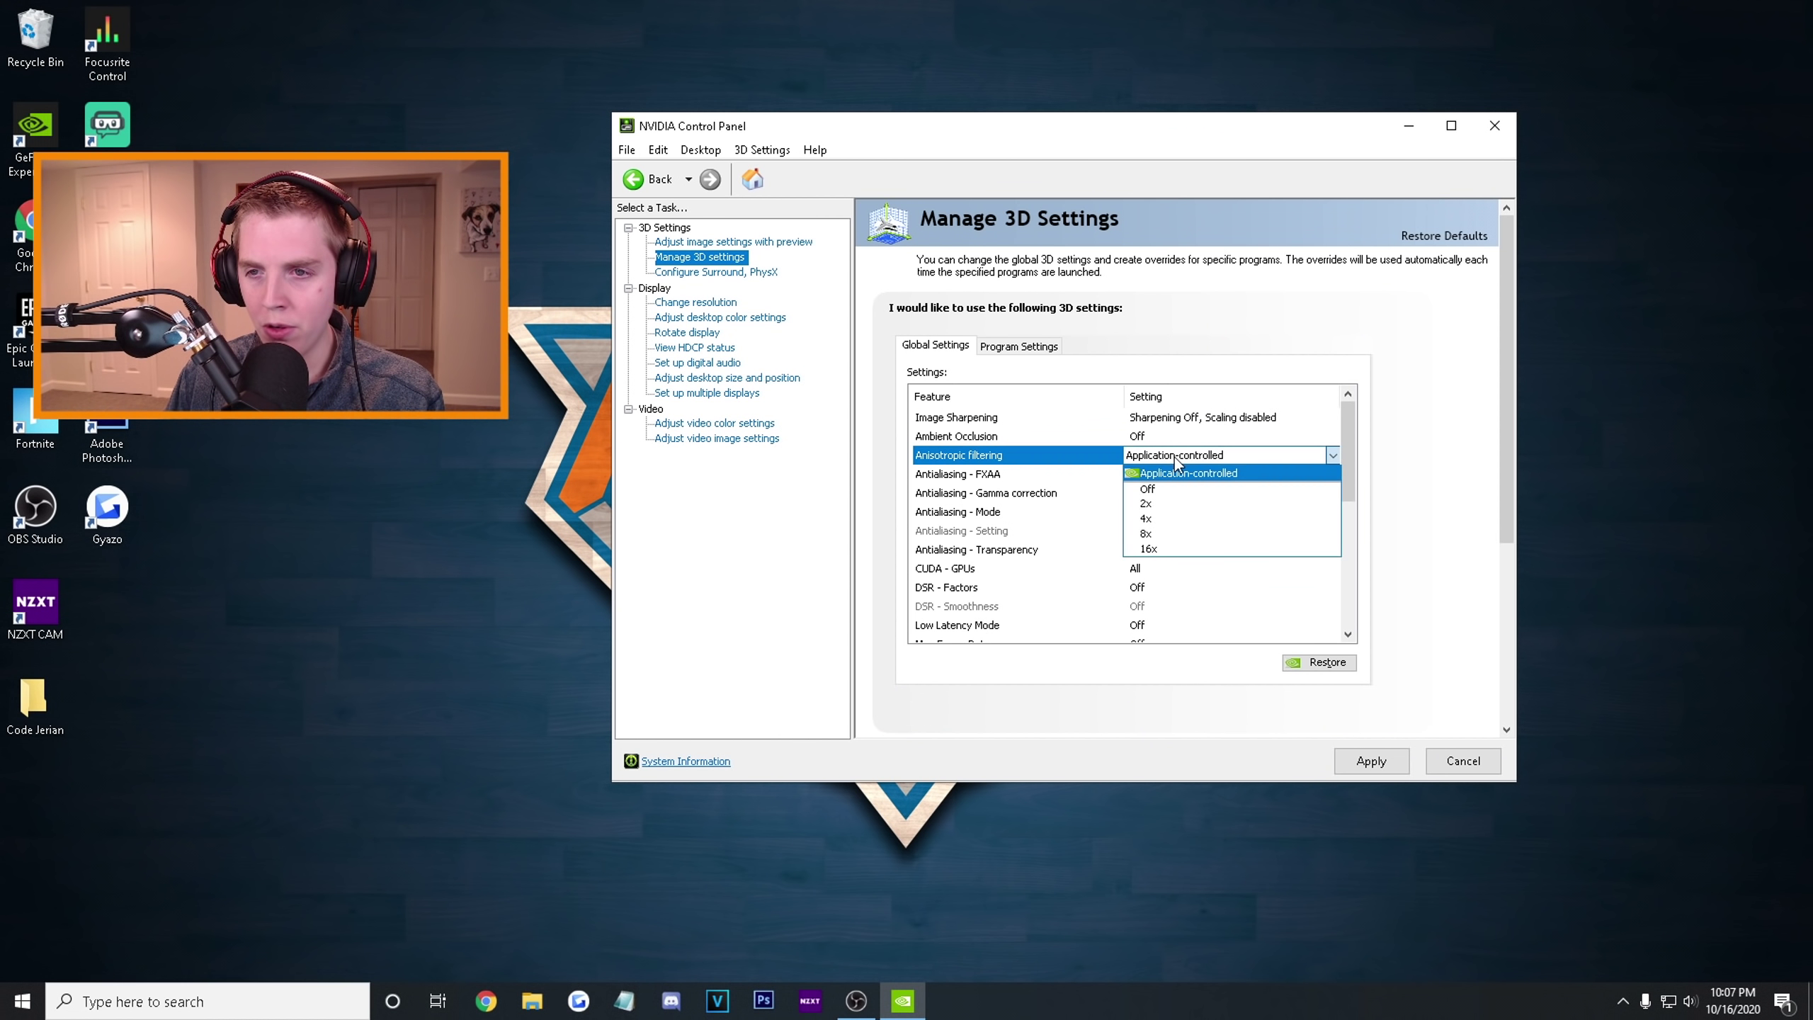
{"action": "left_click", "coordinate": [1163, 493]}
{"action": "left_click", "coordinate": [1038, 480]}
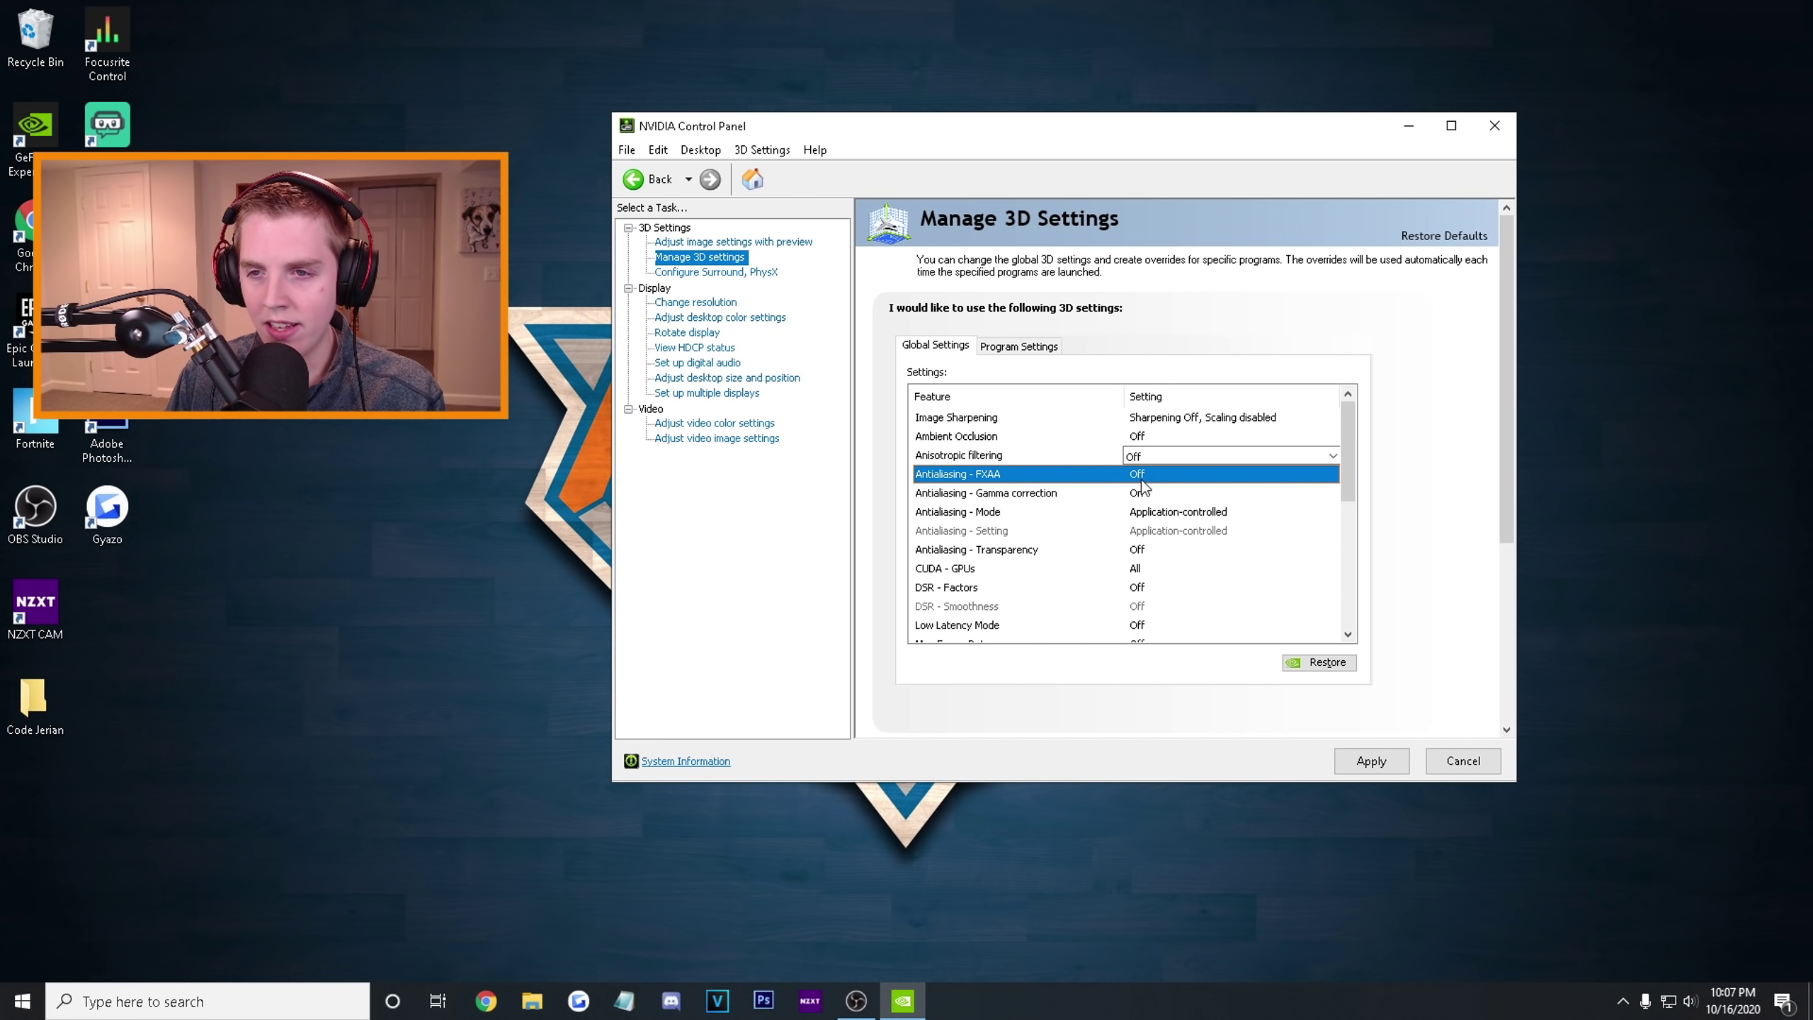
{"action": "left_click", "coordinate": [1025, 498]}
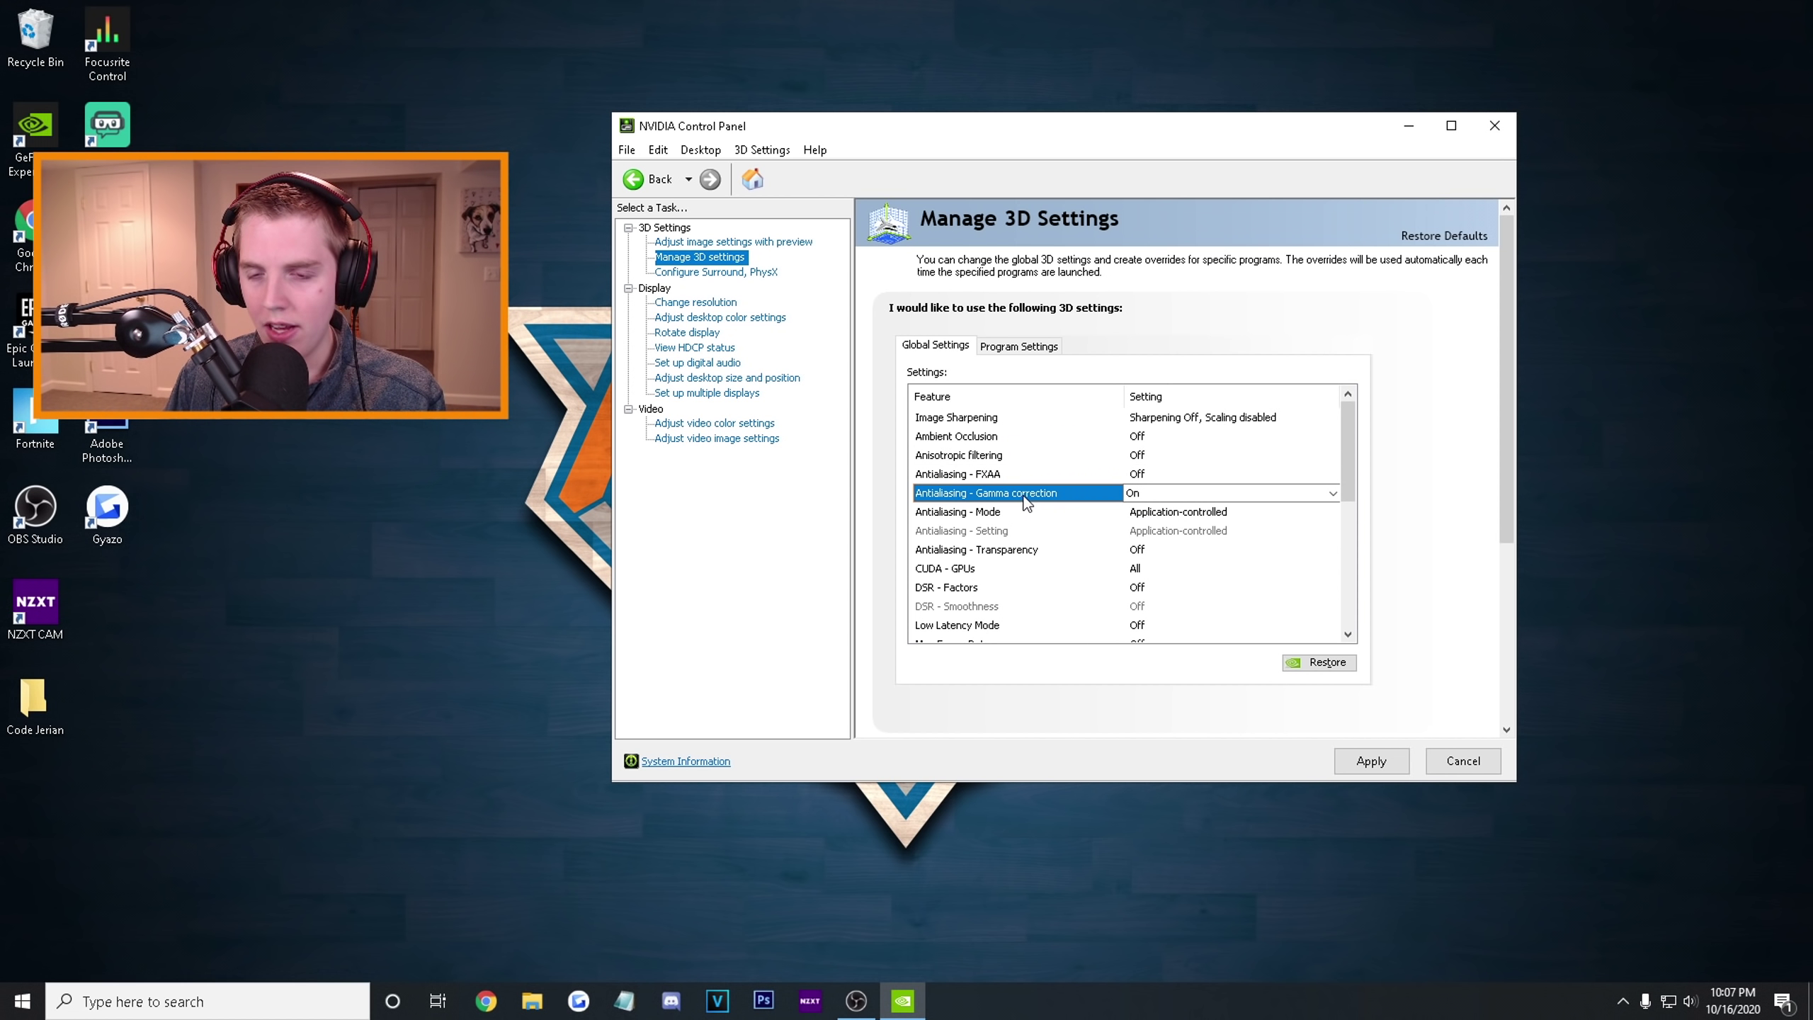
{"action": "left_click", "coordinate": [1149, 493]}
{"action": "left_click", "coordinate": [1153, 515]}
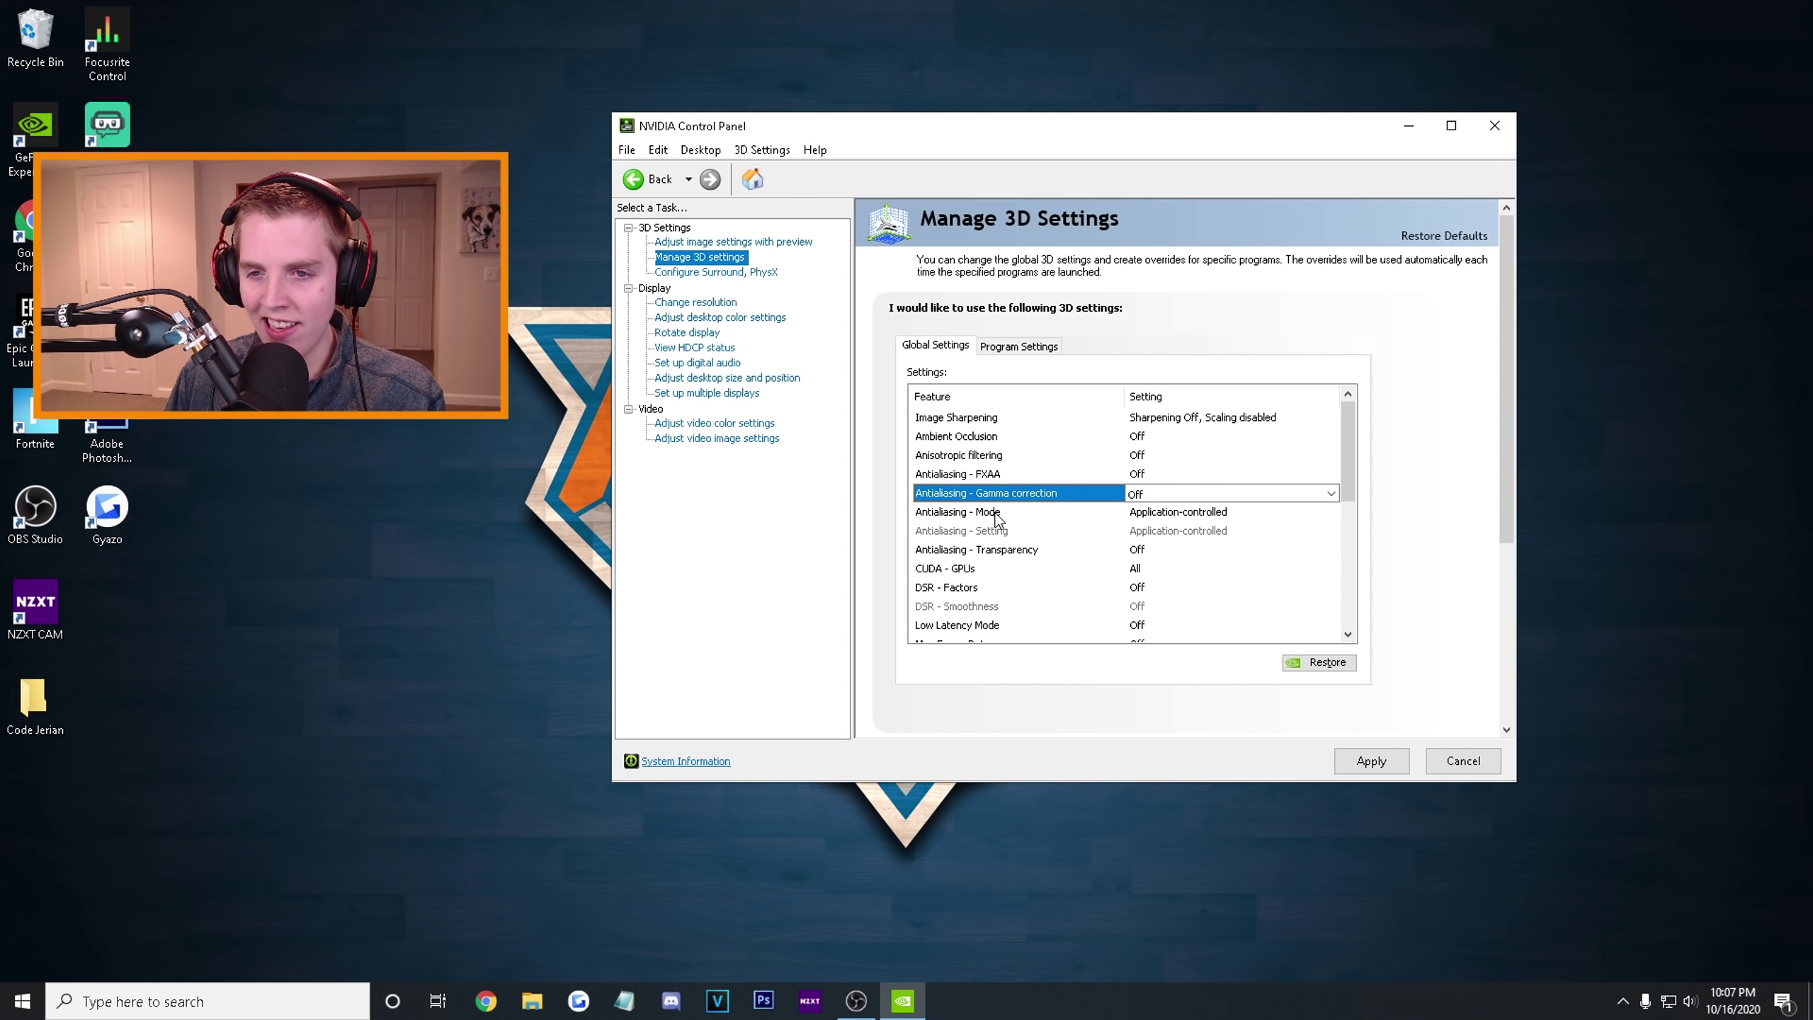
{"action": "left_click", "coordinate": [1135, 512]}
Keep Low Latency Mode and MFAA Off and set OpenGL rendering GPU to GeForce RTX 3090.
{"action": "scroll", "coordinate": [972, 499], "scroll_direction": "down", "scroll_amount": 2}
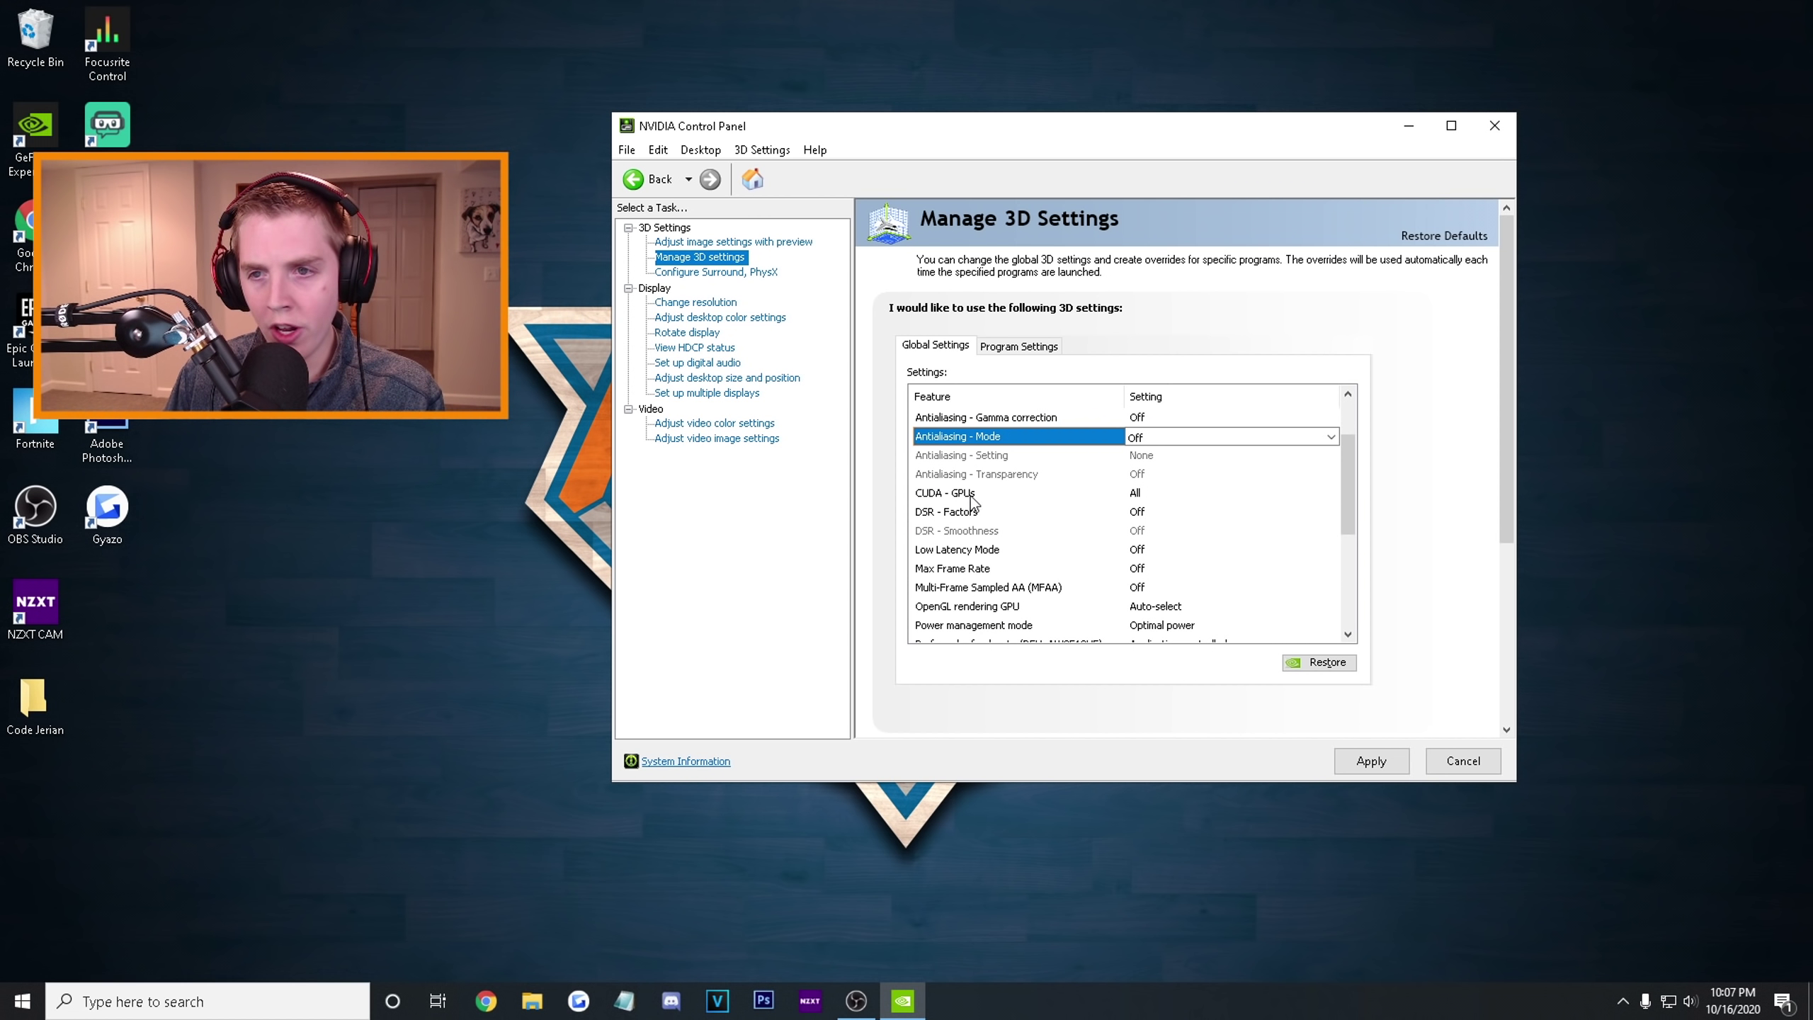
{"action": "left_click", "coordinate": [1148, 497]}
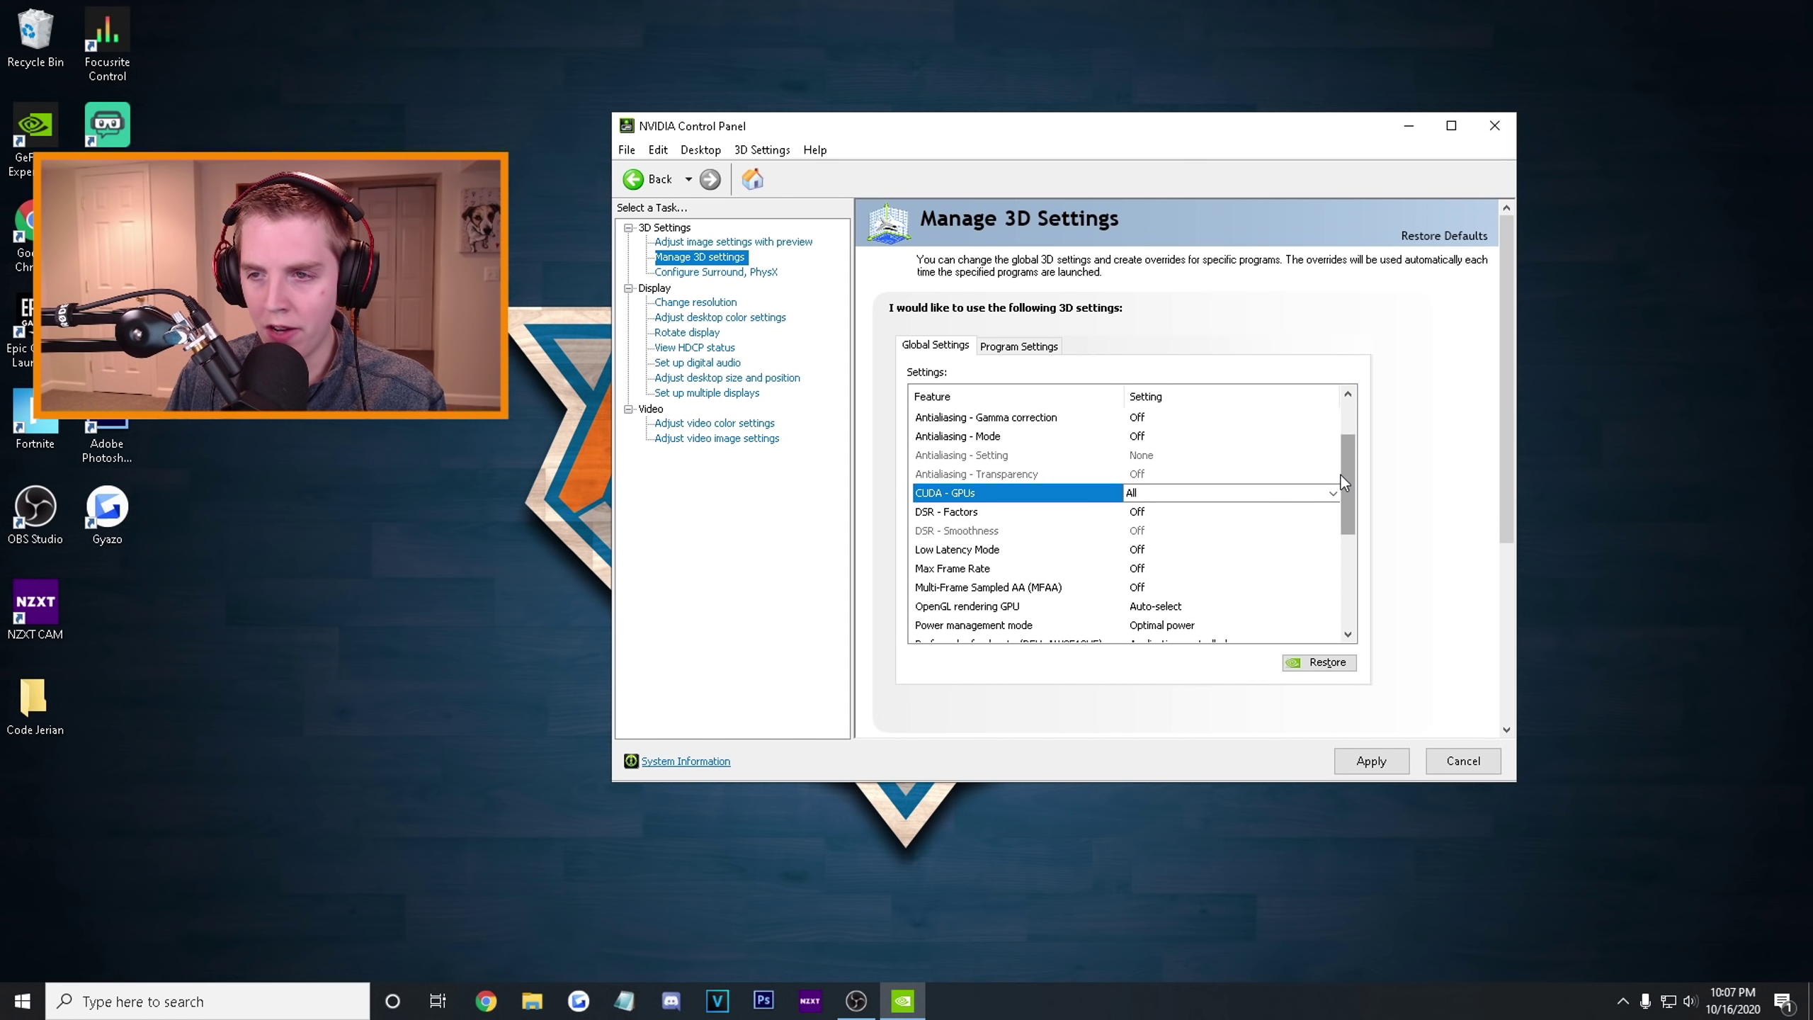
{"action": "scroll", "coordinate": [1343, 481], "scroll_direction": "down", "scroll_amount": 1}
{"action": "left_click", "coordinate": [1151, 494]}
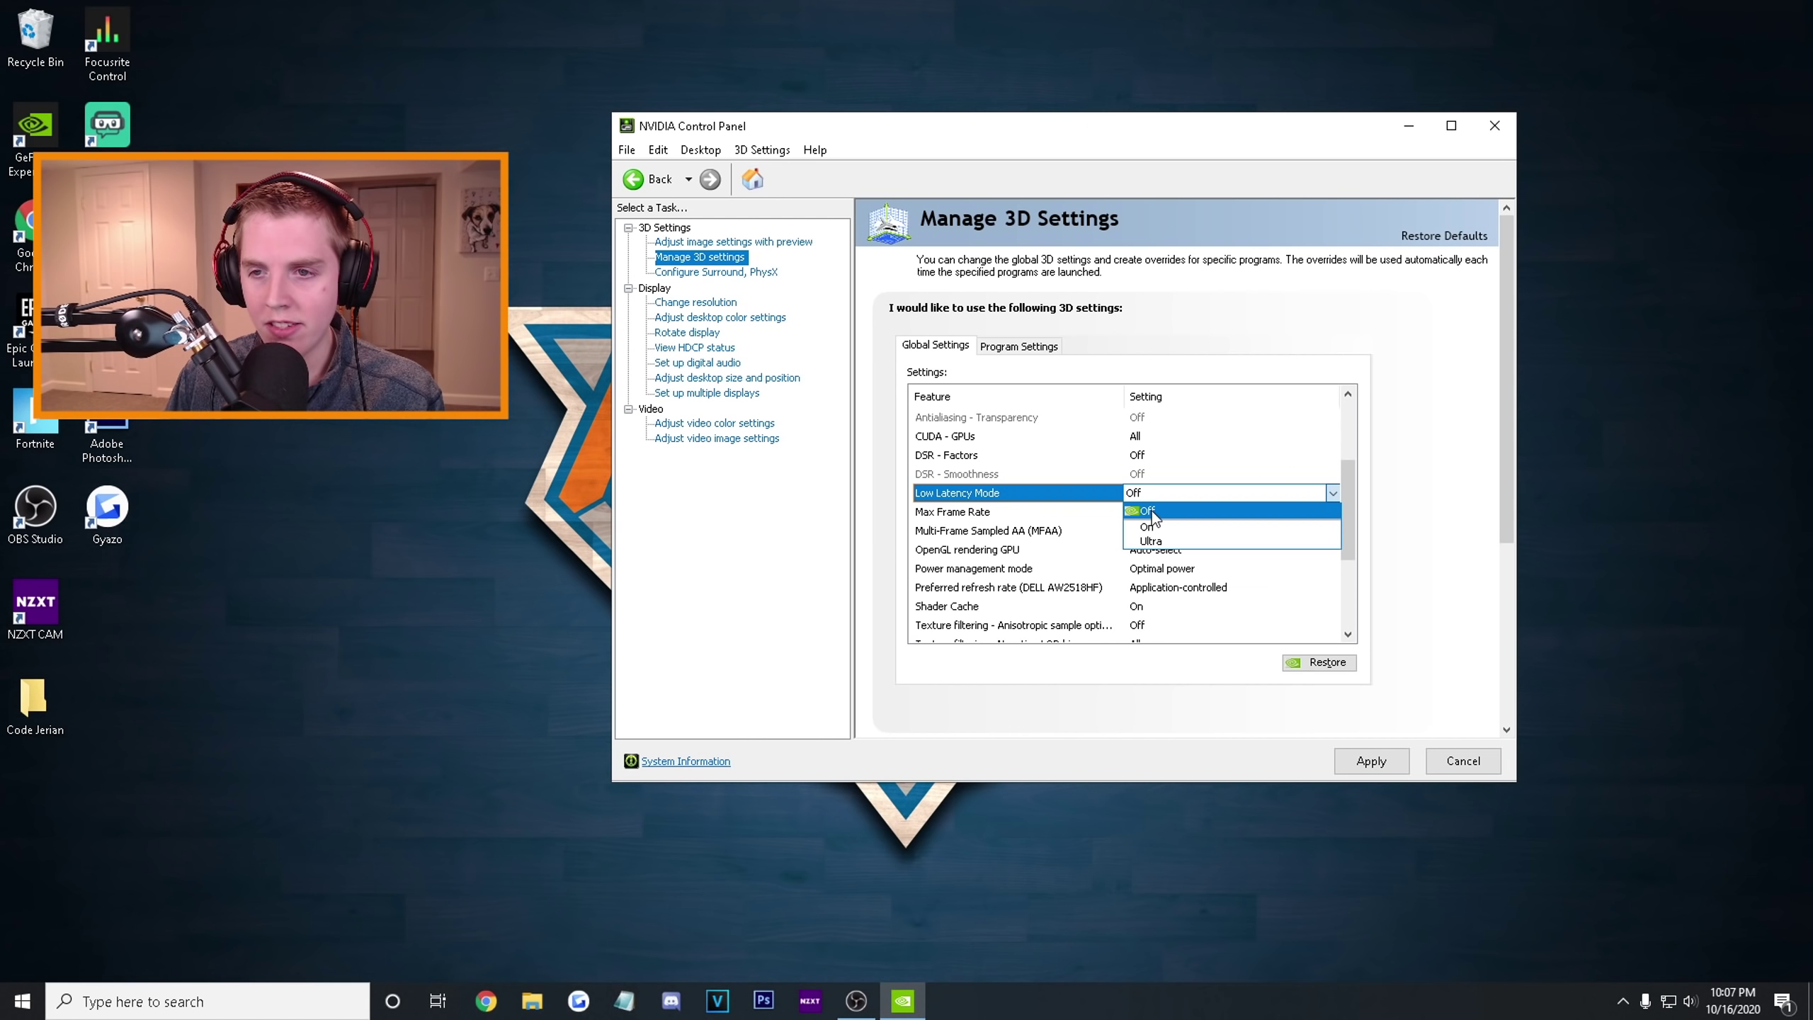
{"action": "left_click", "coordinate": [1150, 513]}
{"action": "left_click", "coordinate": [1027, 508]}
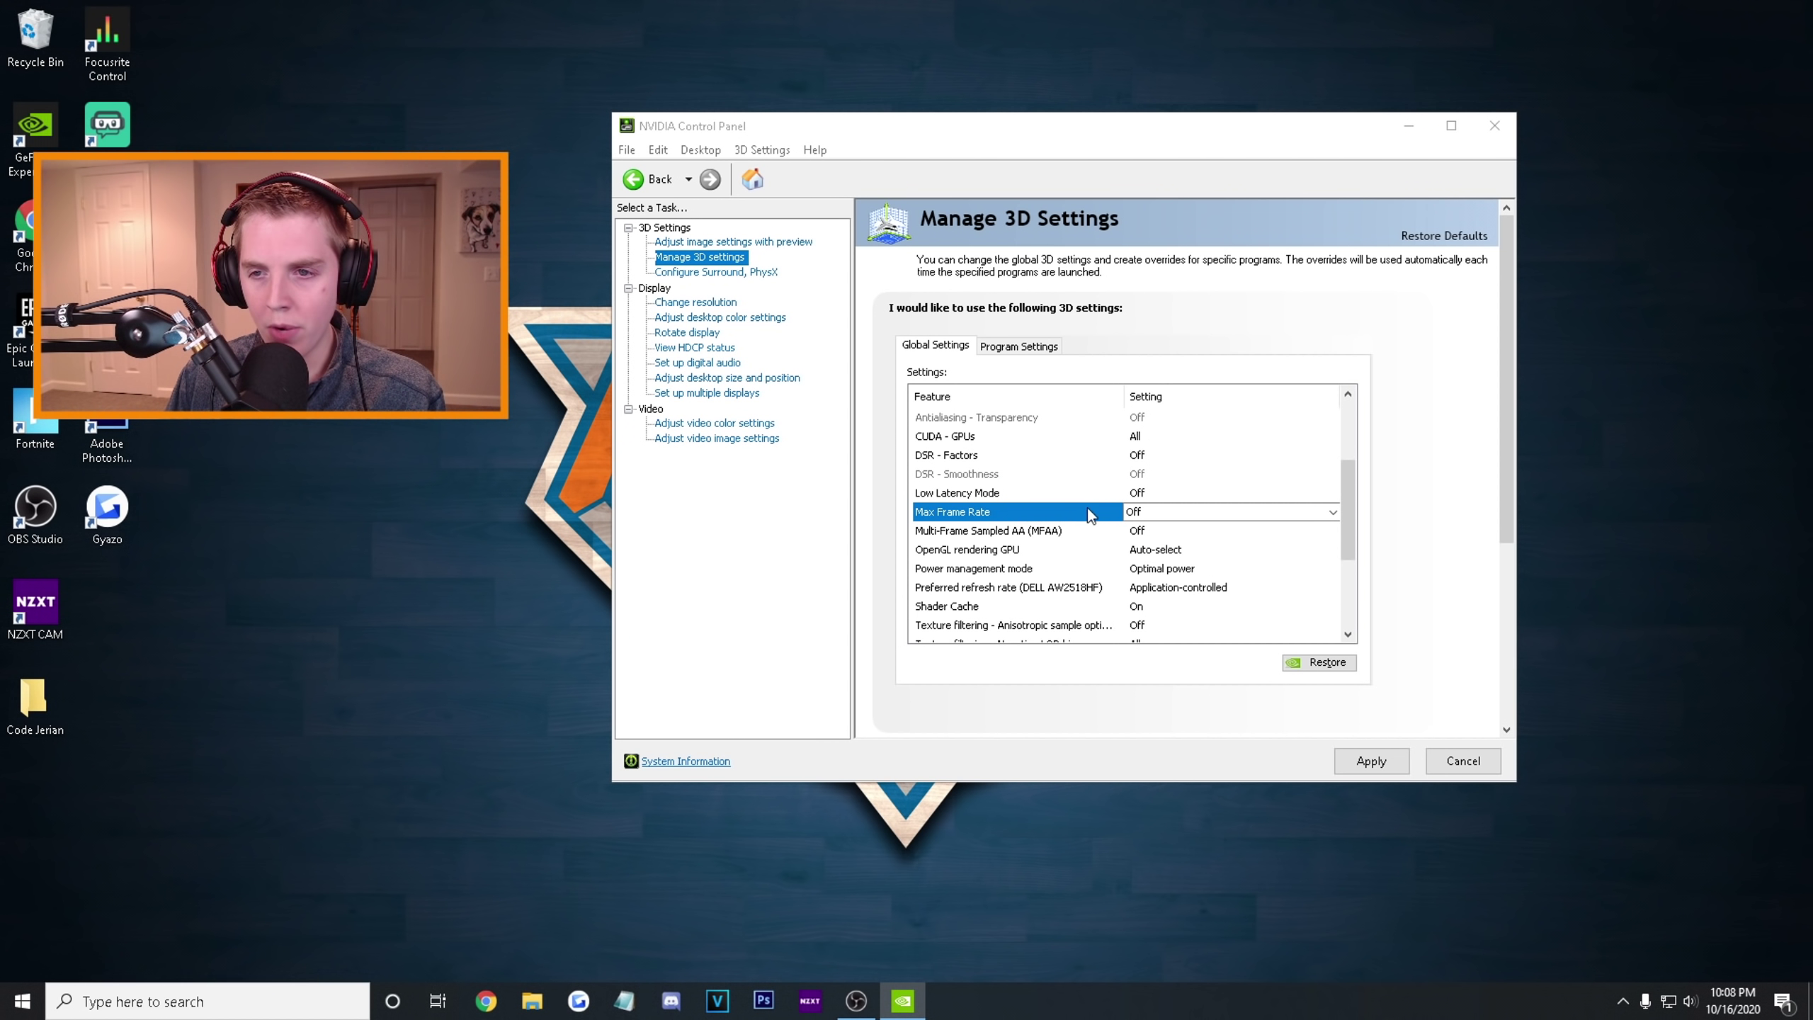
{"action": "left_click", "coordinate": [1099, 530]}
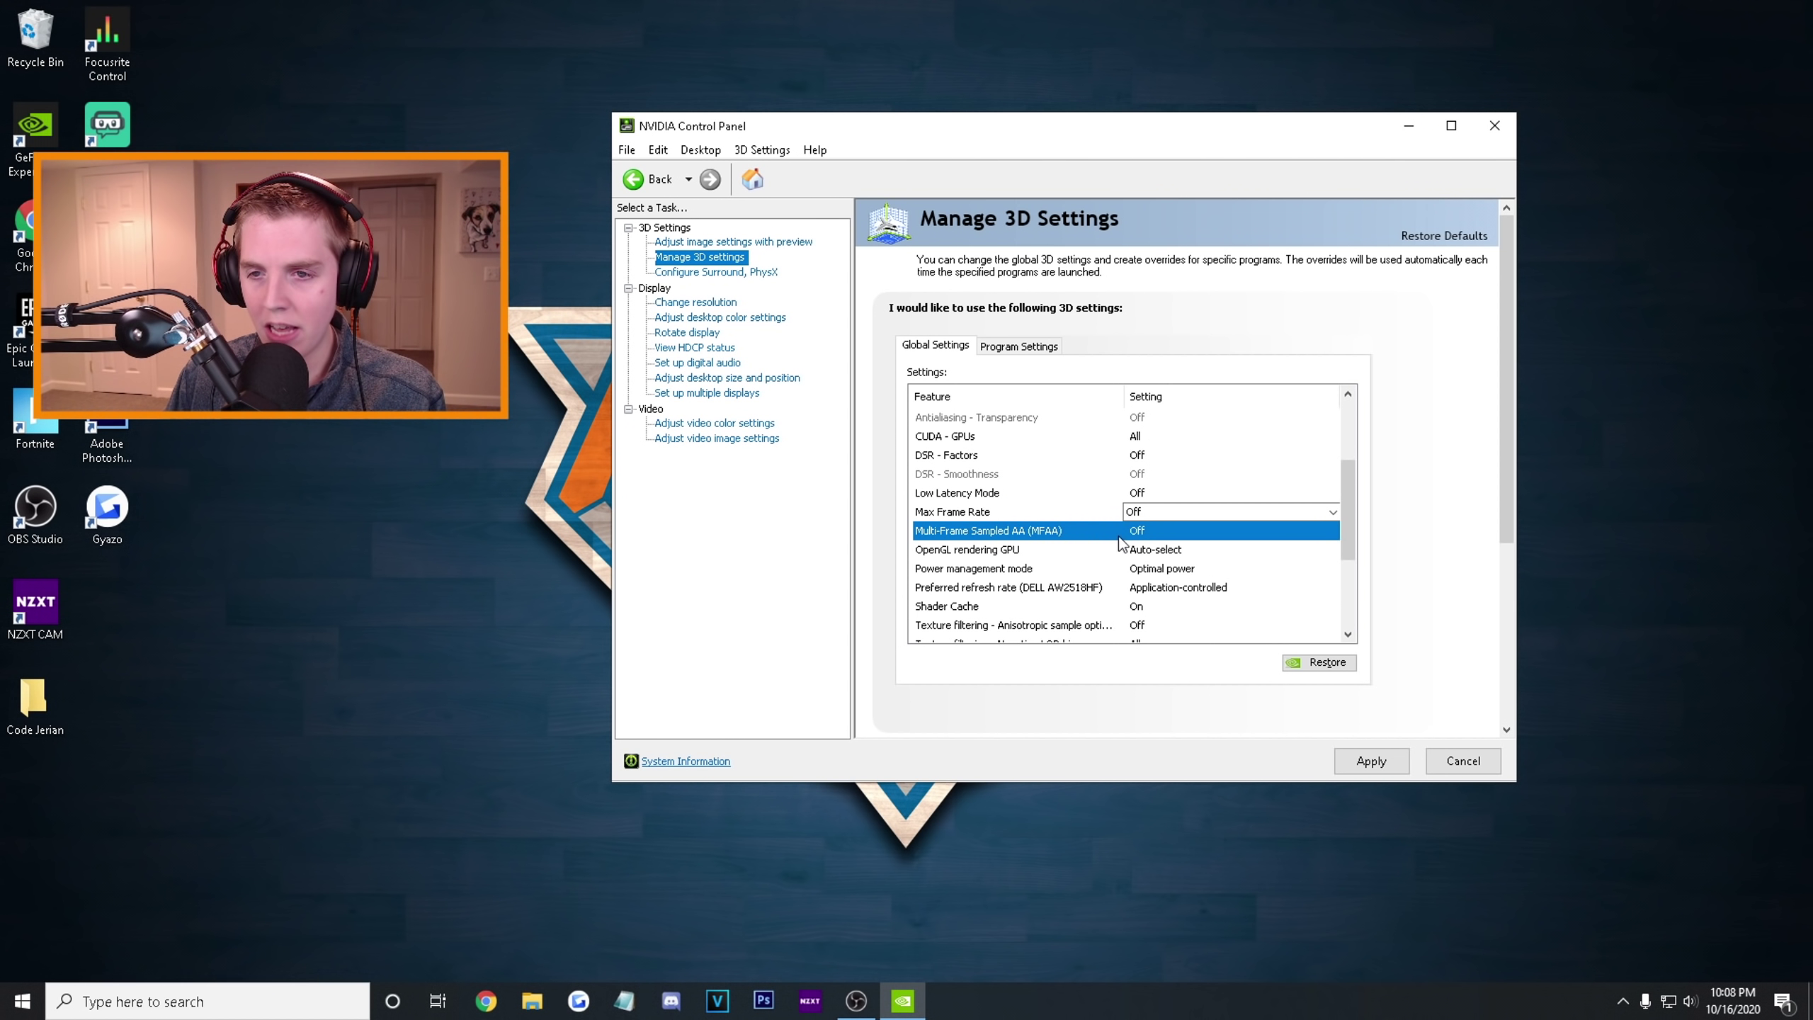
{"action": "left_click", "coordinate": [1157, 530]}
{"action": "left_click", "coordinate": [1159, 548]}
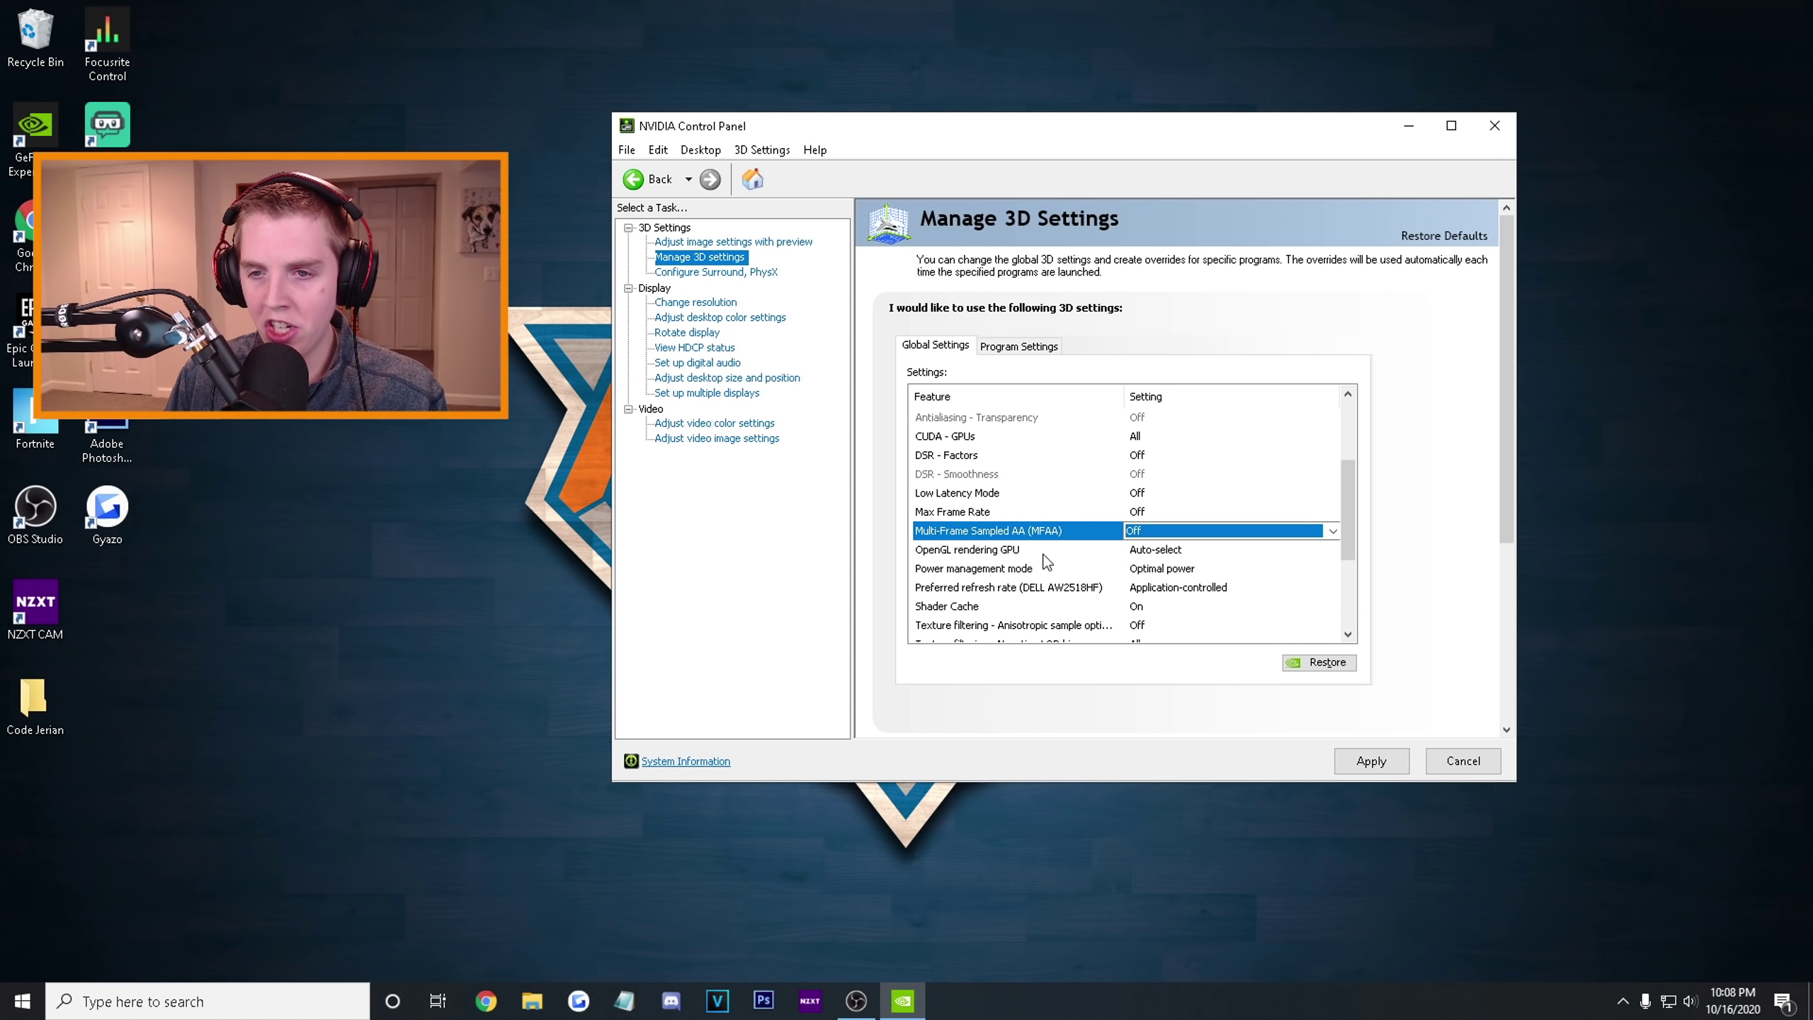
{"action": "left_click", "coordinate": [1159, 549]}
Set OpenGL rendering to the GeForce RTX 3090 and power management to Prefer maximum performance.
{"action": "left_click", "coordinate": [1164, 587]}
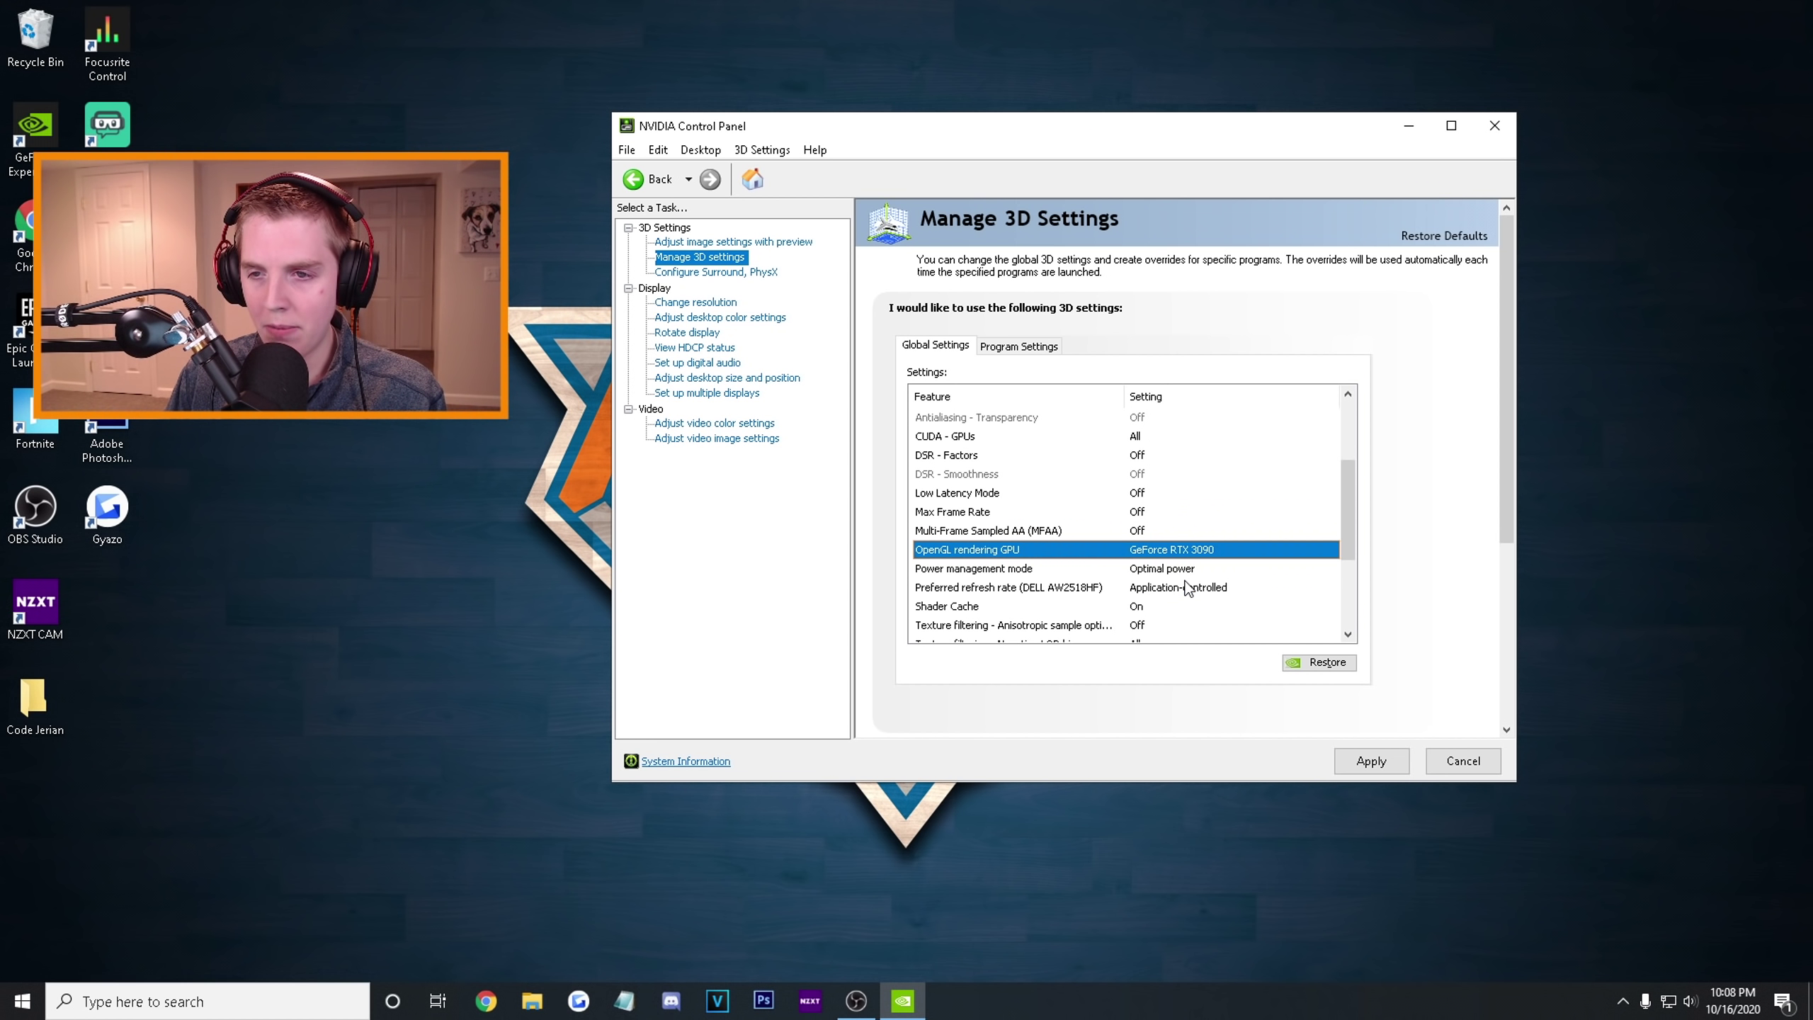
{"action": "scroll", "coordinate": [1352, 490], "scroll_direction": "down", "scroll_amount": 3}
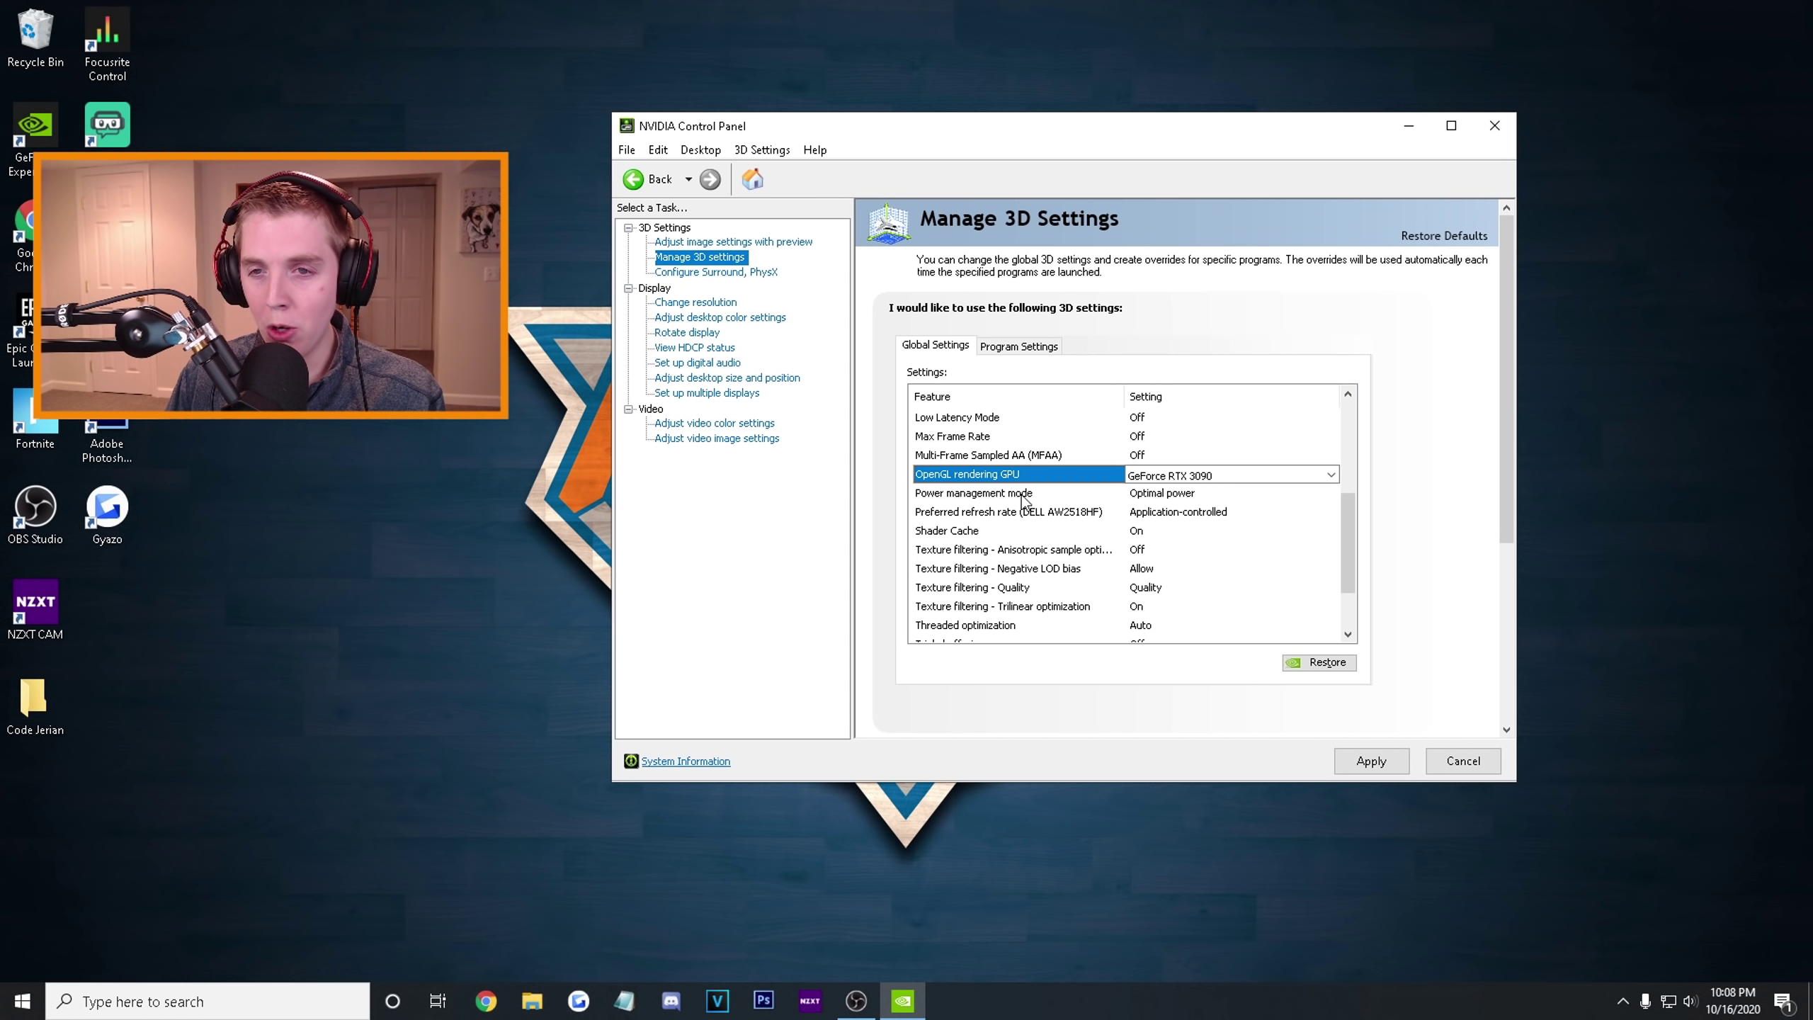
{"action": "left_click", "coordinate": [1158, 494]}
{"action": "left_click", "coordinate": [1239, 494]}
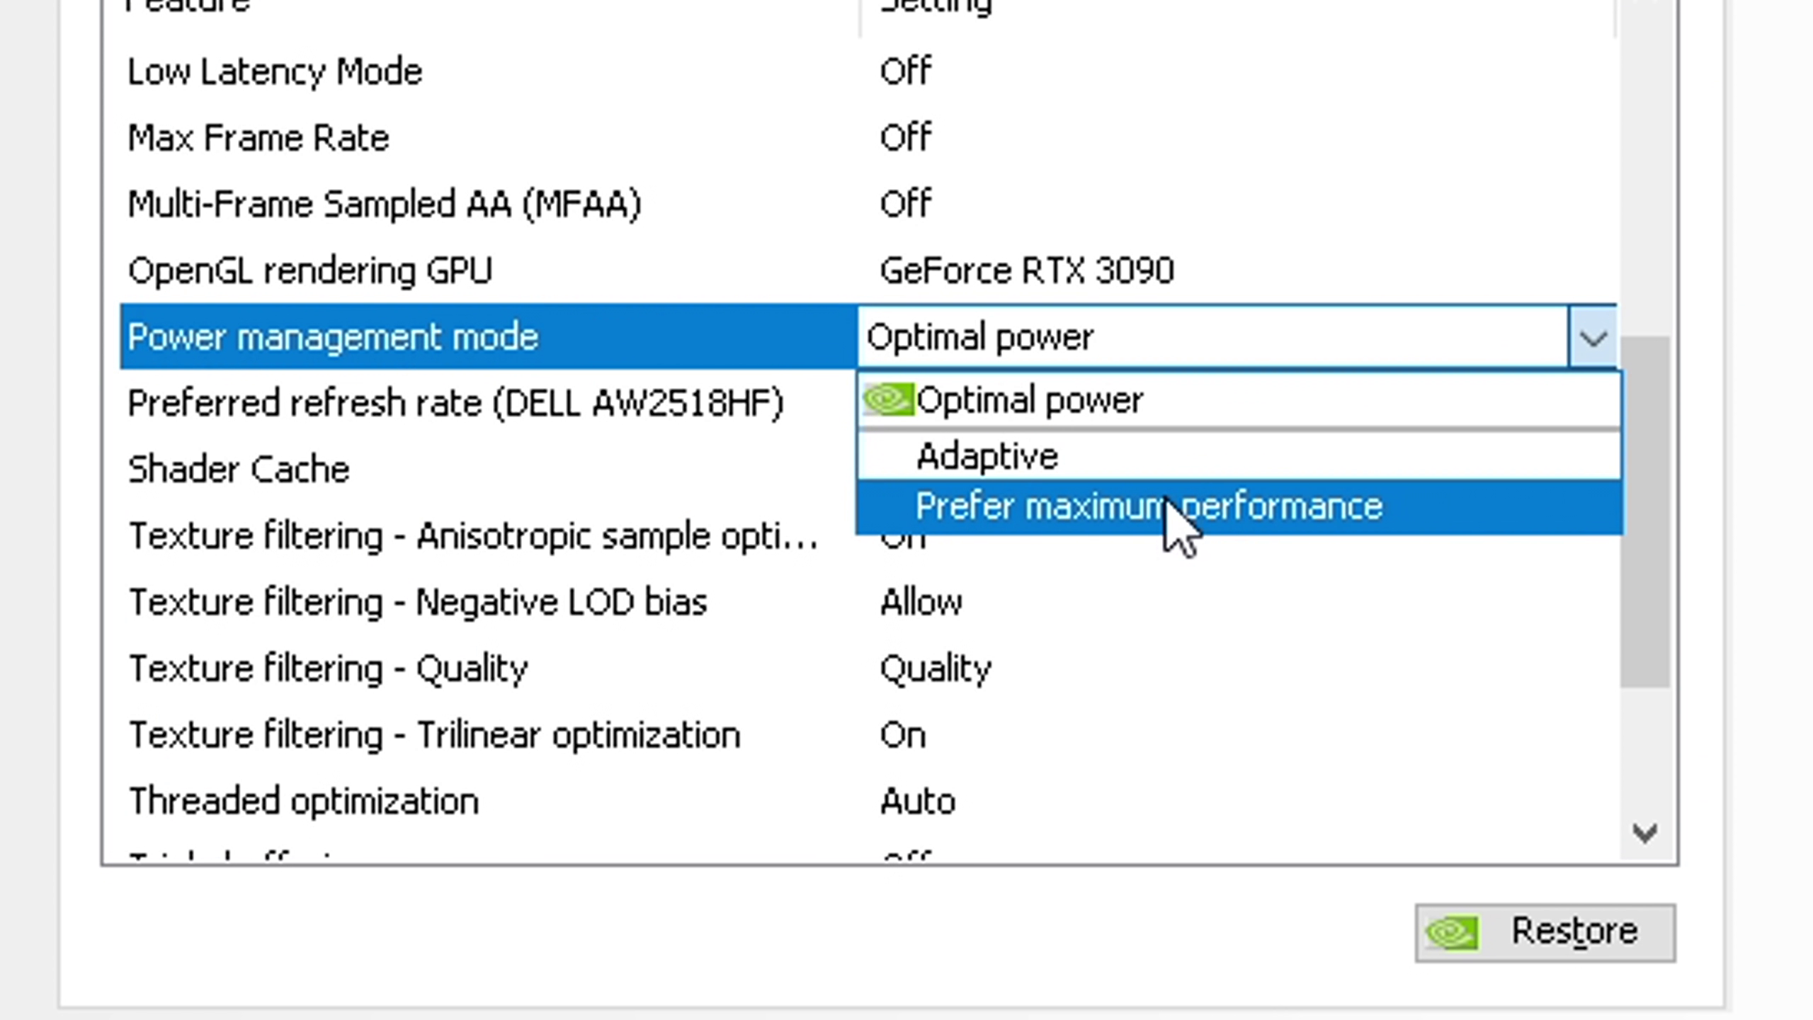
{"action": "left_click", "coordinate": [1165, 501]}
{"action": "scroll", "coordinate": [1166, 518], "scroll_direction": "up", "scroll_amount": 3}
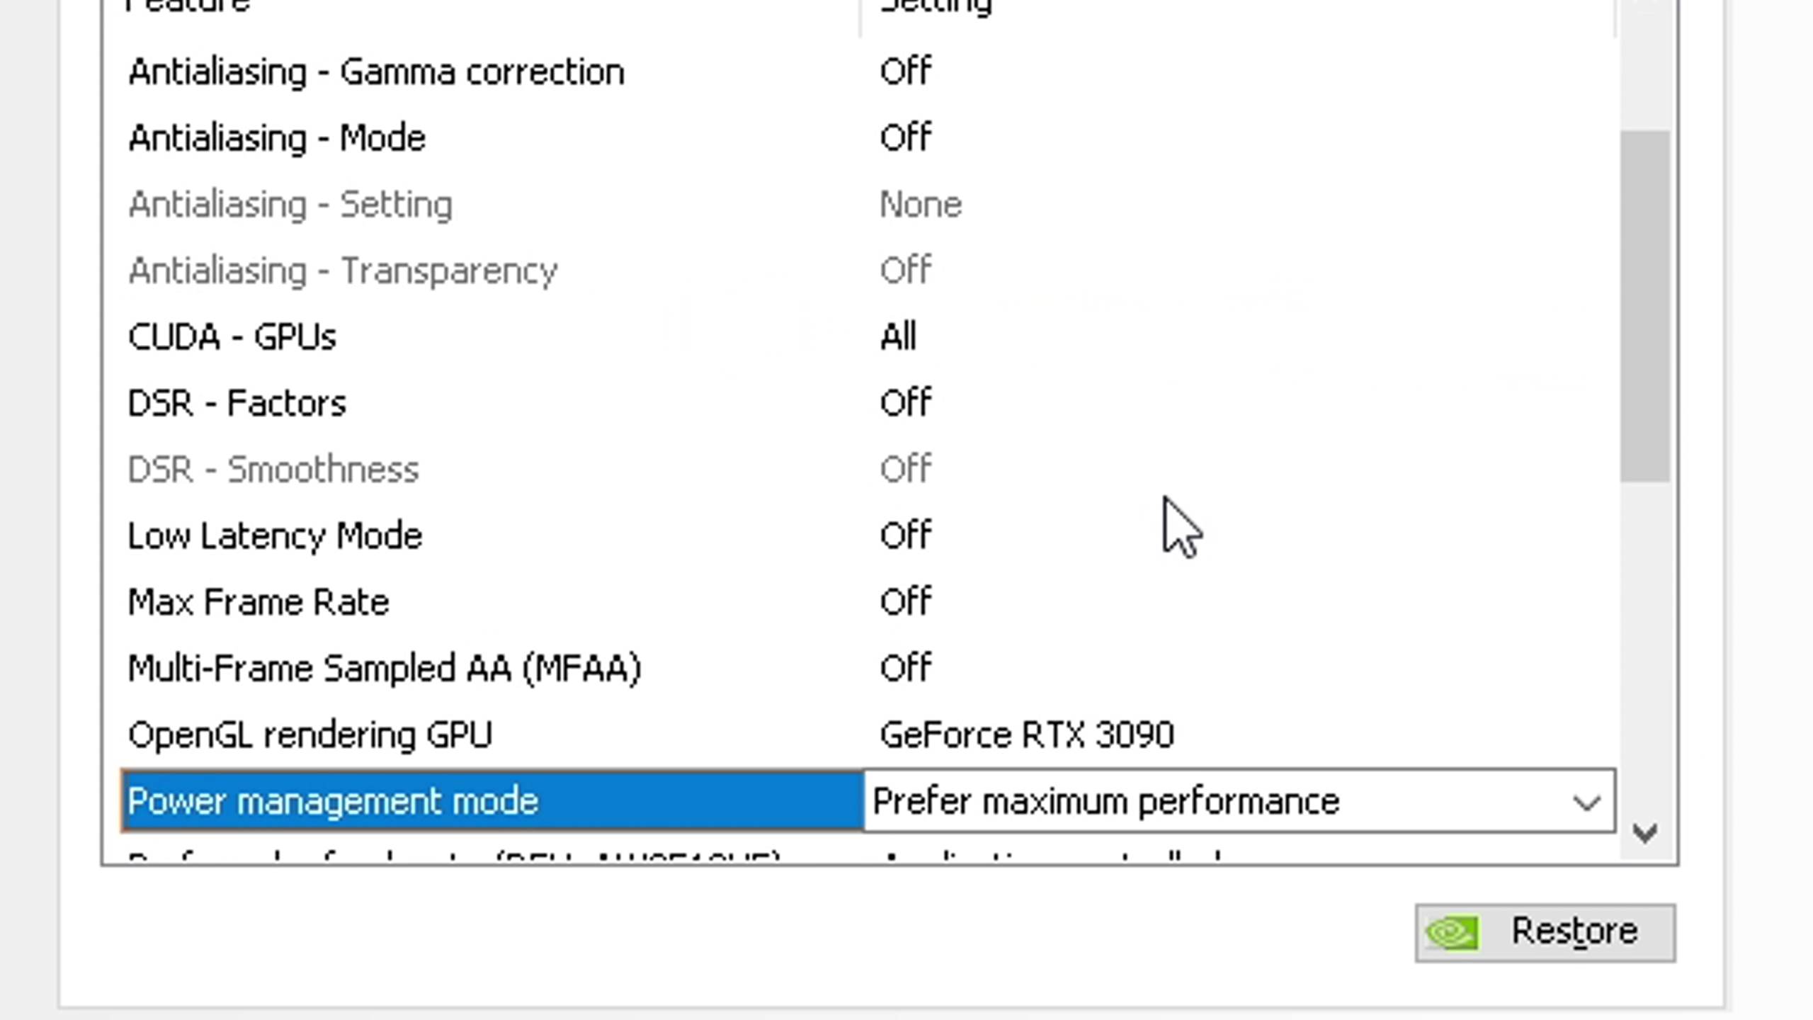
{"action": "scroll", "coordinate": [1417, 425], "scroll_direction": "down", "scroll_amount": 4}
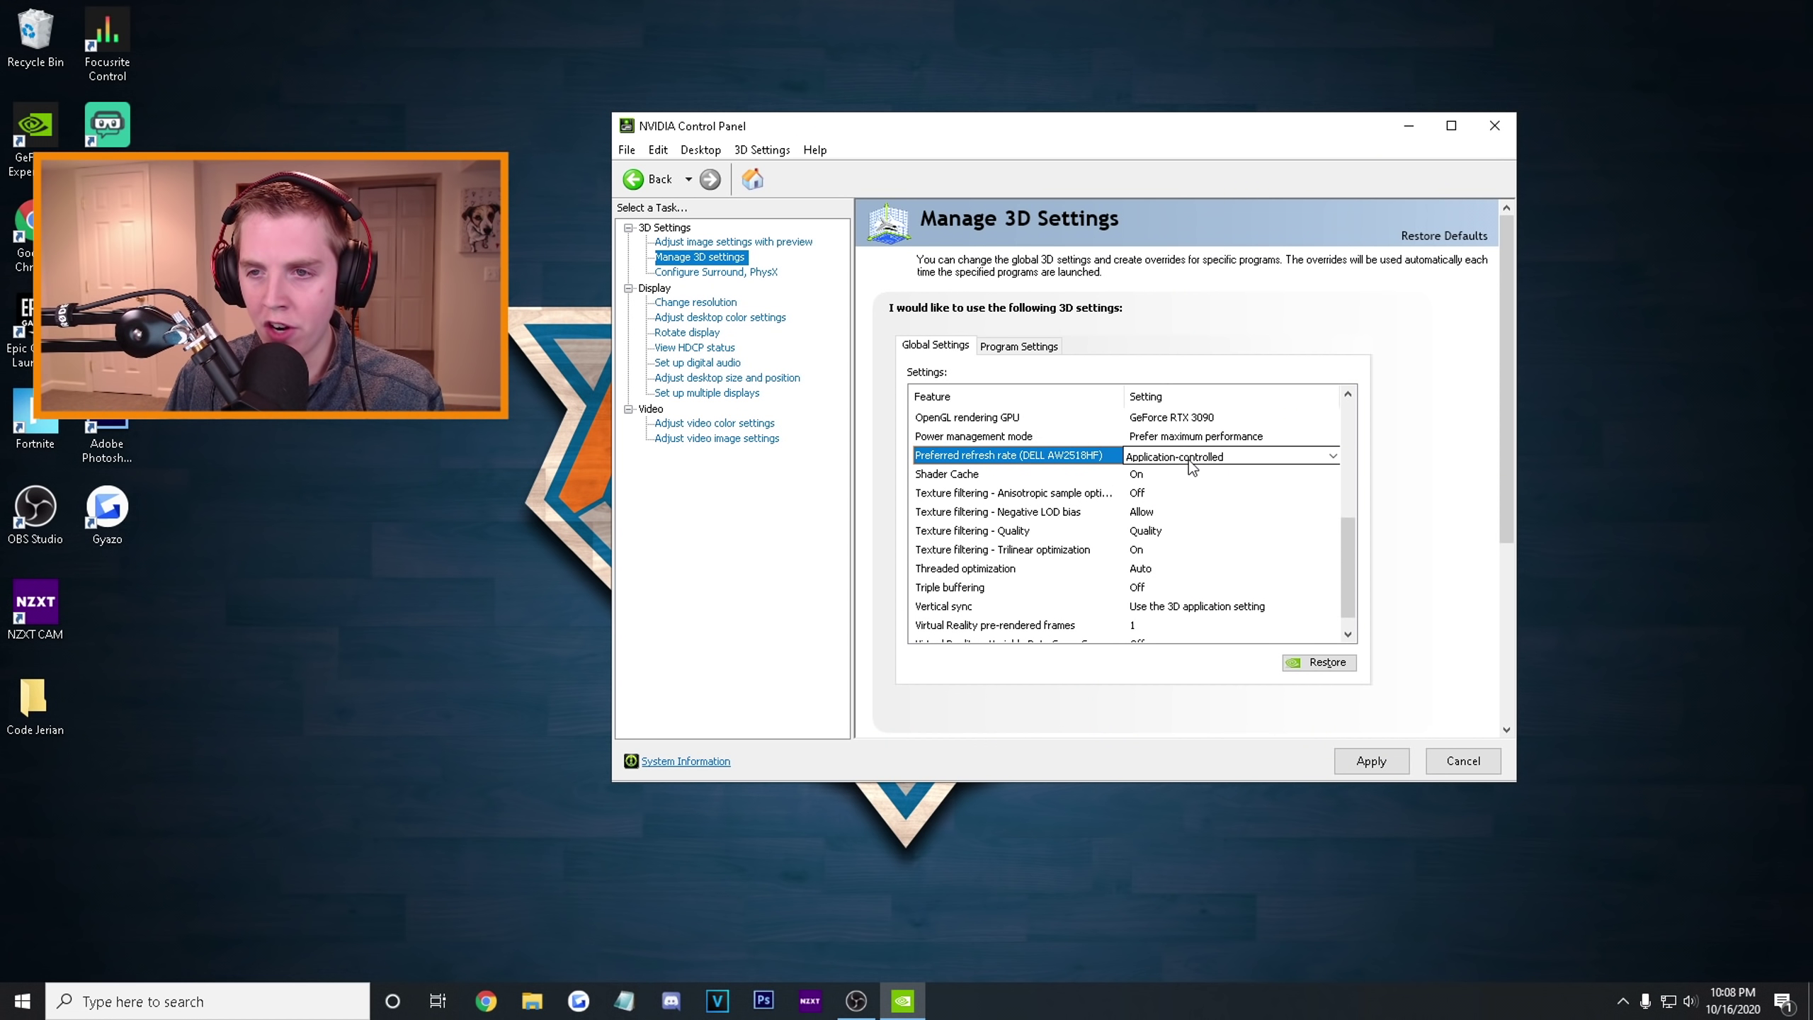
Set preferred refresh rate to Highest available and Shader Cache to On.
{"action": "left_click", "coordinate": [1192, 456]}
{"action": "left_click", "coordinate": [1170, 470]}
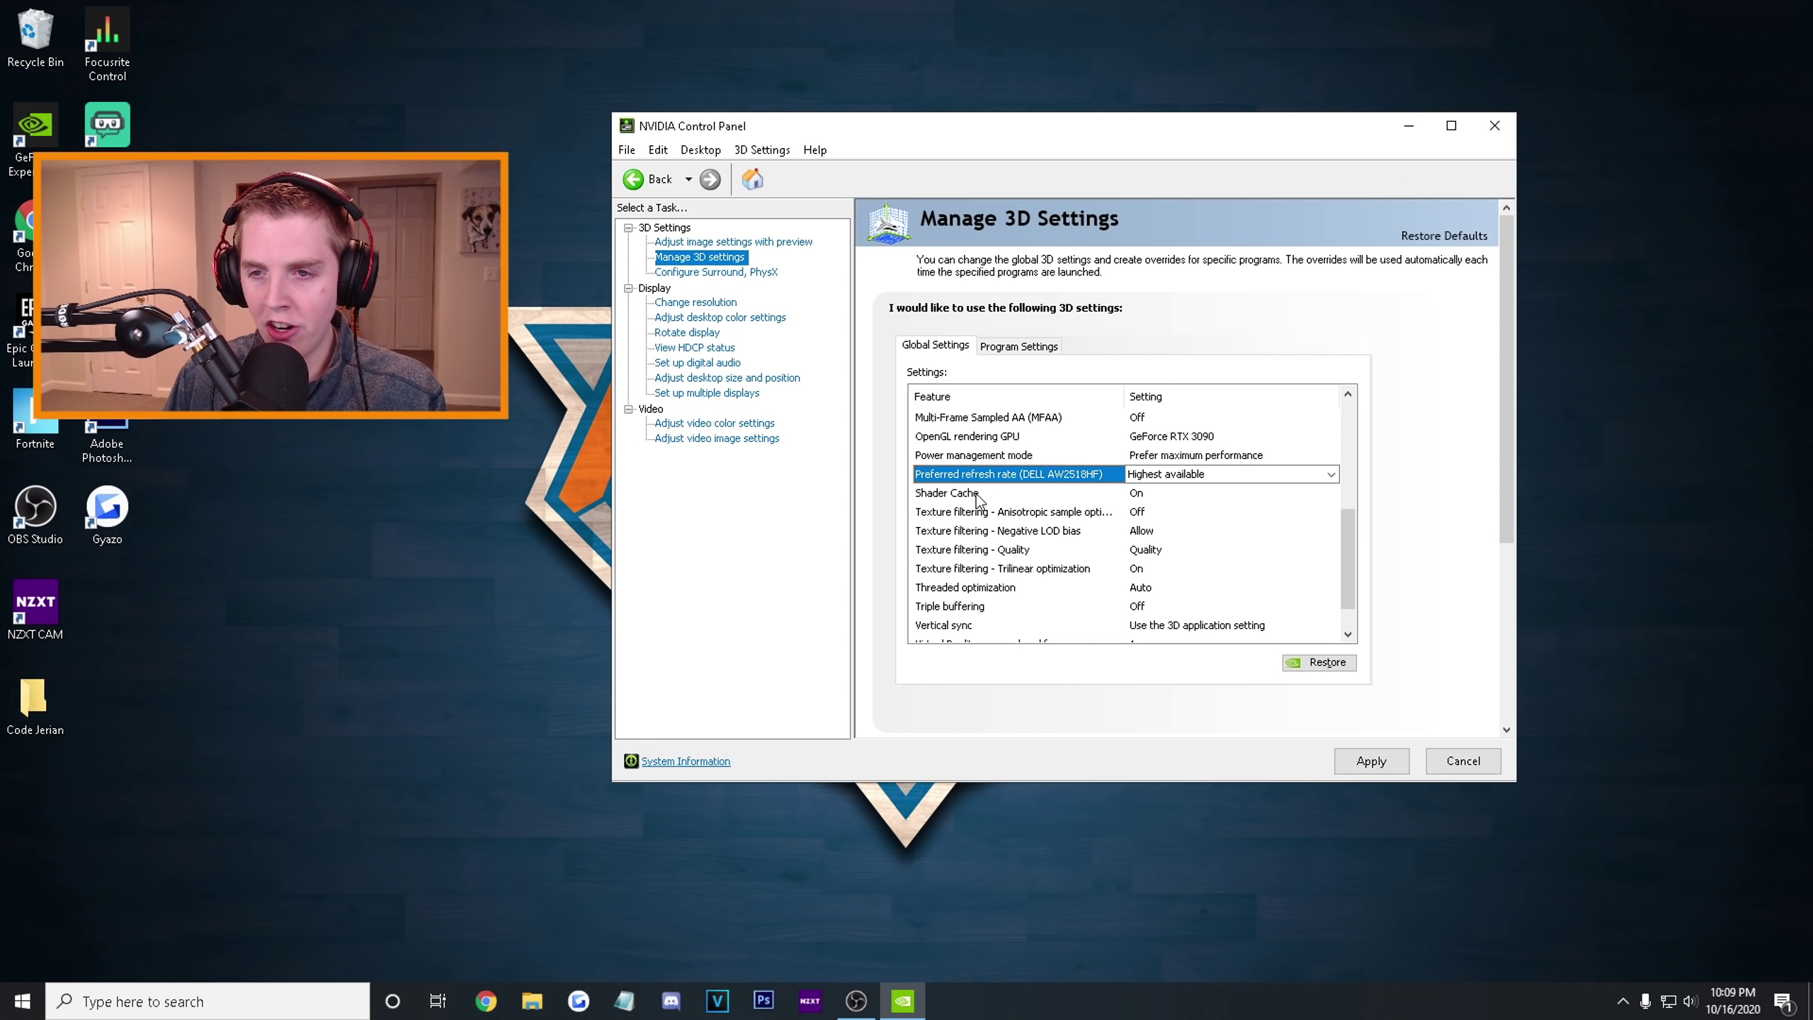
{"action": "left_click", "coordinate": [1154, 495]}
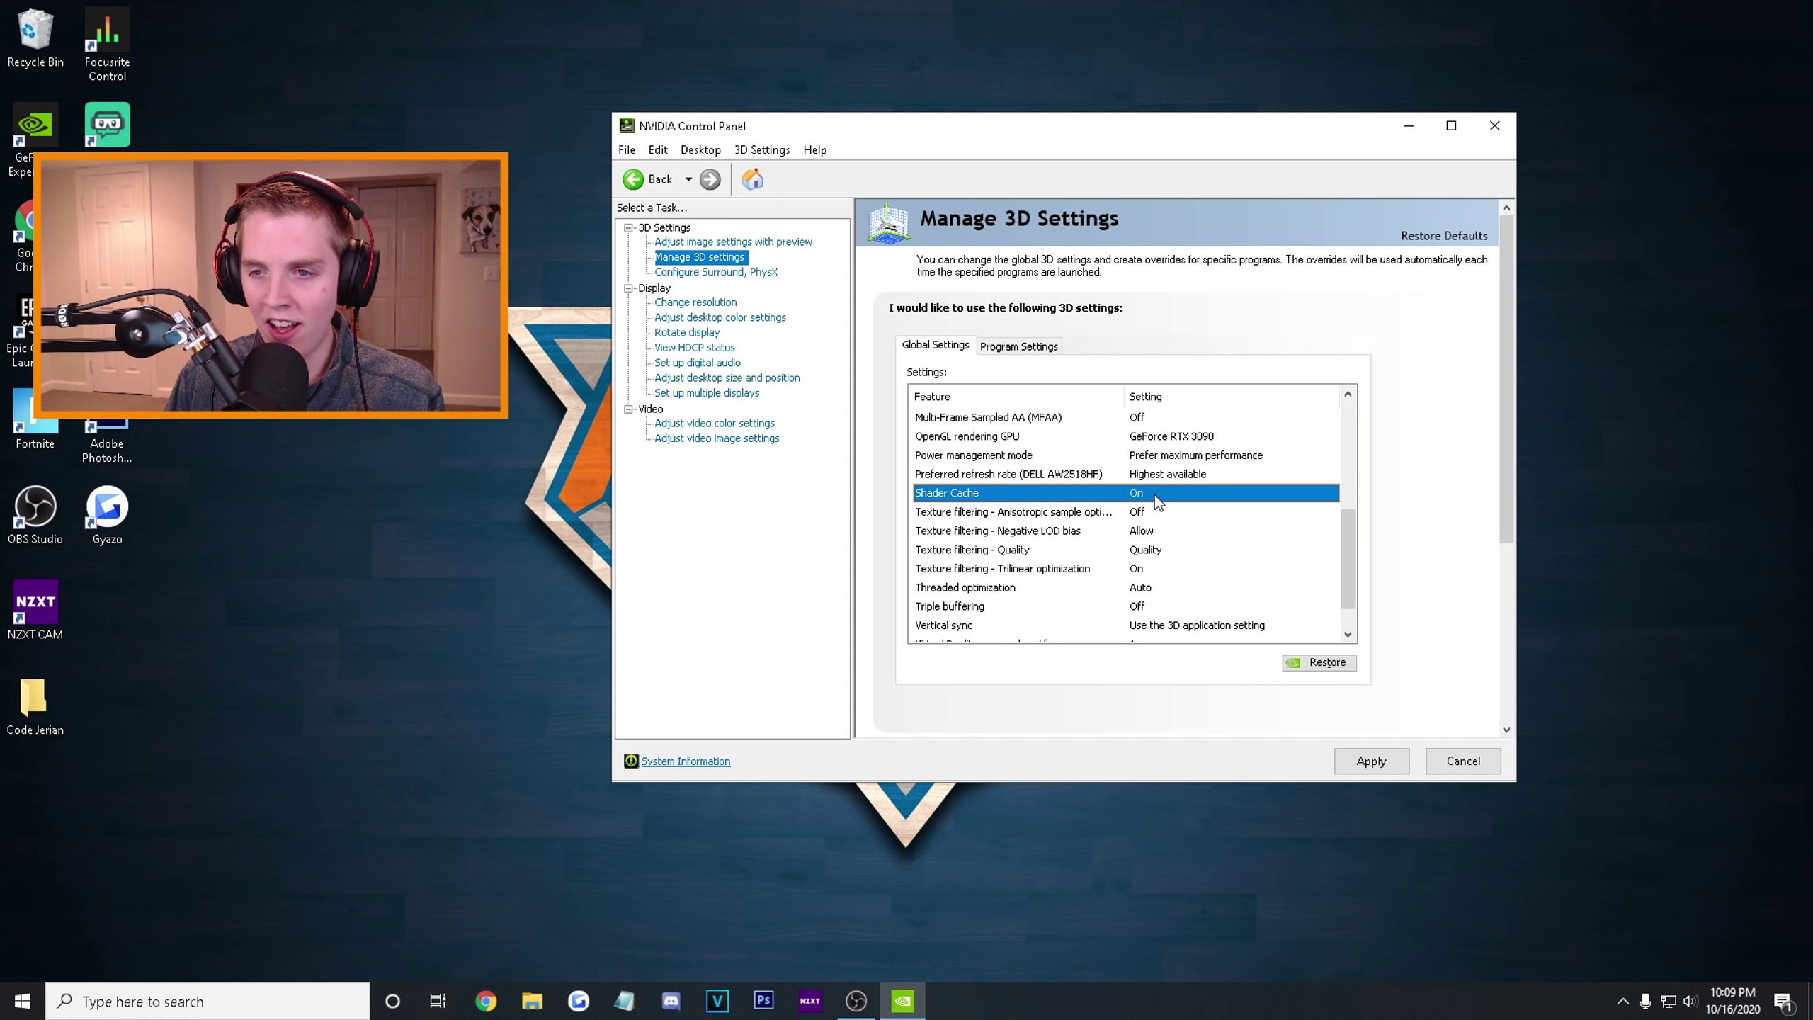
{"action": "left_click", "coordinate": [1155, 495]}
{"action": "left_click", "coordinate": [1136, 512]}
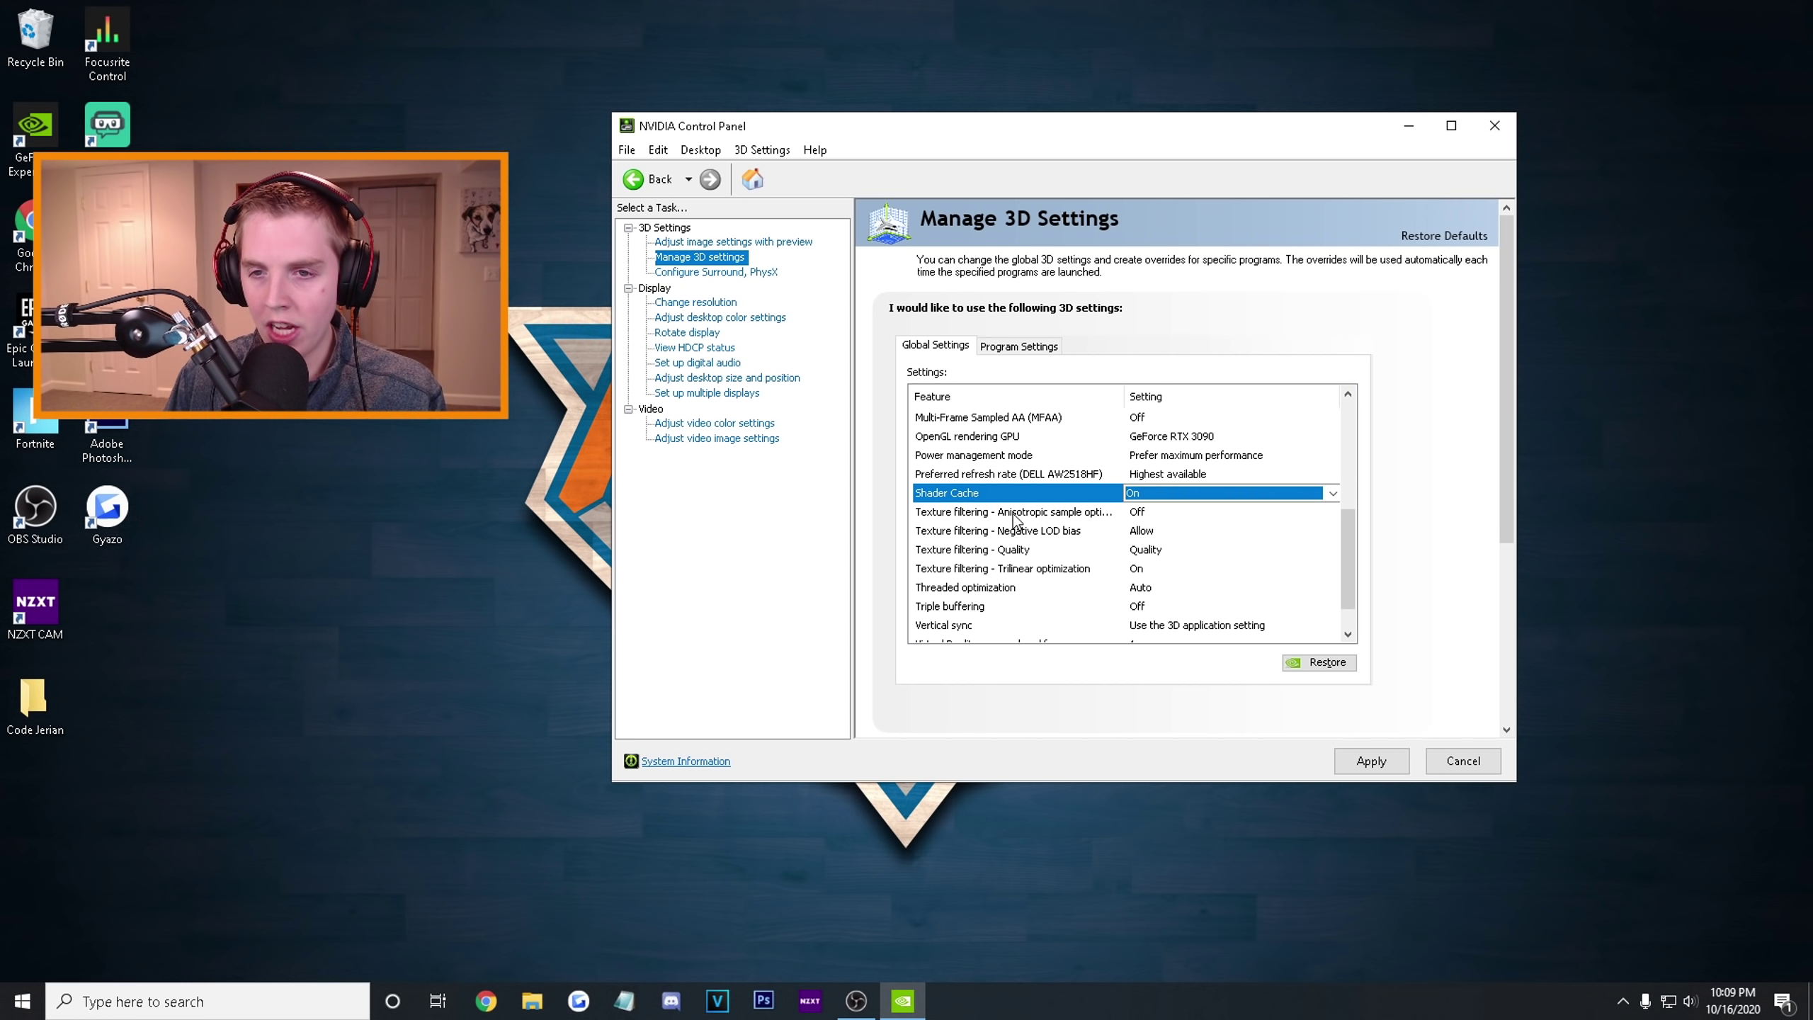
Turn anisotropic sample optimization On and set Negative LOD bias to Allow.
{"action": "left_click", "coordinate": [1160, 510]}
{"action": "left_click", "coordinate": [1161, 513]}
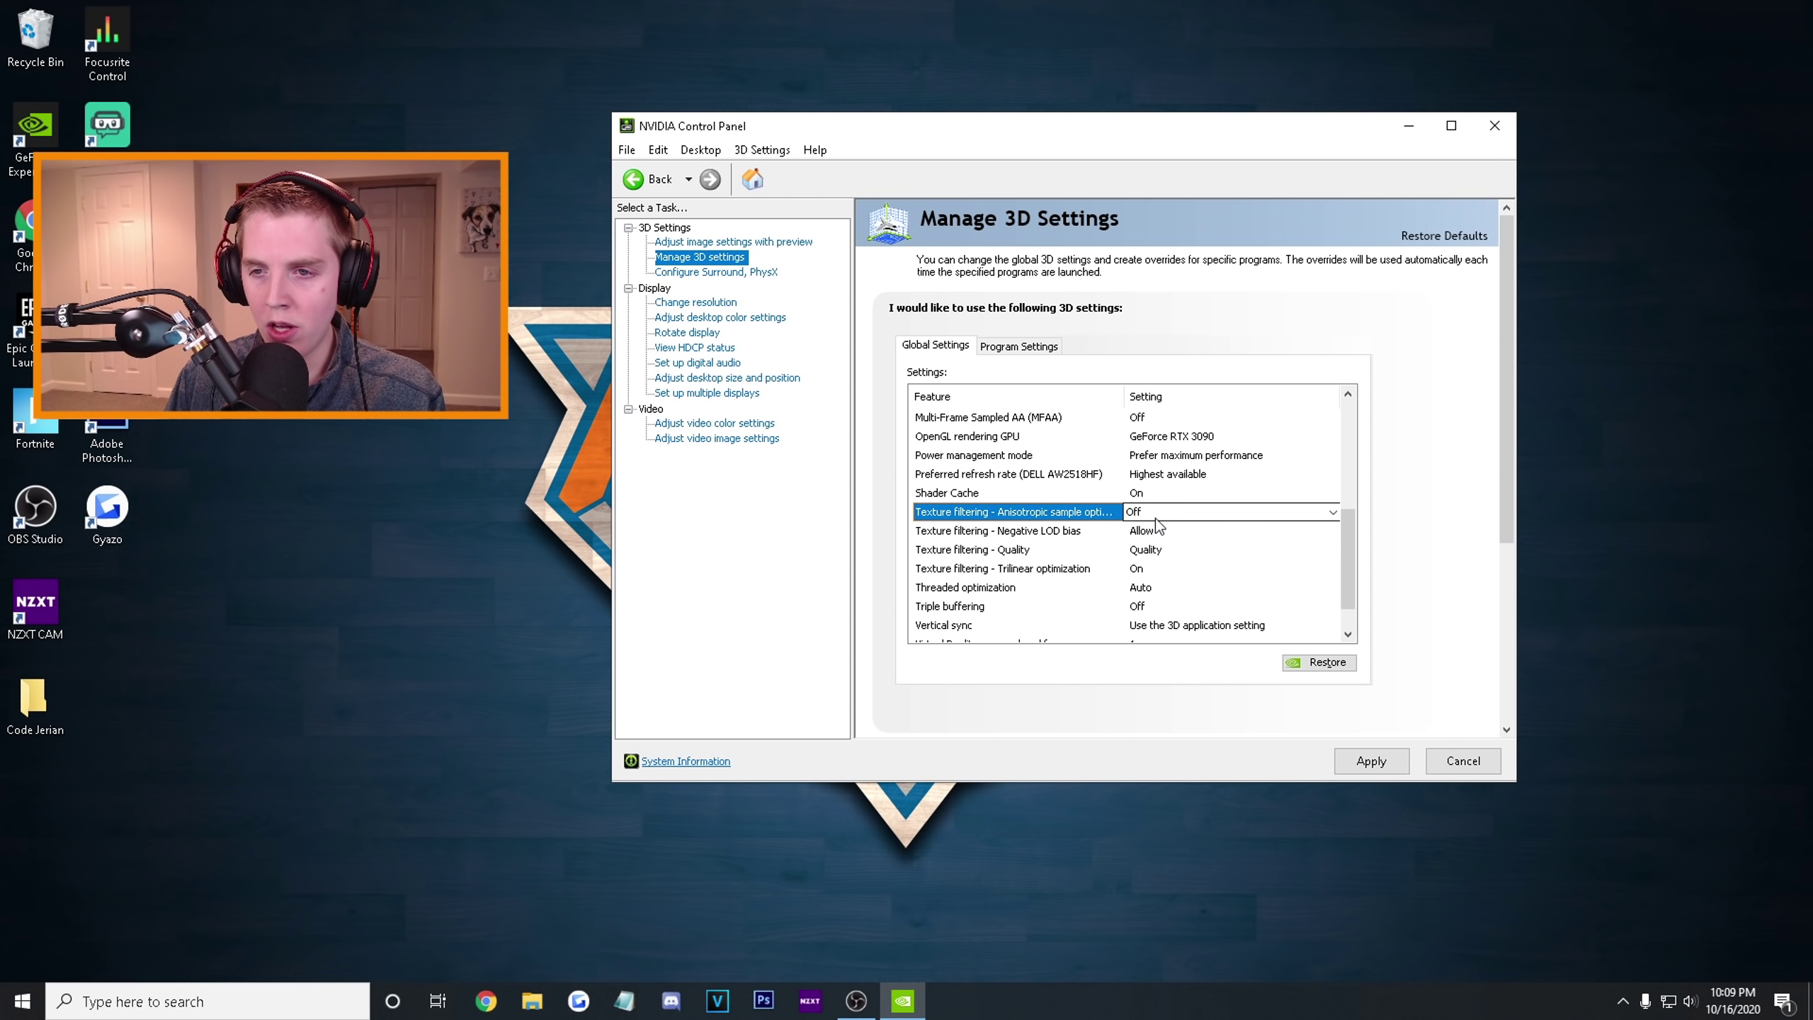
{"action": "left_click", "coordinate": [1149, 532]}
{"action": "left_click", "coordinate": [1144, 494]}
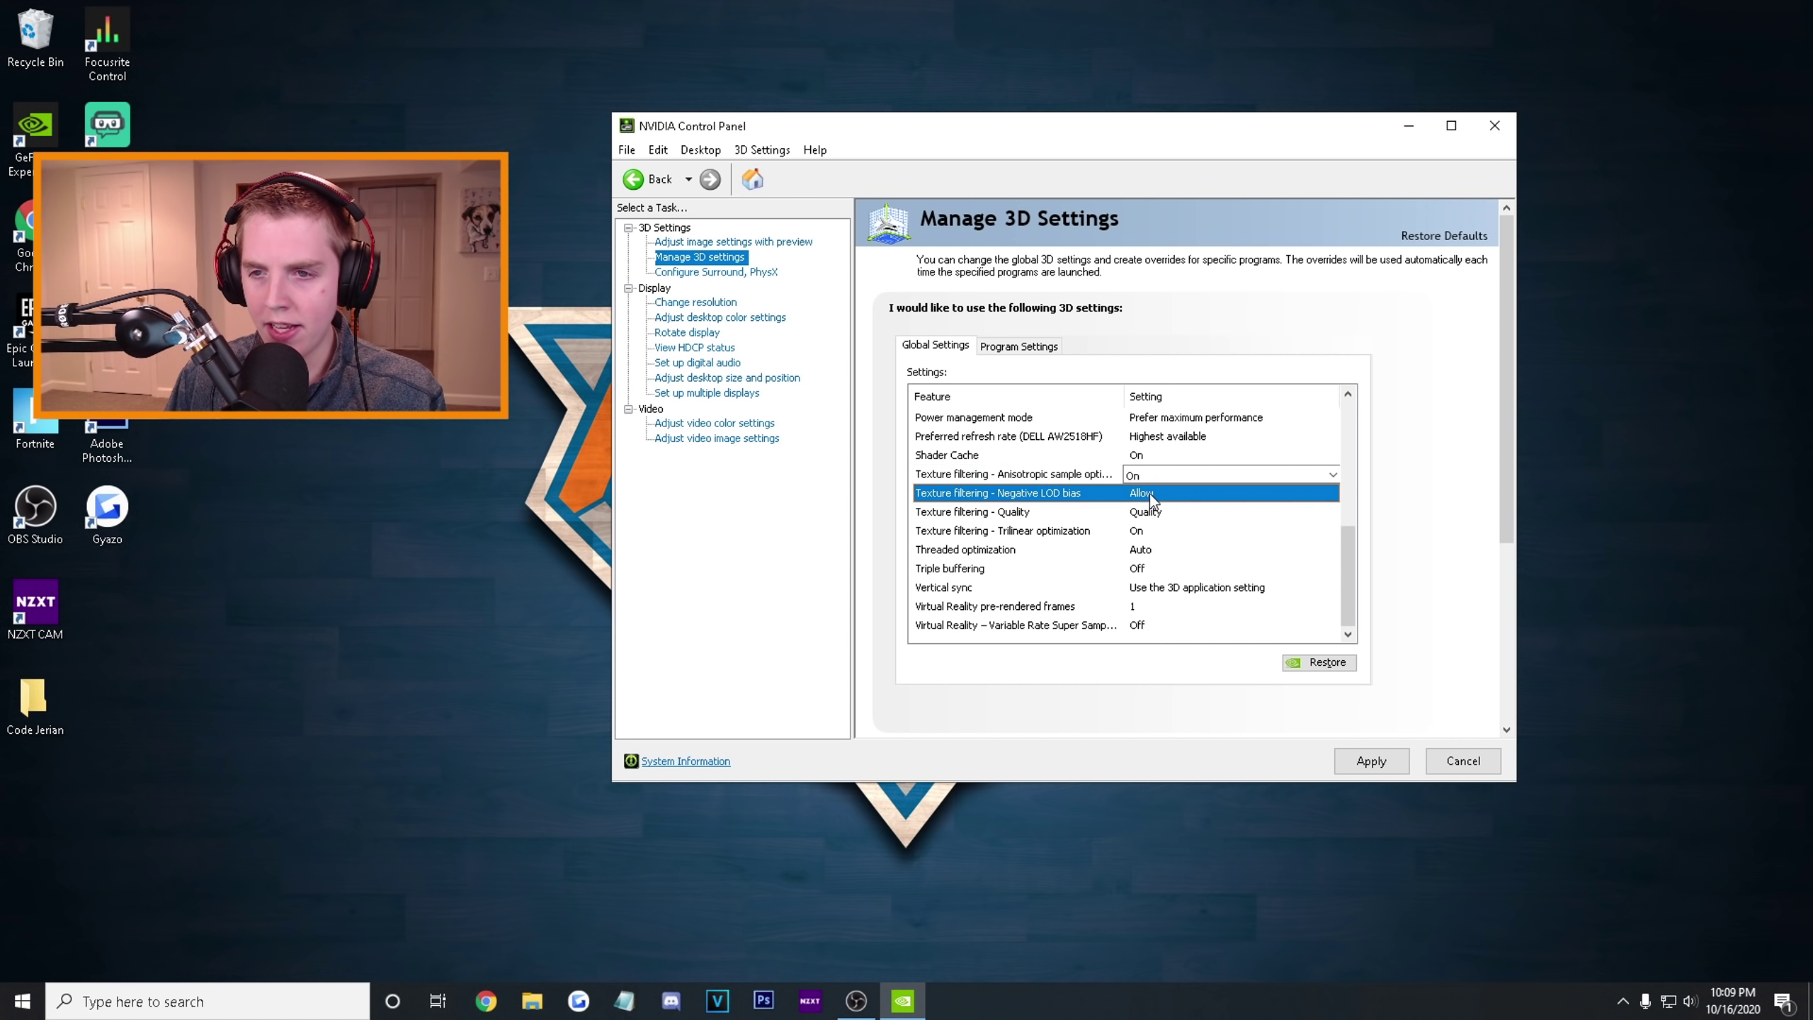
{"action": "left_click", "coordinate": [1150, 493]}
{"action": "left_click", "coordinate": [1162, 508]}
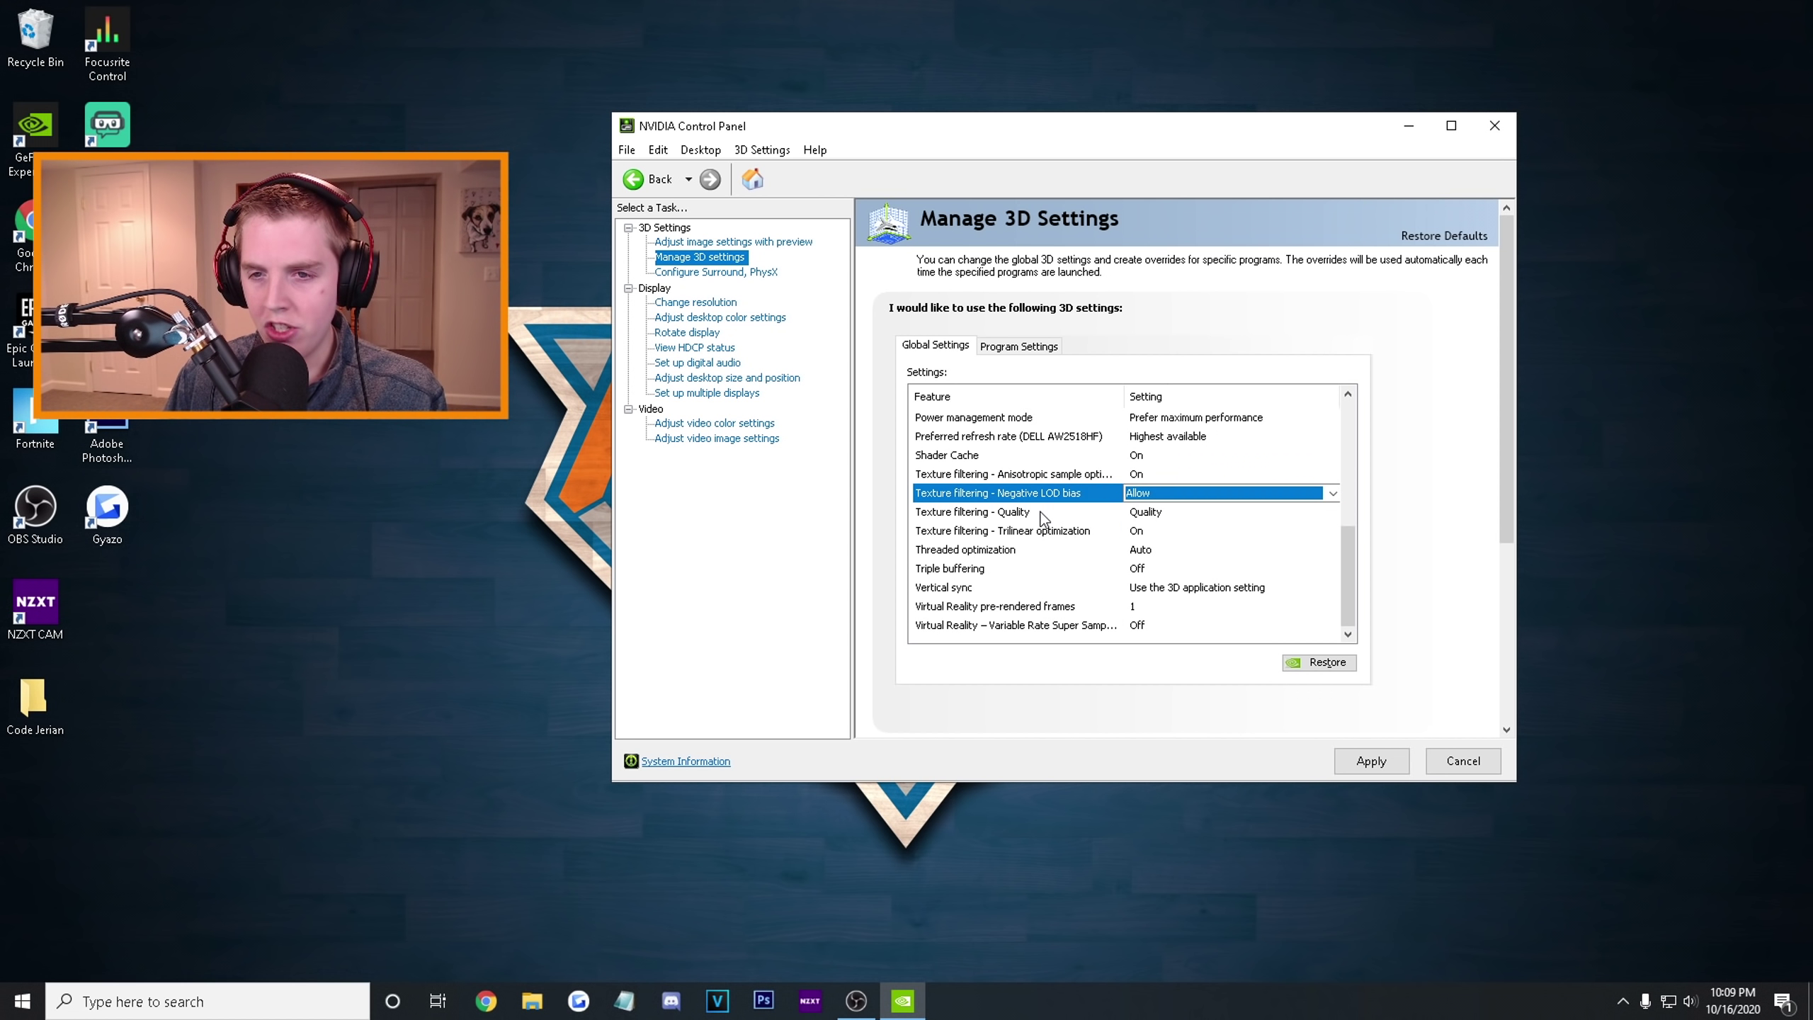
Set texture filtering quality to High performance, threaded optimization On, and vertical sync Off.
{"action": "left_click", "coordinate": [1152, 513]}
{"action": "left_click", "coordinate": [1157, 512]}
{"action": "left_click", "coordinate": [1180, 574]}
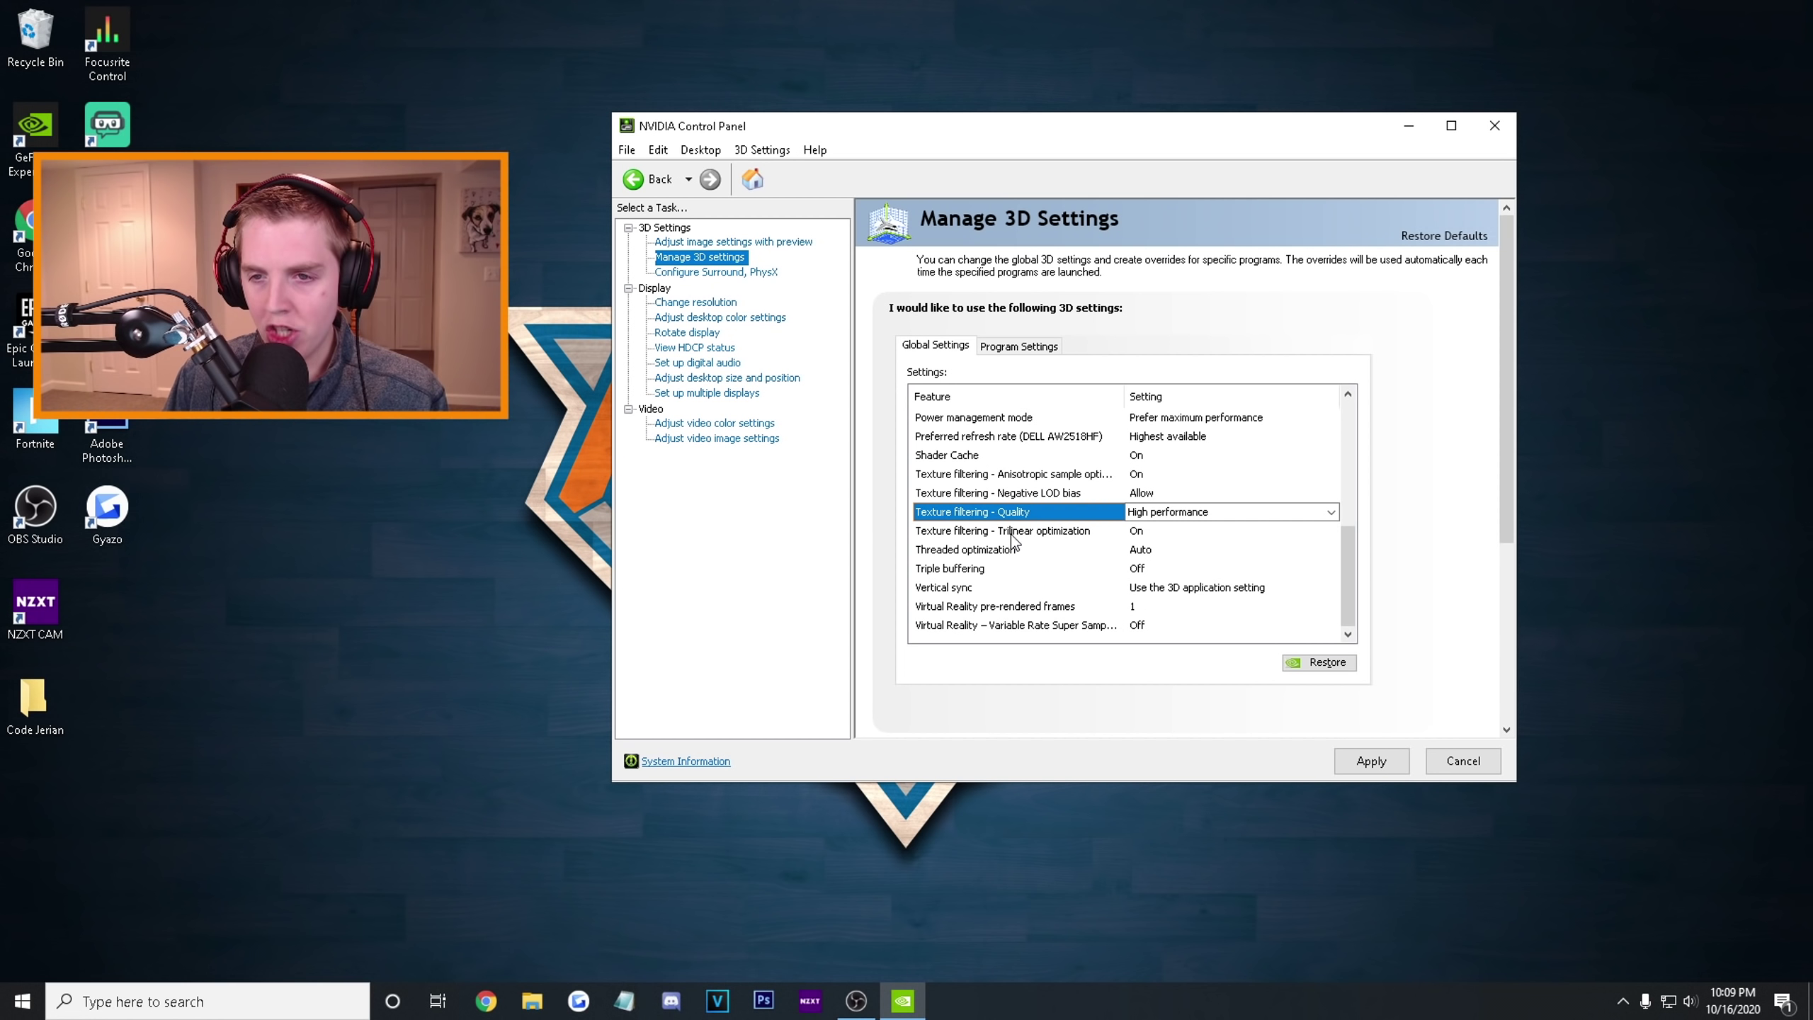
{"action": "left_click", "coordinate": [1138, 558]}
{"action": "left_click", "coordinate": [1164, 605]}
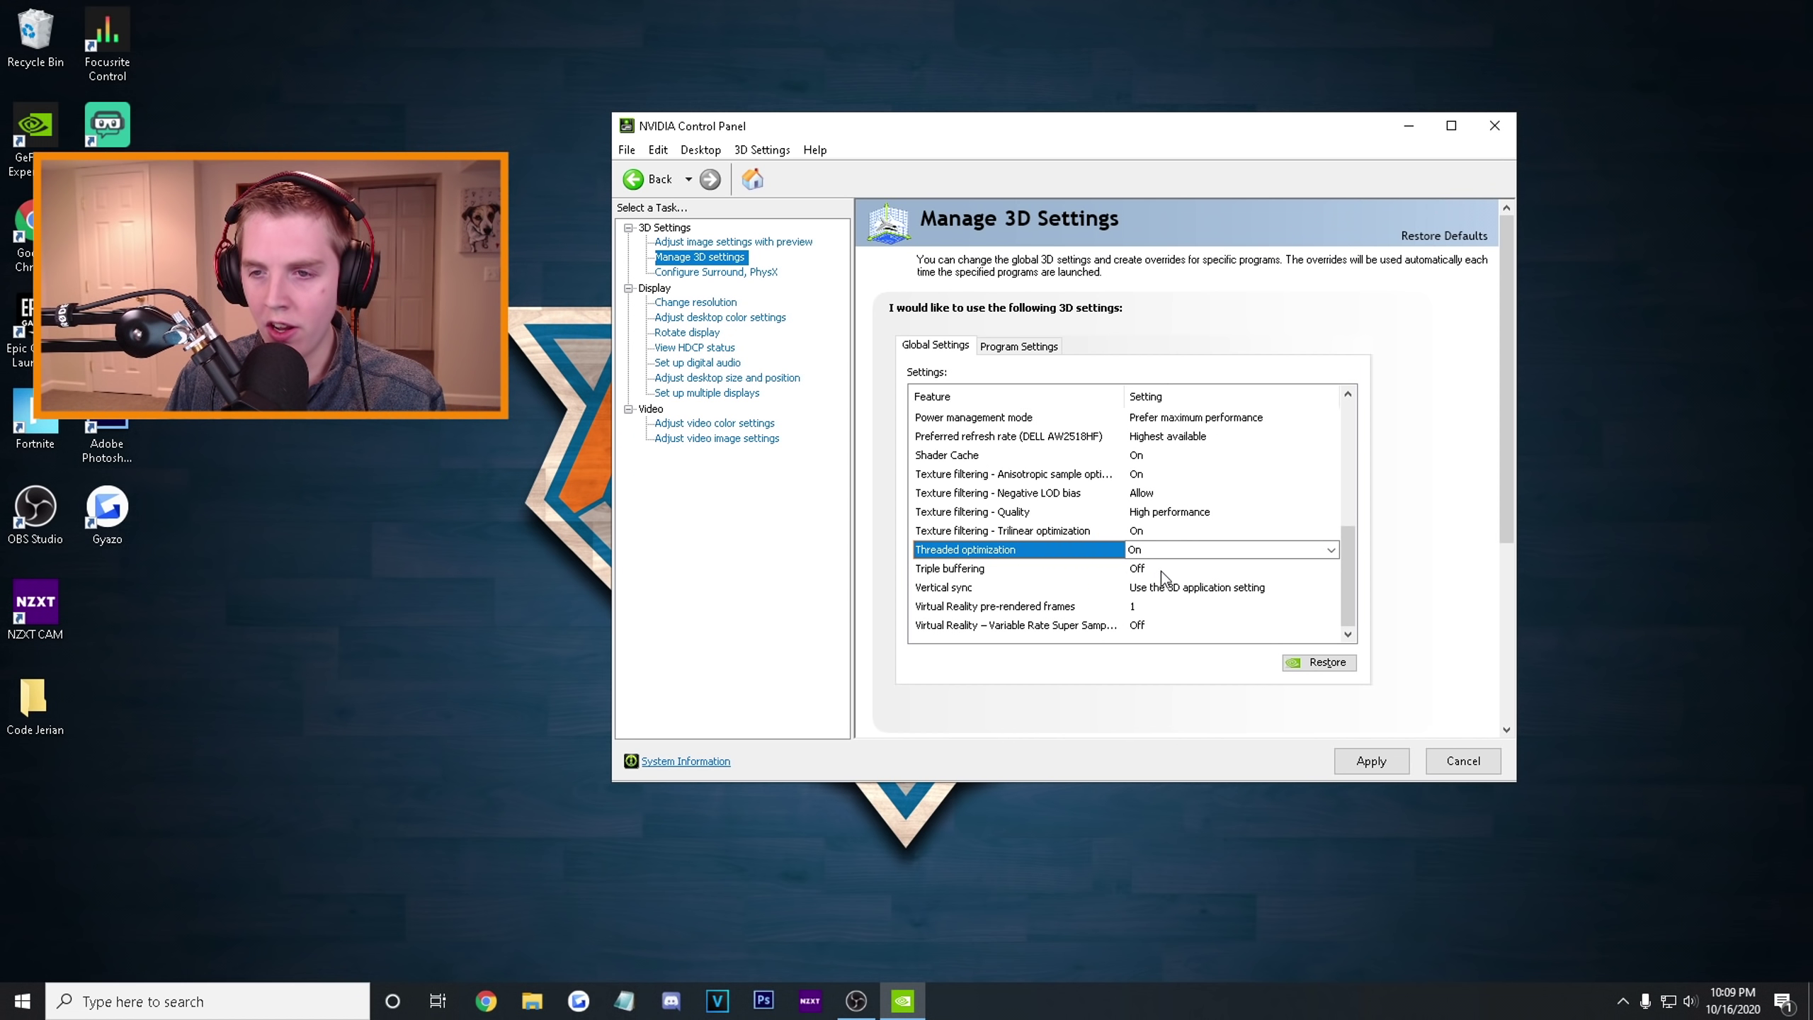
{"action": "left_click", "coordinate": [1152, 597]}
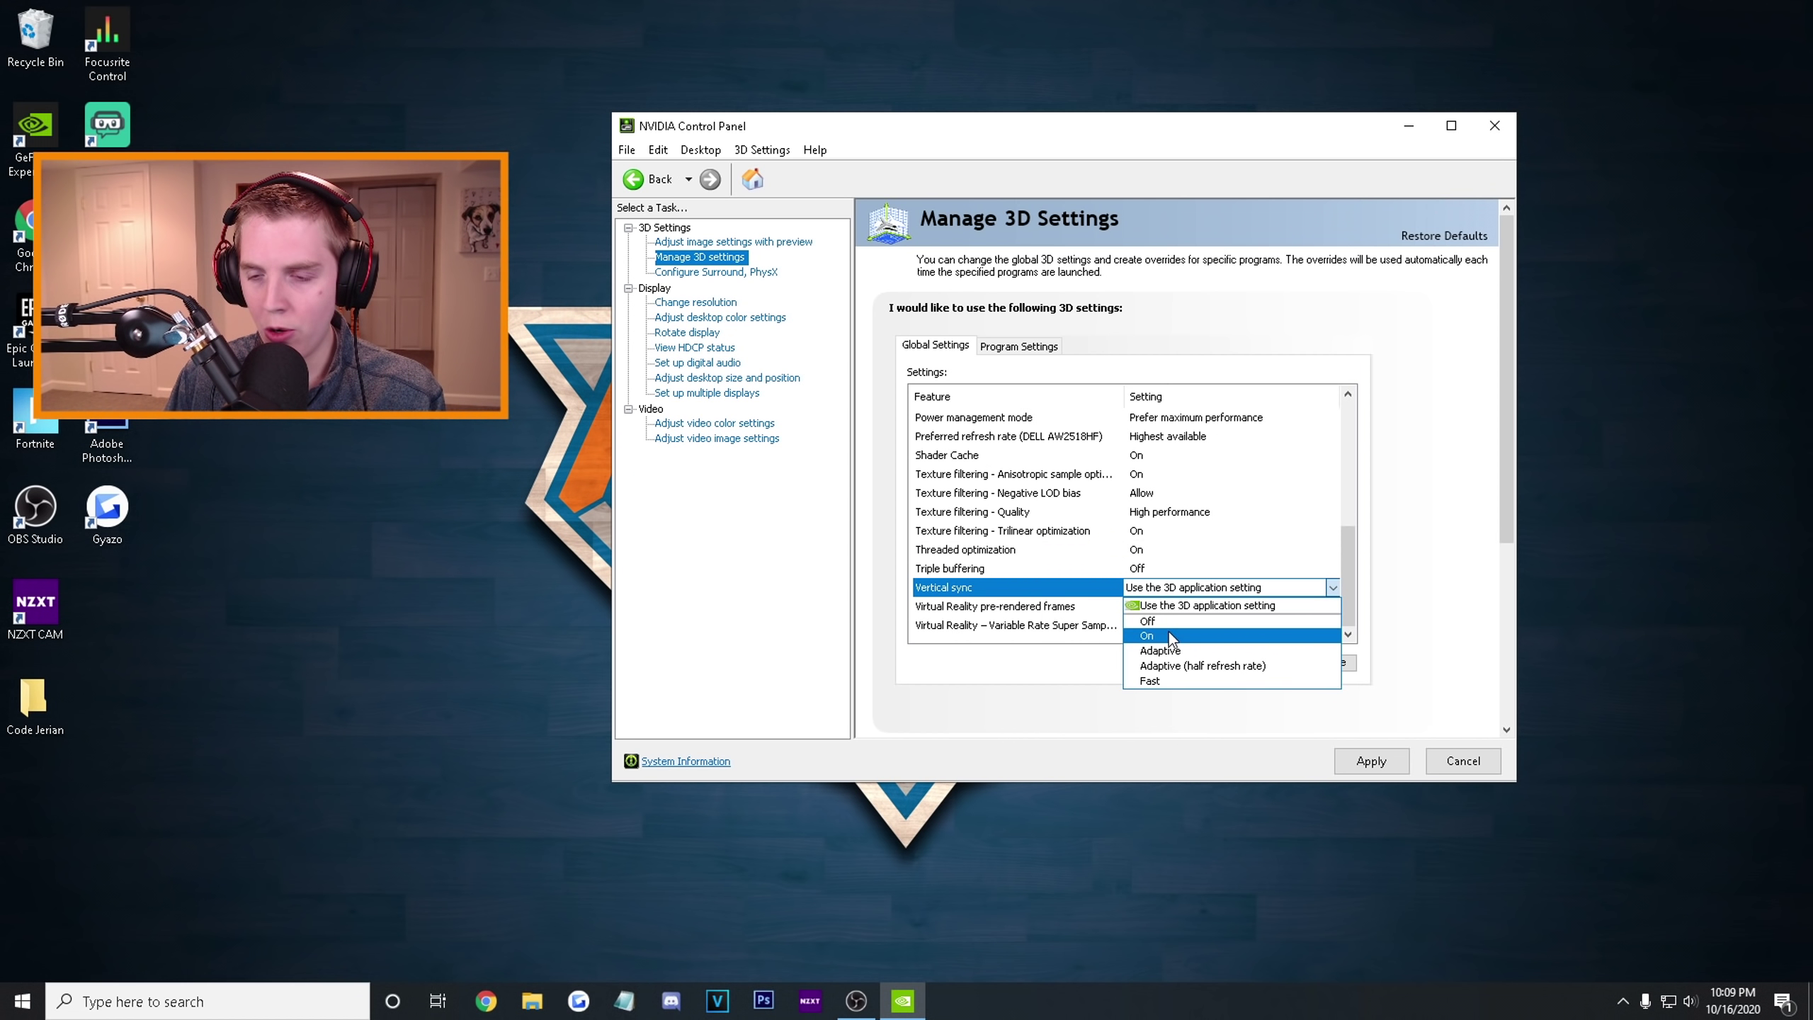
{"action": "left_click", "coordinate": [1142, 666]}
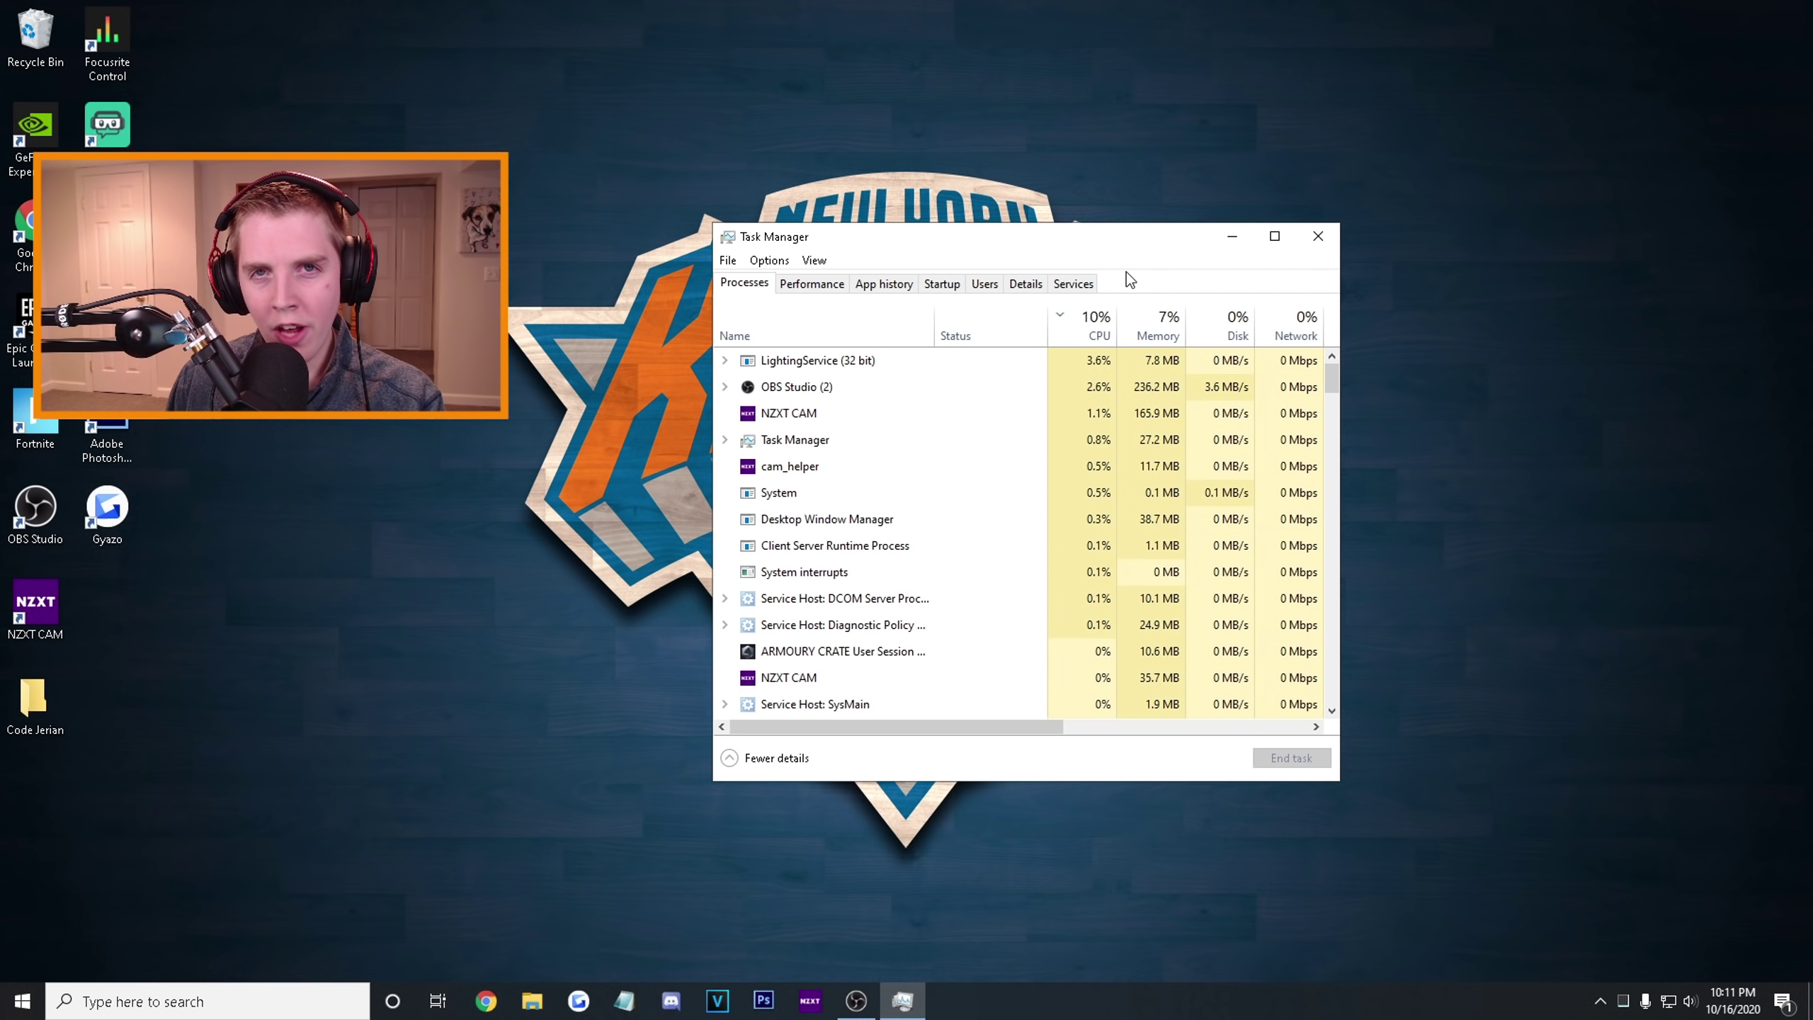
Launch Fortnite and go from its Task Manager process entry to its Details entry.
{"action": "left_click", "coordinate": [34, 422]}
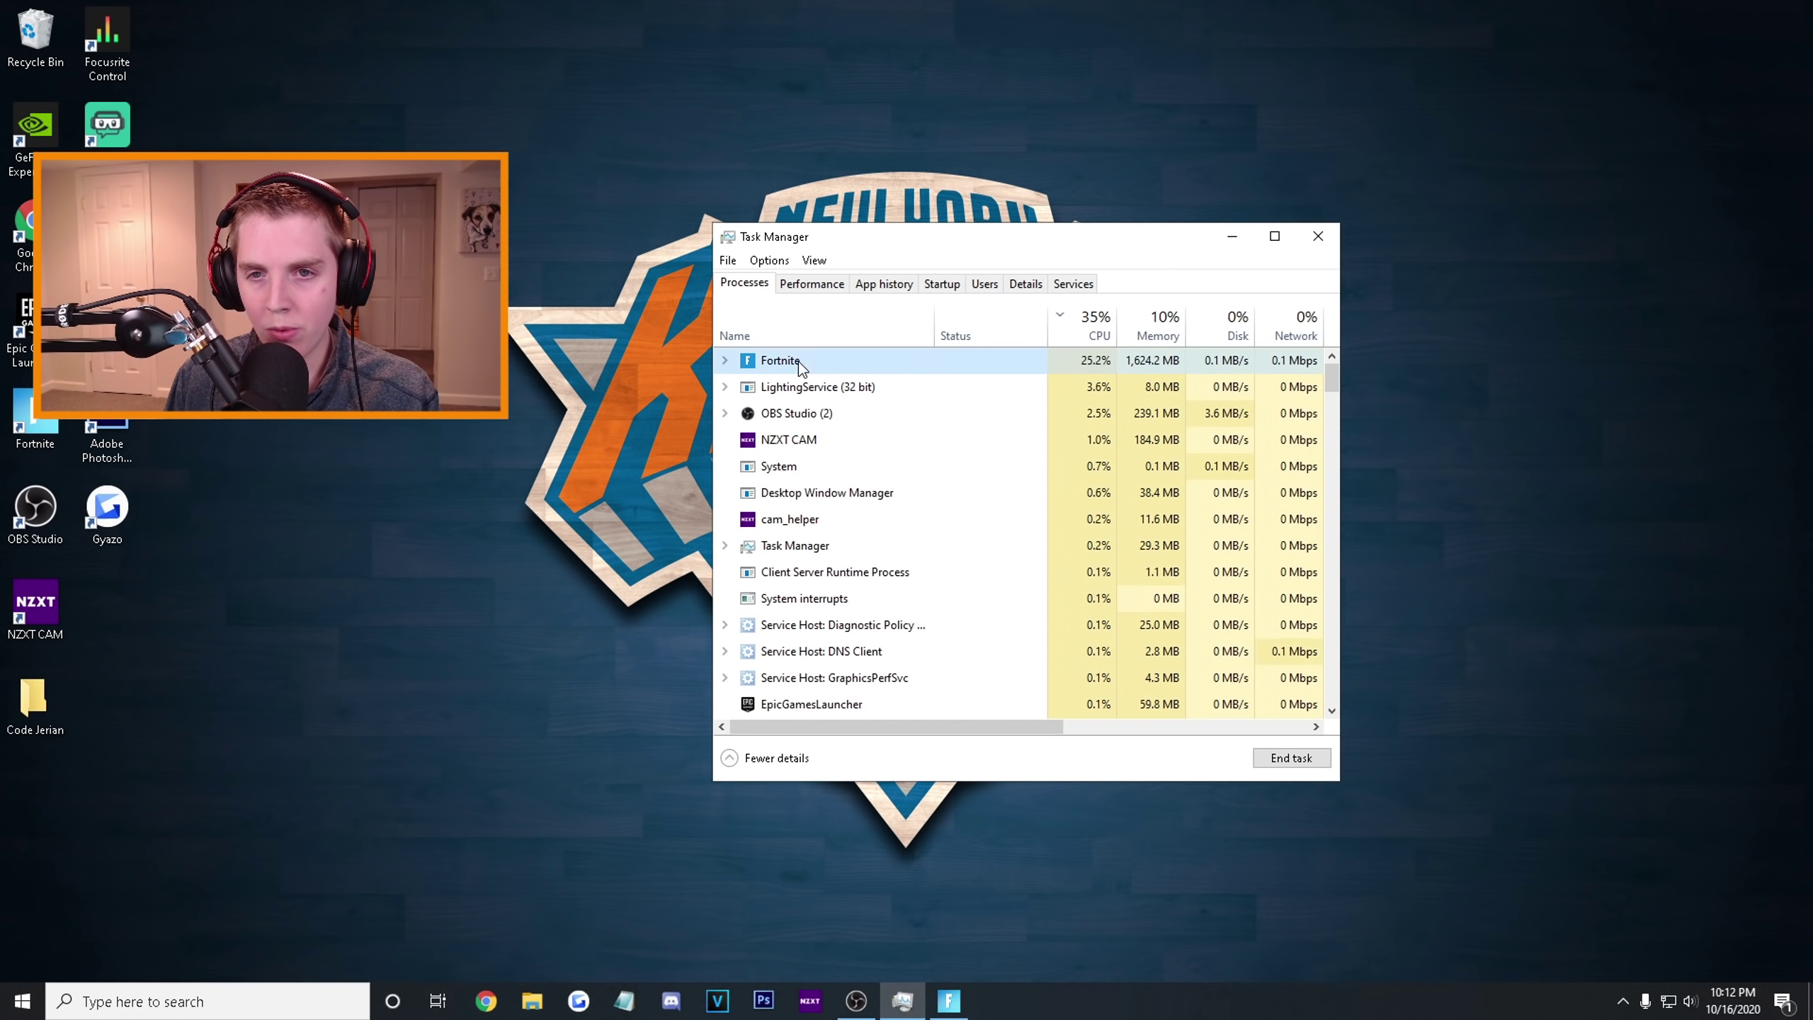
{"action": "left_click", "coordinate": [805, 360]}
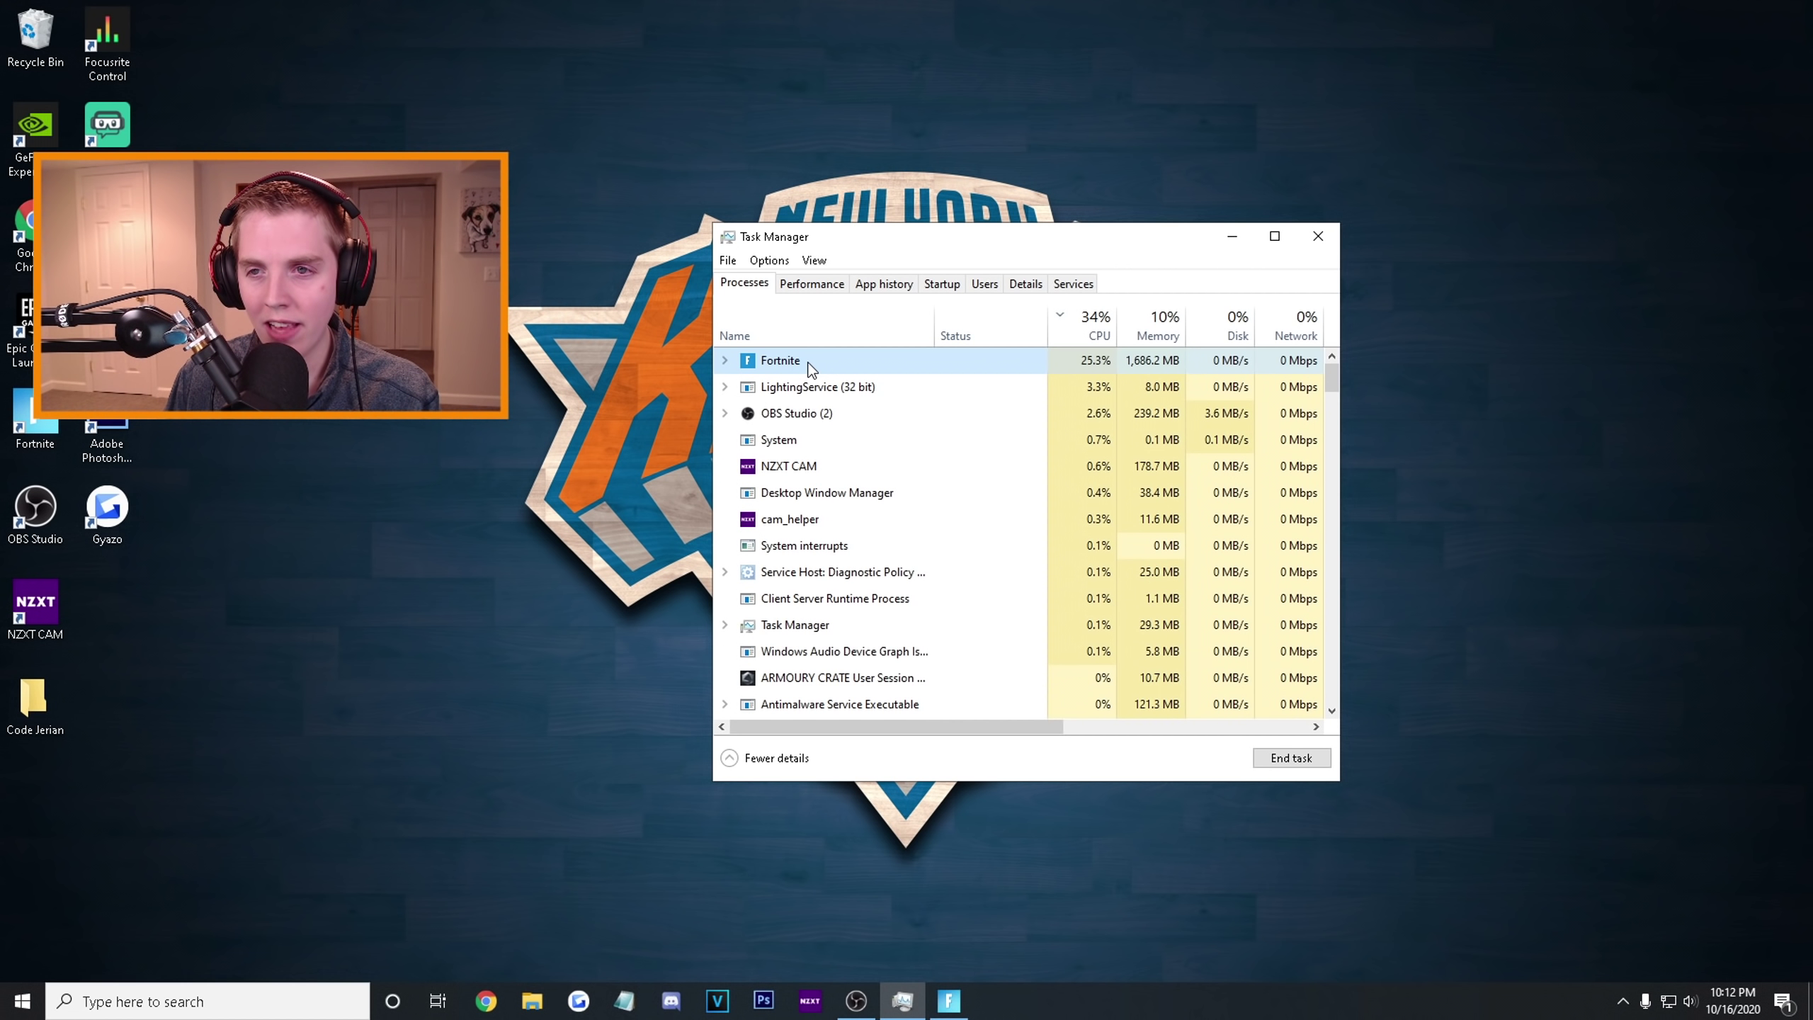
{"action": "right_click", "coordinate": [784, 359]}
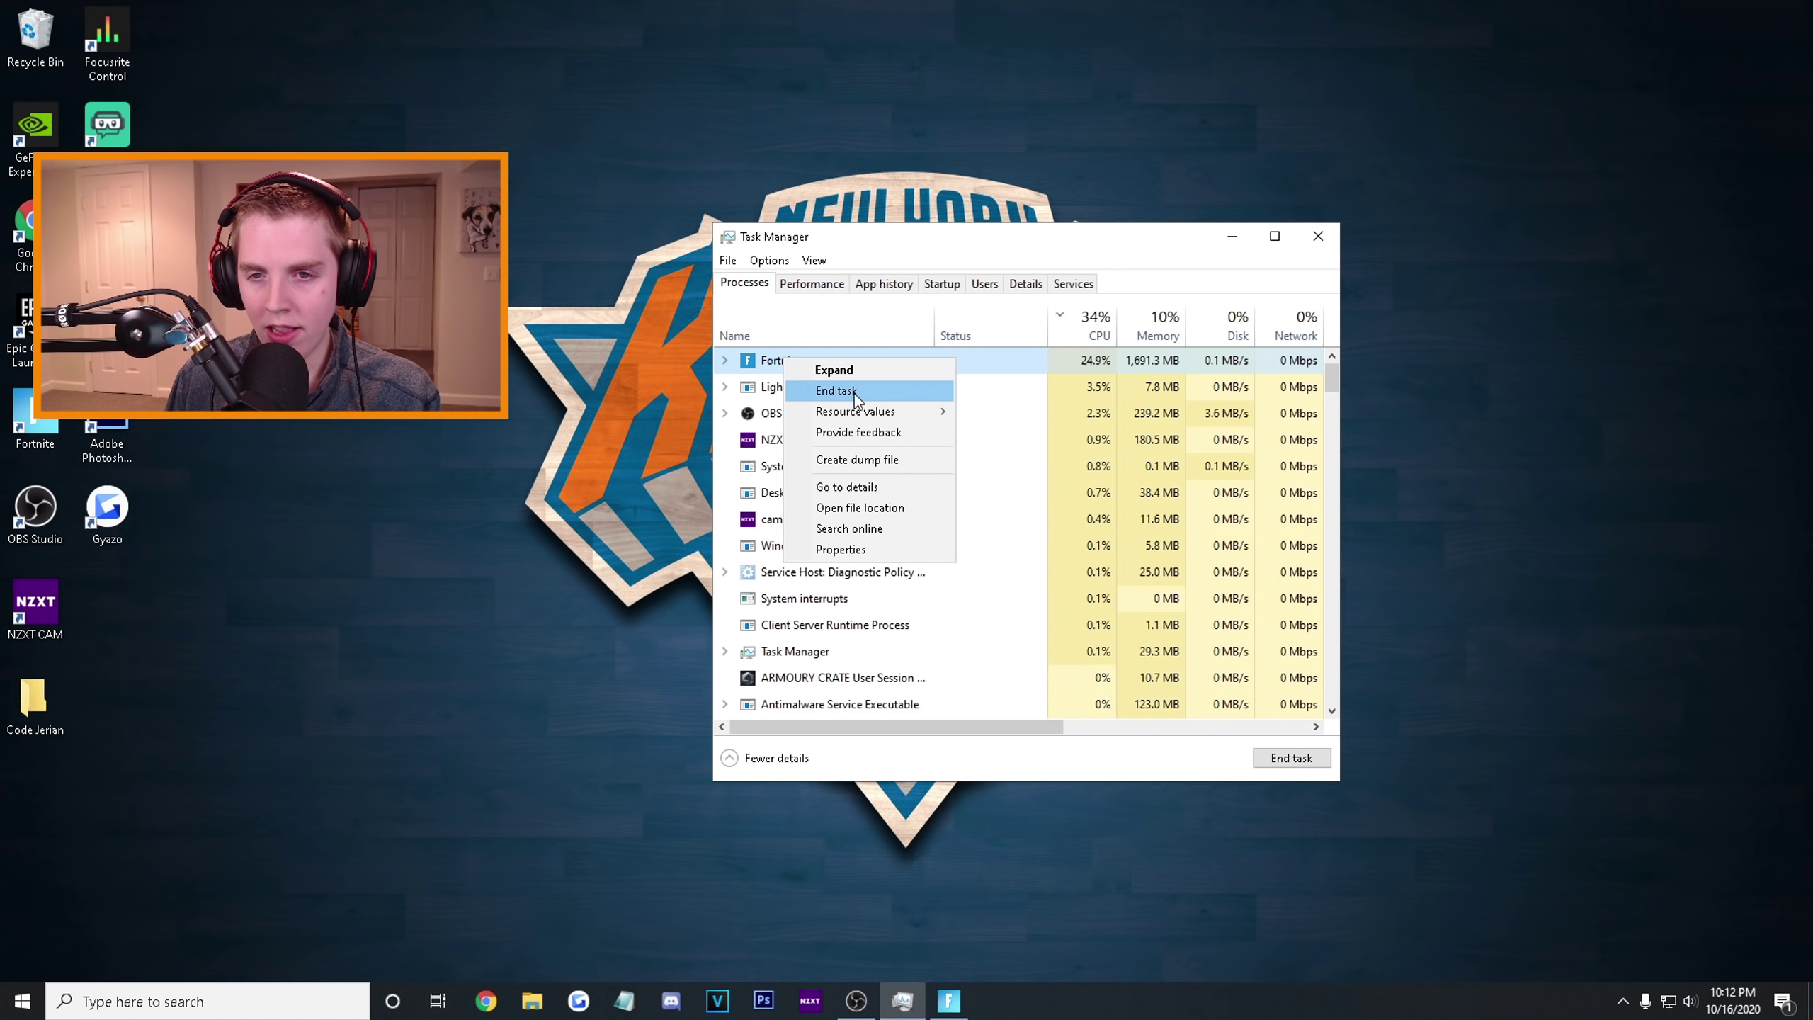
{"action": "left_click", "coordinate": [866, 490]}
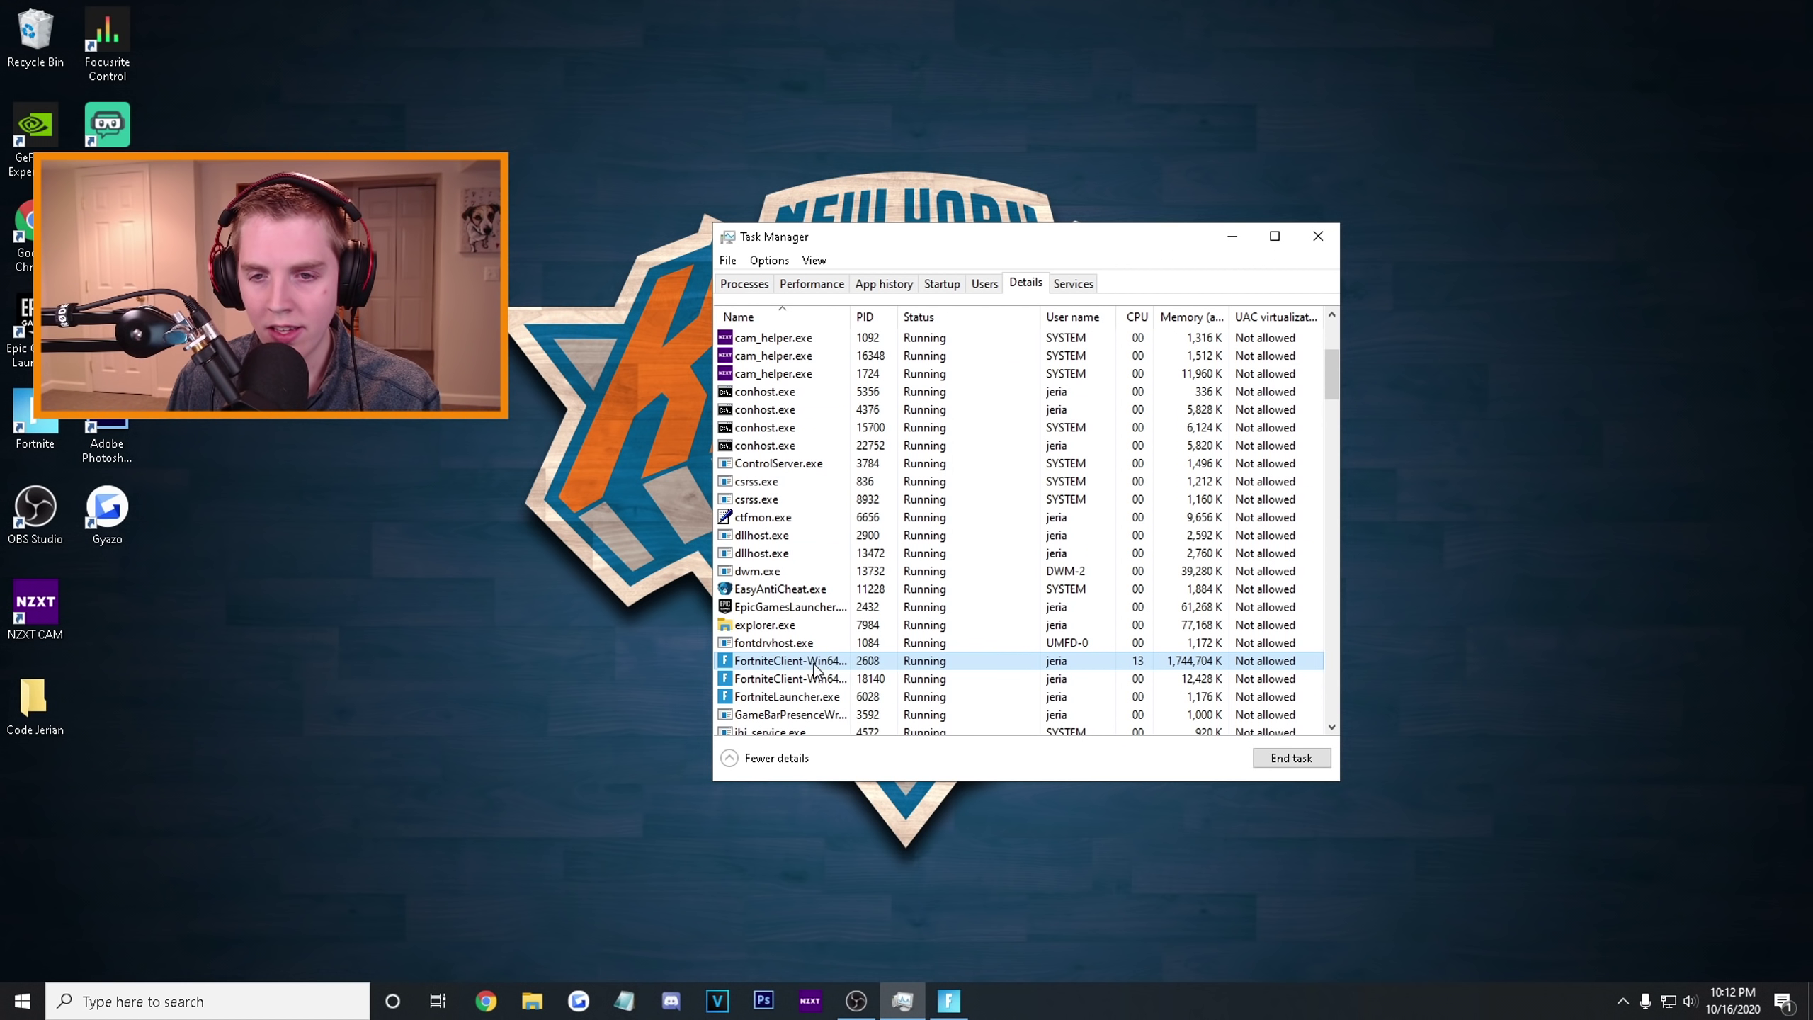
Set FortniteClient-Win64-Shipping.exe priority to High and confirm the change.
{"action": "right_click", "coordinate": [813, 666]}
{"action": "mouse_move", "coordinate": [903, 752]}
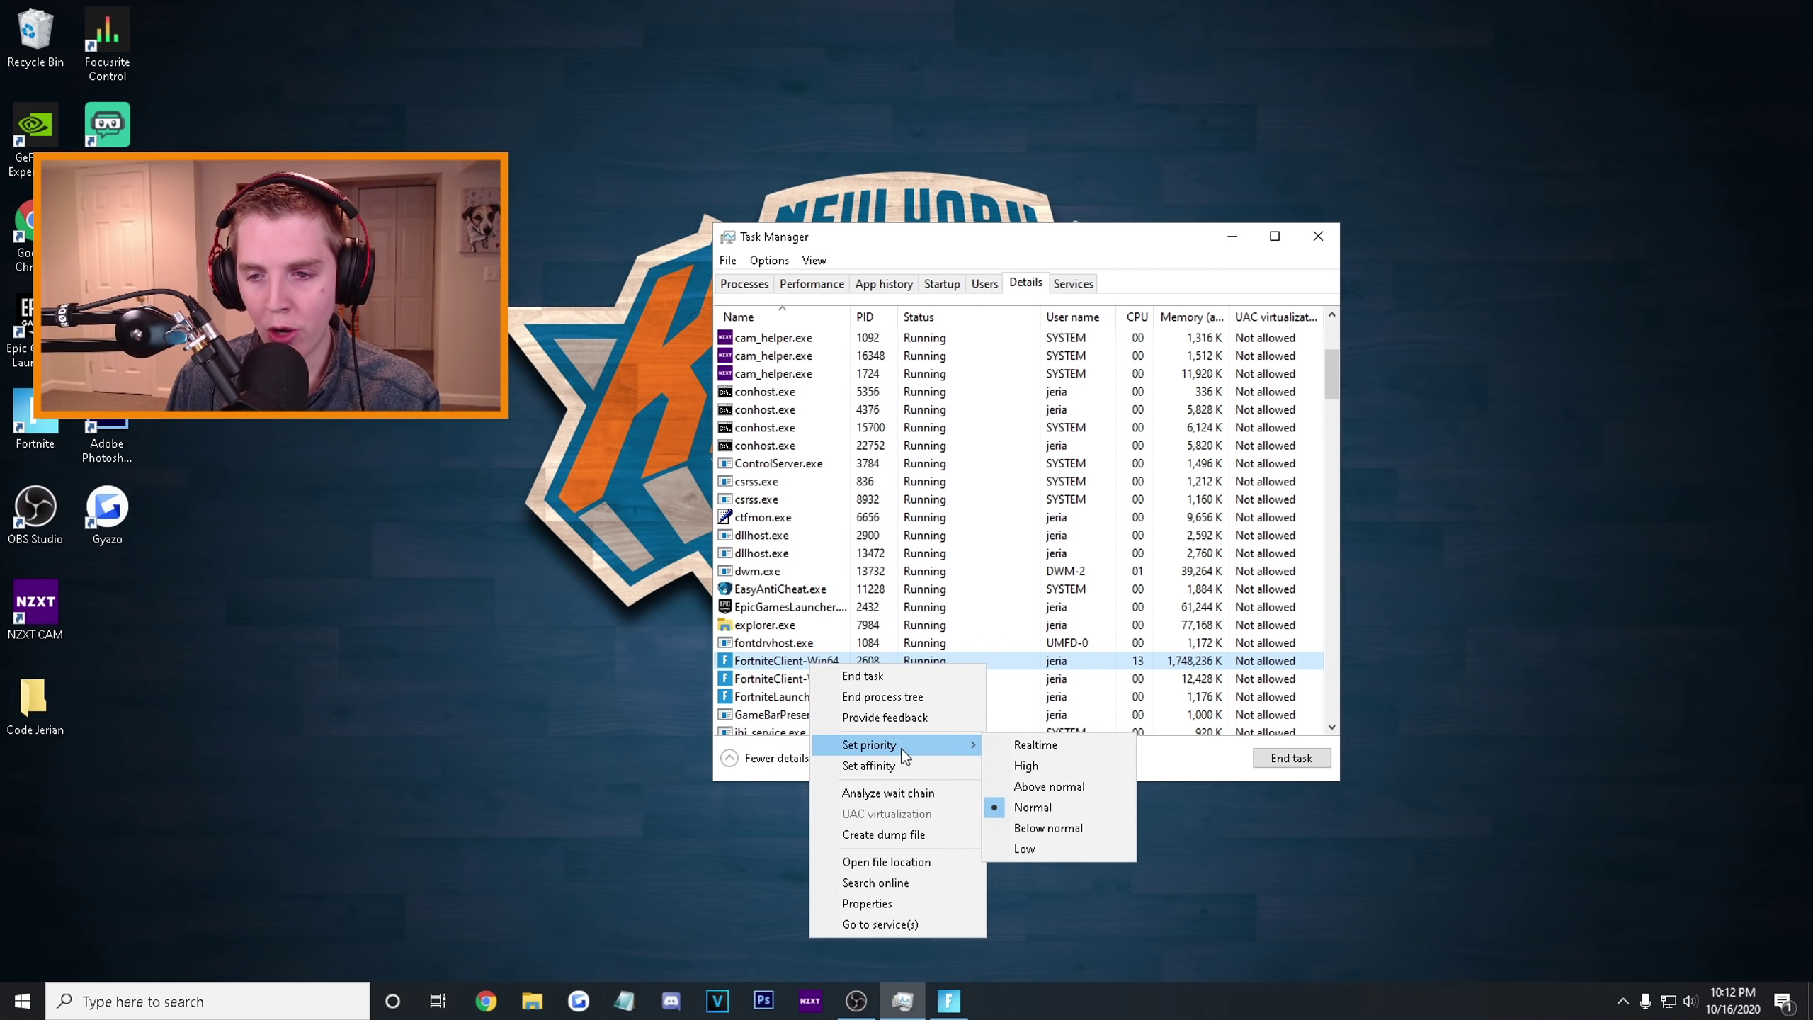
{"action": "left_click", "coordinate": [1041, 763]}
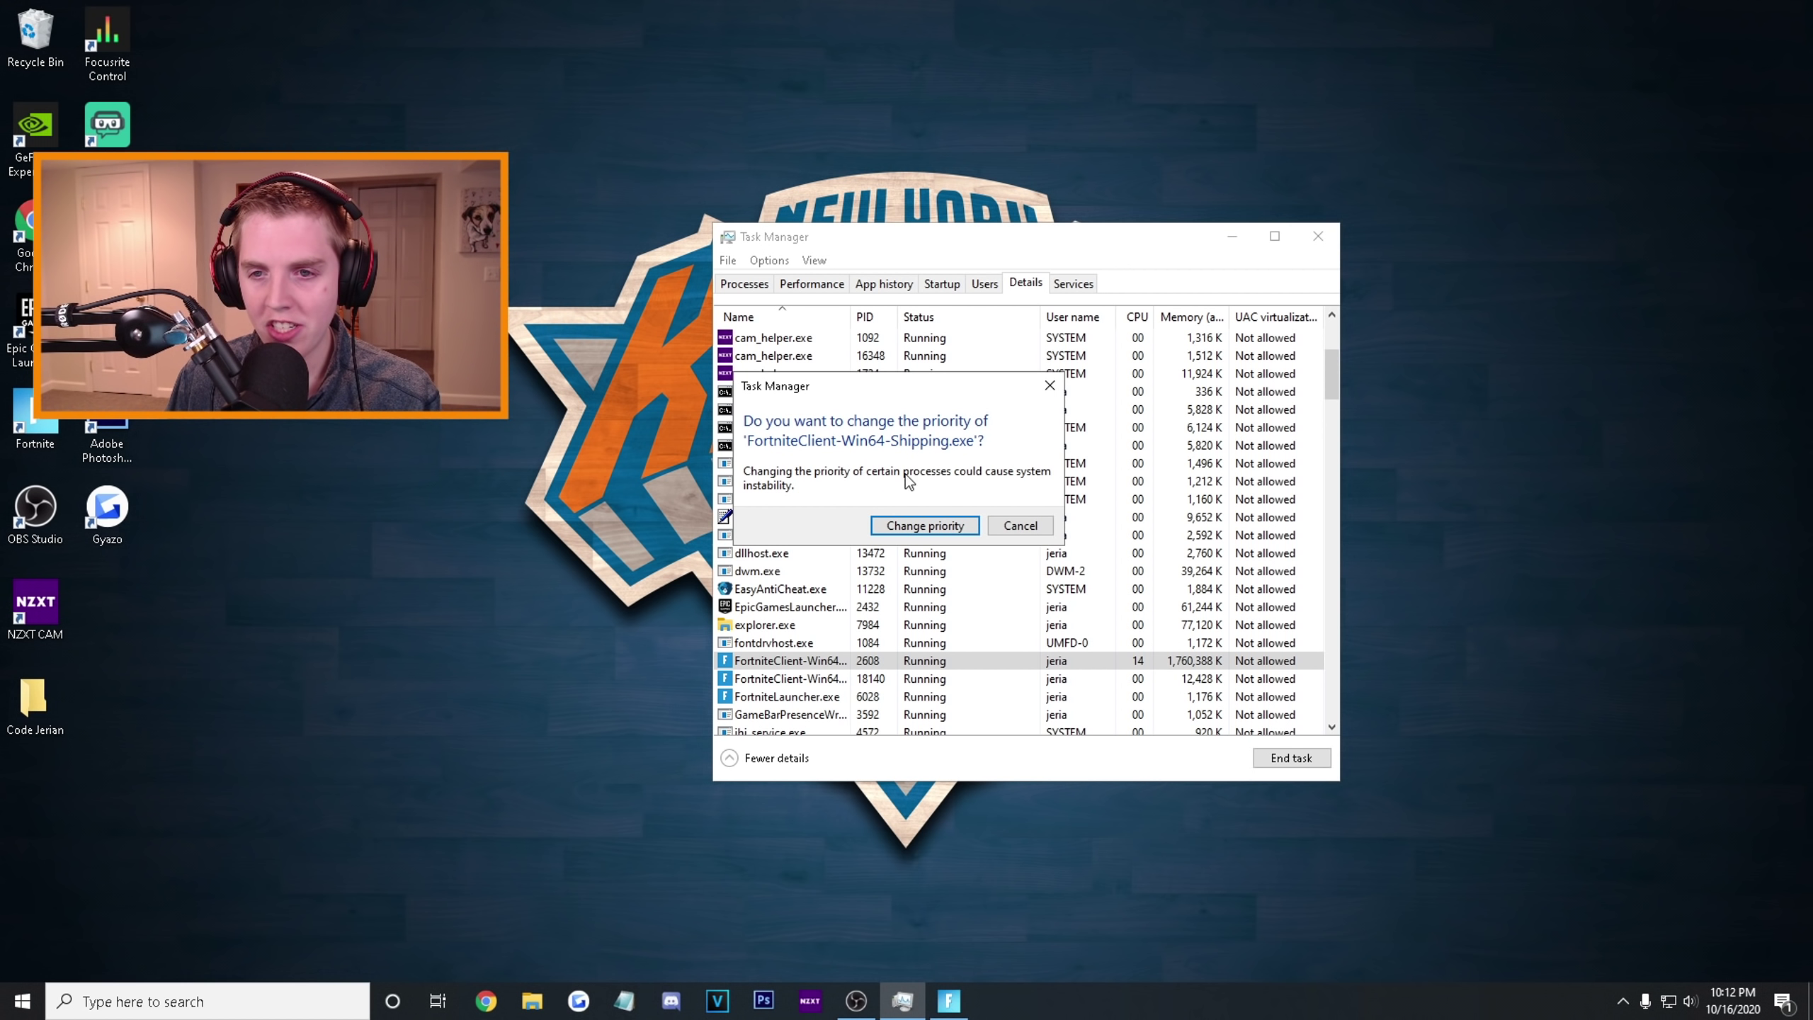
{"action": "left_click", "coordinate": [885, 531]}
{"action": "scroll", "coordinate": [914, 439], "scroll_direction": "down", "scroll_amount": 2}
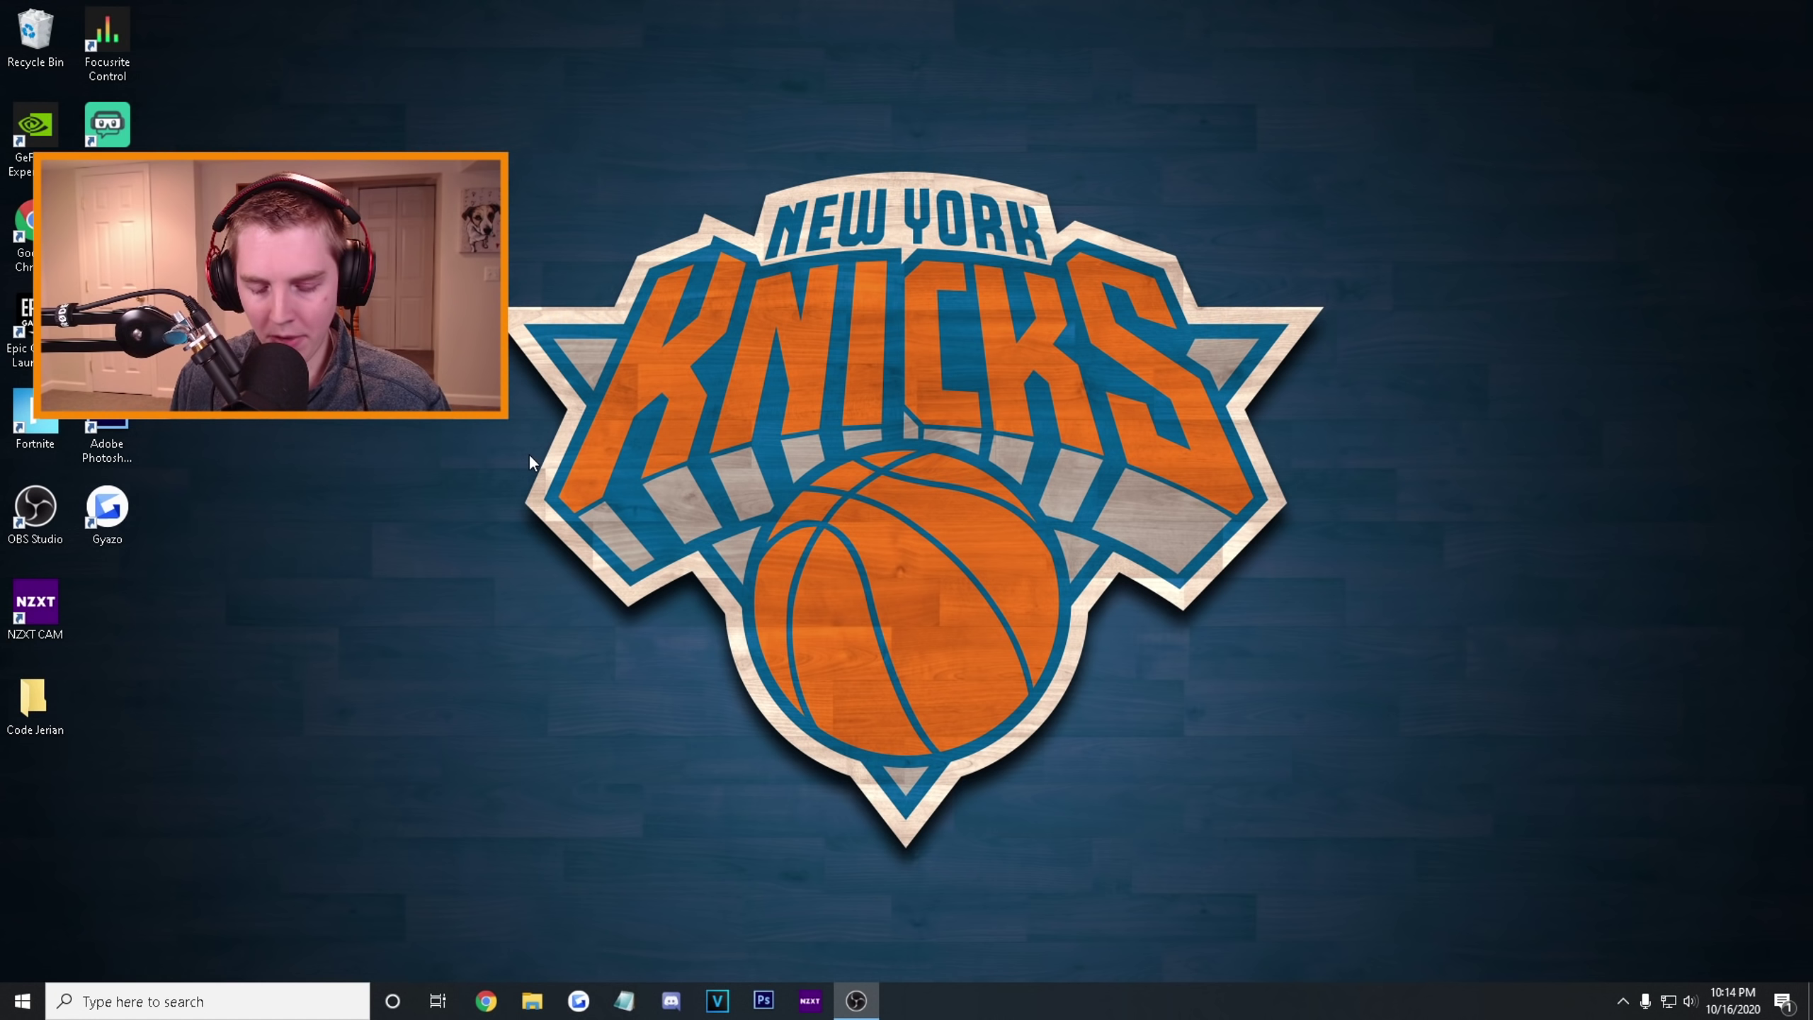
Open Task Manager's Performance tab and view Memory showing 64 GB at 2133 MHz.
{"action": "key", "text": "ctrl+alt+Delete"}
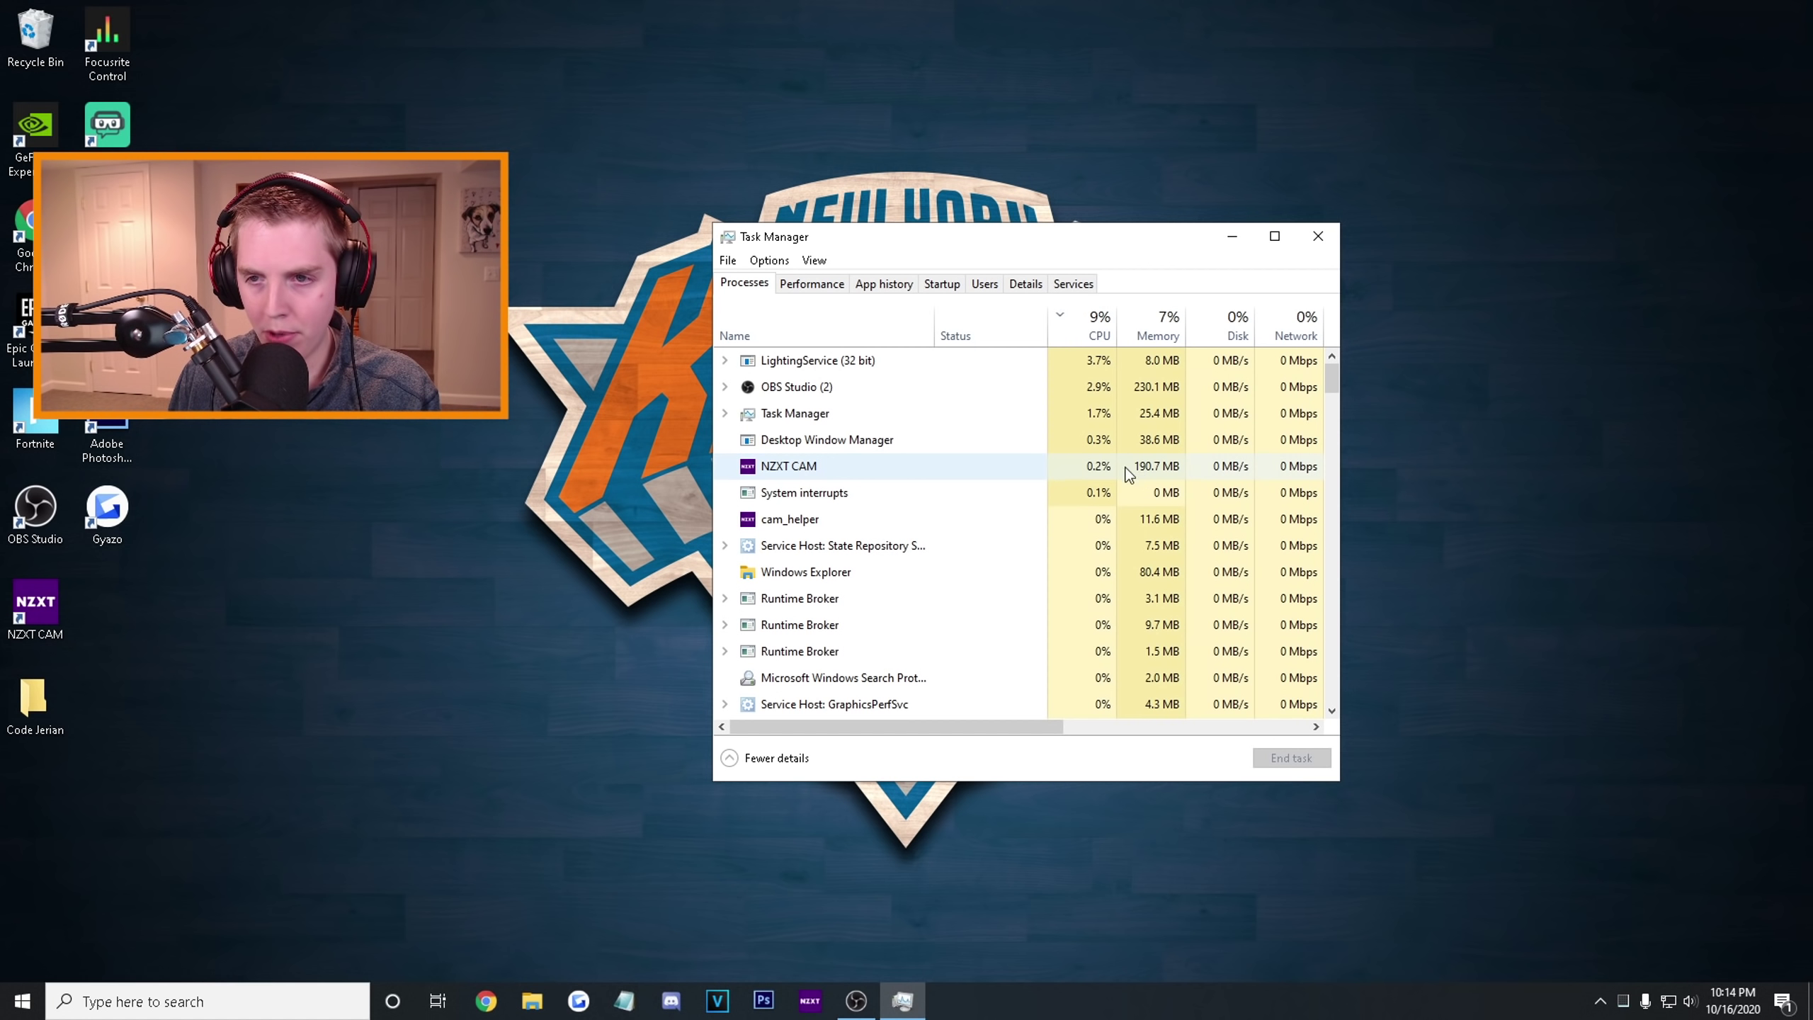
{"action": "left_click_drag", "start_coordinate": [1015, 249], "coordinate": [1345, 229]}
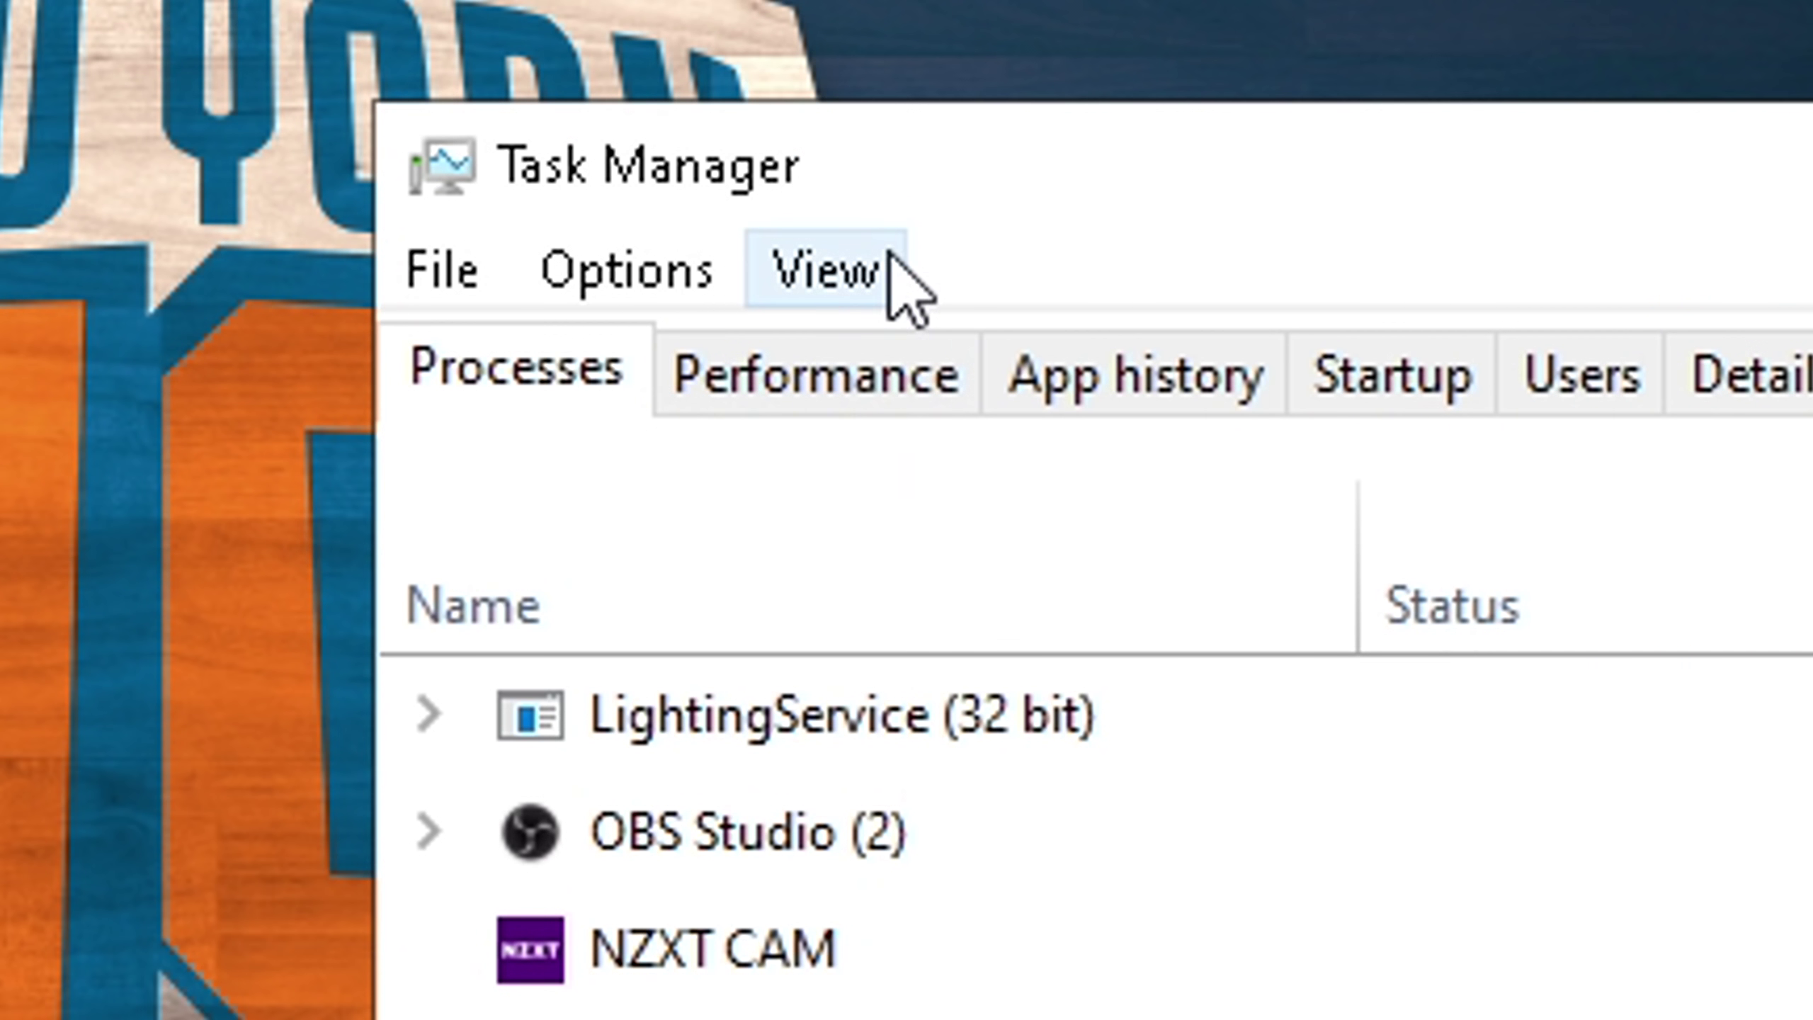
{"action": "left_click", "coordinate": [881, 378]}
{"action": "left_click", "coordinate": [961, 682]}
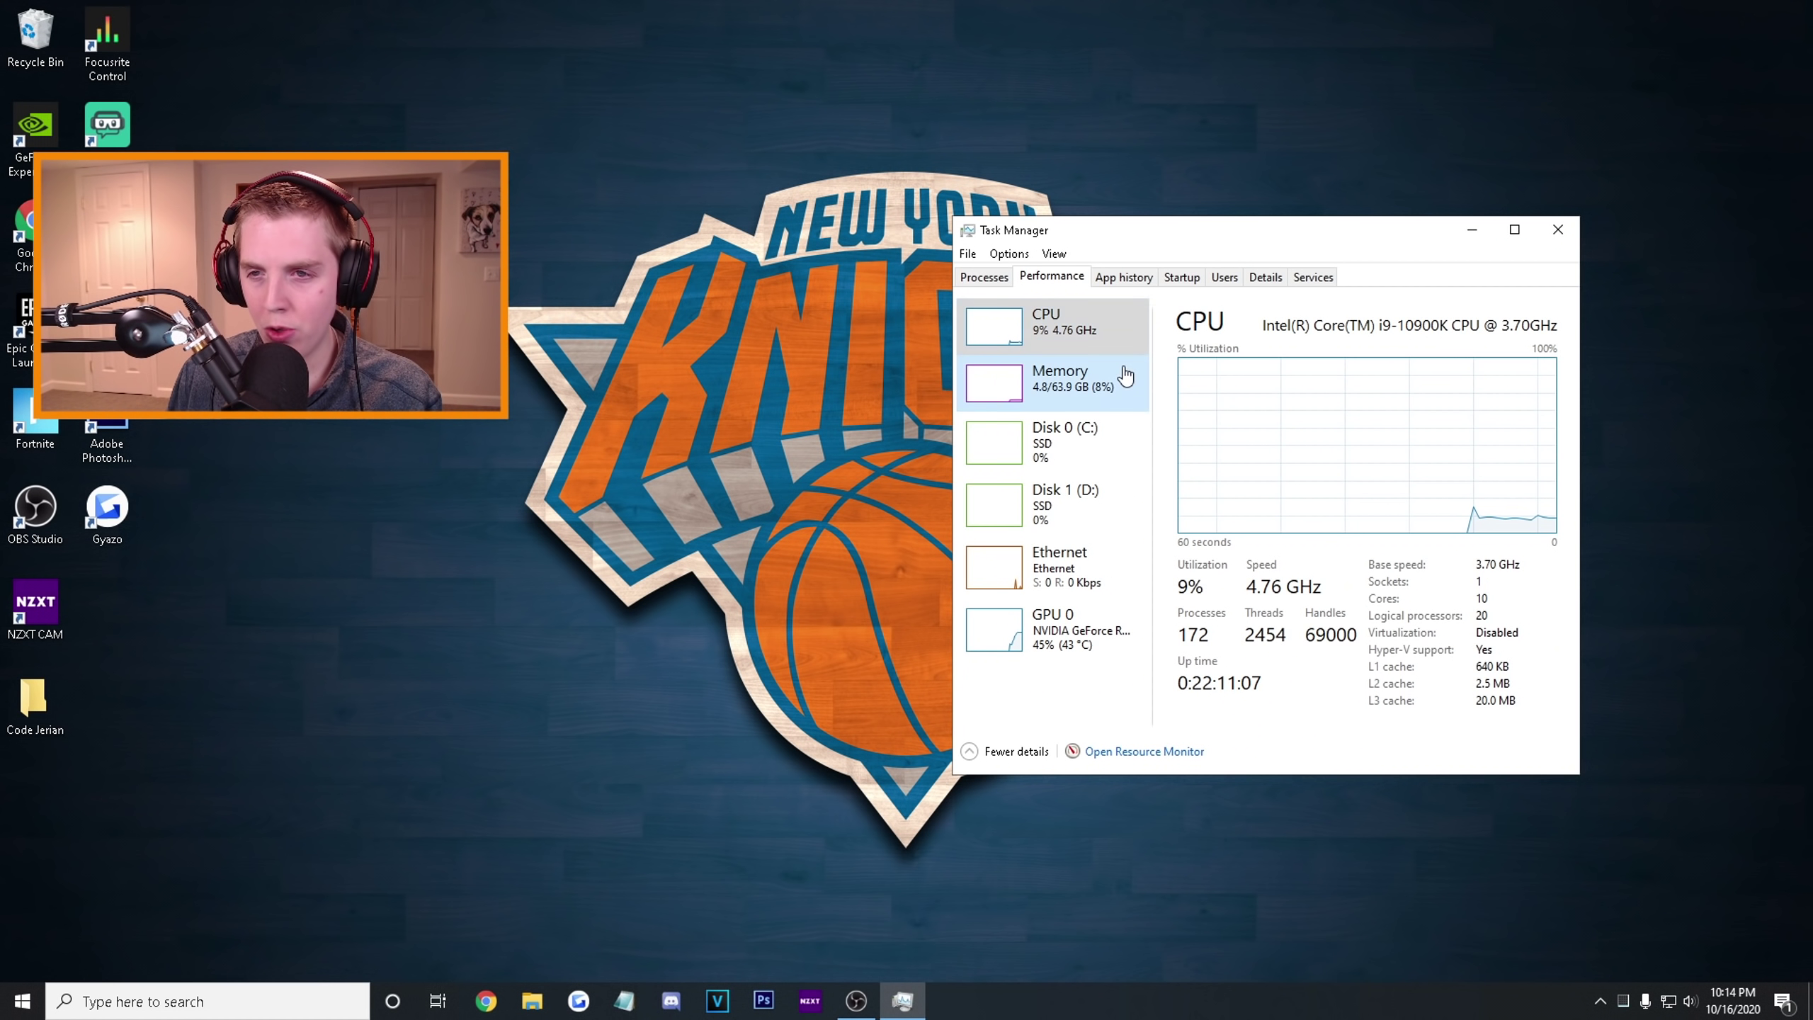
{"action": "left_click", "coordinate": [1077, 387]}
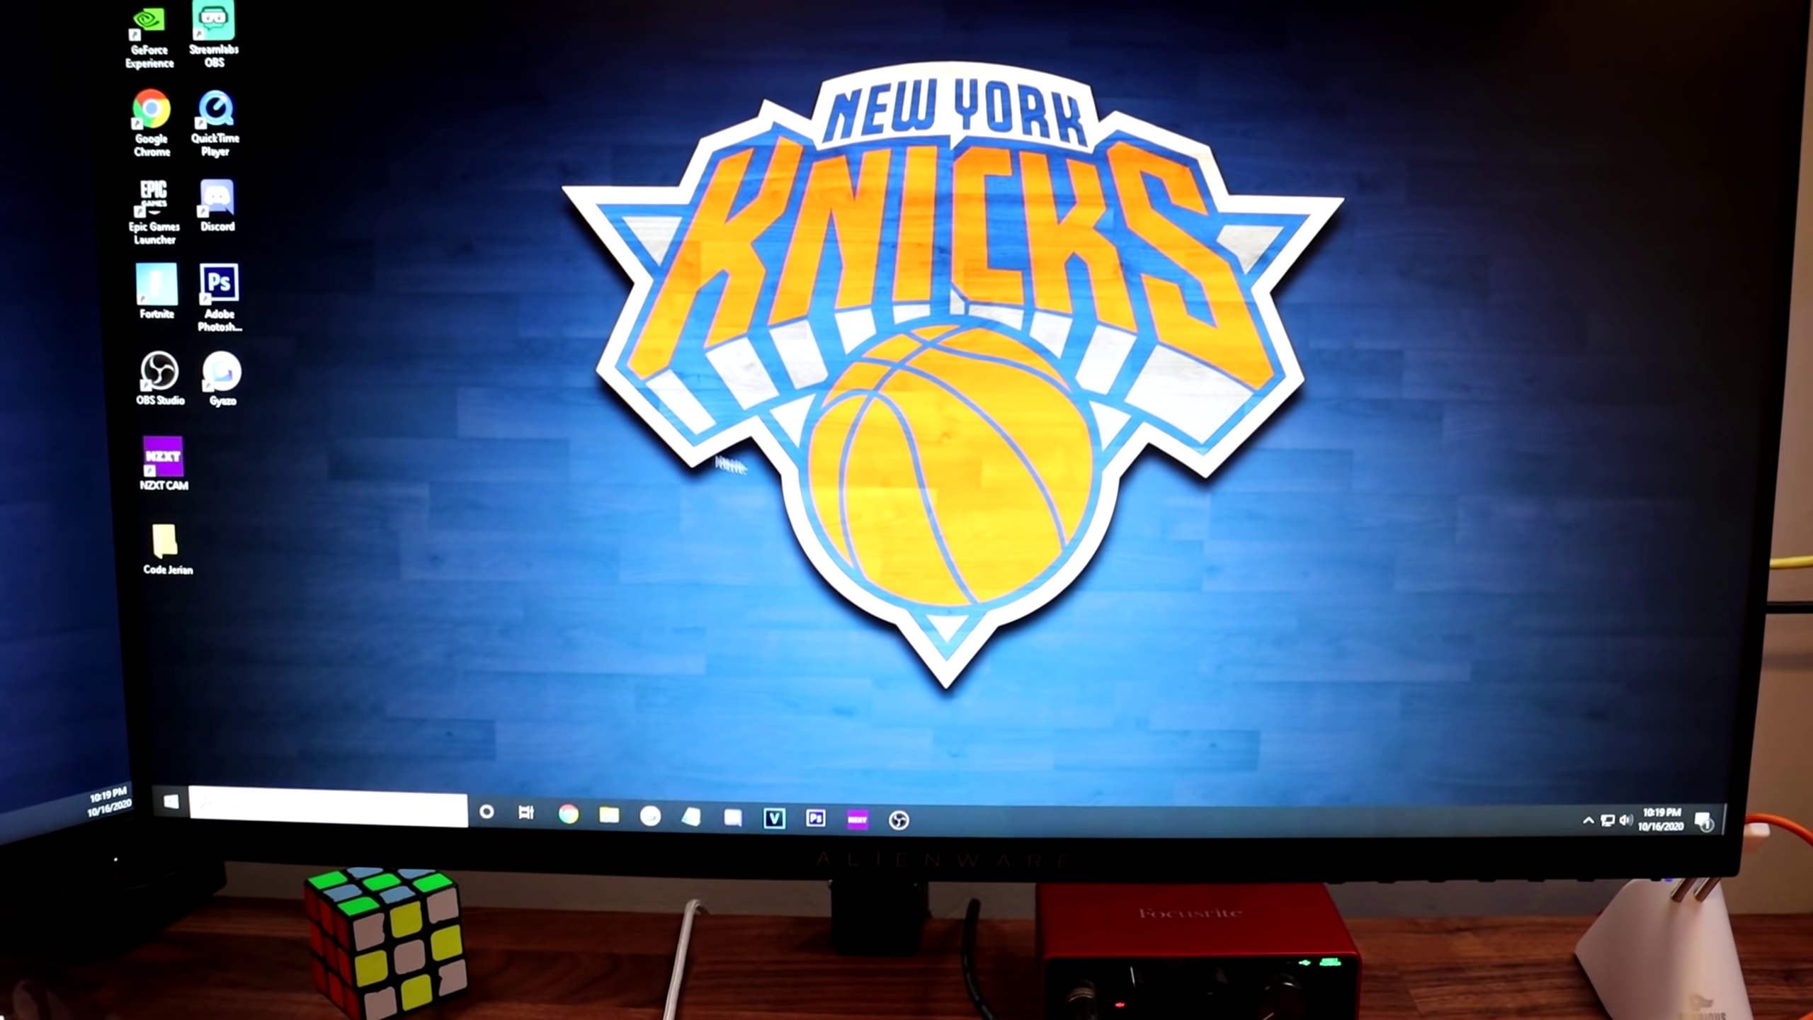
Restart the PC from the Start menu's Power options.
{"action": "key", "text": "super"}
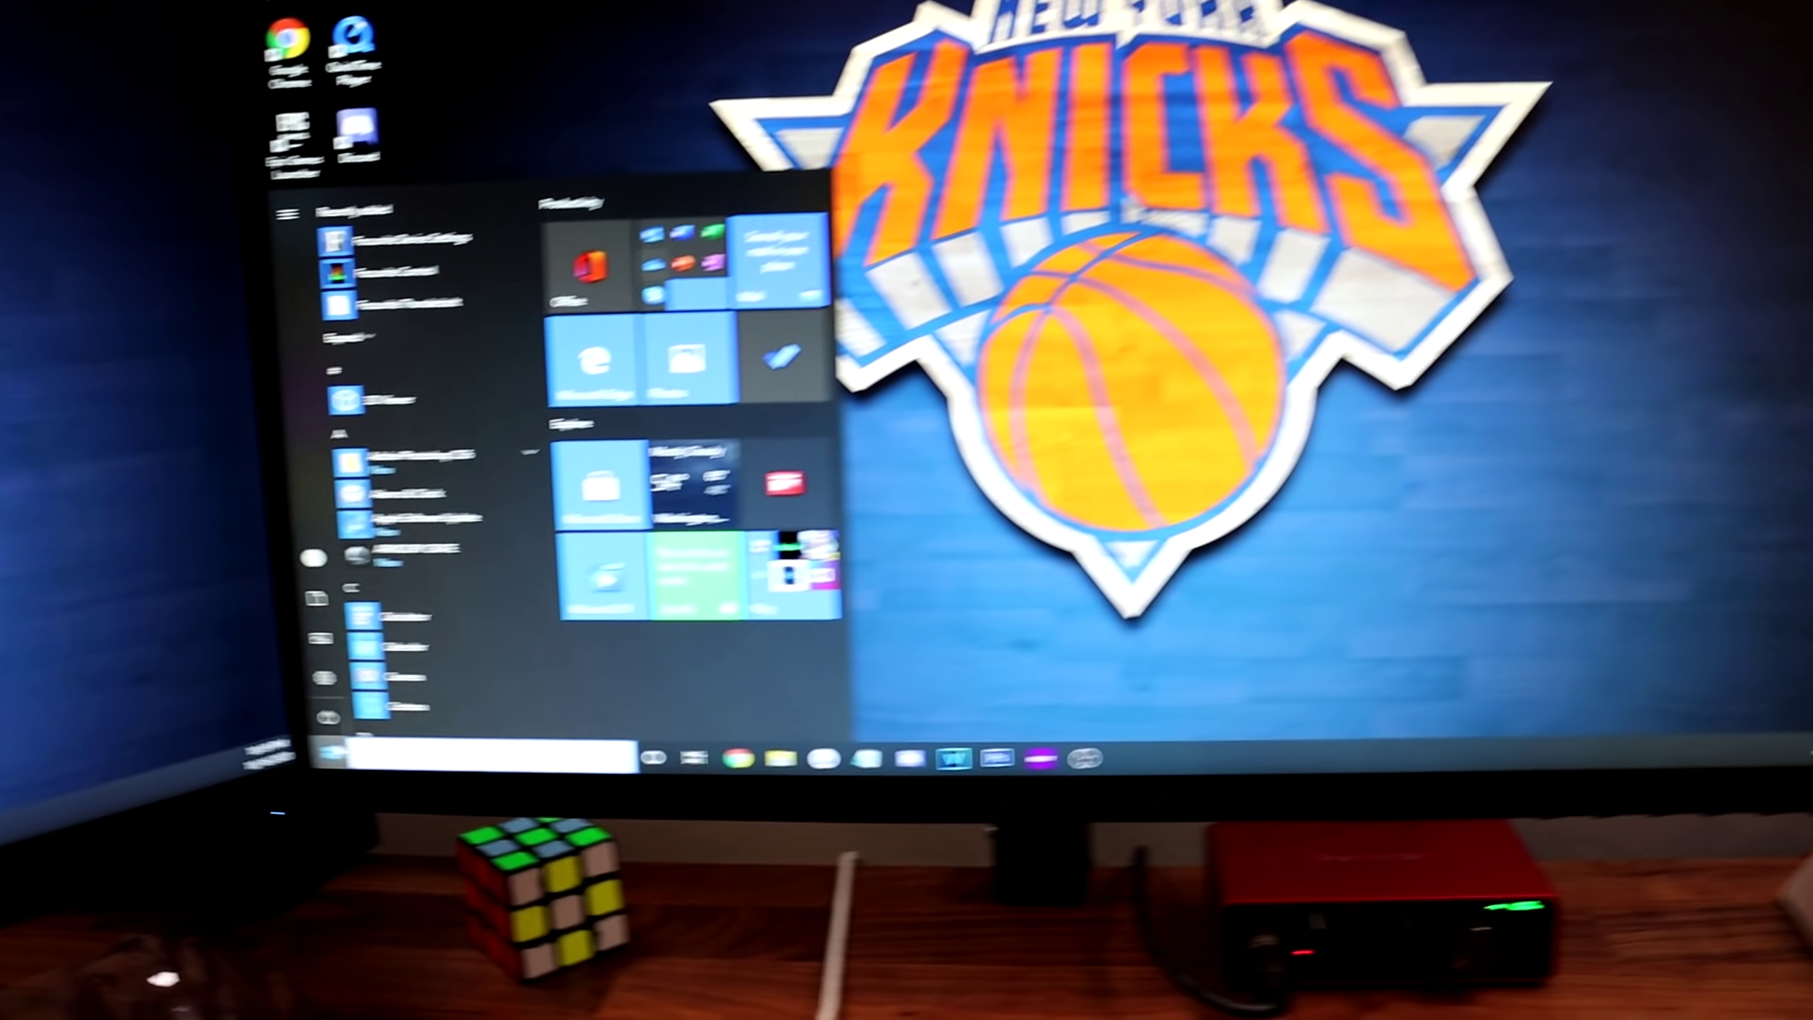
{"action": "left_click", "coordinate": [191, 753]}
{"action": "left_click", "coordinate": [268, 717]}
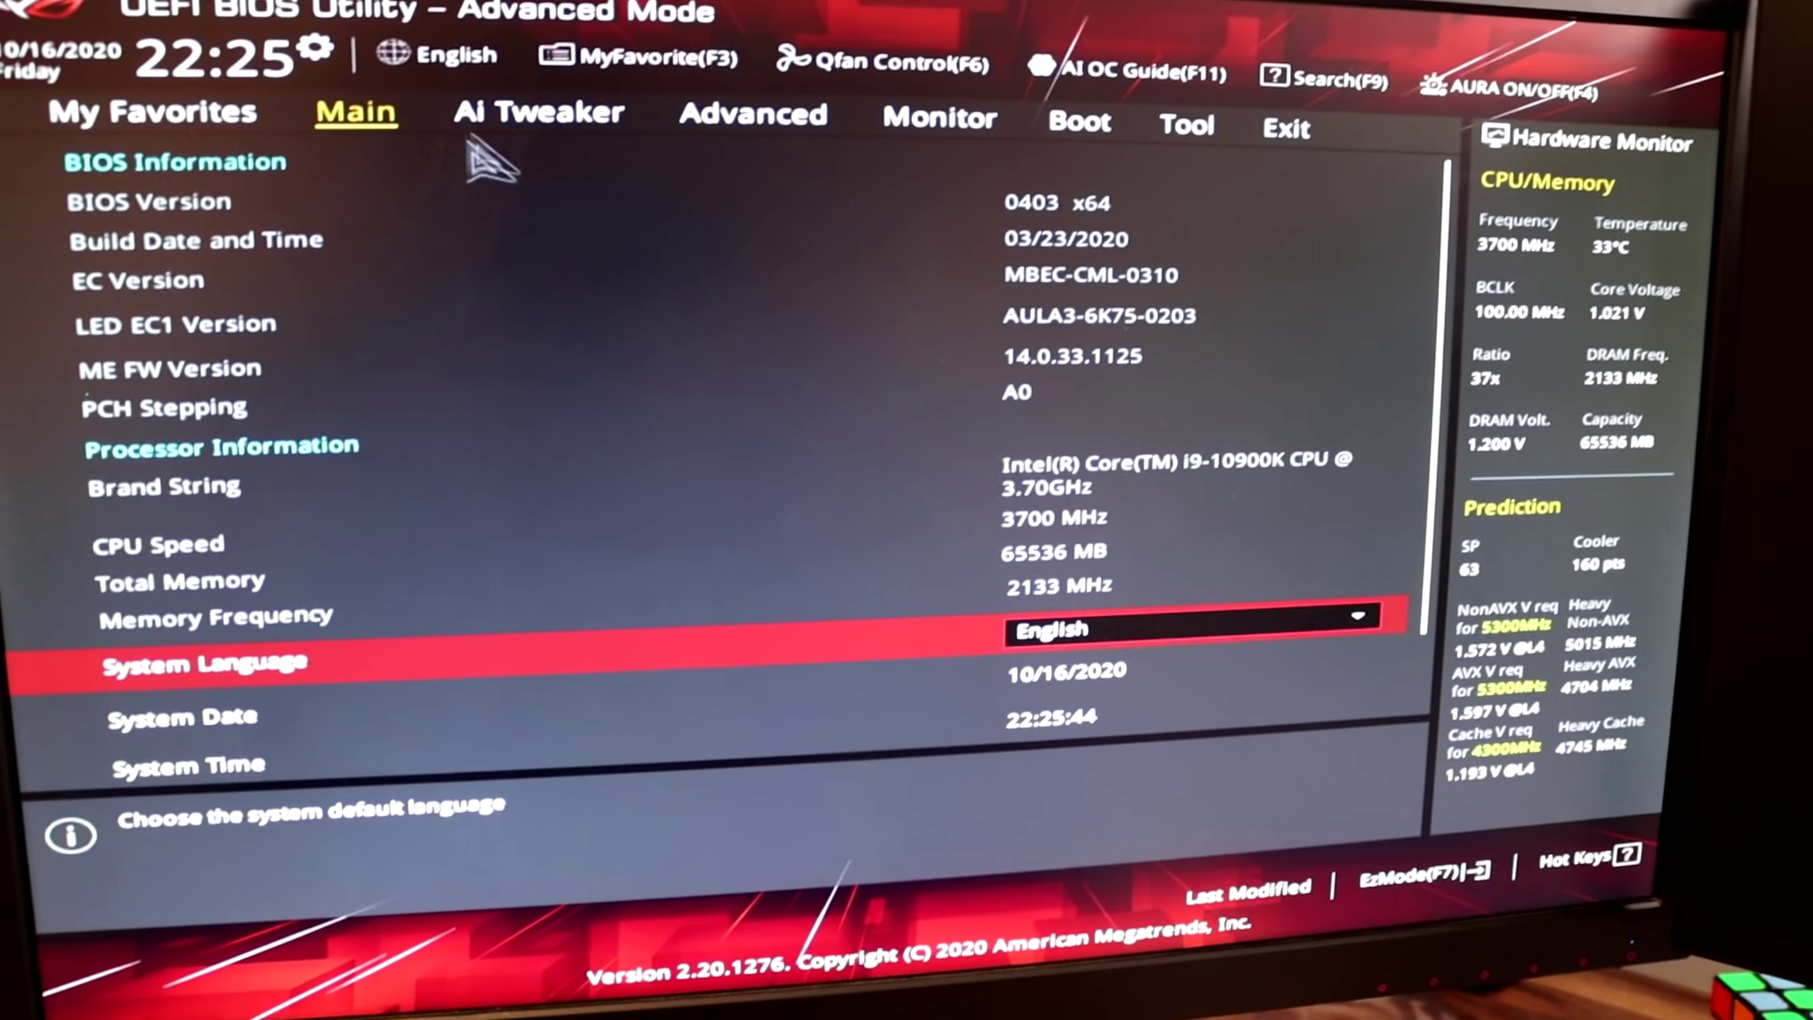
In Ai Tweaker, set Ai Overclock Tuner to XMP I at DDR4-3600MHz, then save and exit.
{"action": "left_click", "coordinate": [483, 149]}
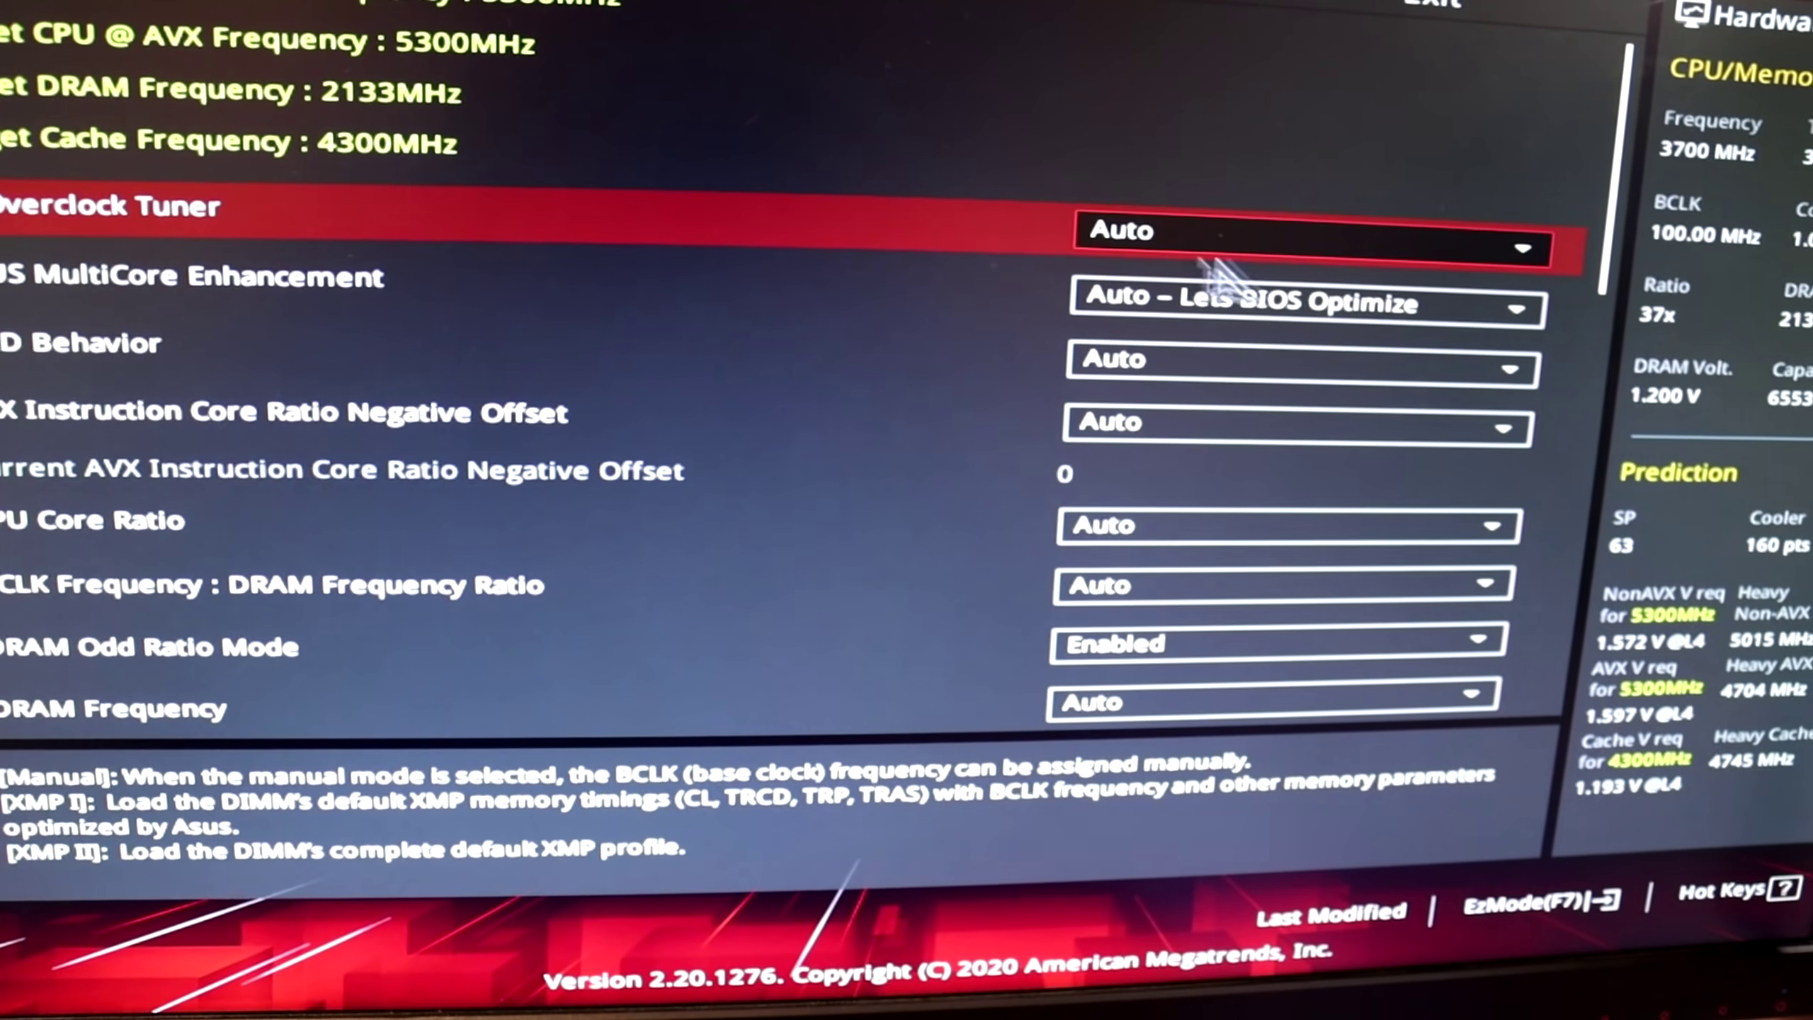
{"action": "left_click", "coordinate": [1170, 250]}
{"action": "left_click", "coordinate": [1127, 316]}
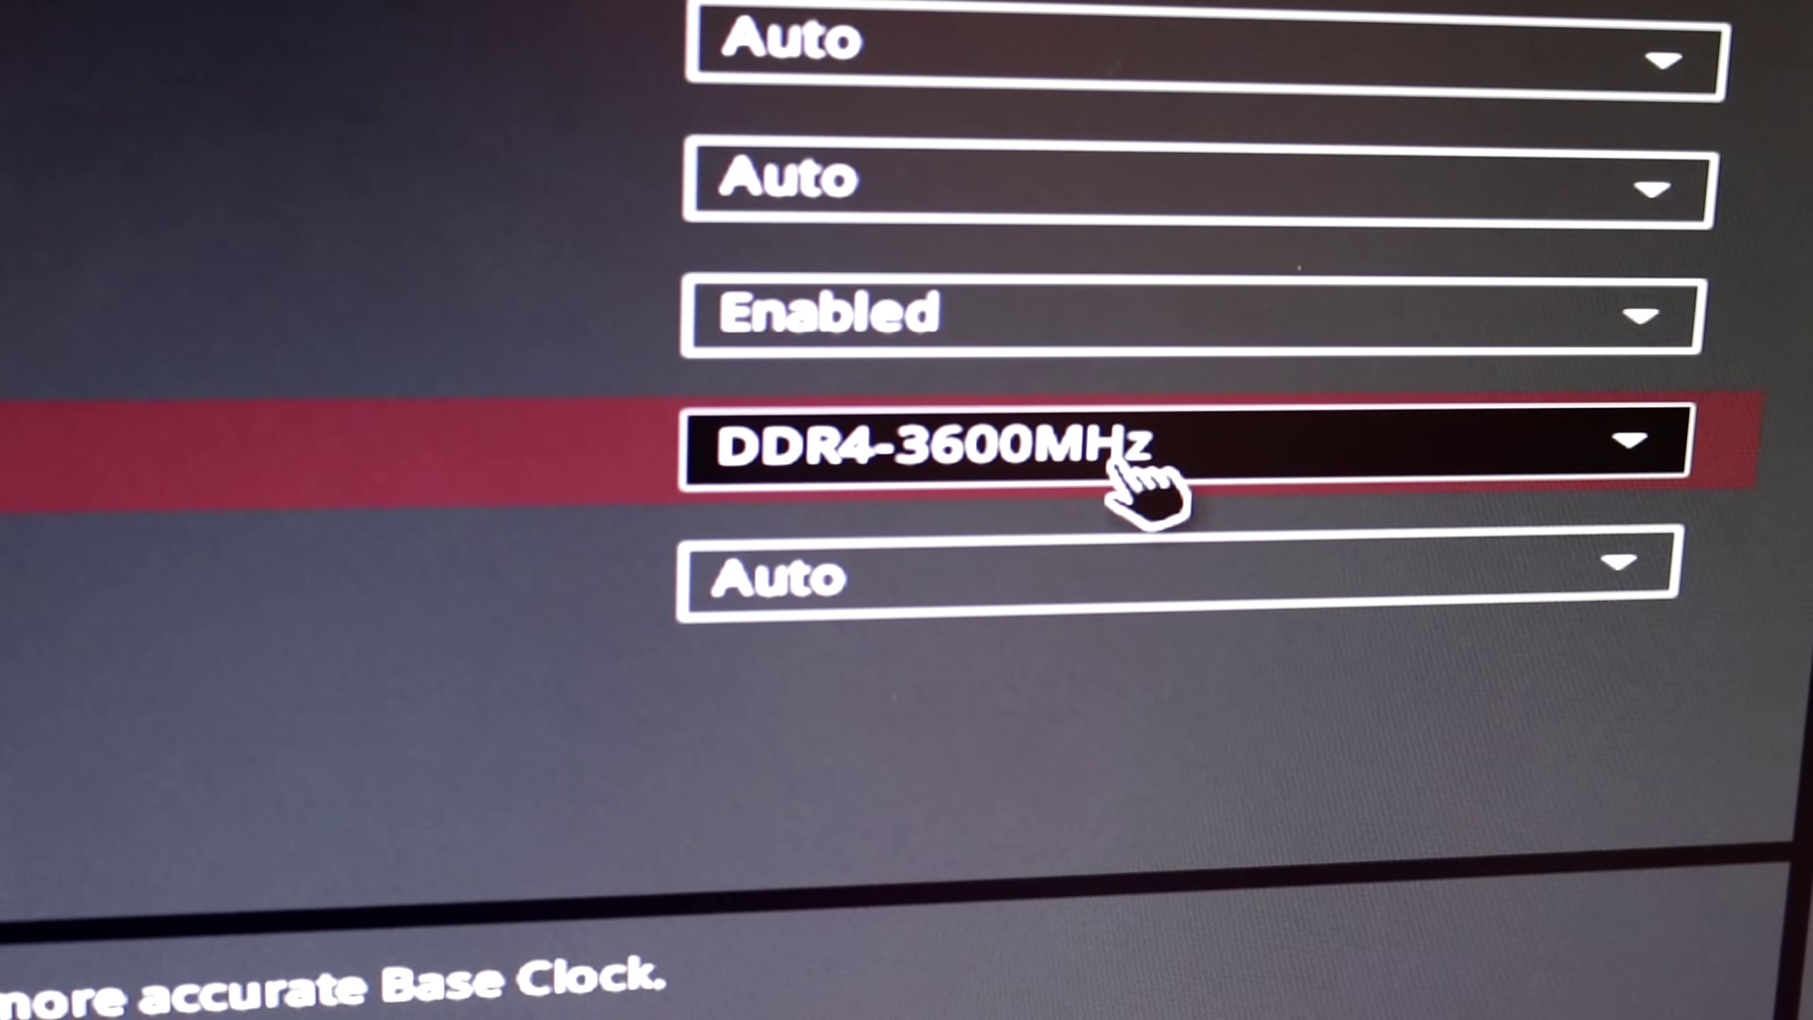
{"action": "left_click", "coordinate": [1078, 413]}
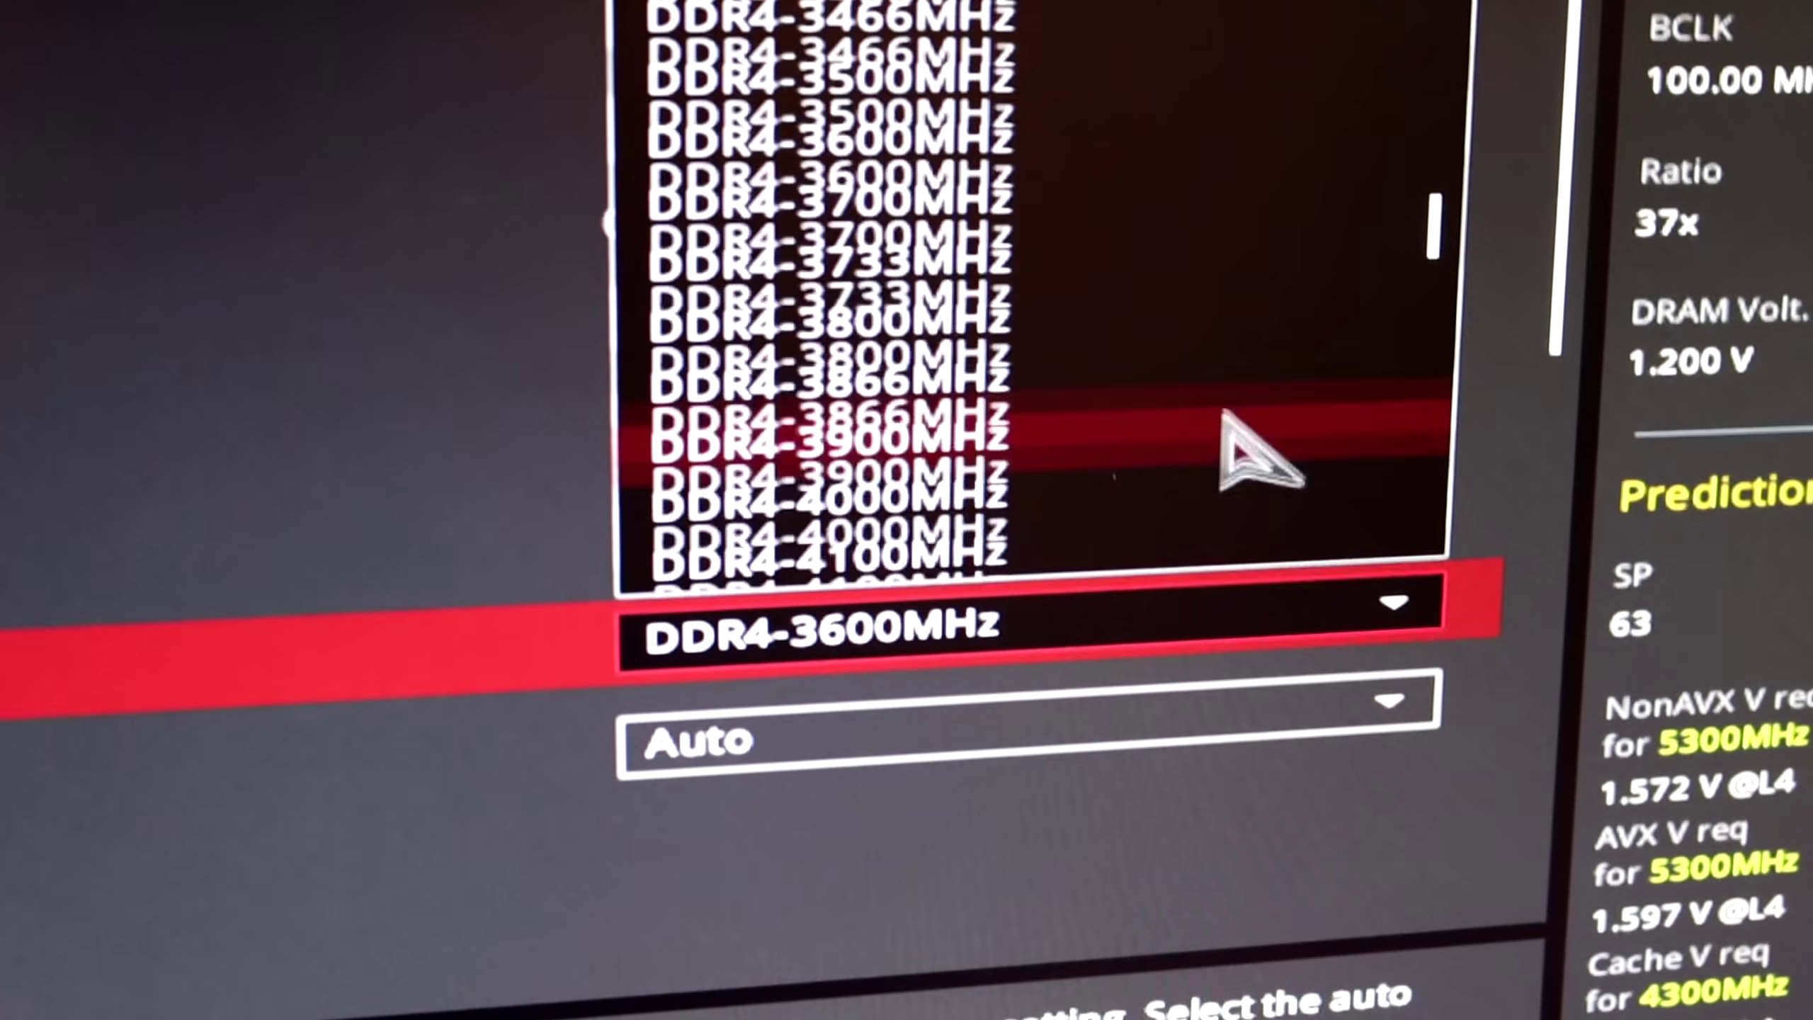
{"action": "scroll", "coordinate": [1232, 442], "scroll_direction": "down", "scroll_amount": 3}
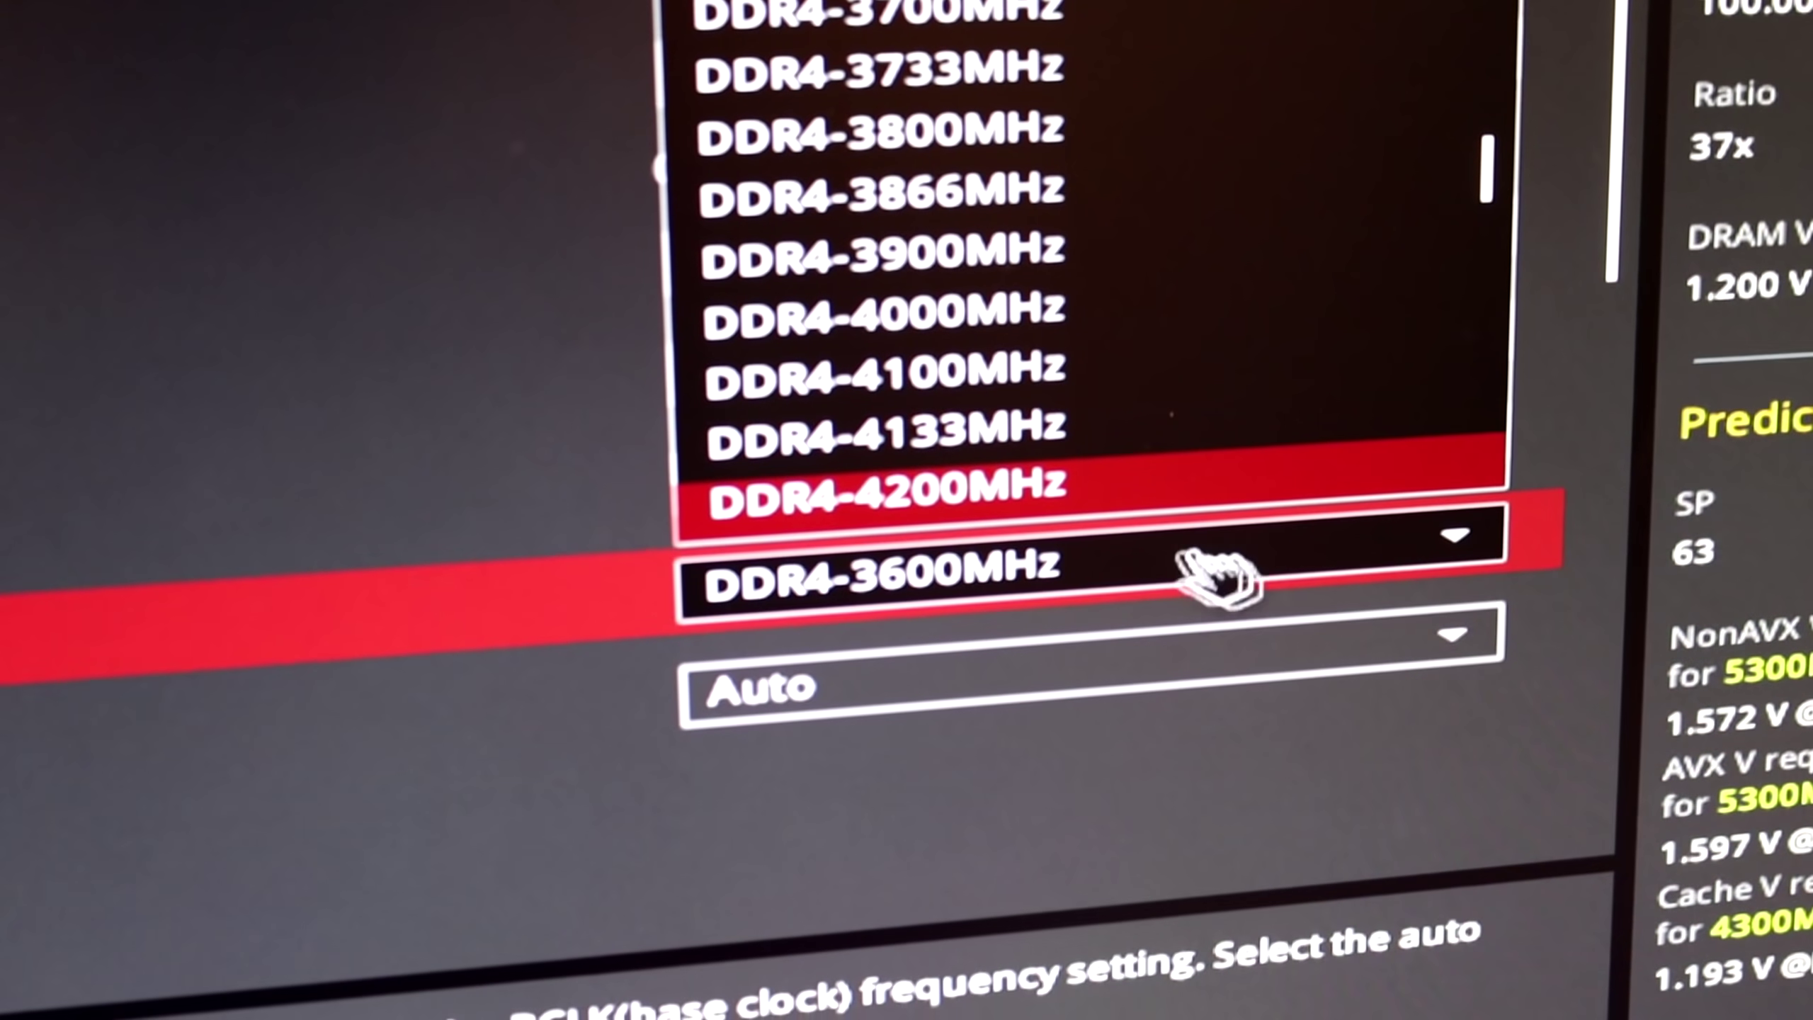
{"action": "left_click", "coordinate": [1306, 582]}
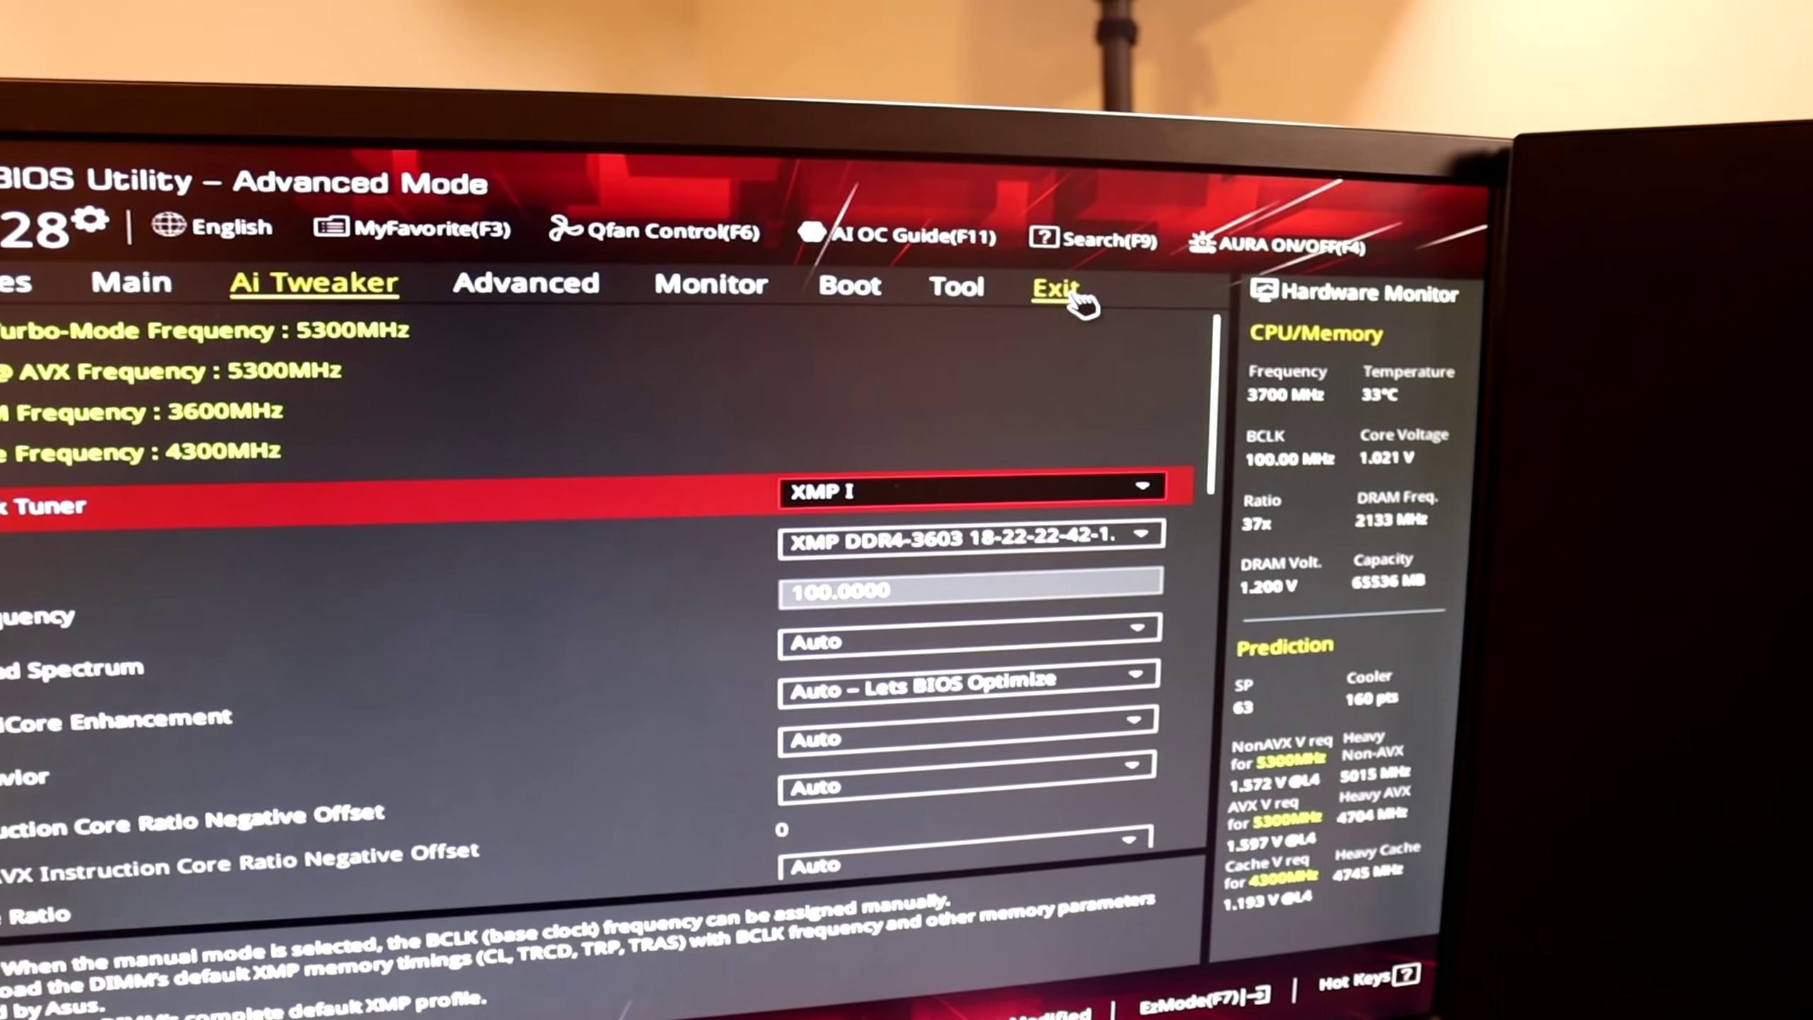
{"action": "left_click", "coordinate": [1105, 284]}
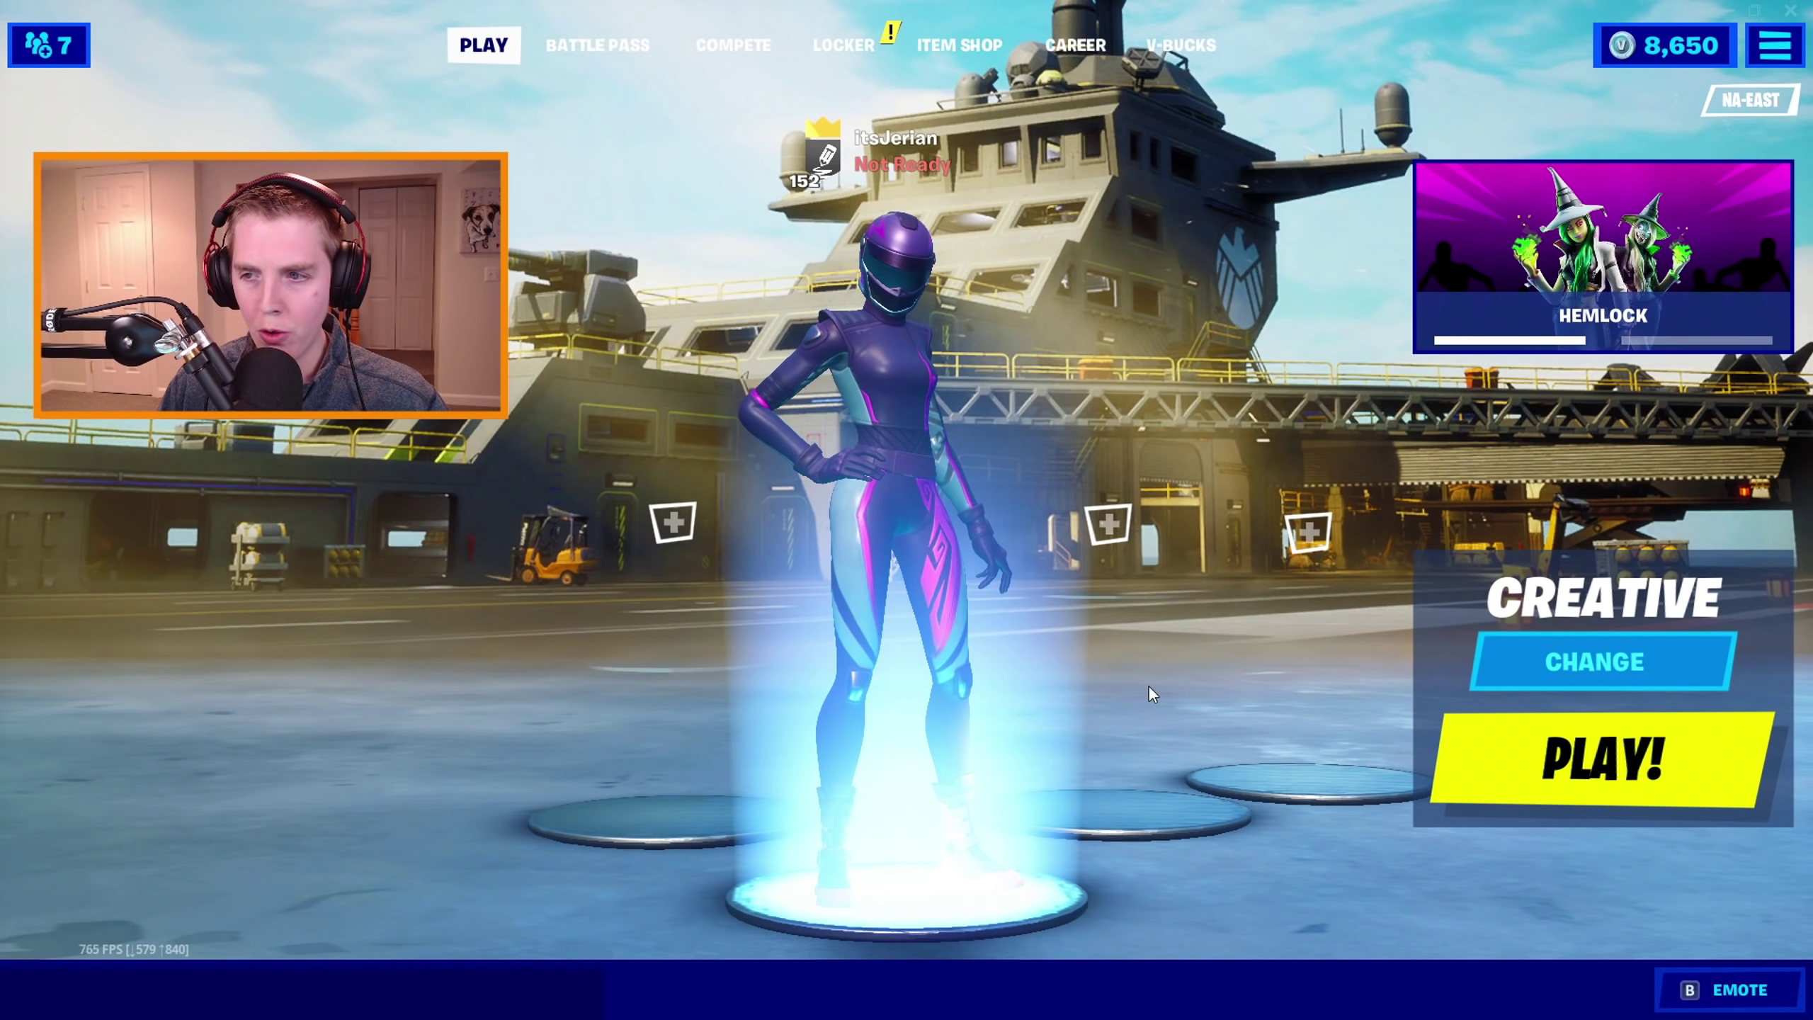
Start Fortnite with Creative selected and launch the Create server.
{"action": "left_click", "coordinate": [1575, 732]}
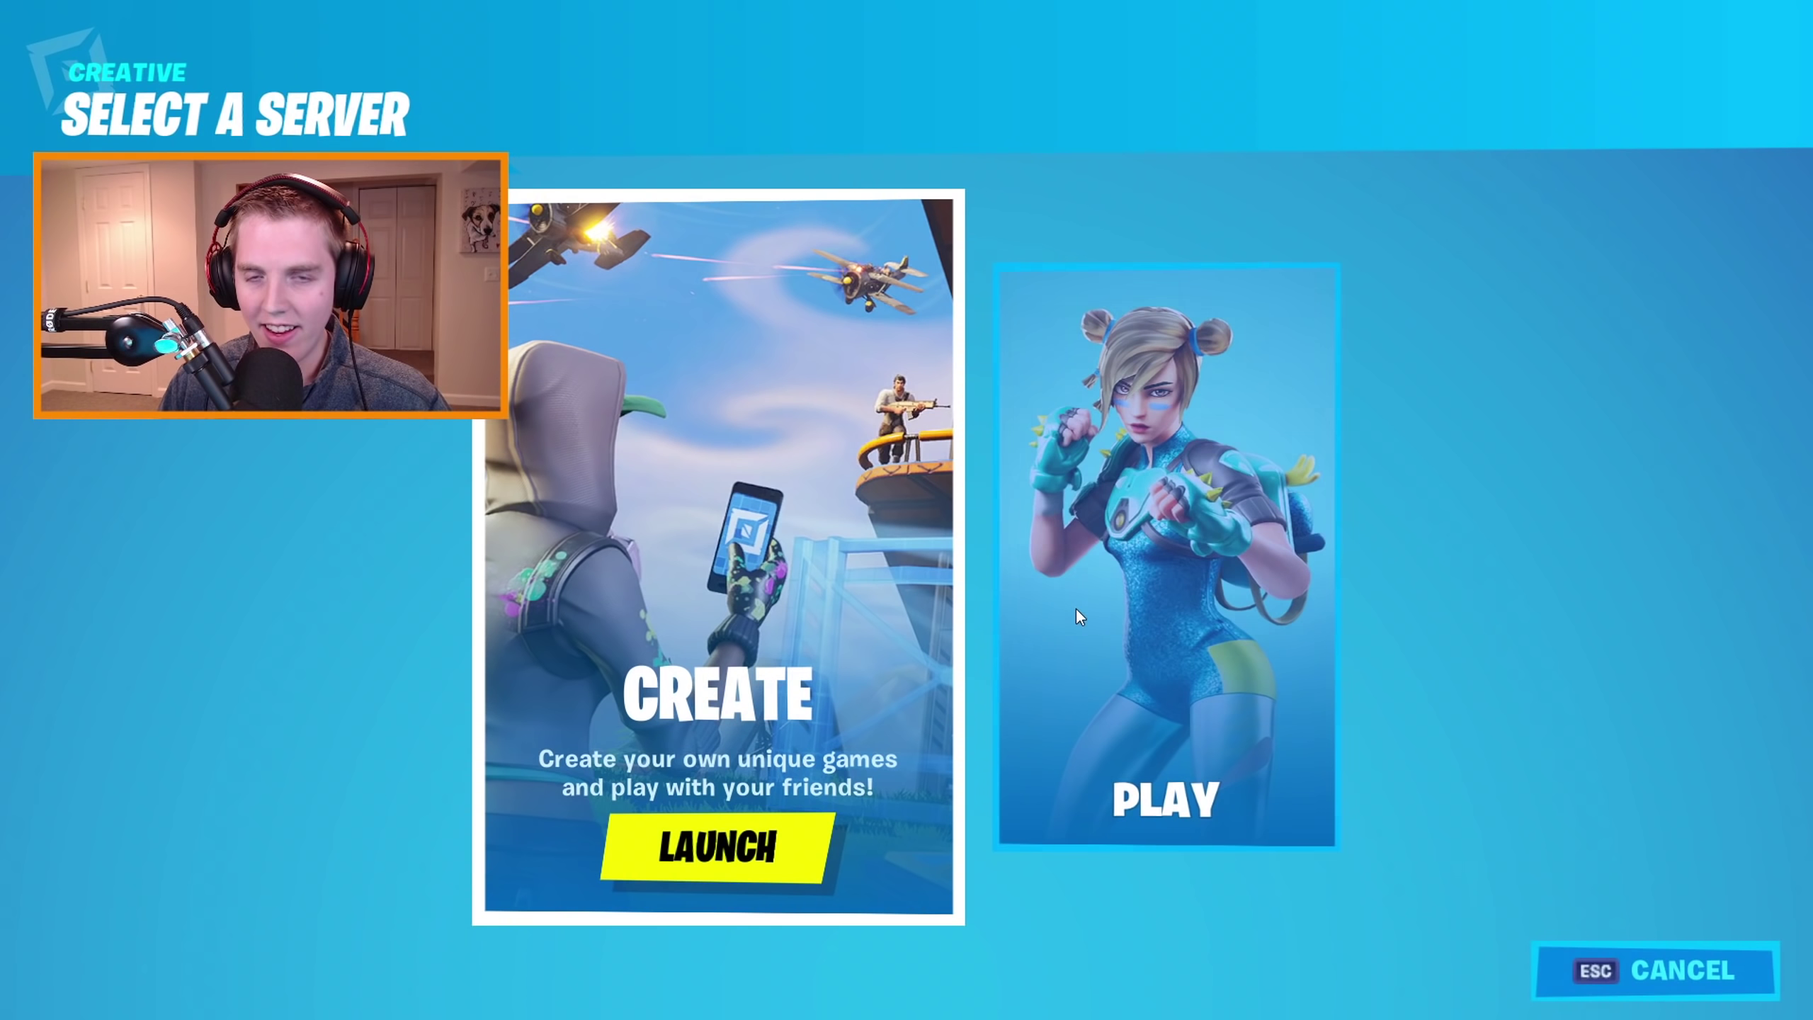
{"action": "left_click", "coordinate": [703, 842]}
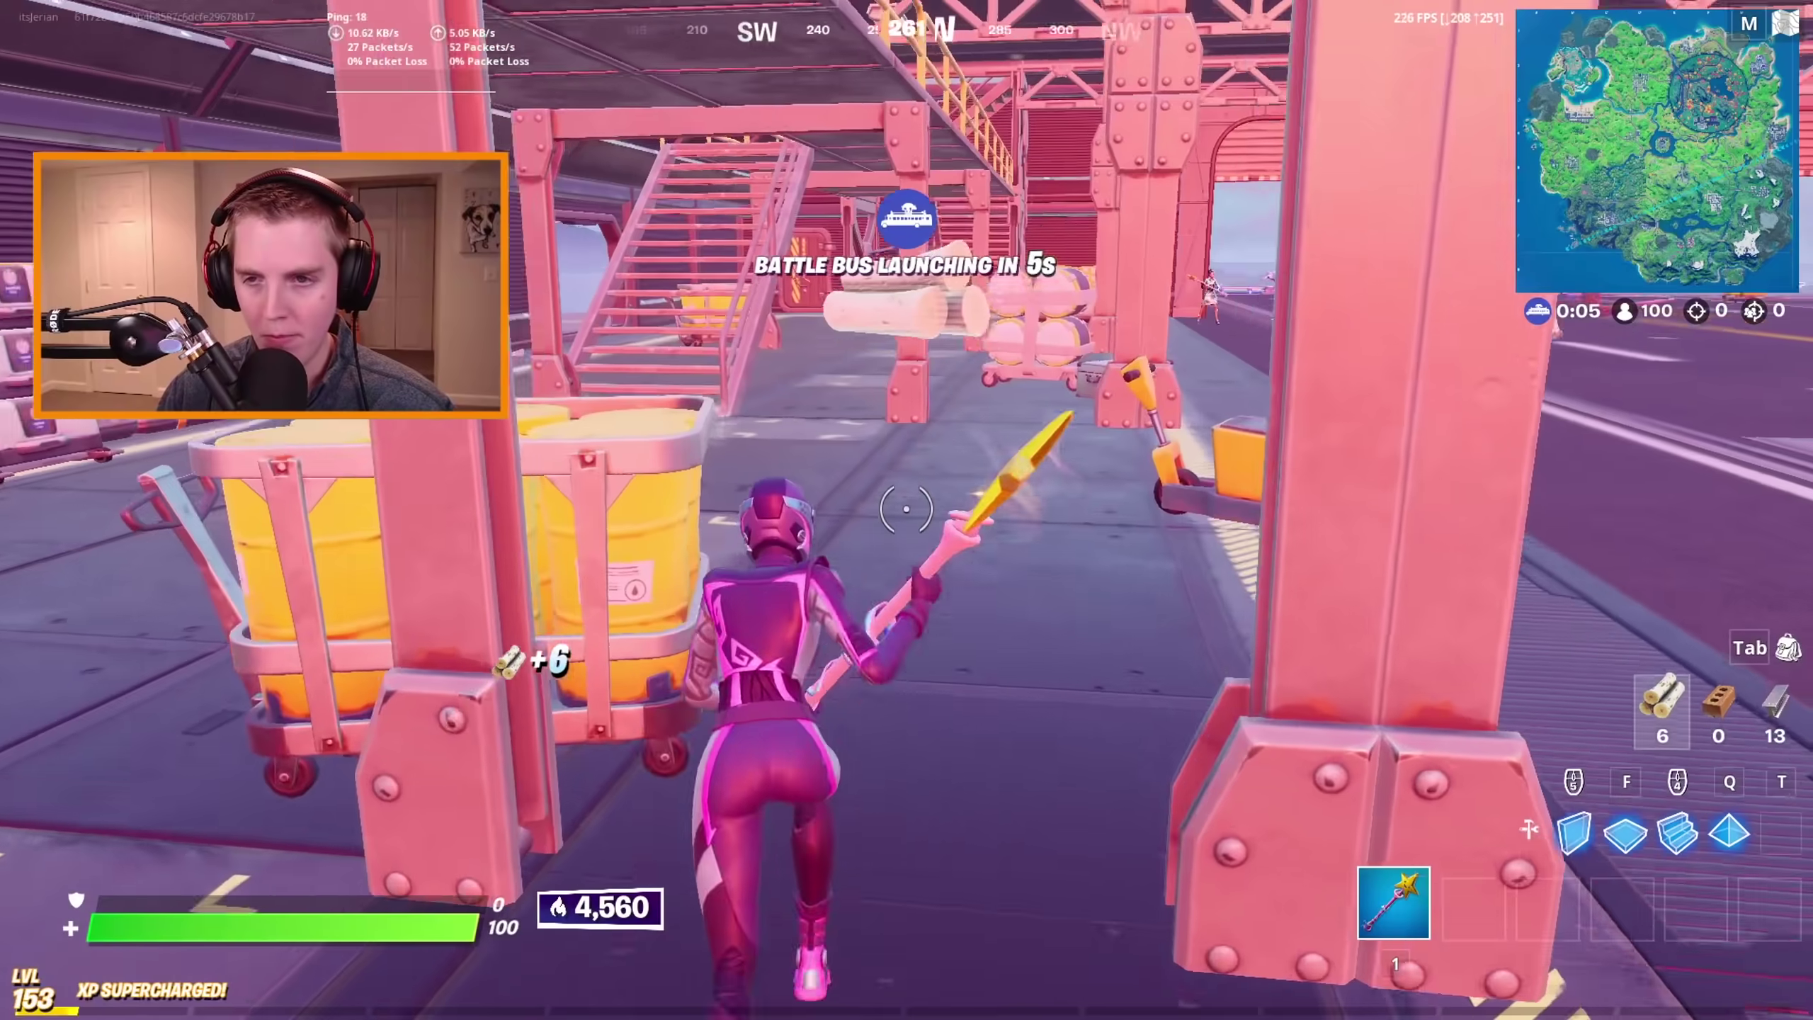
Drop from the bus, land and fight, then place Crash Pads to launch toward the safe zone.
{"action": "key", "text": "w"}
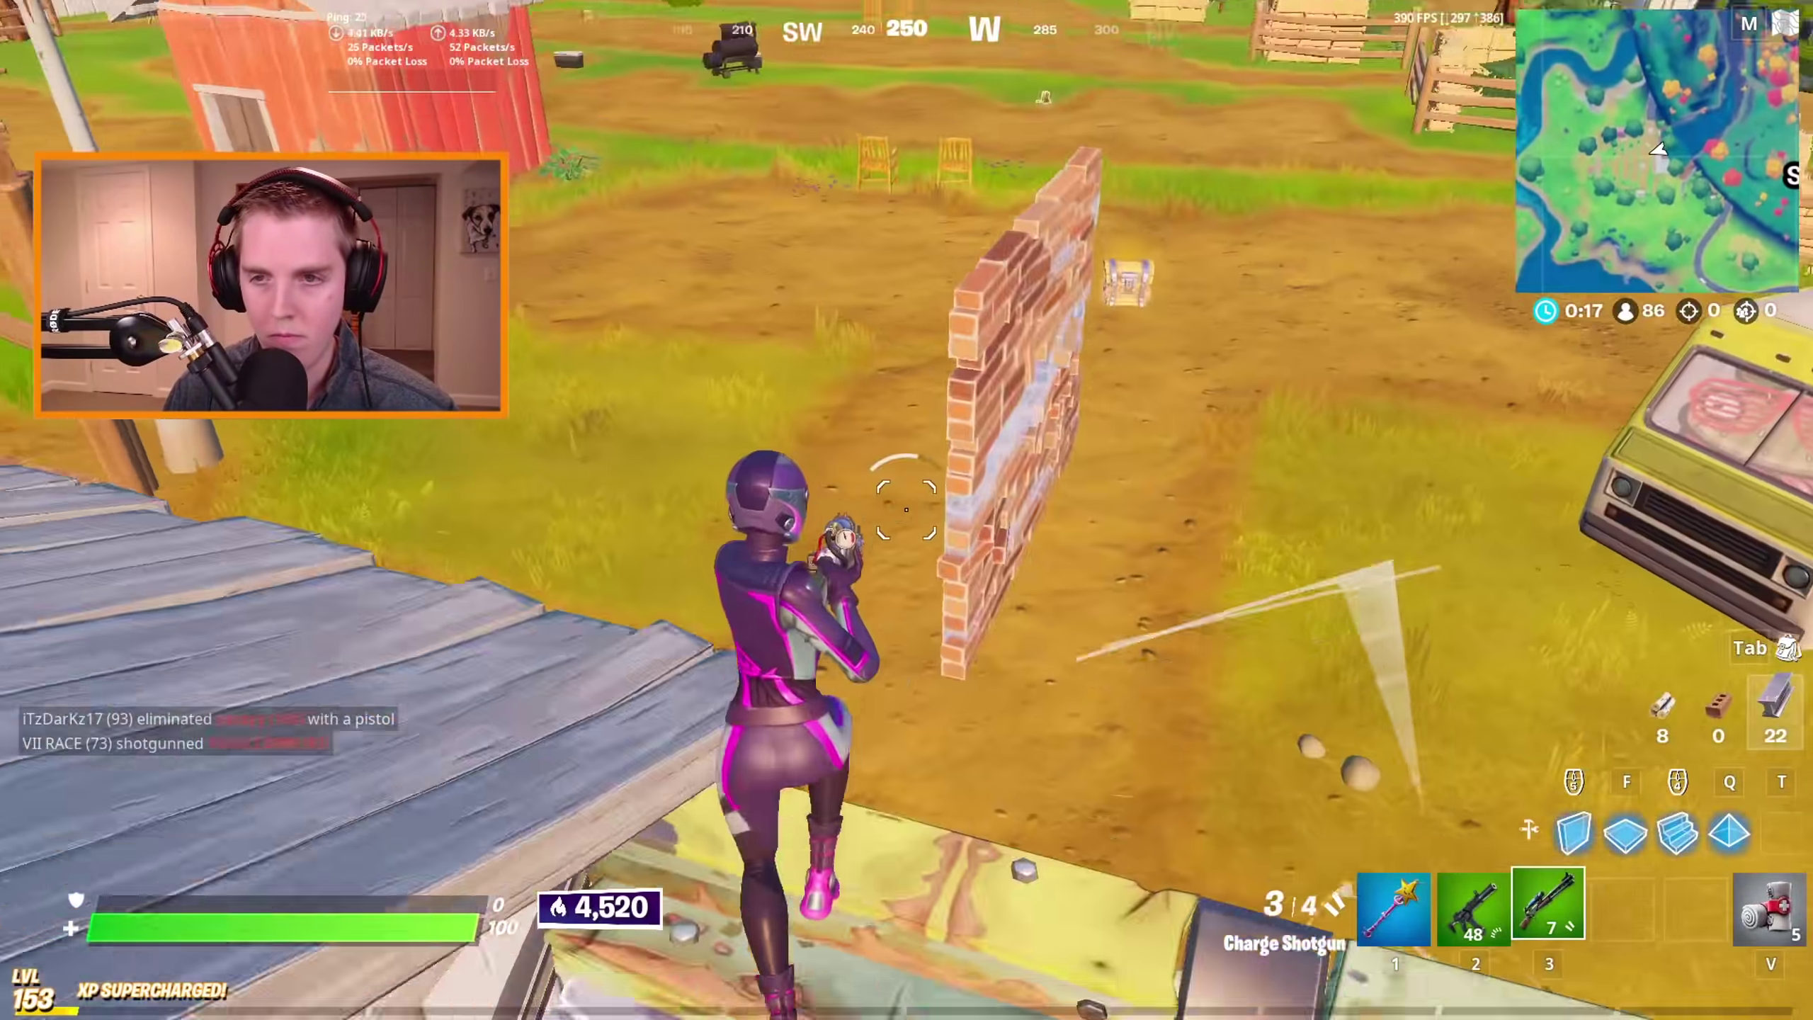
{"action": "key", "text": "space"}
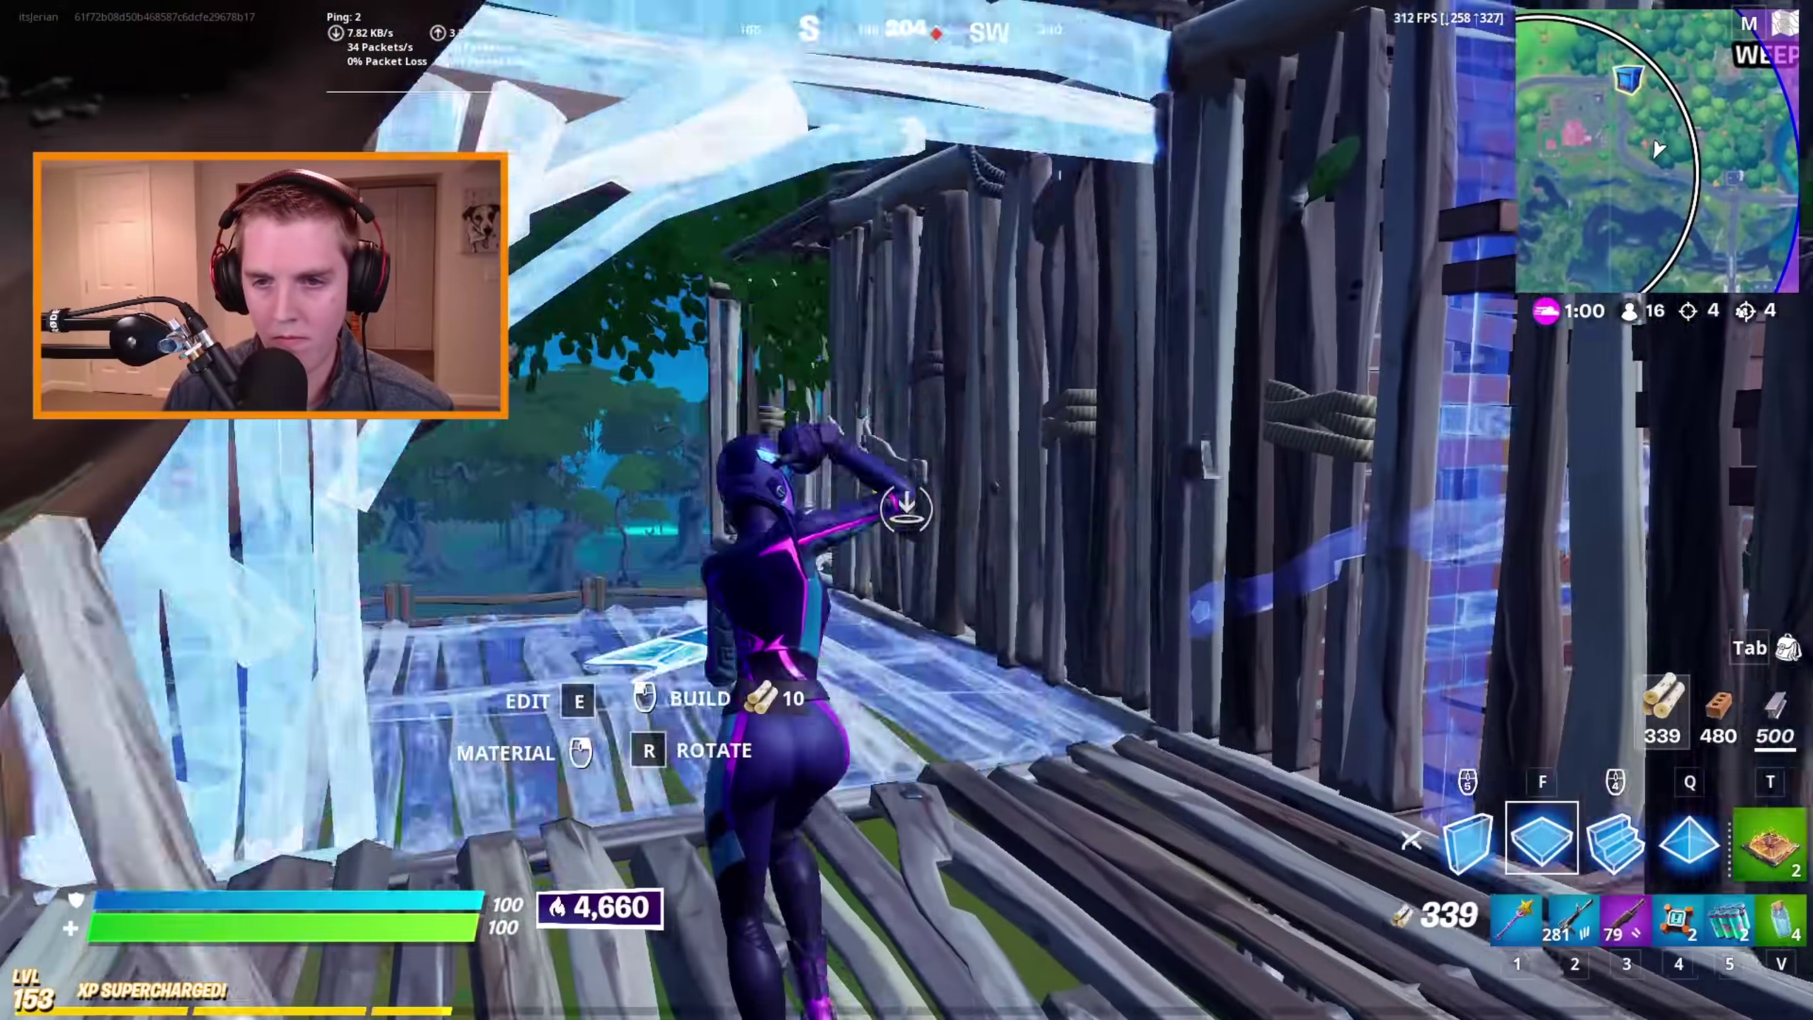
{"action": "key", "text": "1"}
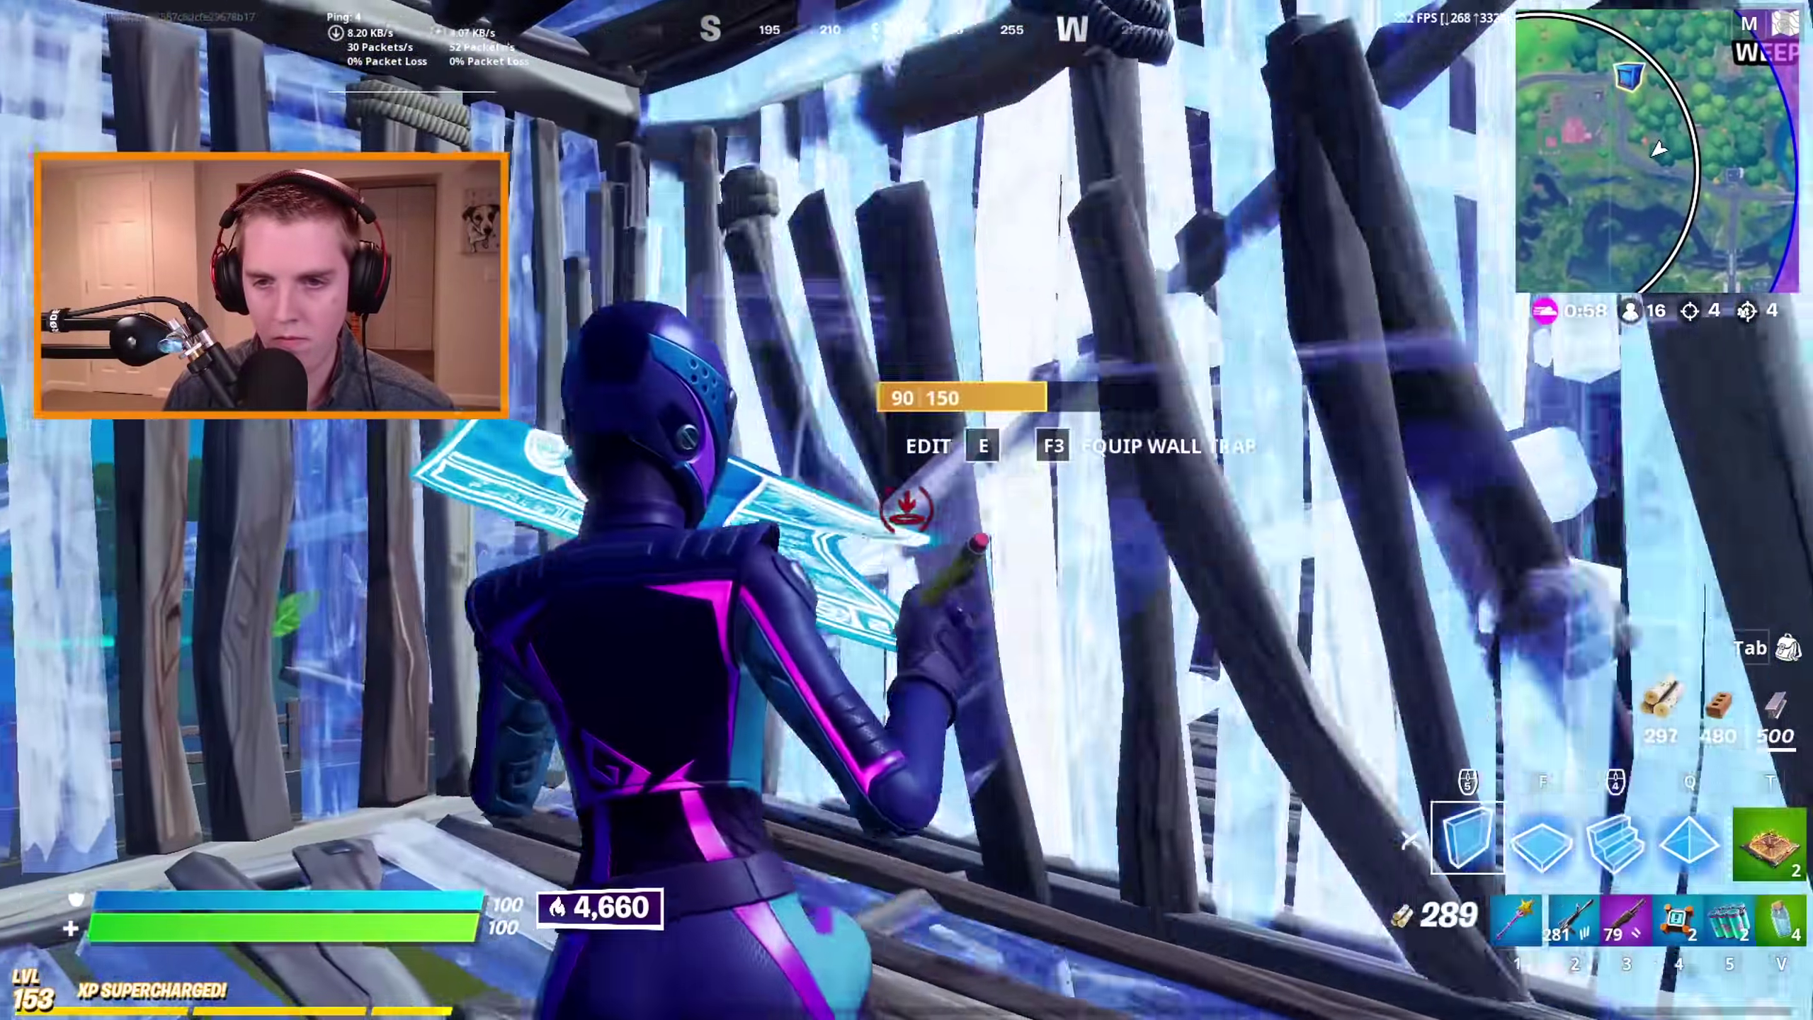
{"action": "key", "text": "4"}
{"action": "left_click", "coordinate": [905, 486]}
{"action": "key", "text": "3"}
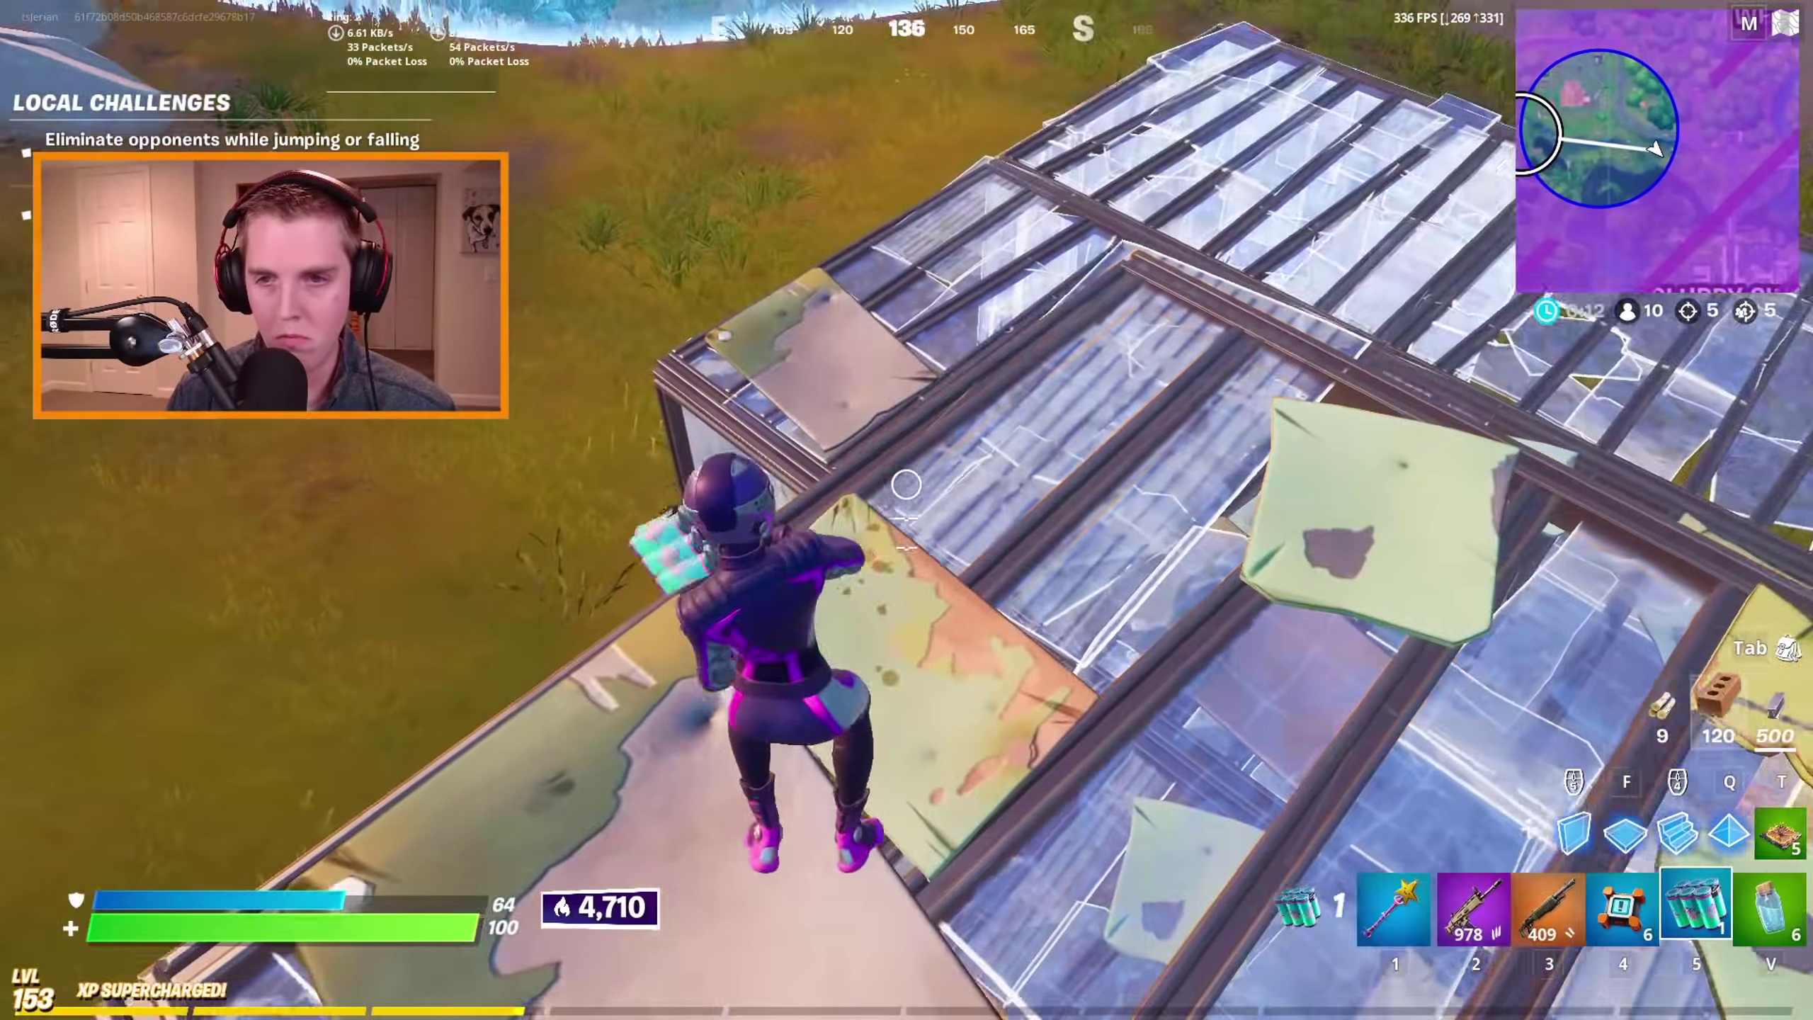
{"action": "left_click", "coordinate": [905, 486]}
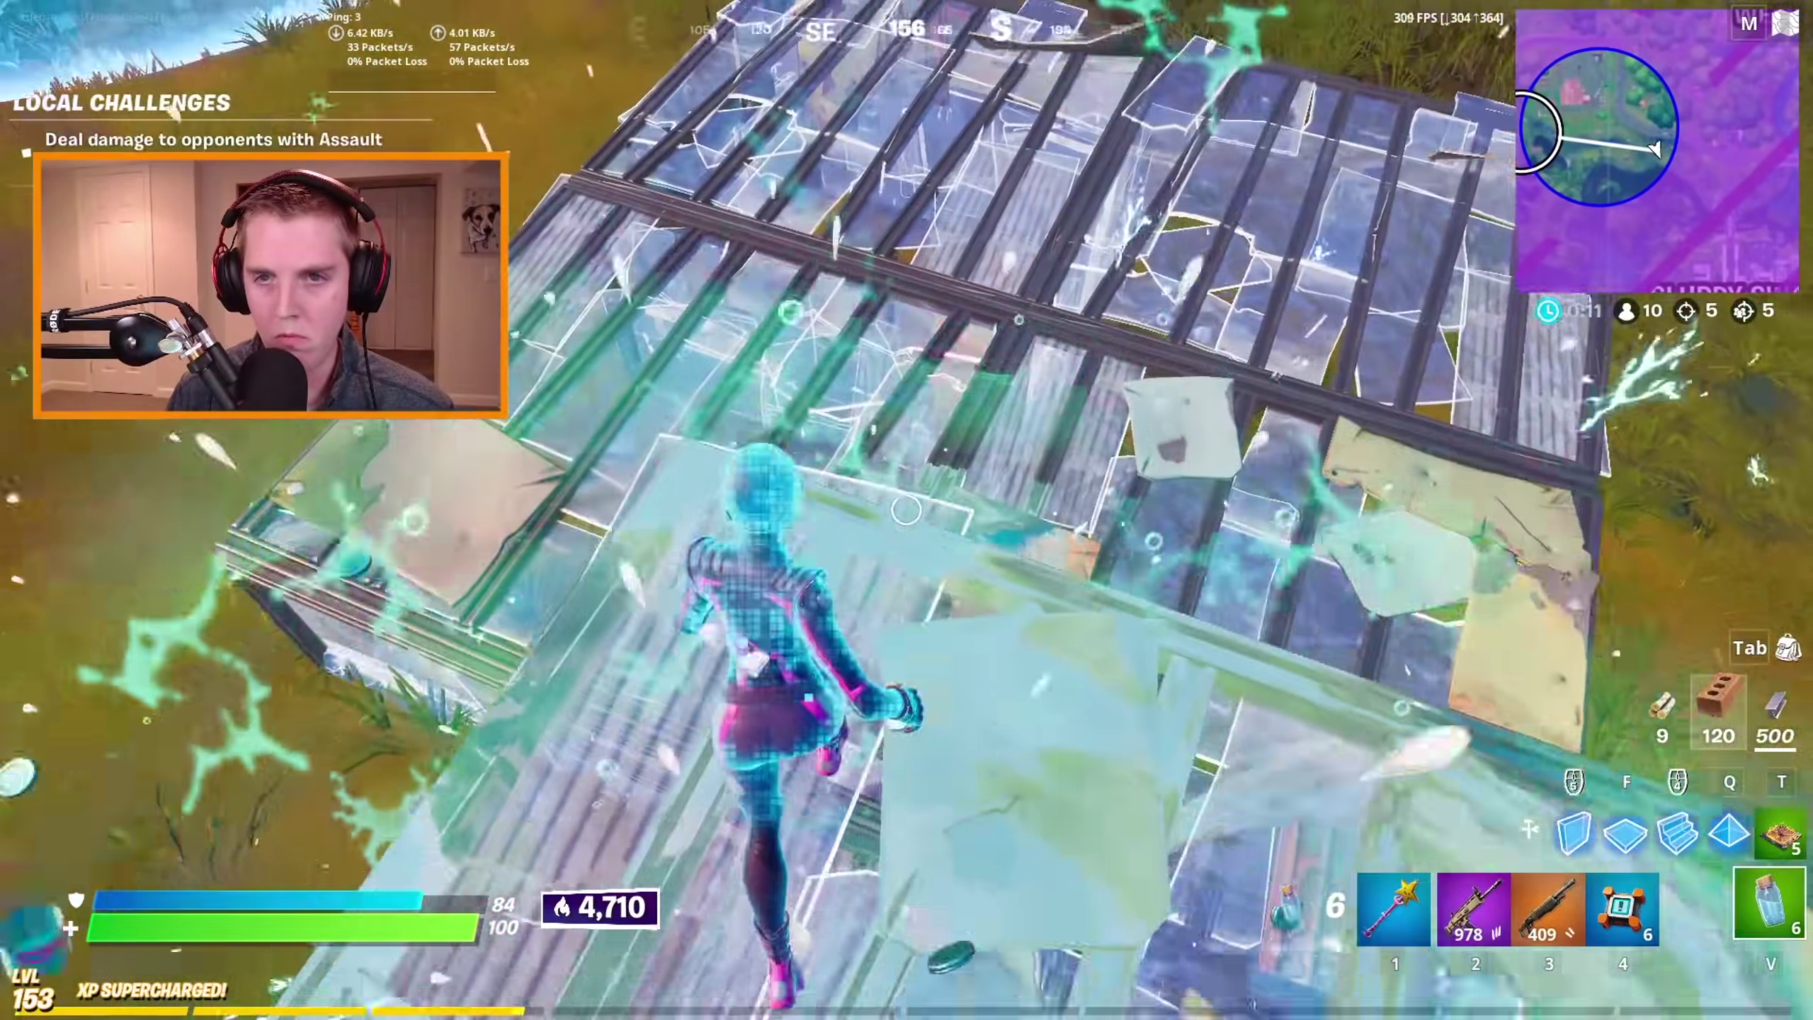
{"action": "key", "text": "q"}
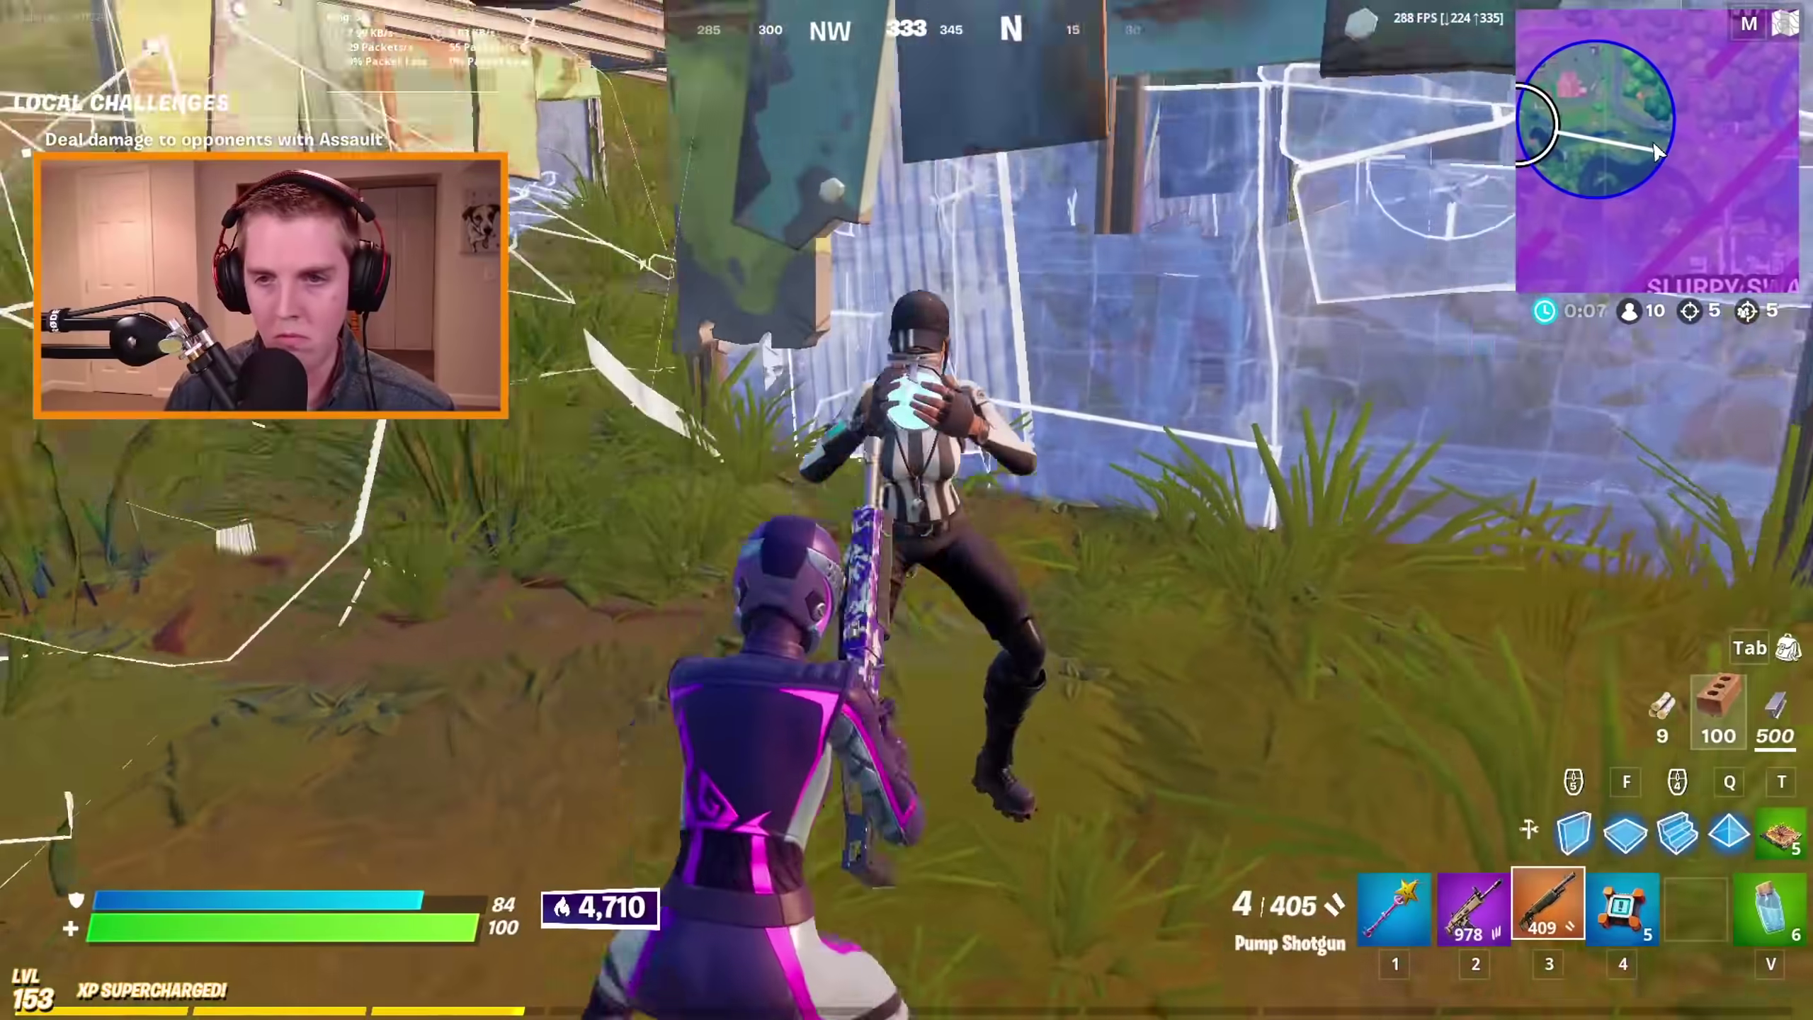
Switch between the pickaxe, Pump Shotgun and Assault Rifle to shoot down an opponent.
{"action": "key", "text": "2"}
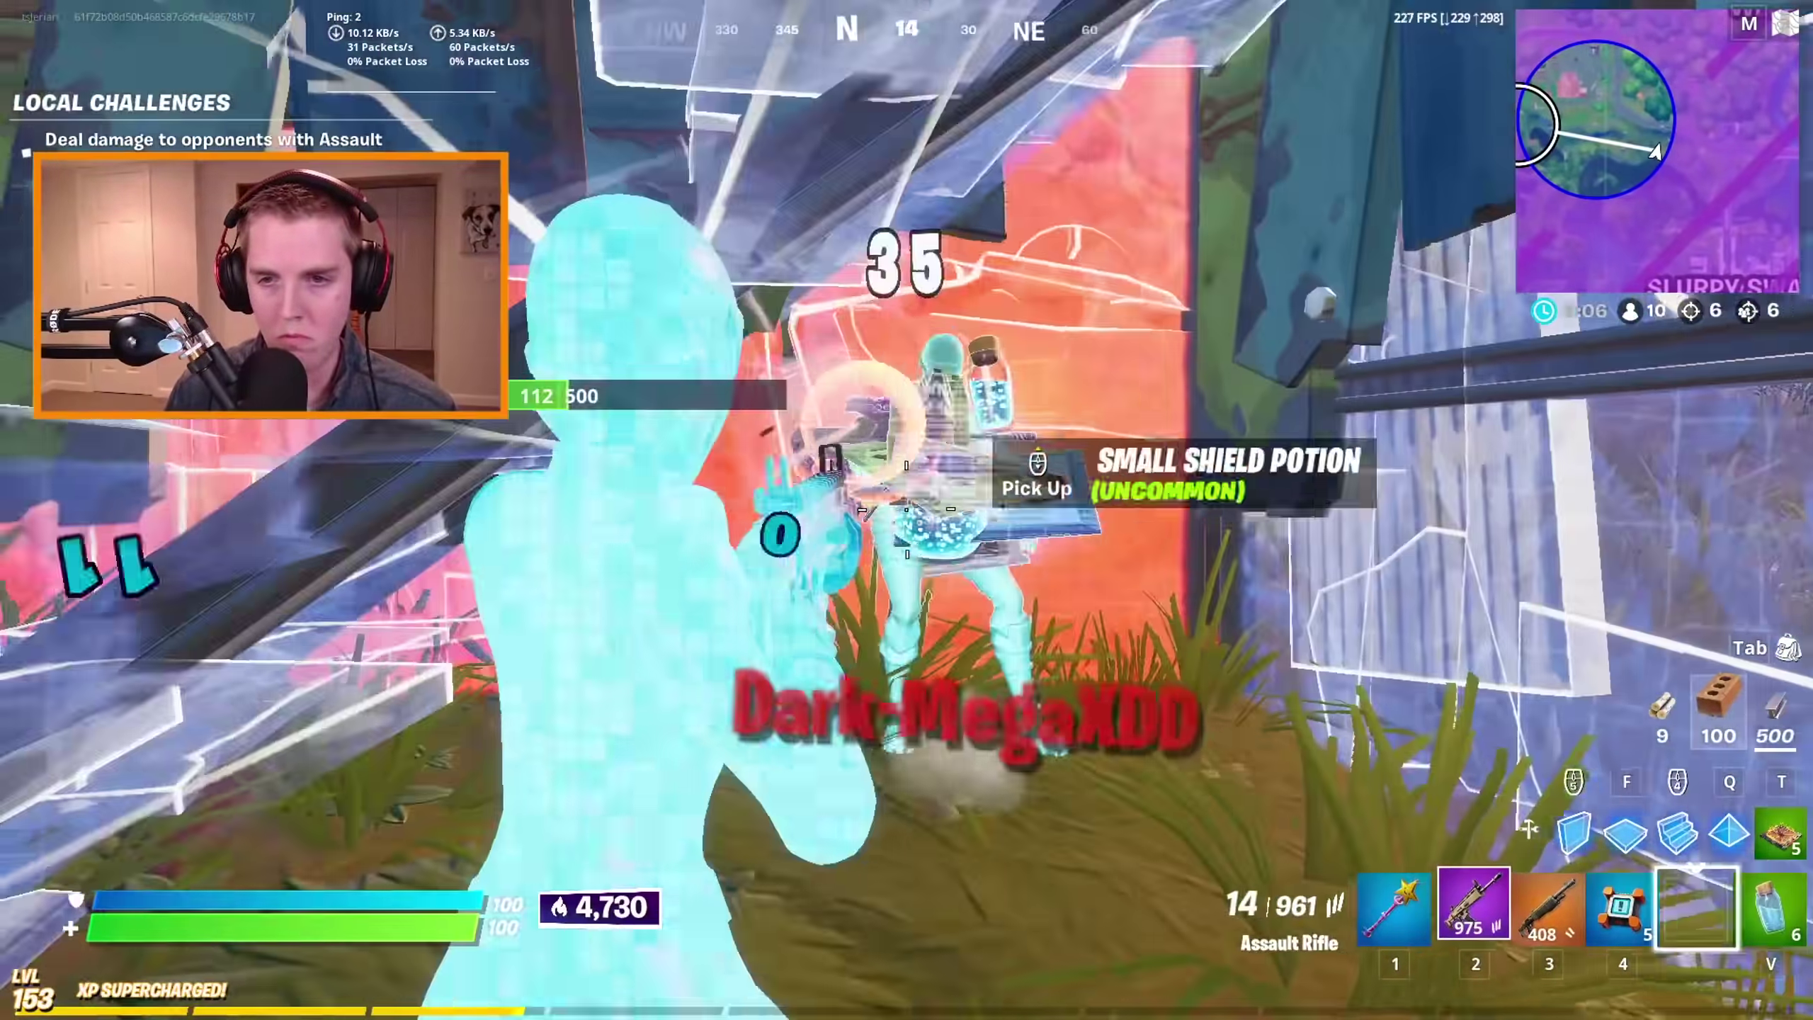
{"action": "key", "text": "1"}
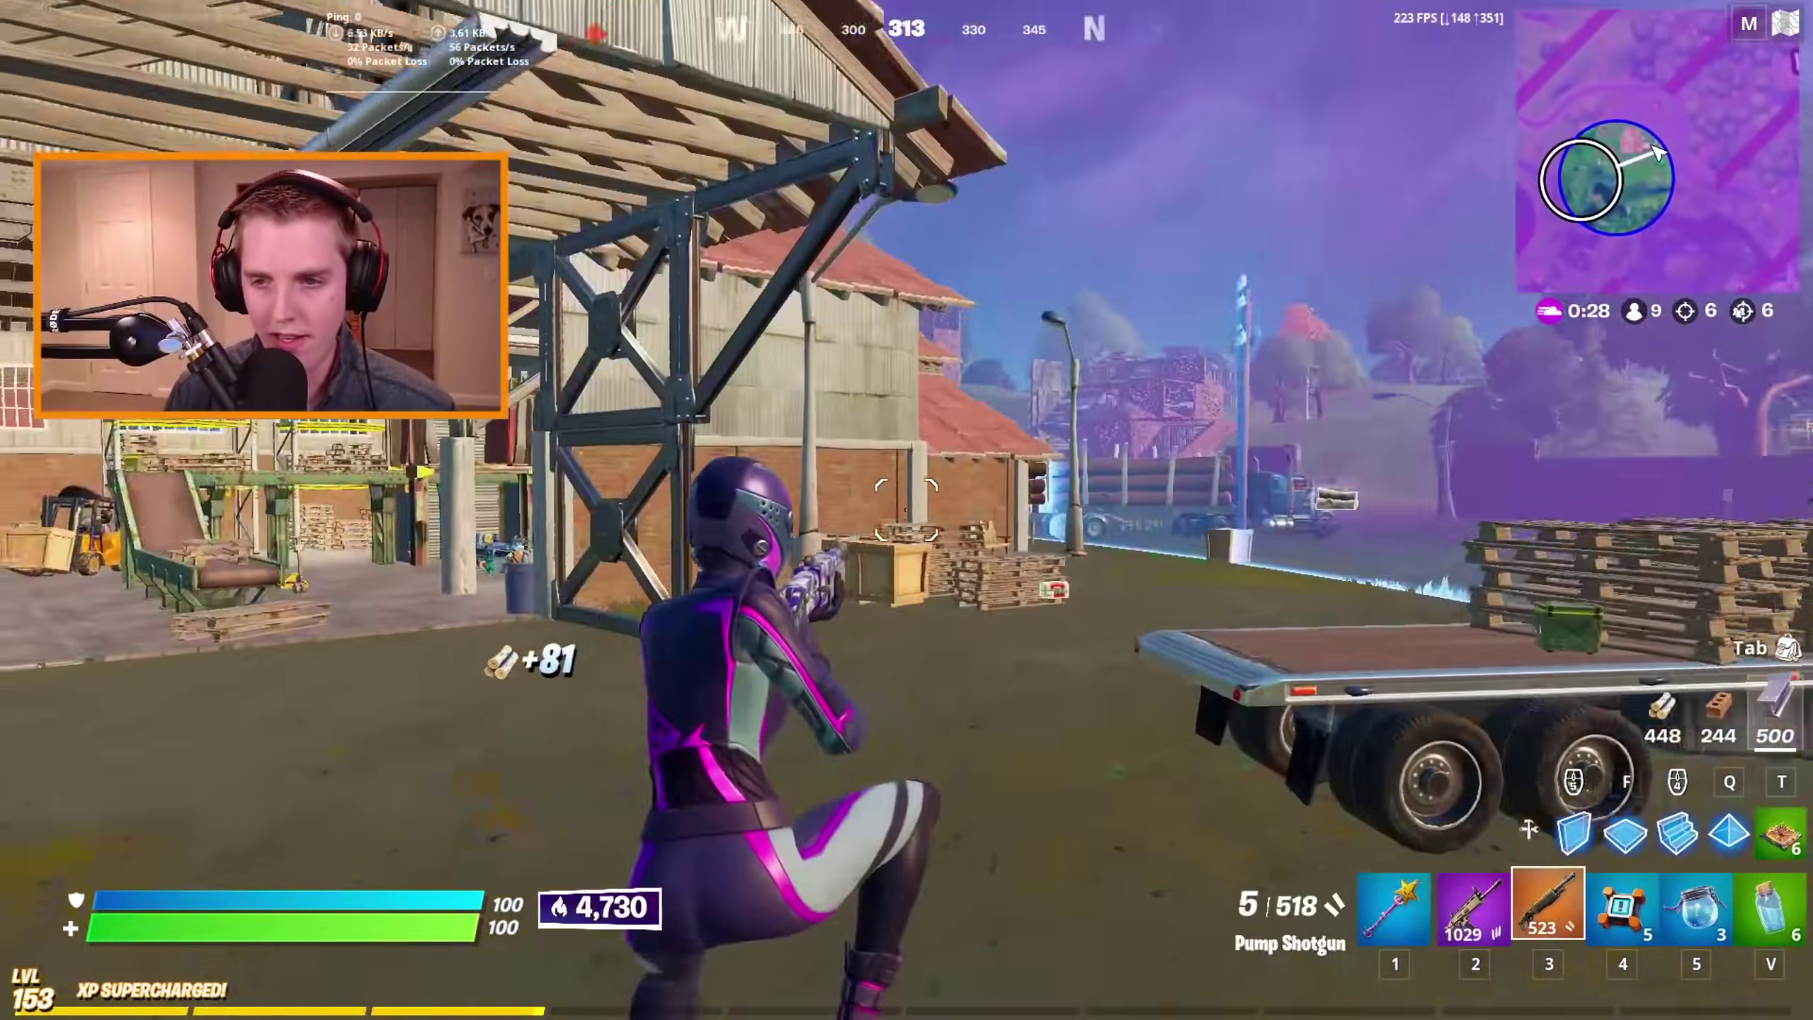
{"action": "key", "text": "2"}
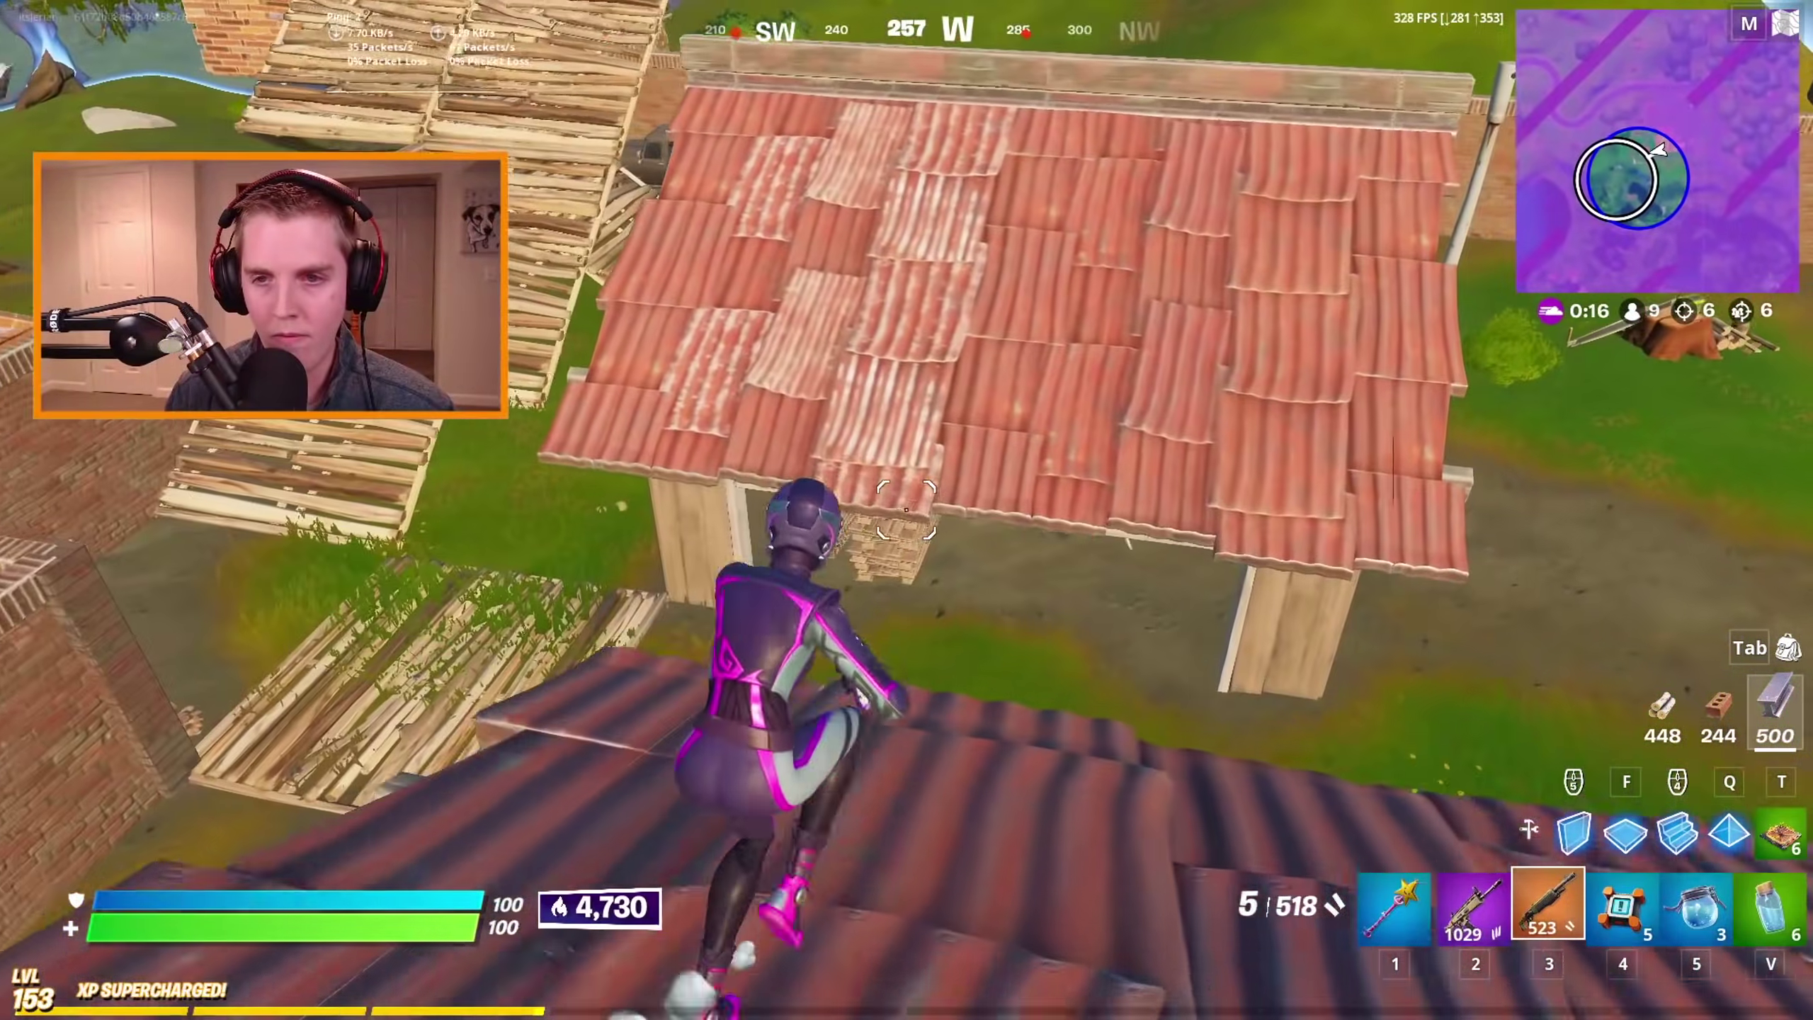
{"action": "left_click", "coordinate": [907, 508]}
{"action": "key", "text": "2"}
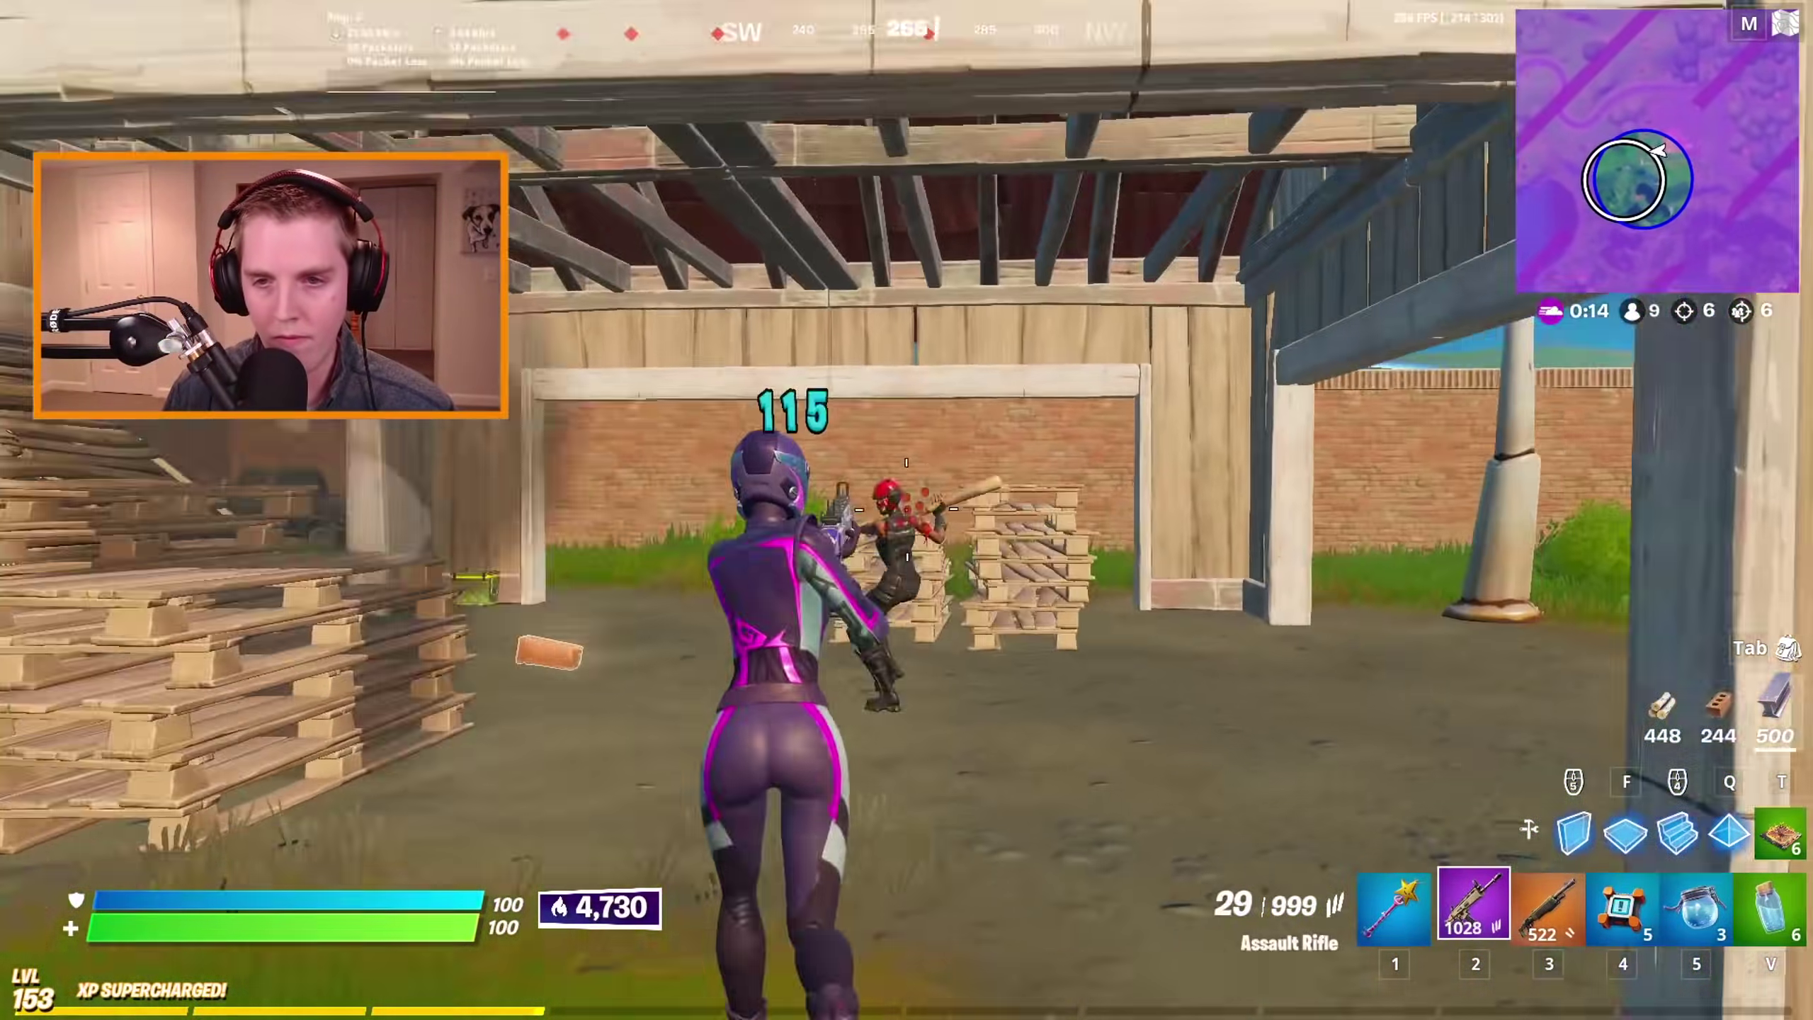
{"action": "left_click", "coordinate": [907, 508]}
{"action": "left_click", "coordinate": [906, 508]}
{"action": "left_click", "coordinate": [906, 508]}
{"action": "left_click", "coordinate": [906, 509]}
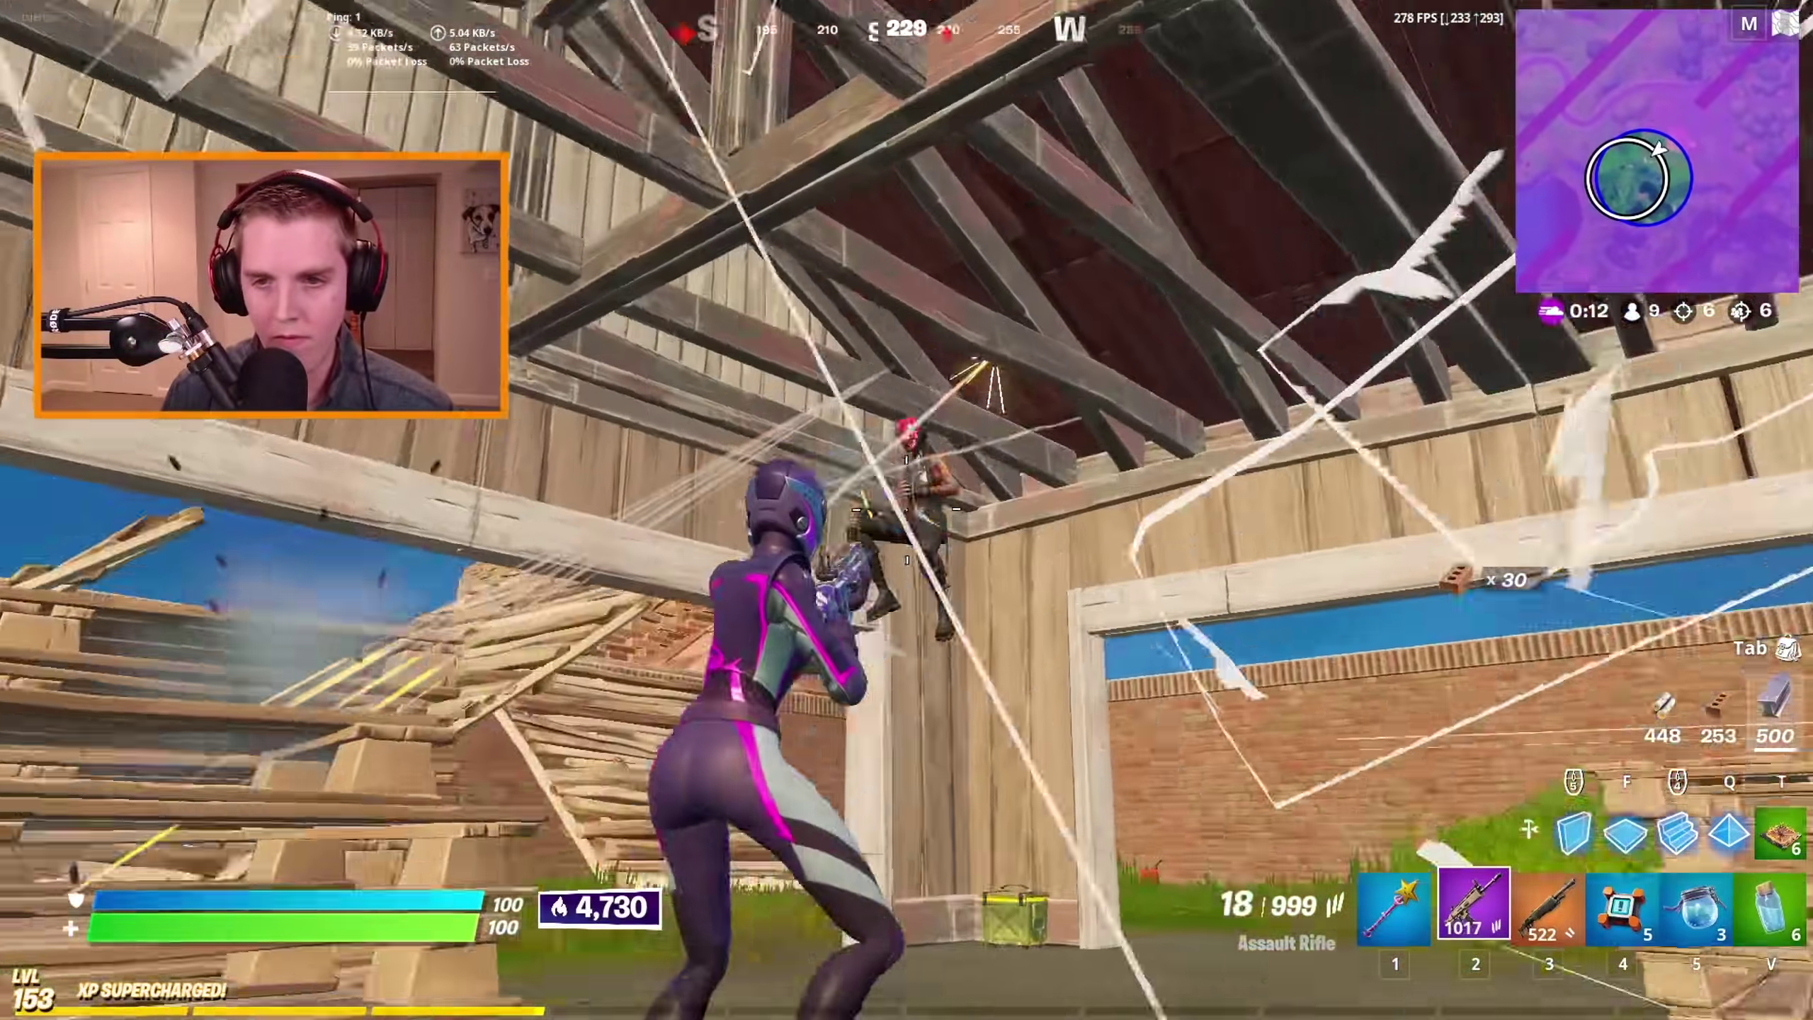
{"action": "left_click", "coordinate": [906, 509]}
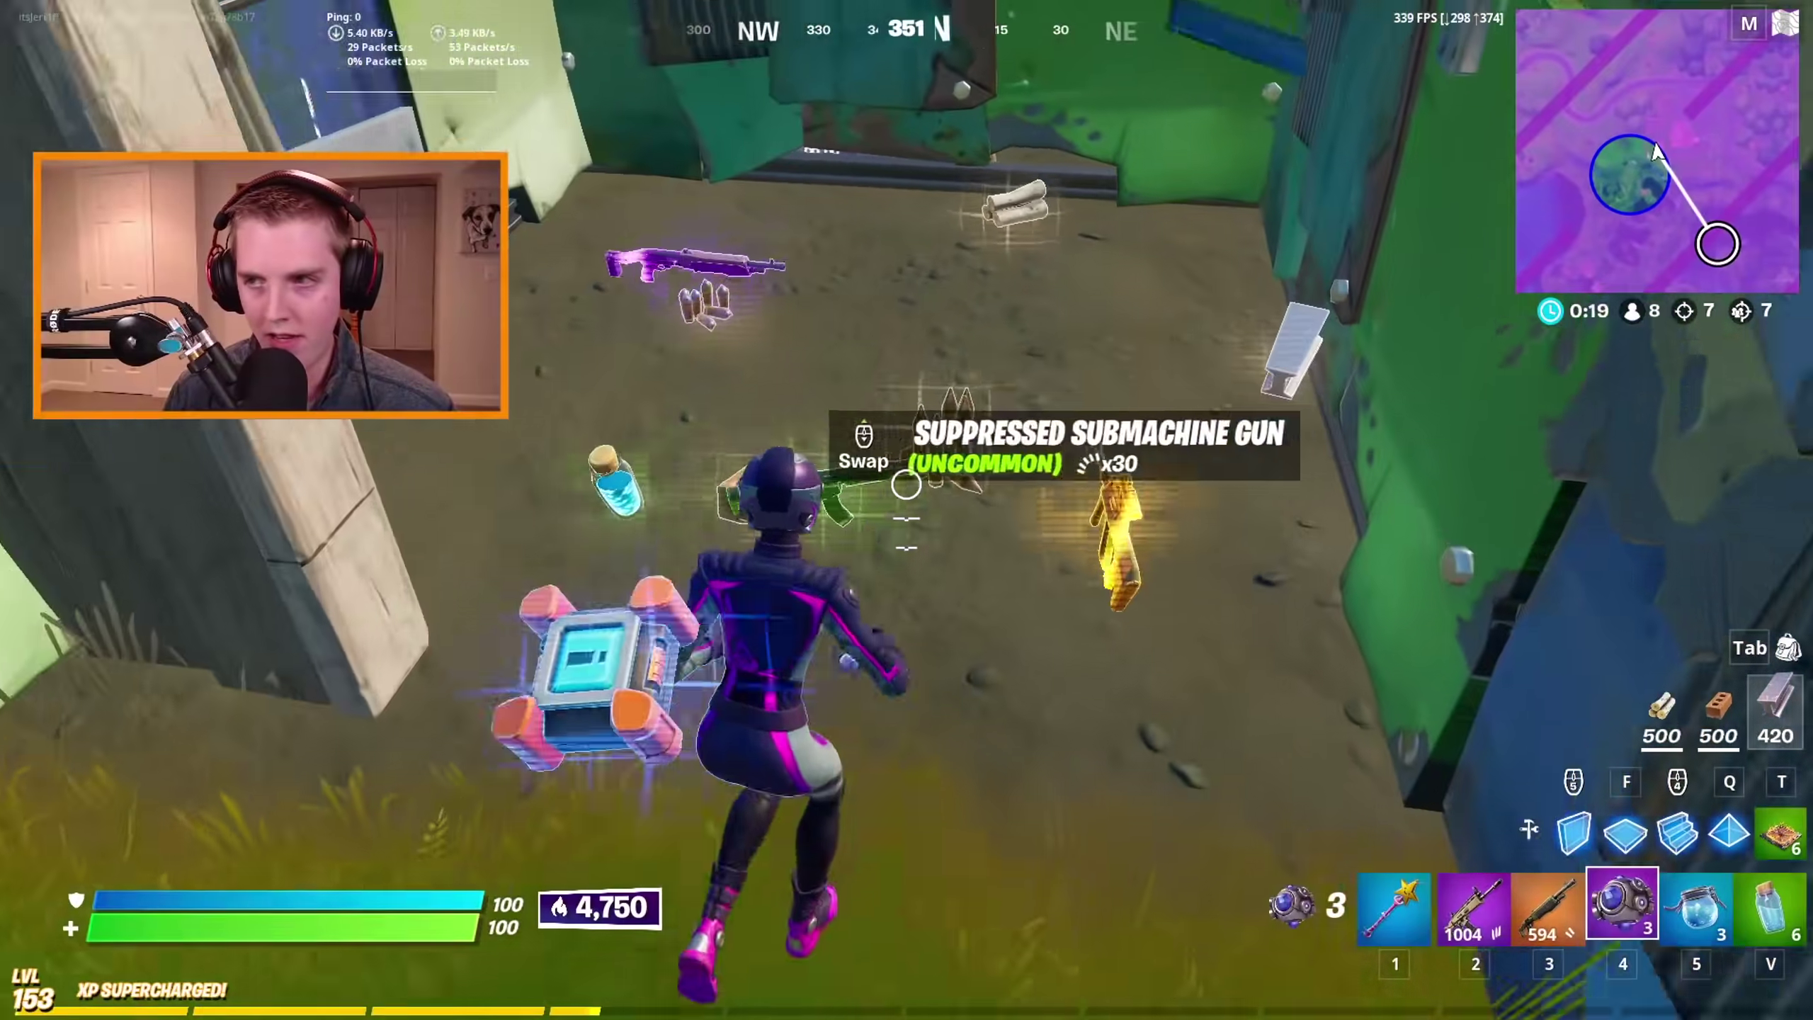
{"action": "key", "text": "2"}
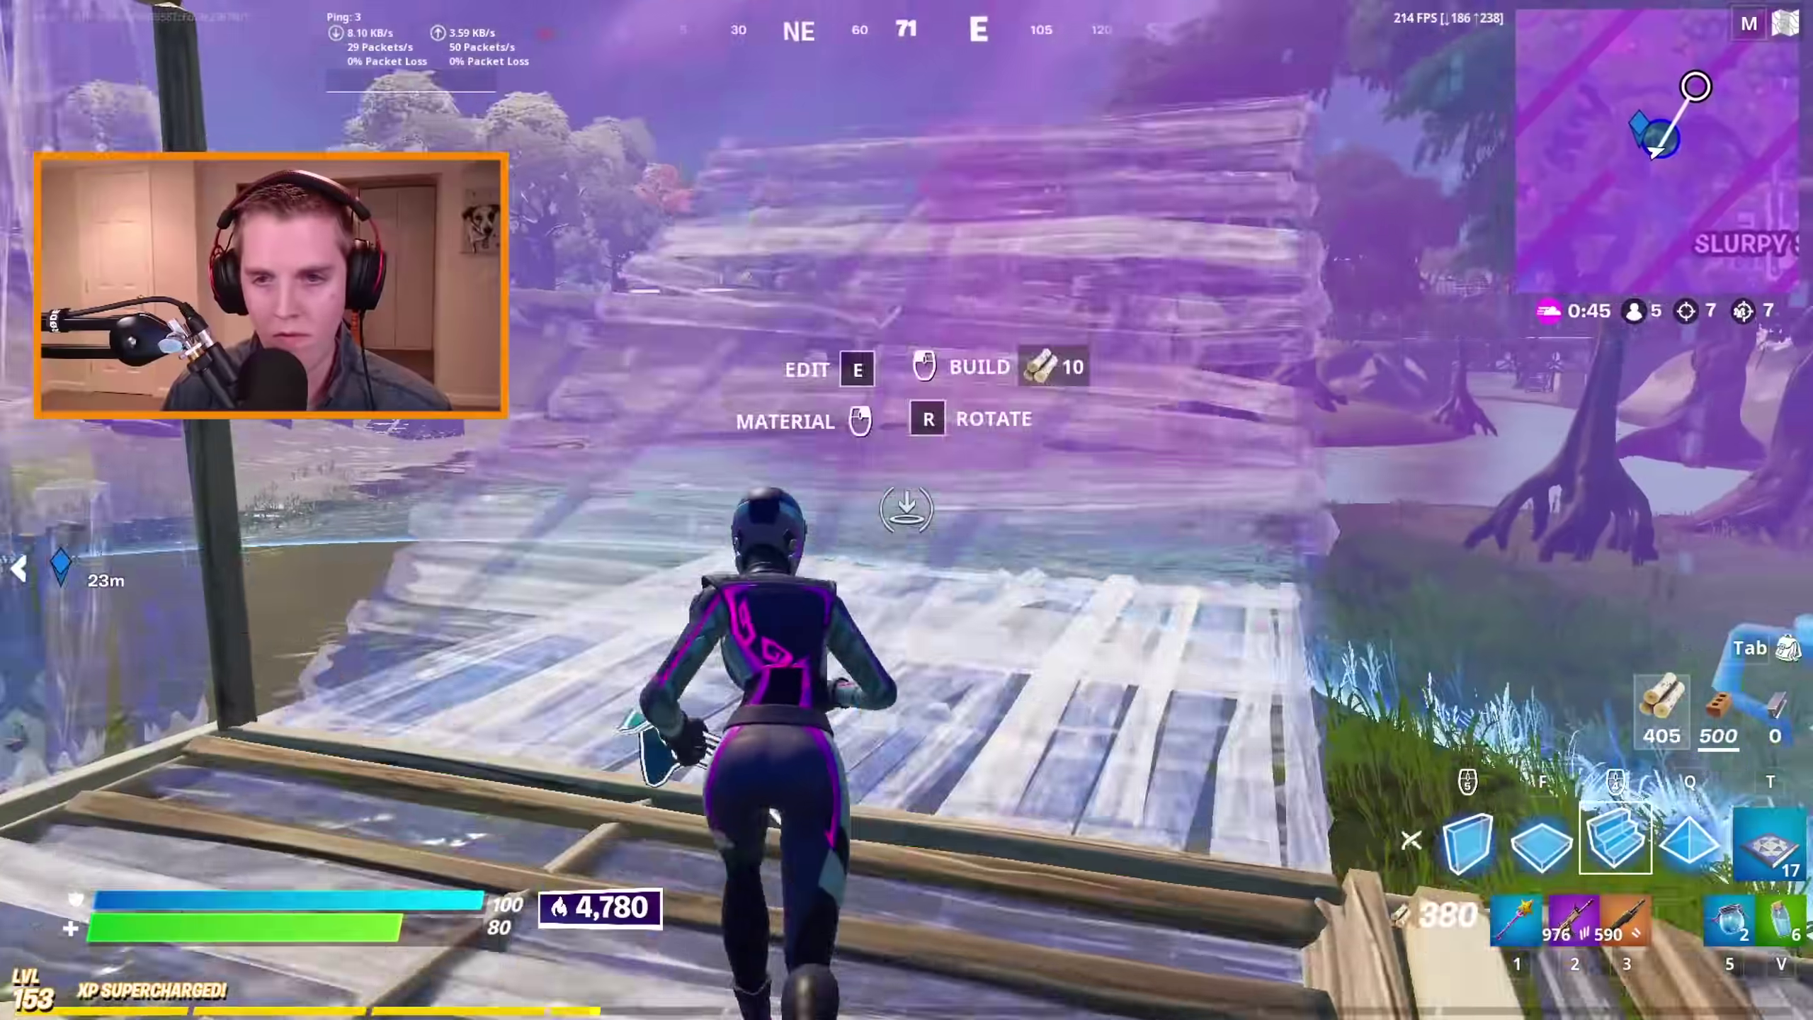
Build wood walls and a cone roof for cover, alternating with the Assault Rifle.
{"action": "left_click", "coordinate": [906, 508]}
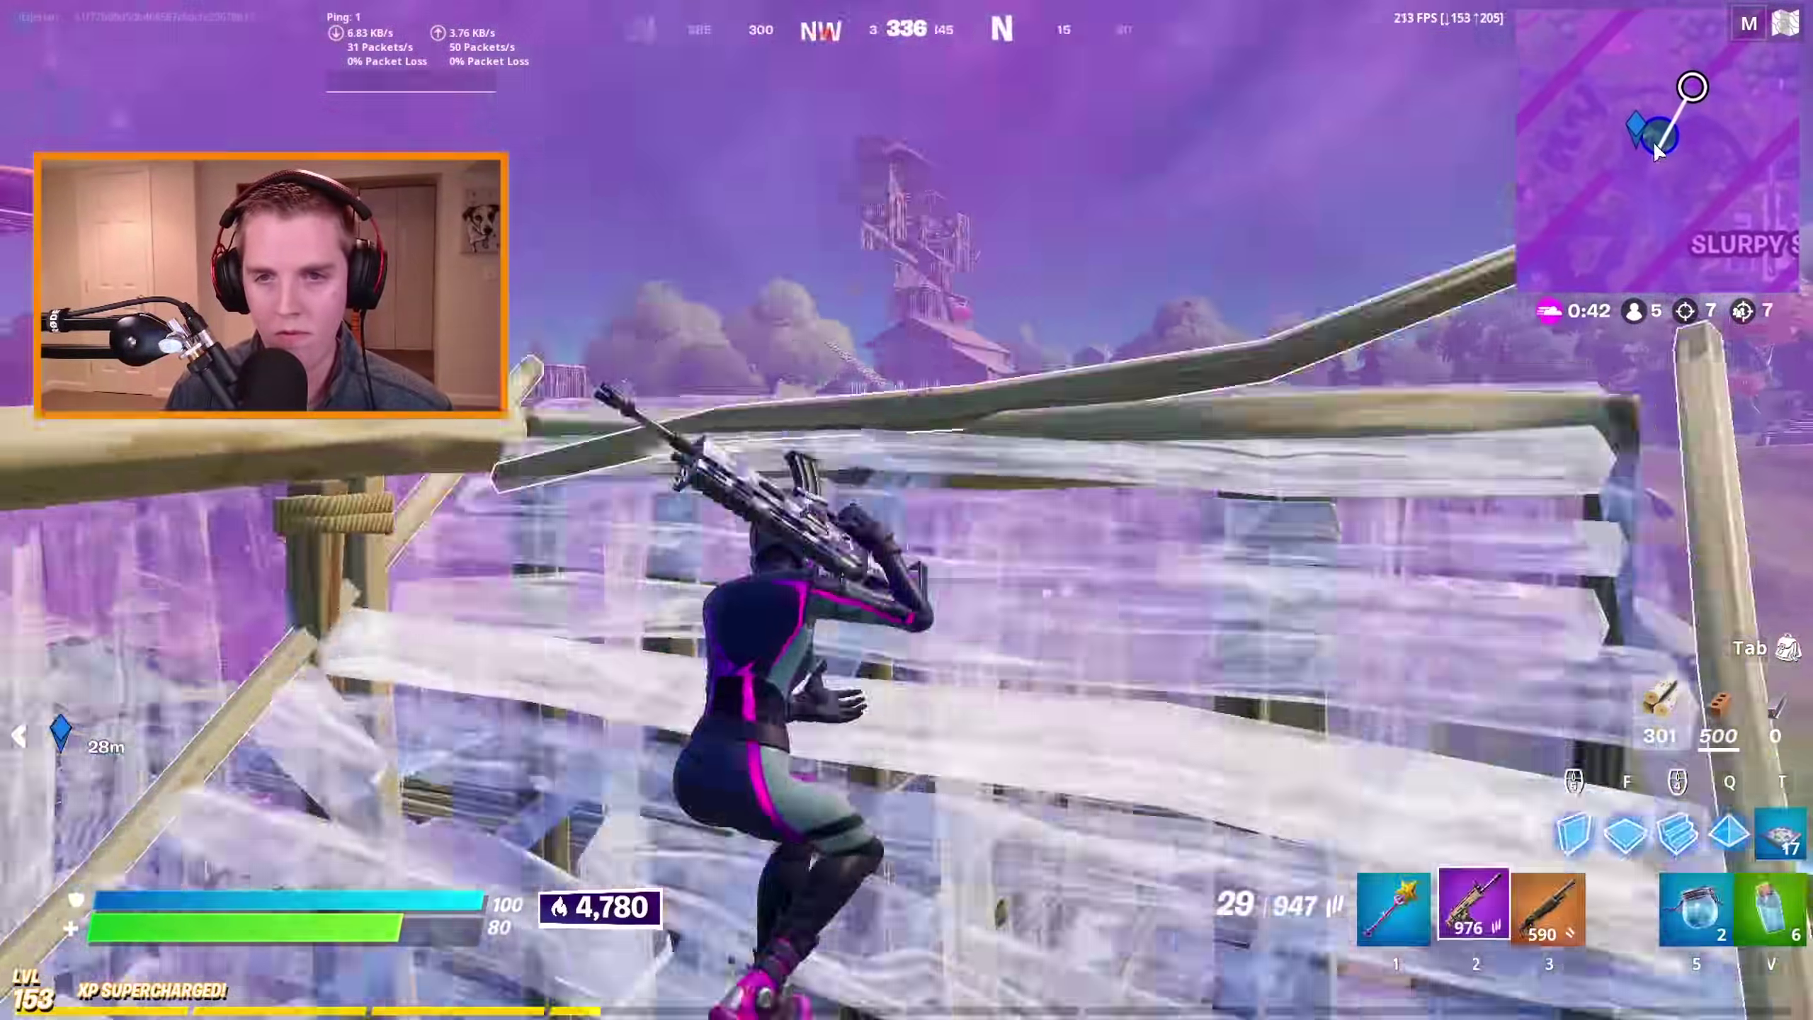
{"action": "key", "text": "q"}
{"action": "left_click", "coordinate": [906, 509]}
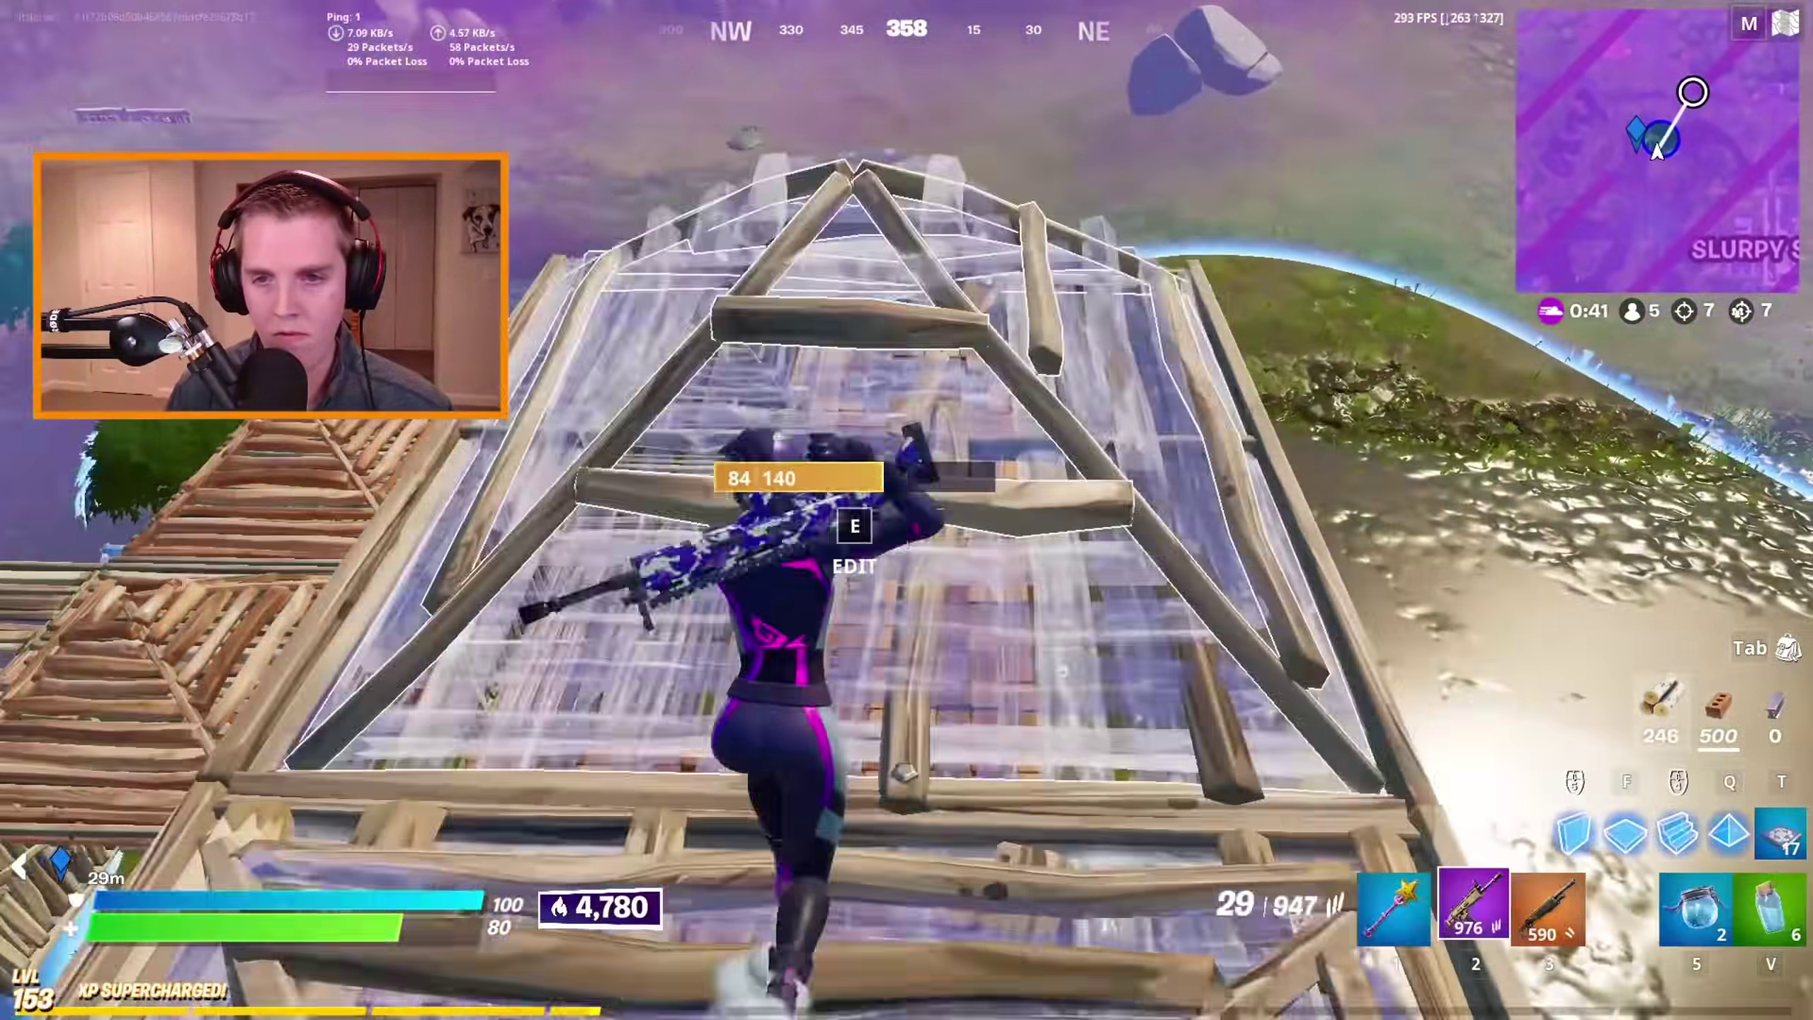
{"action": "left_click", "coordinate": [906, 509]}
{"action": "key", "text": "2"}
{"action": "left_click", "coordinate": [907, 508]}
{"action": "key", "text": "q"}
{"action": "left_click", "coordinate": [906, 508]}
{"action": "left_click", "coordinate": [906, 508]}
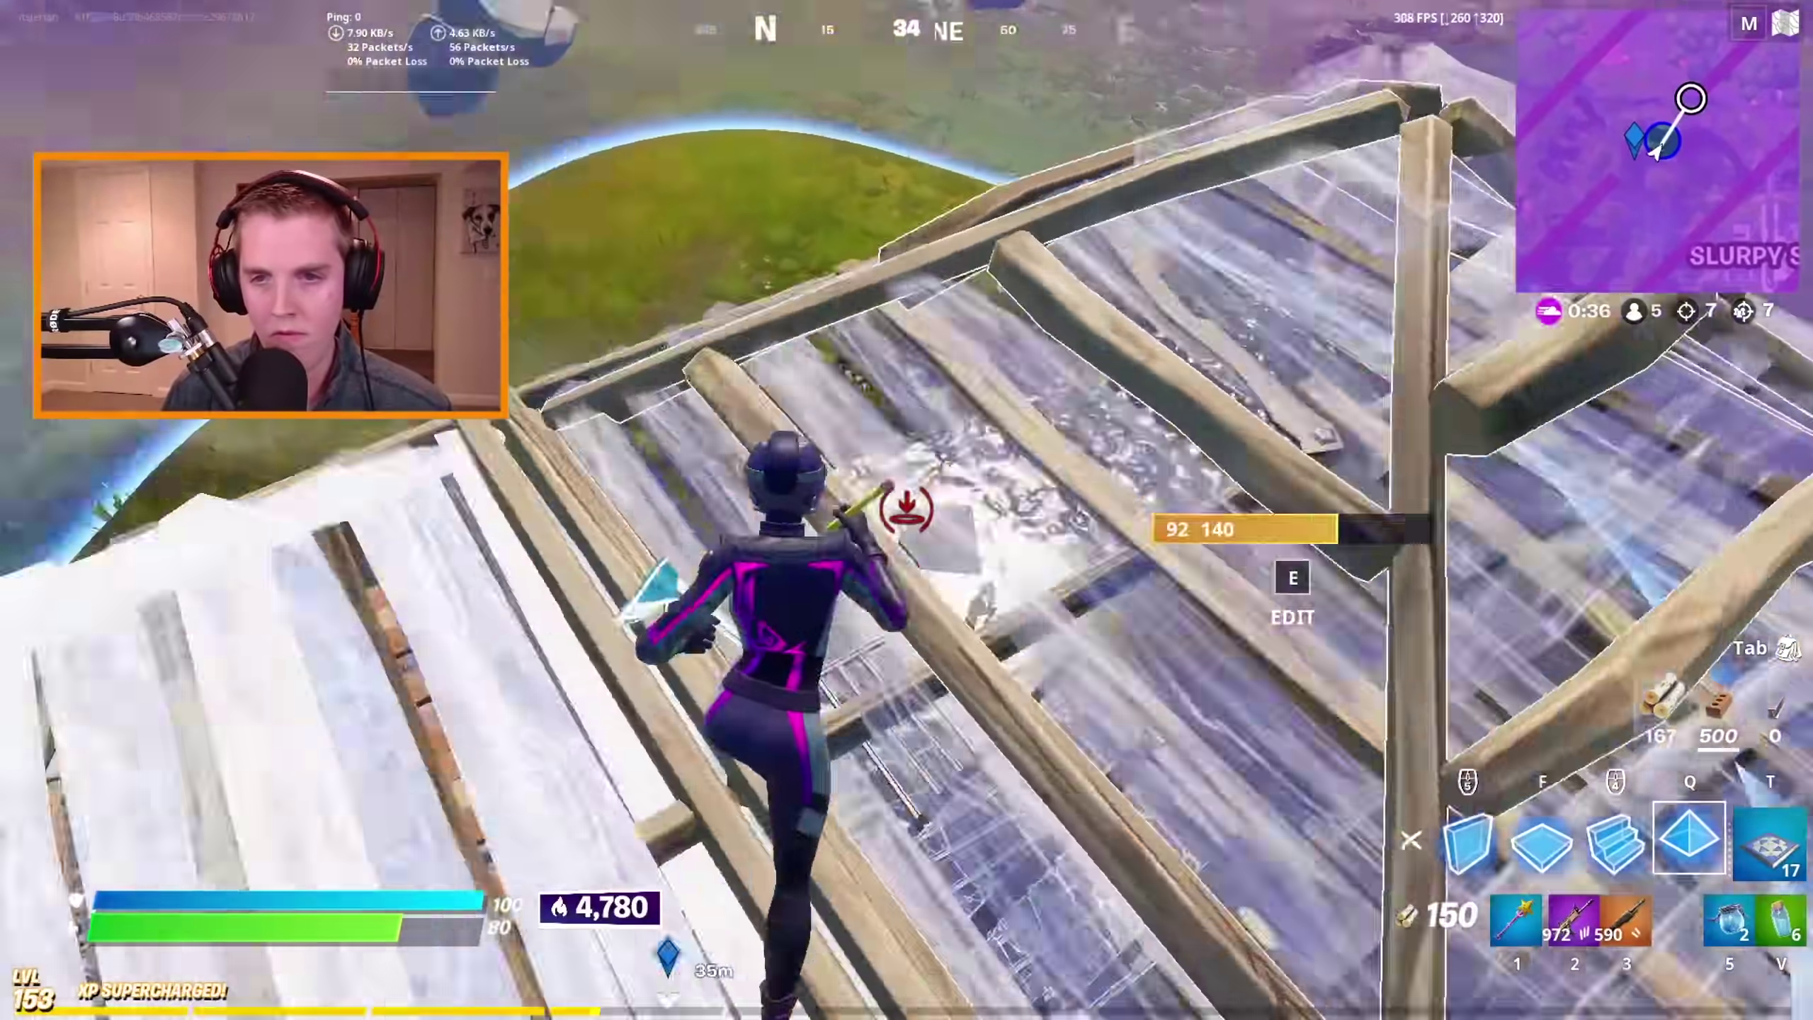
{"action": "key", "text": "2"}
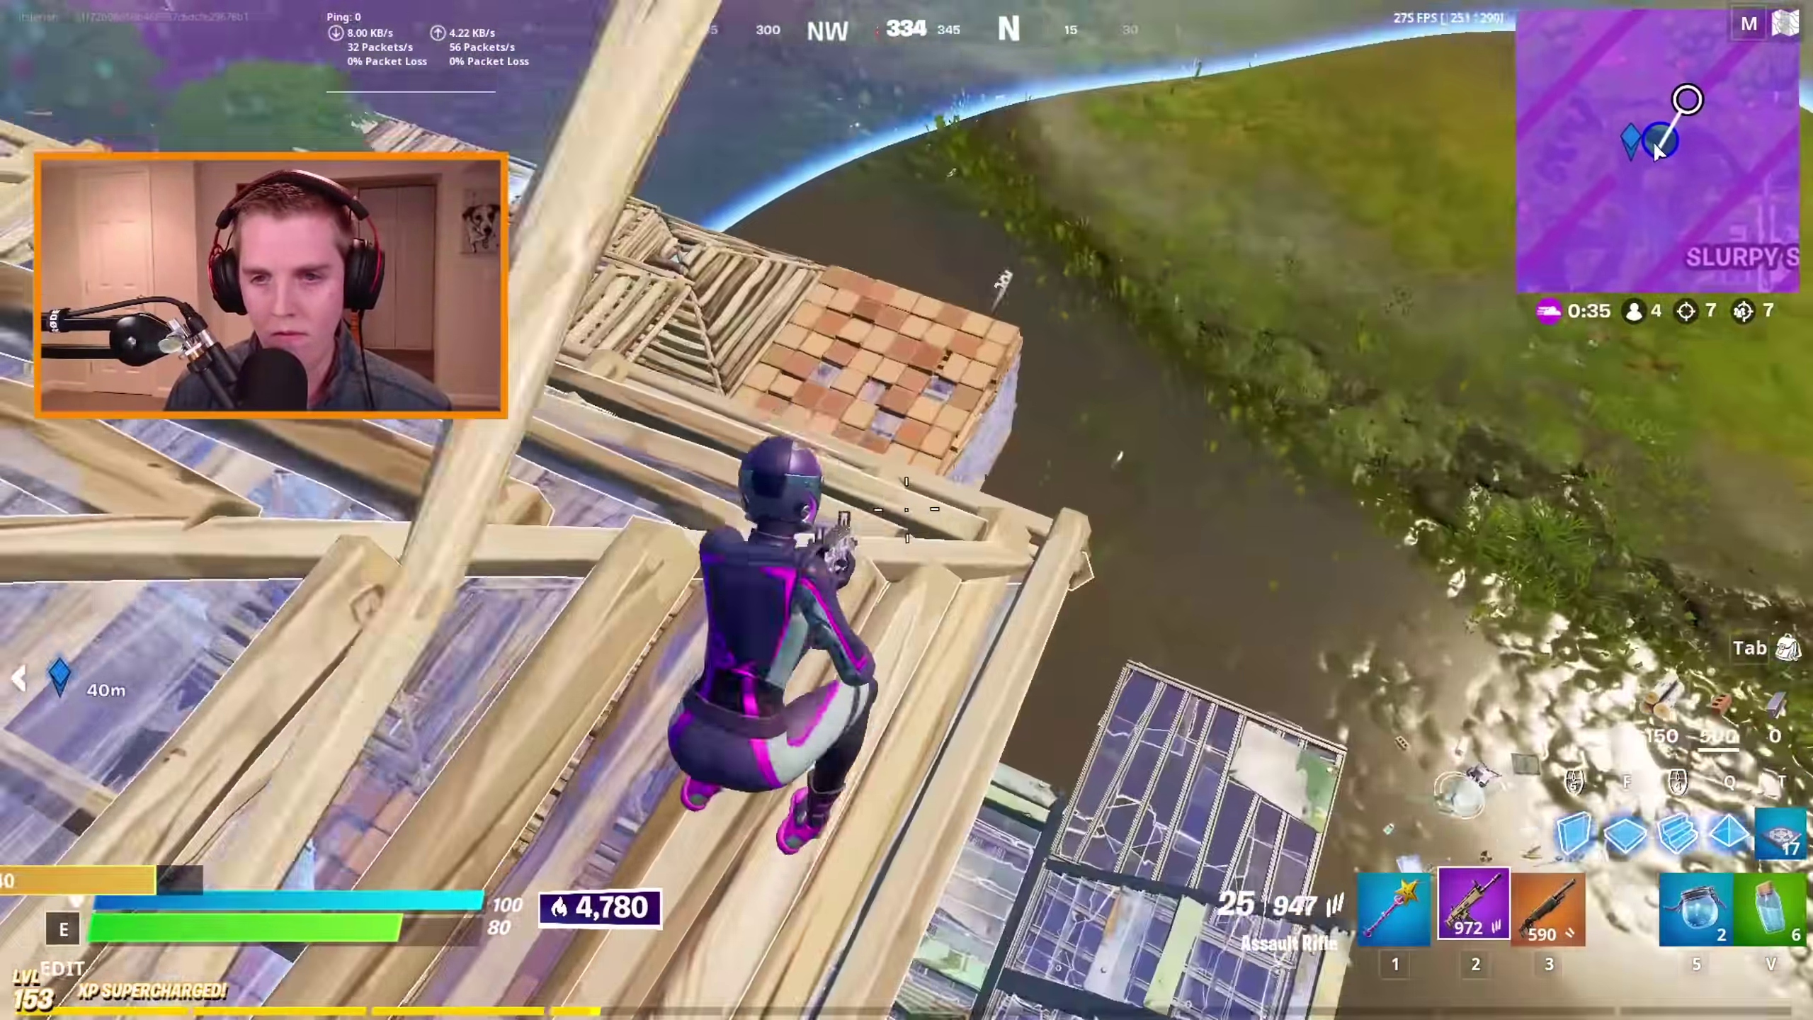
{"action": "key", "text": "q"}
{"action": "left_click", "coordinate": [906, 508]}
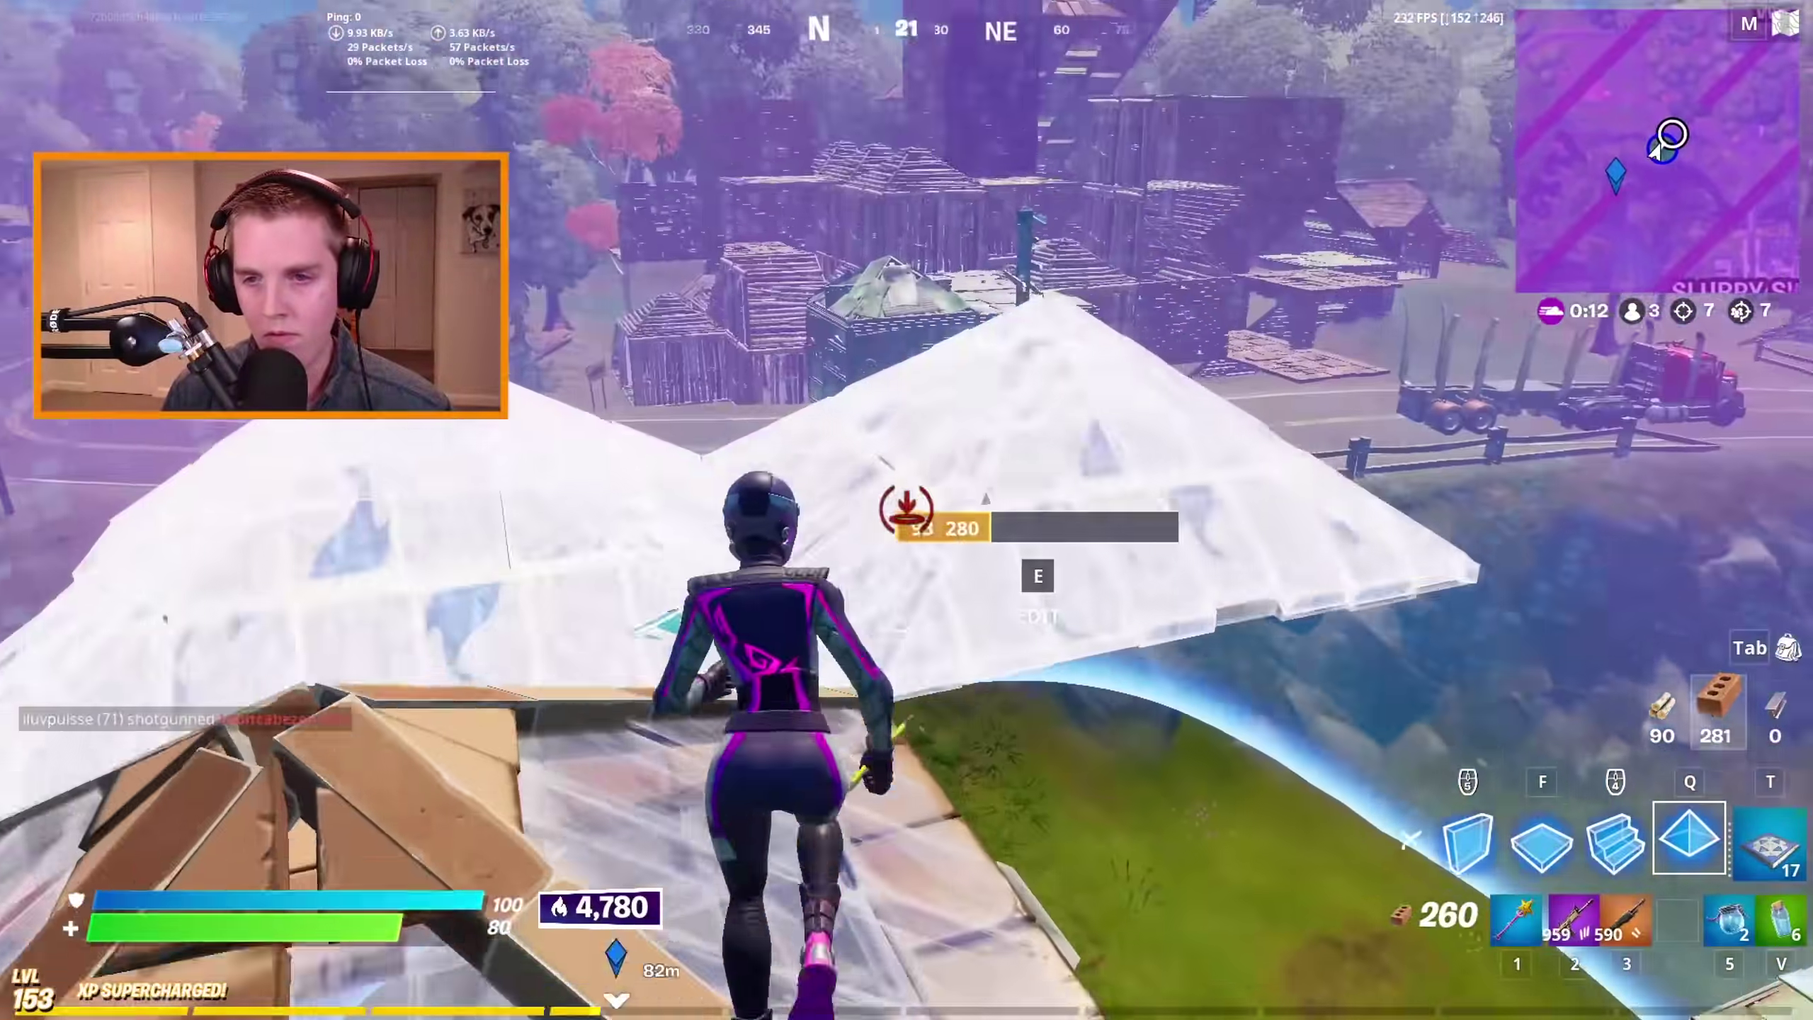
{"action": "key", "text": "2"}
Reload the Assault Rifle, shoot down the enemy's wall, and place brick cover.
{"action": "left_click", "coordinate": [906, 508]}
{"action": "key", "text": "r"}
{"action": "left_click", "coordinate": [906, 509]}
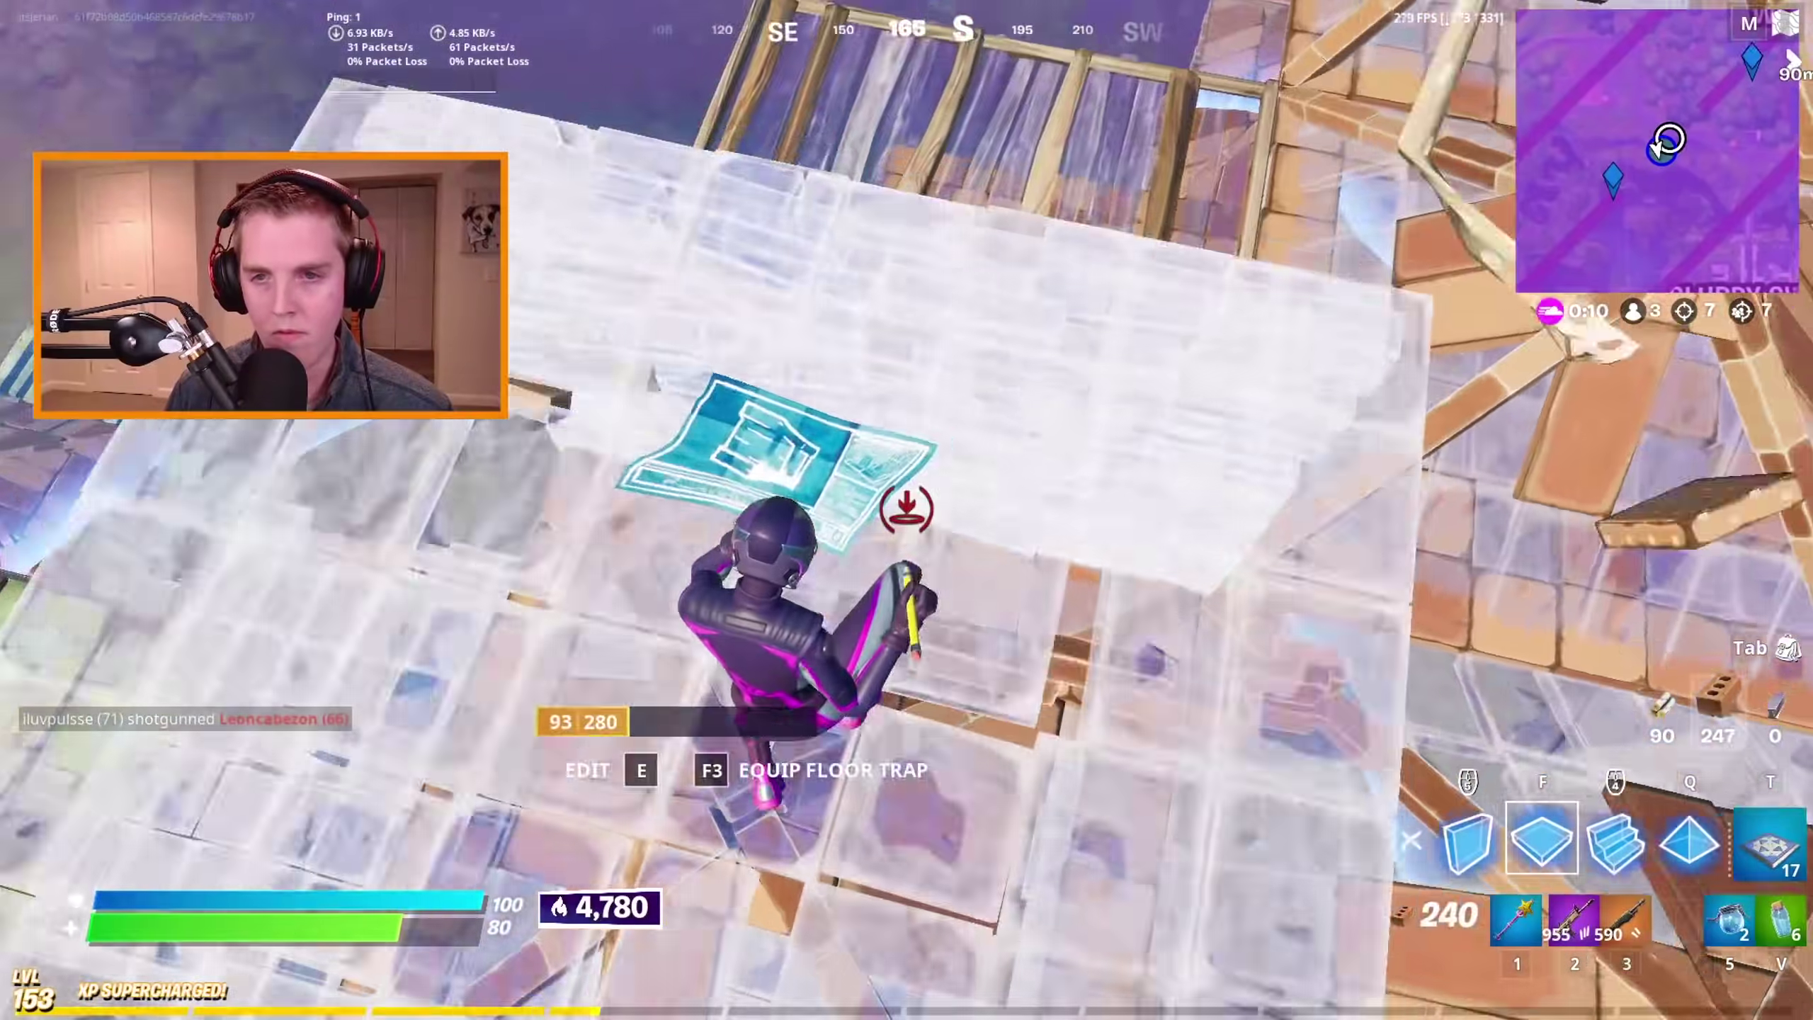
{"action": "left_click", "coordinate": [906, 509]}
{"action": "left_click", "coordinate": [906, 509]}
{"action": "left_click", "coordinate": [907, 508]}
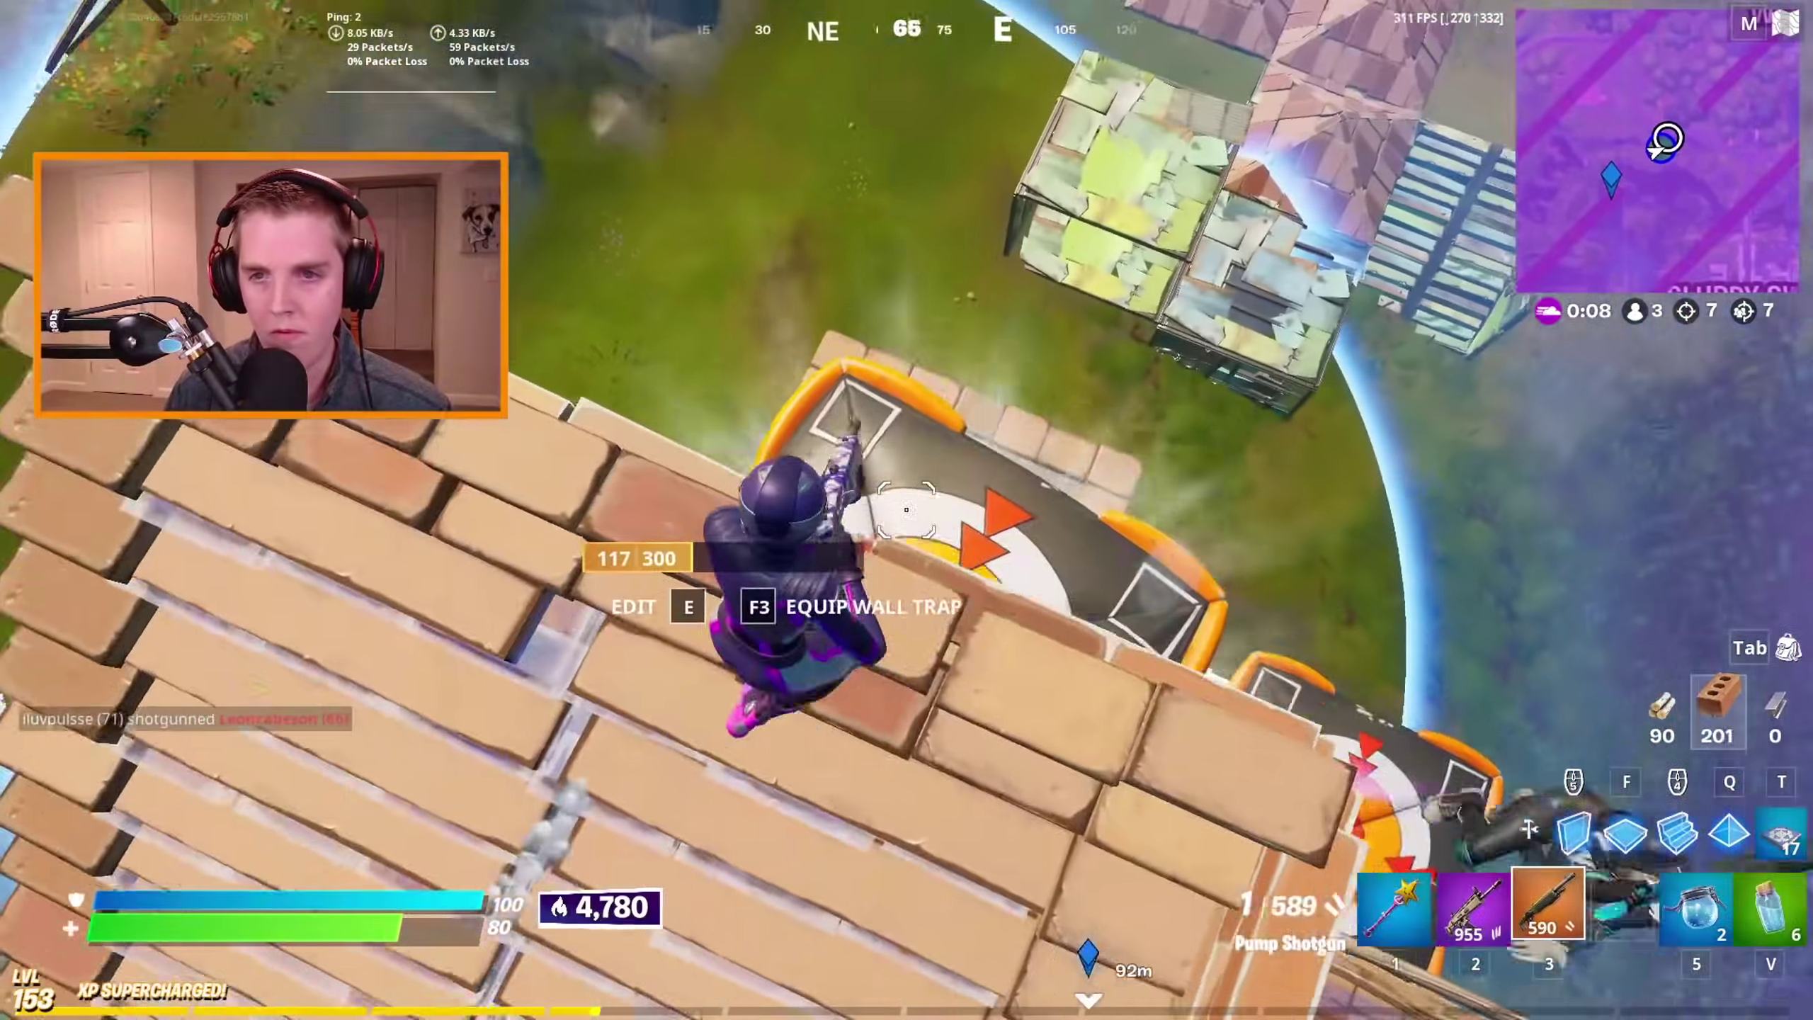
{"action": "key", "text": "3"}
{"action": "left_click", "coordinate": [907, 508]}
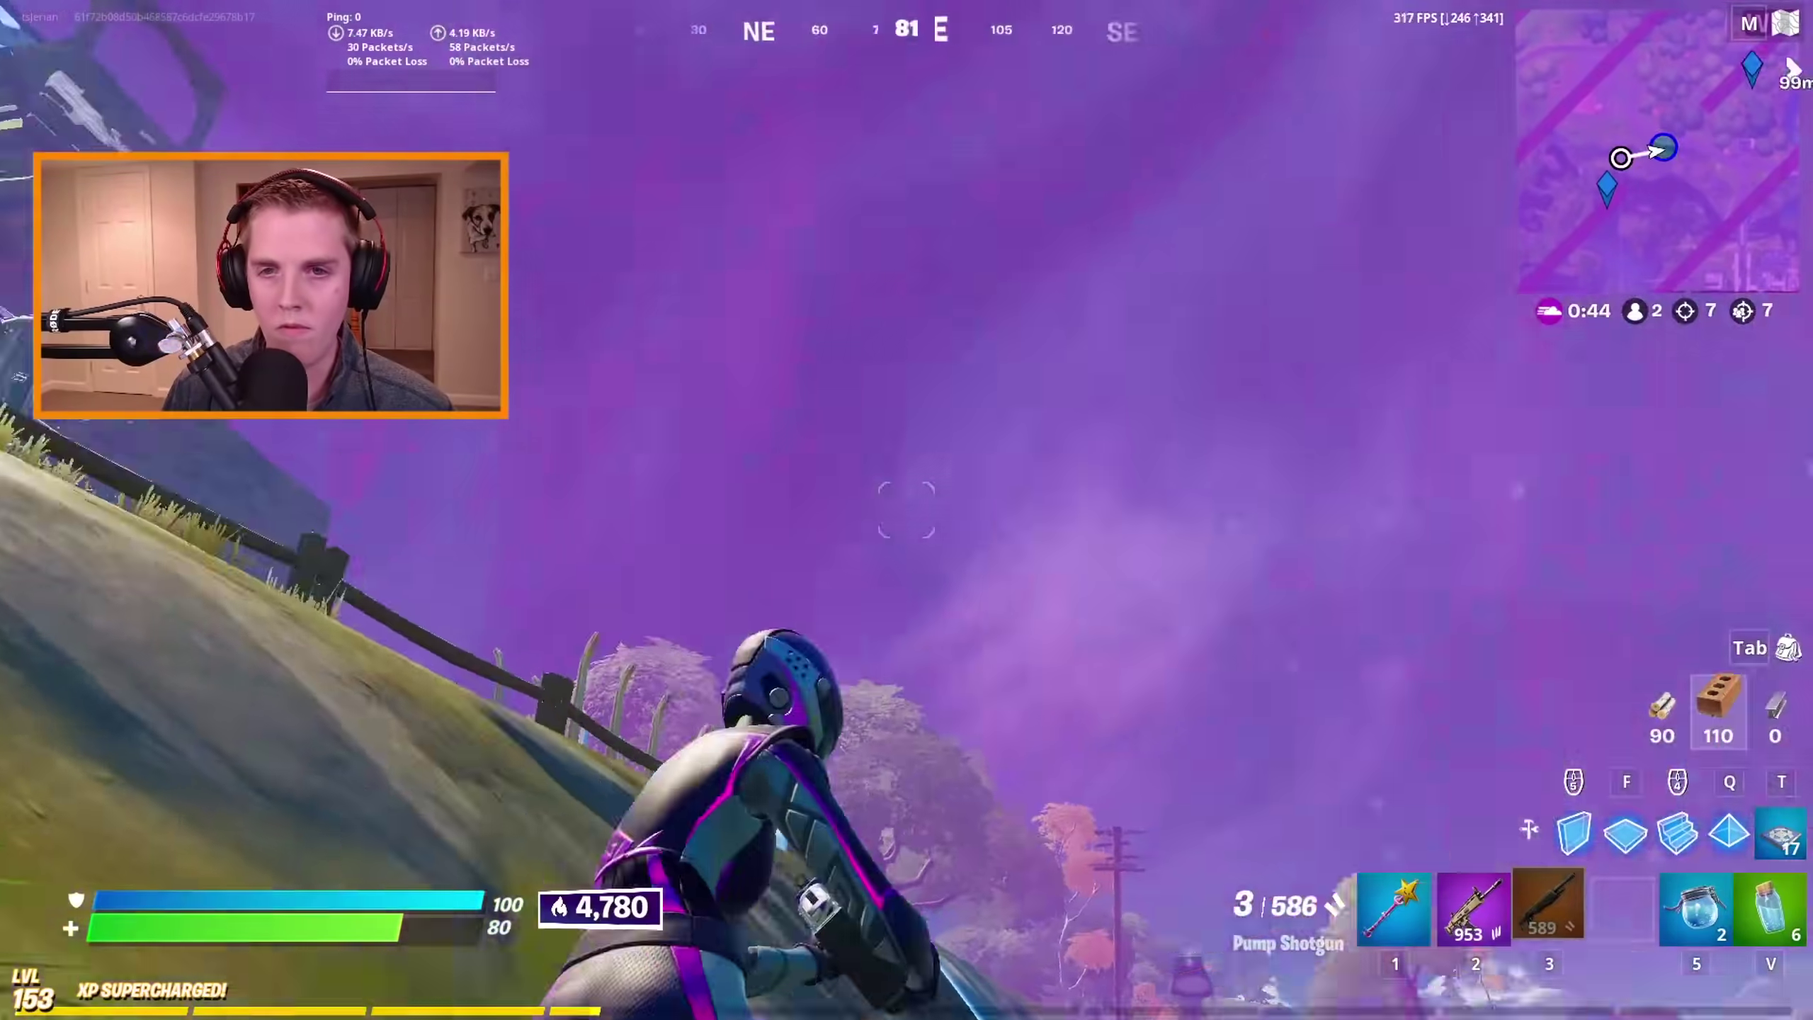
Fire the Assault Rifle at the opponent, wall up with wood, then shotgun through their structure.
{"action": "key", "text": "2"}
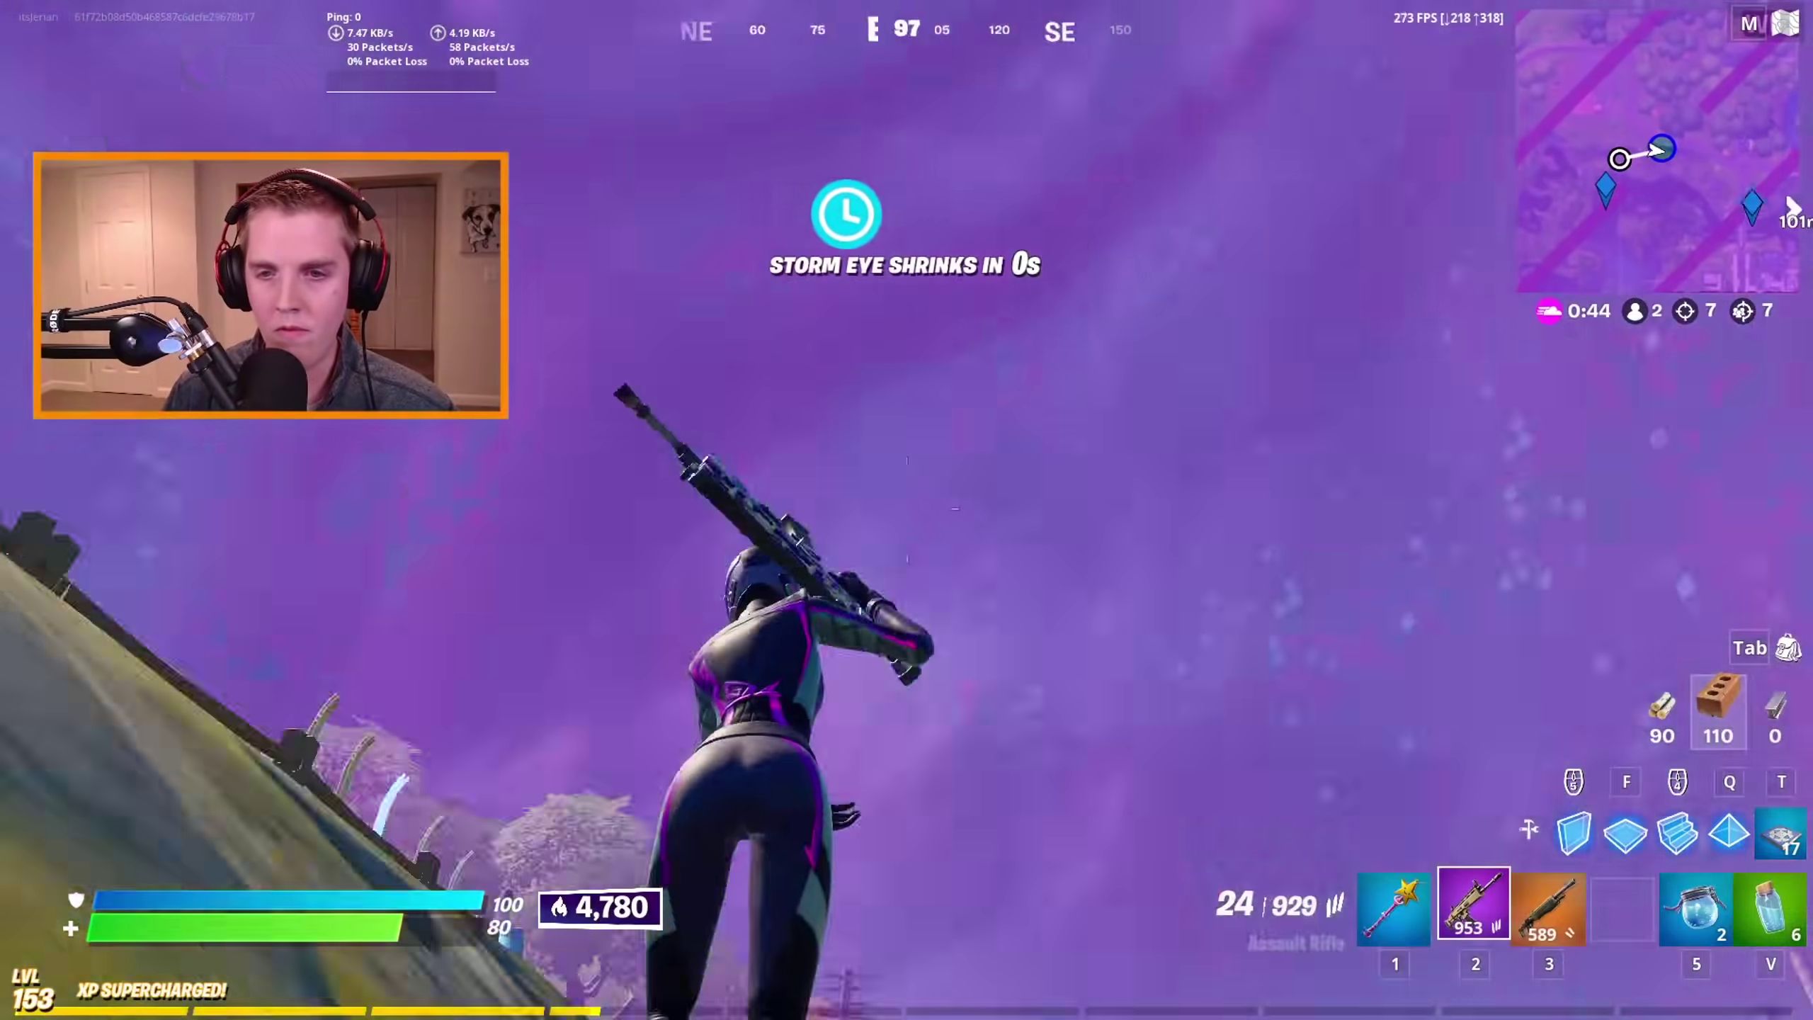
{"action": "left_click", "coordinate": [906, 509]}
{"action": "left_click", "coordinate": [907, 509]}
{"action": "left_click", "coordinate": [906, 508]}
{"action": "left_click", "coordinate": [907, 509]}
{"action": "left_click", "coordinate": [906, 509]}
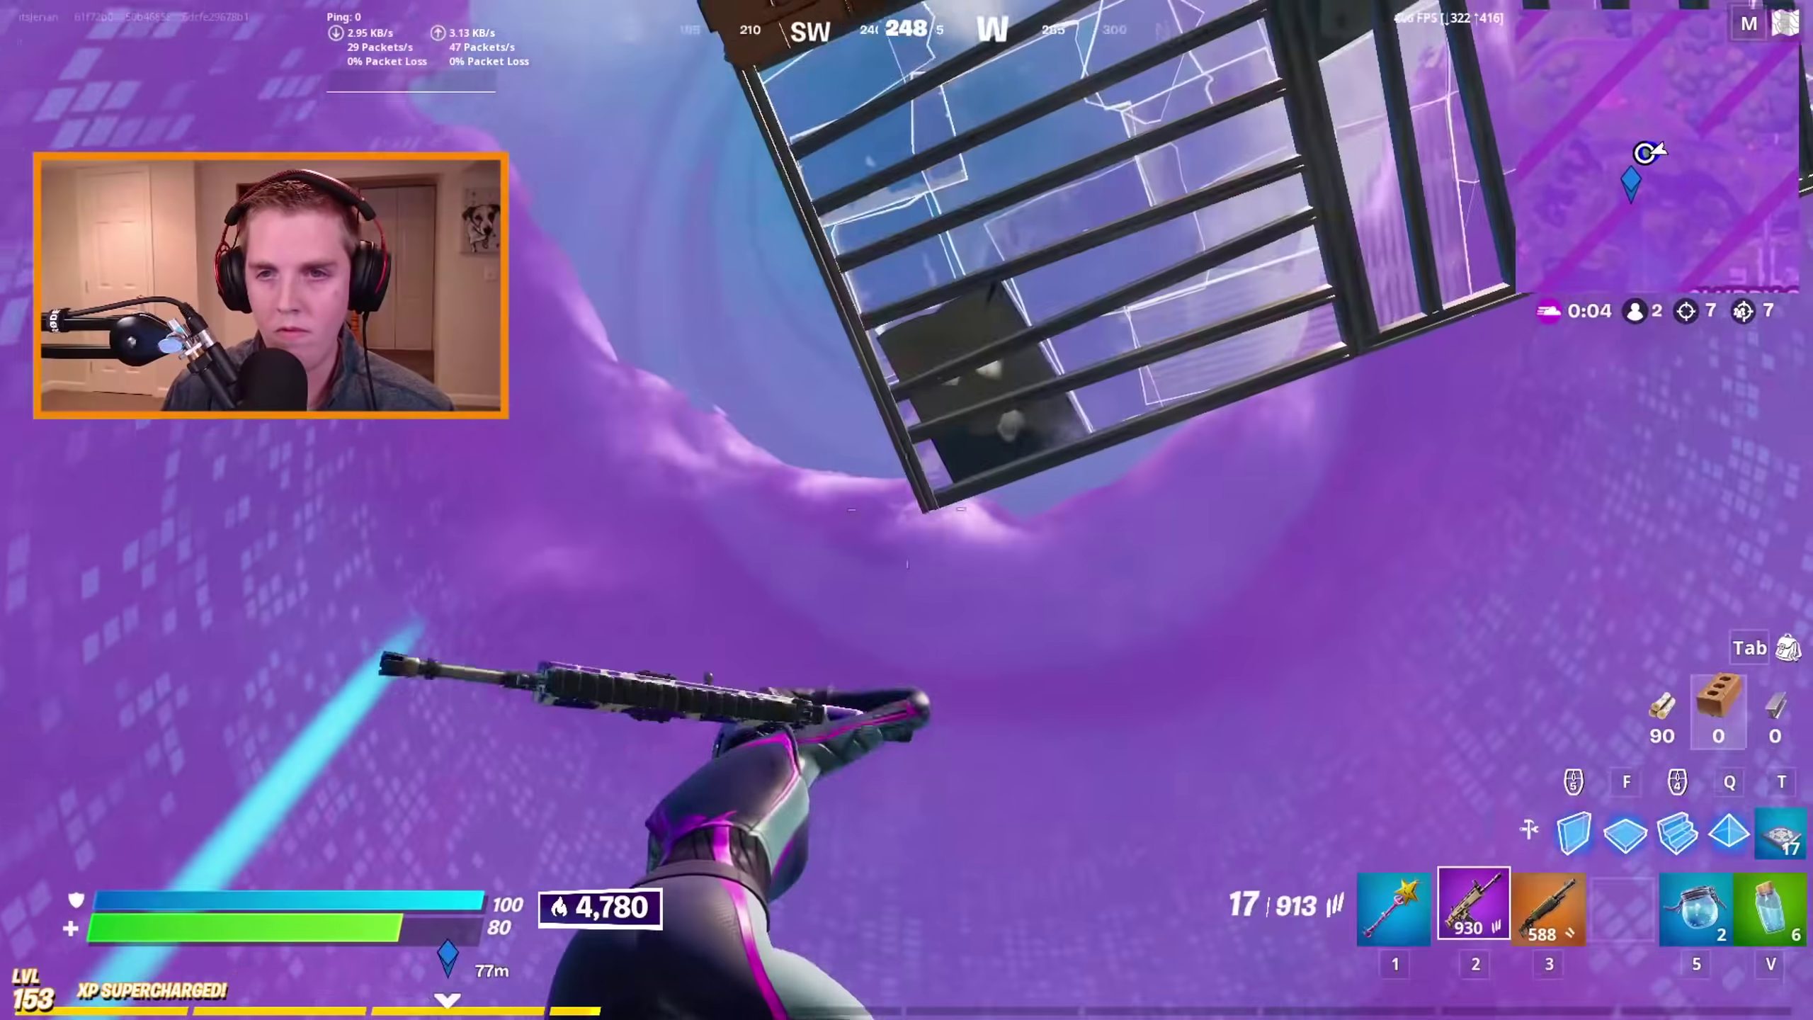
{"action": "left_click", "coordinate": [906, 508]}
{"action": "left_click", "coordinate": [907, 508]}
{"action": "left_click", "coordinate": [907, 508]}
{"action": "left_click", "coordinate": [907, 509]}
{"action": "key", "text": "3"}
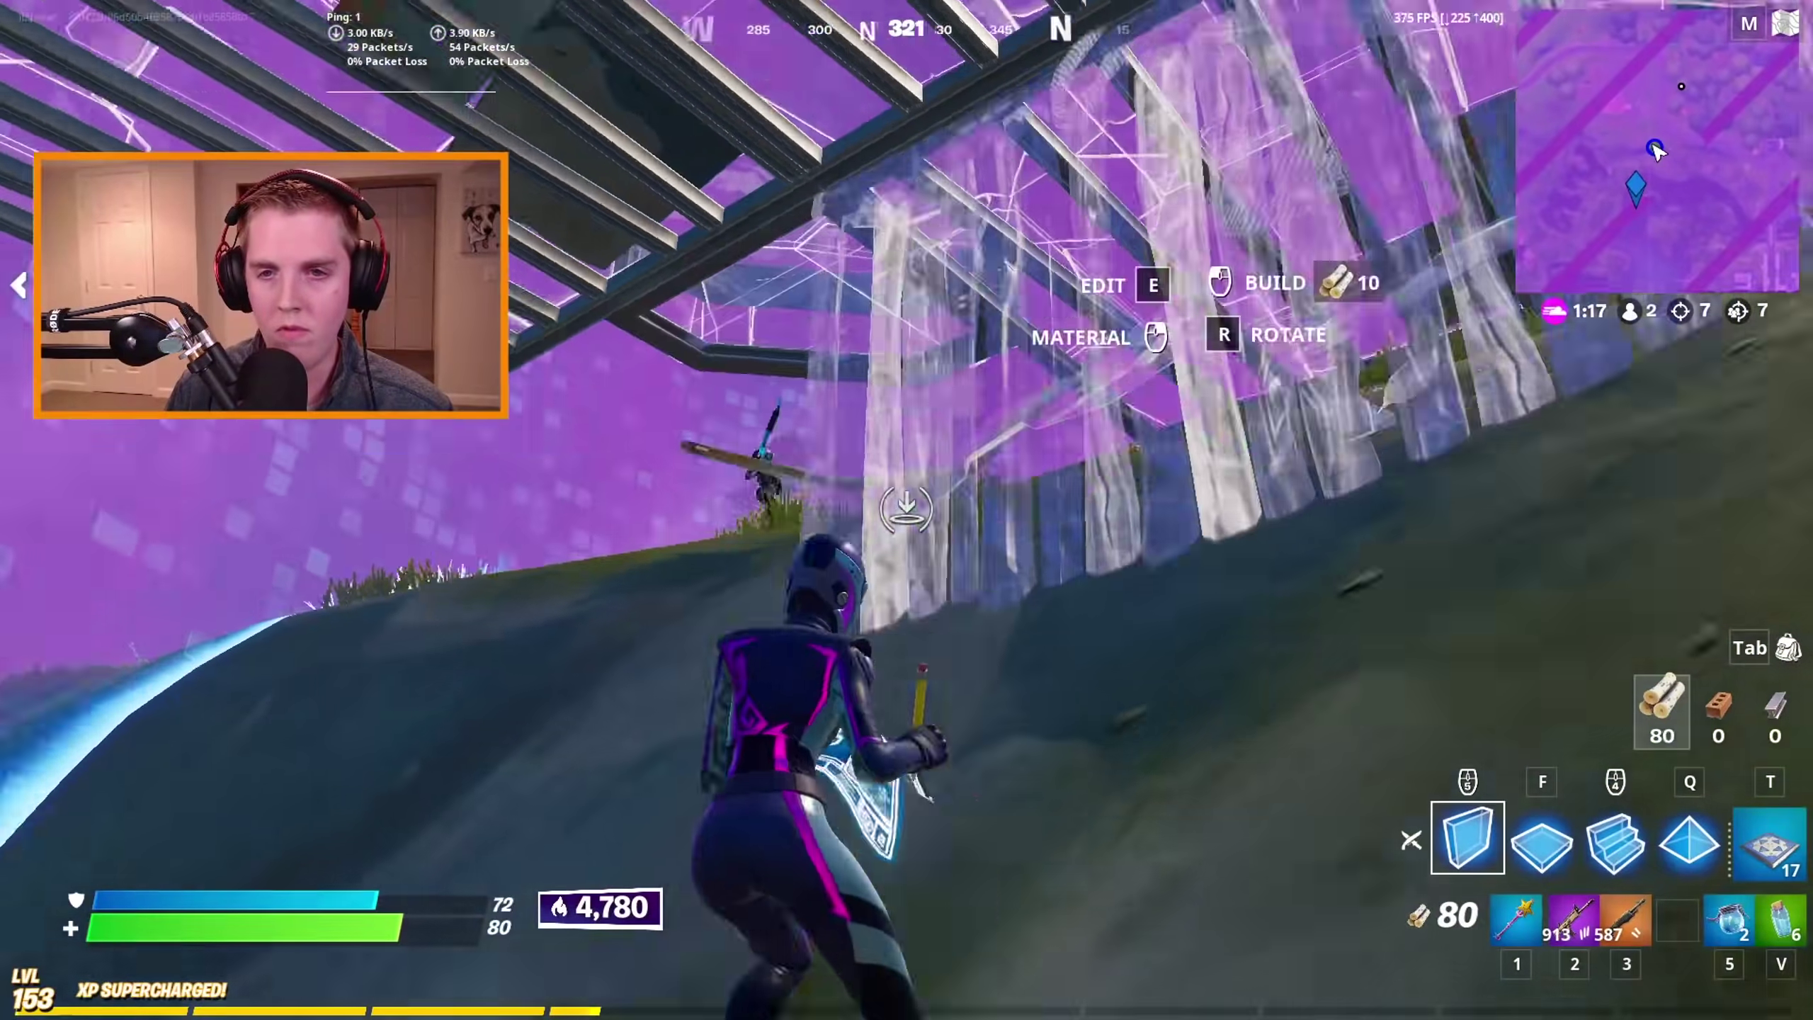
{"action": "left_click", "coordinate": [907, 509]}
{"action": "left_click", "coordinate": [907, 508]}
{"action": "left_click", "coordinate": [906, 509]}
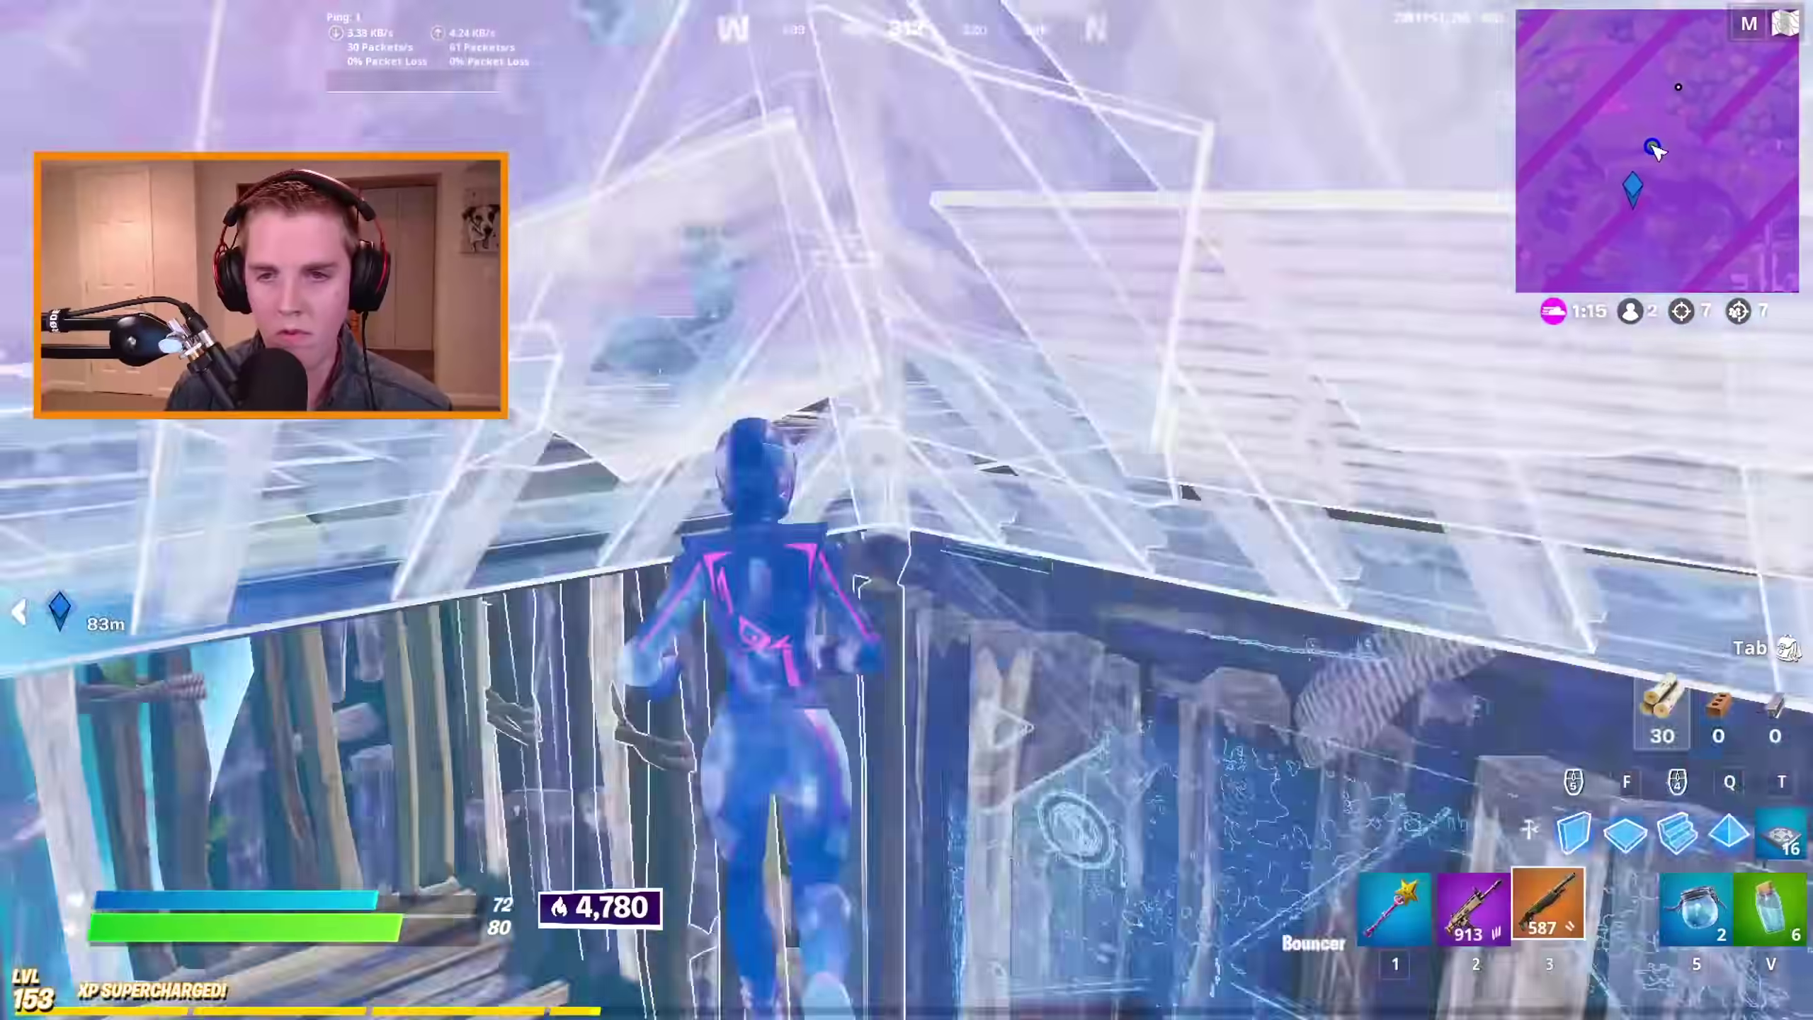
{"action": "key", "text": "3"}
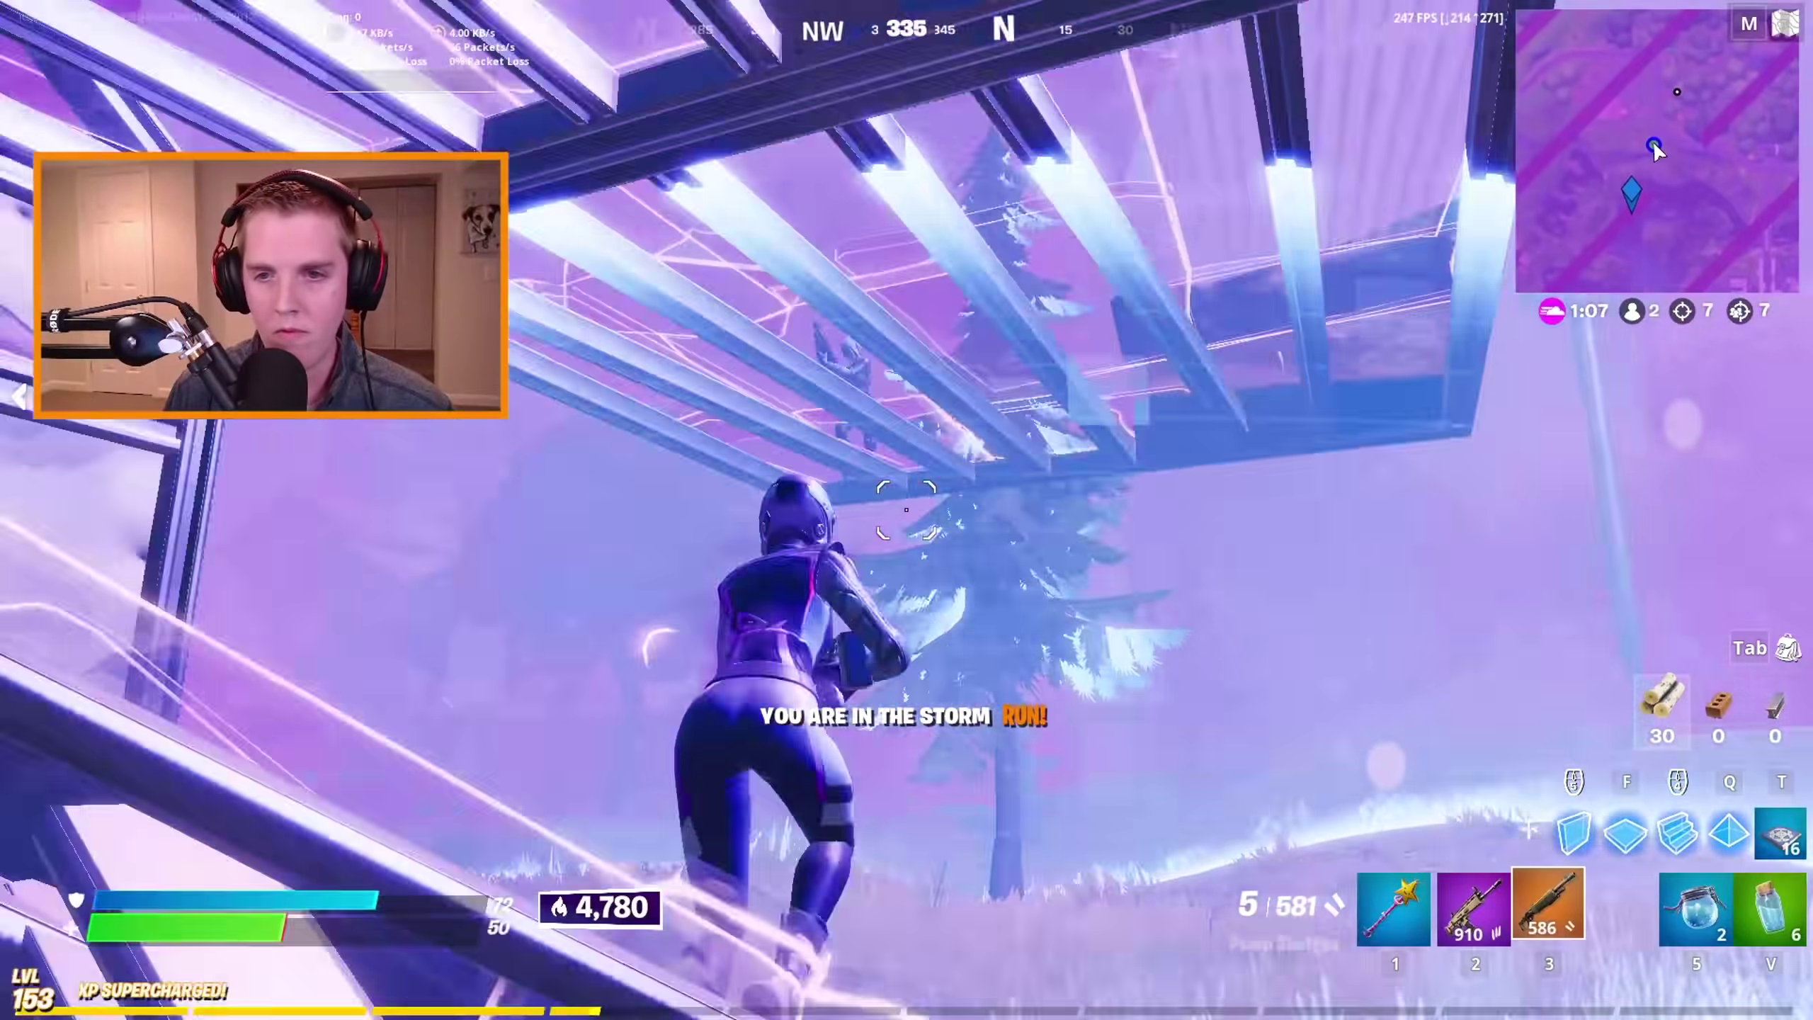
{"action": "left_click", "coordinate": [906, 509]}
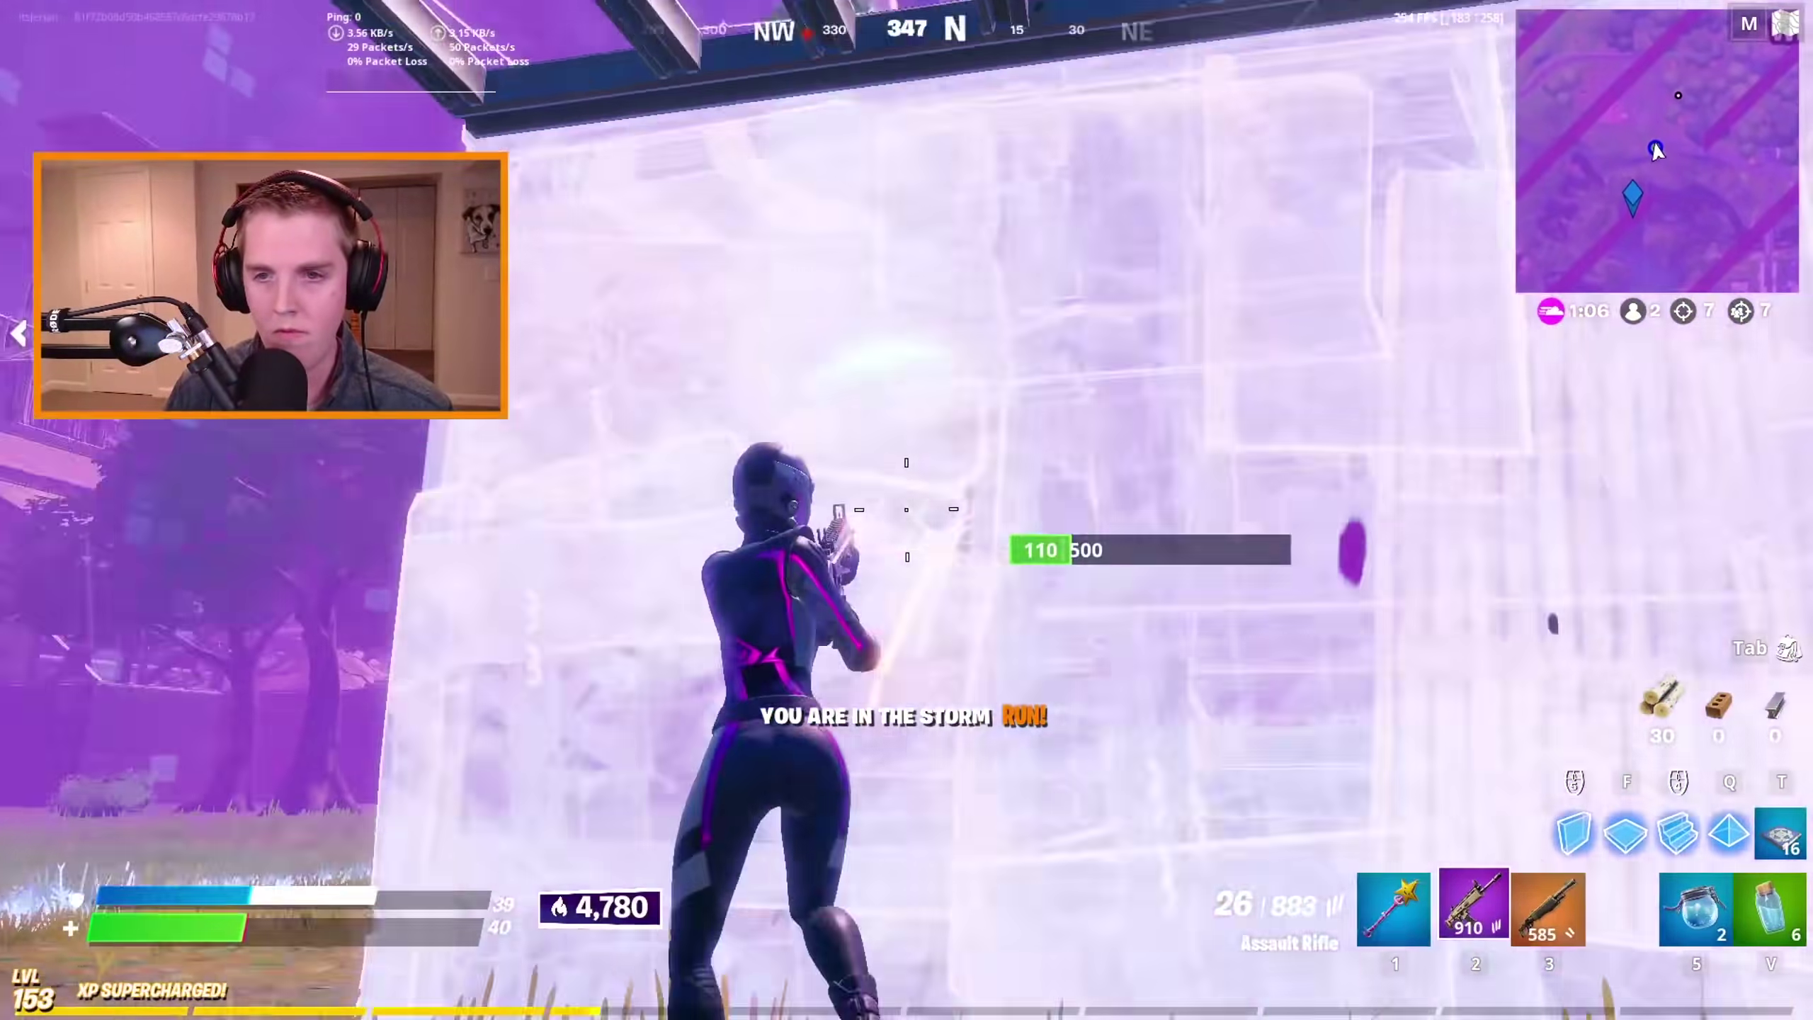